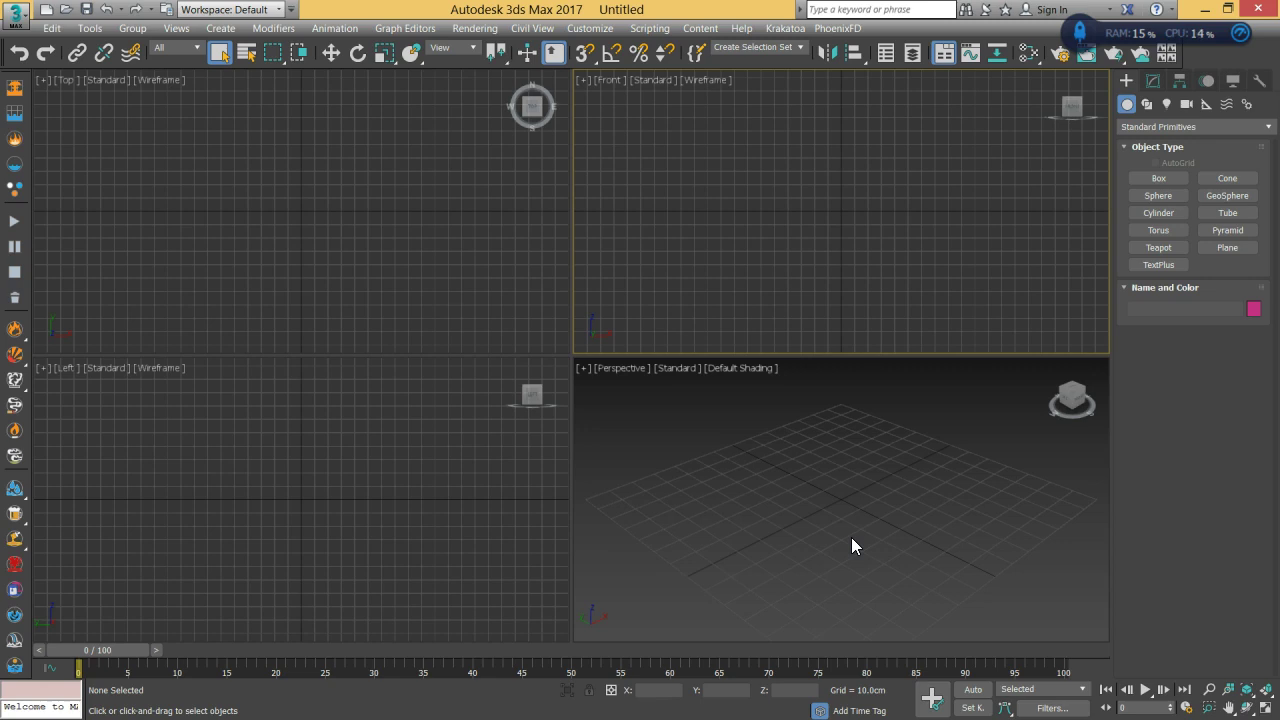
Maximize the Perspective viewport.
left_click(878, 520)
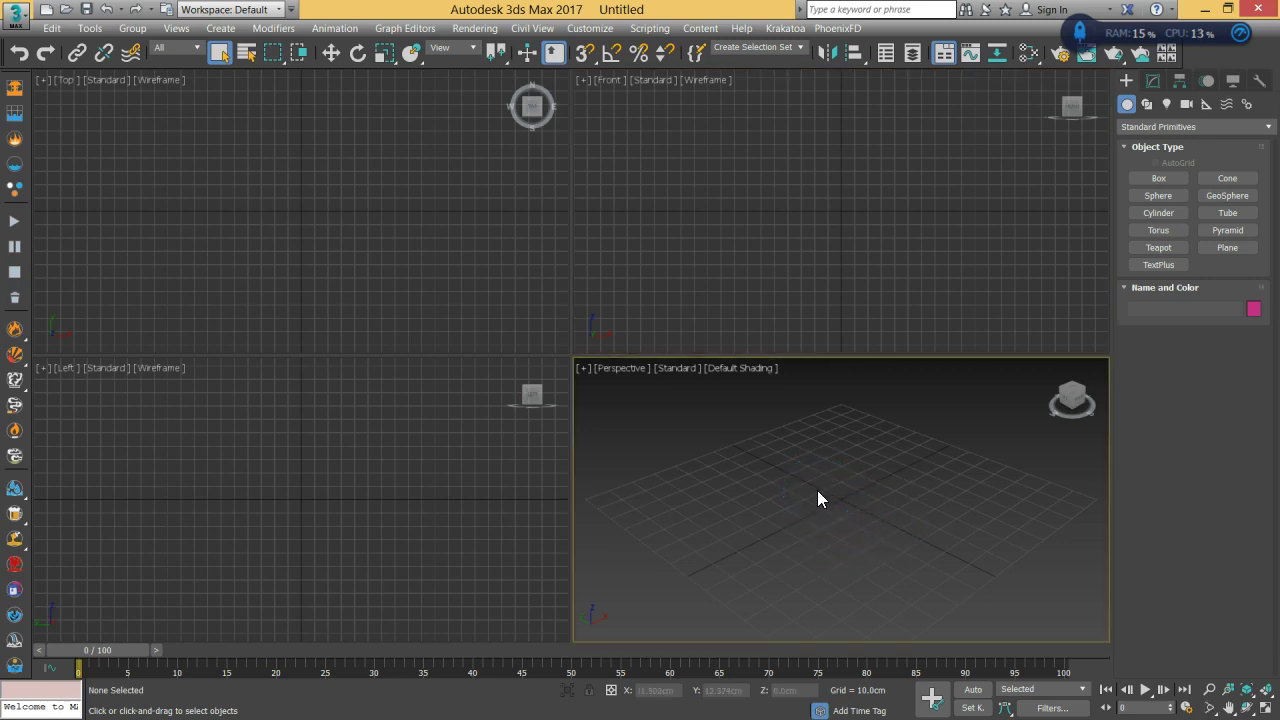
key("alt+w")
left_click(791, 495)
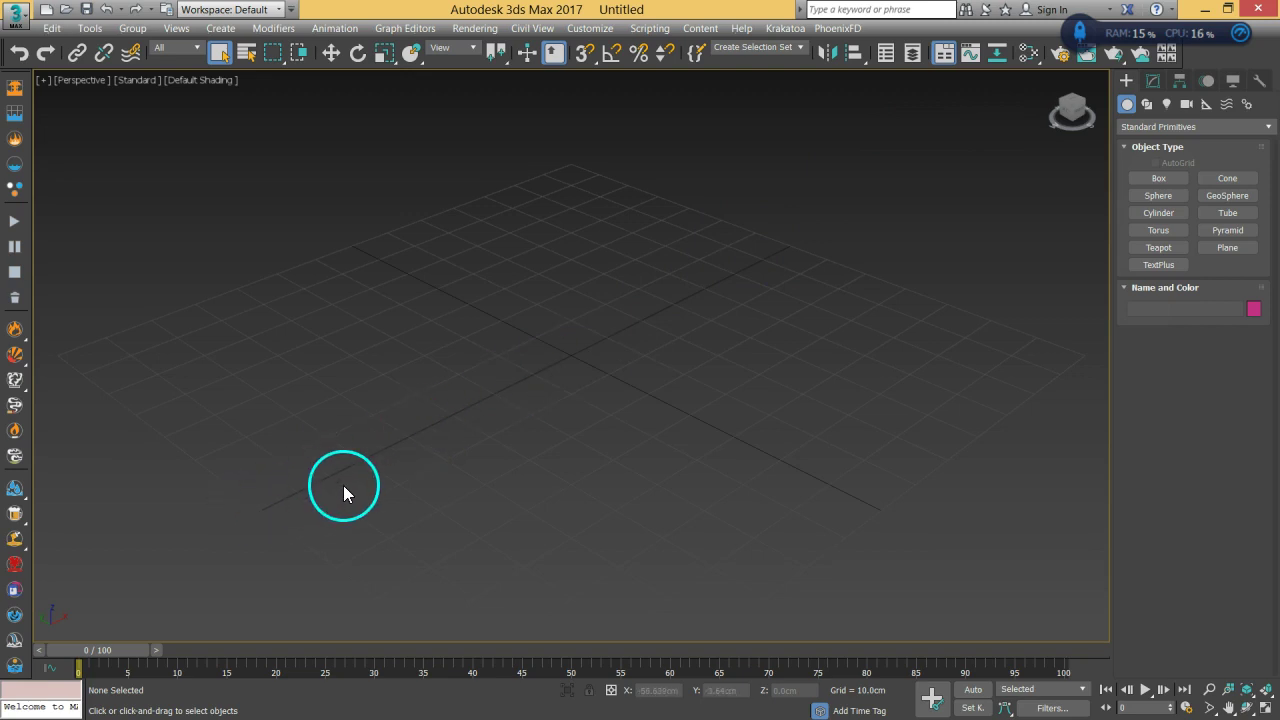
Create a flat box about 257 cm long, 617 cm wide and 17 cm high across the grid.
left_click(1174, 184)
middle_click_drag(491, 566, 518, 443, "alt")
scroll(488, 516, "down", 3)
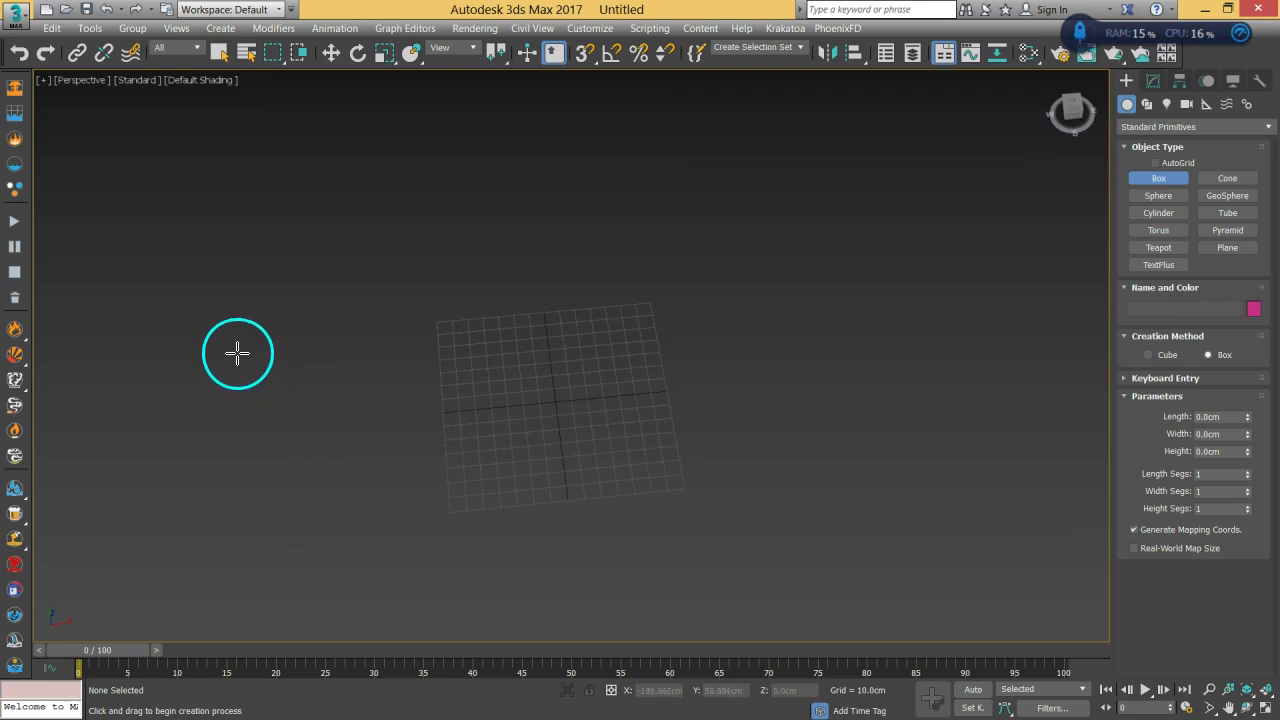
left_click_drag(191, 331, 1242, 578)
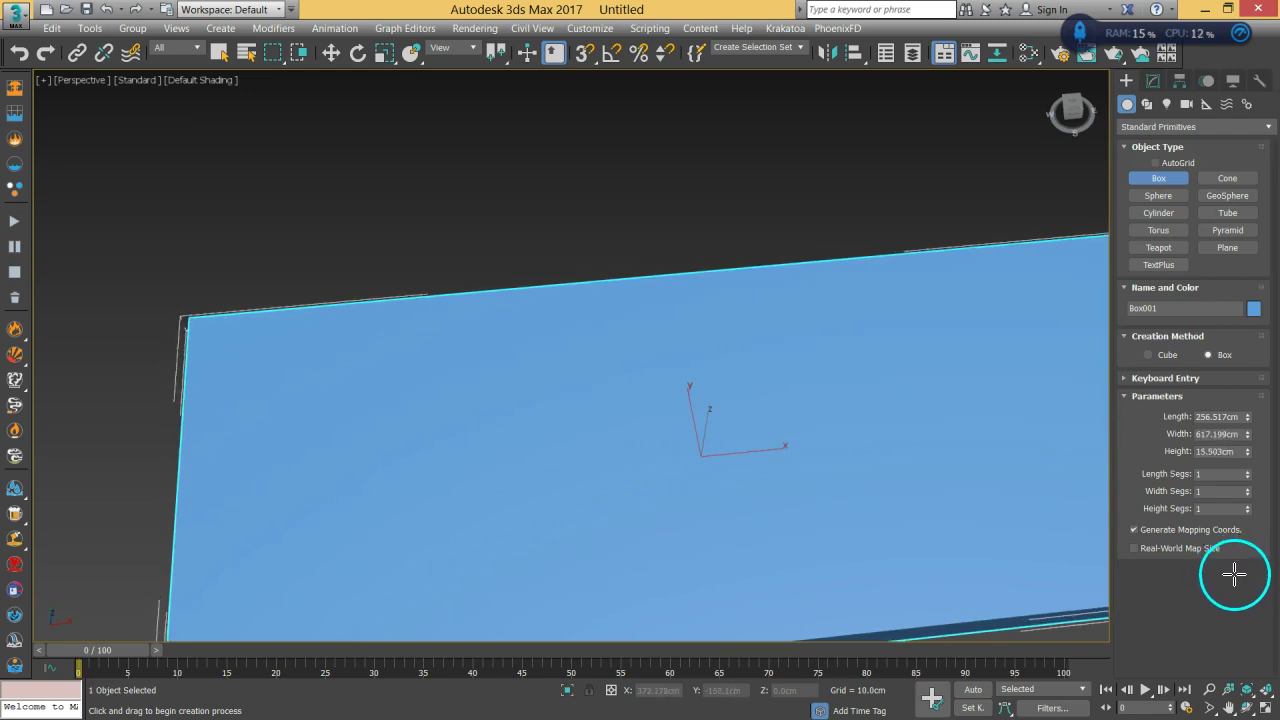
middle_click_drag(763, 537, 590, 480, "alt")
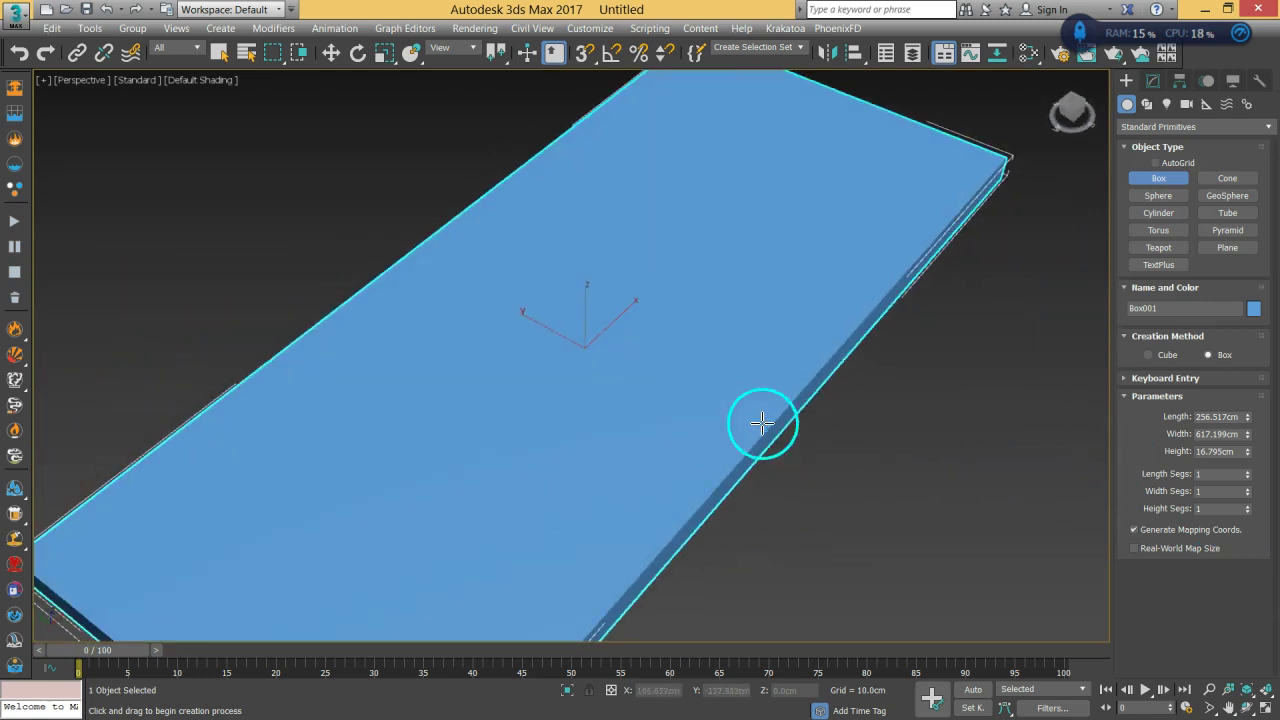
Adjust the box to a length of about 372 cm, a width of about 1047 cm and a height of about 16.5 cm.
left_click_drag(1247, 451, 1249, 387)
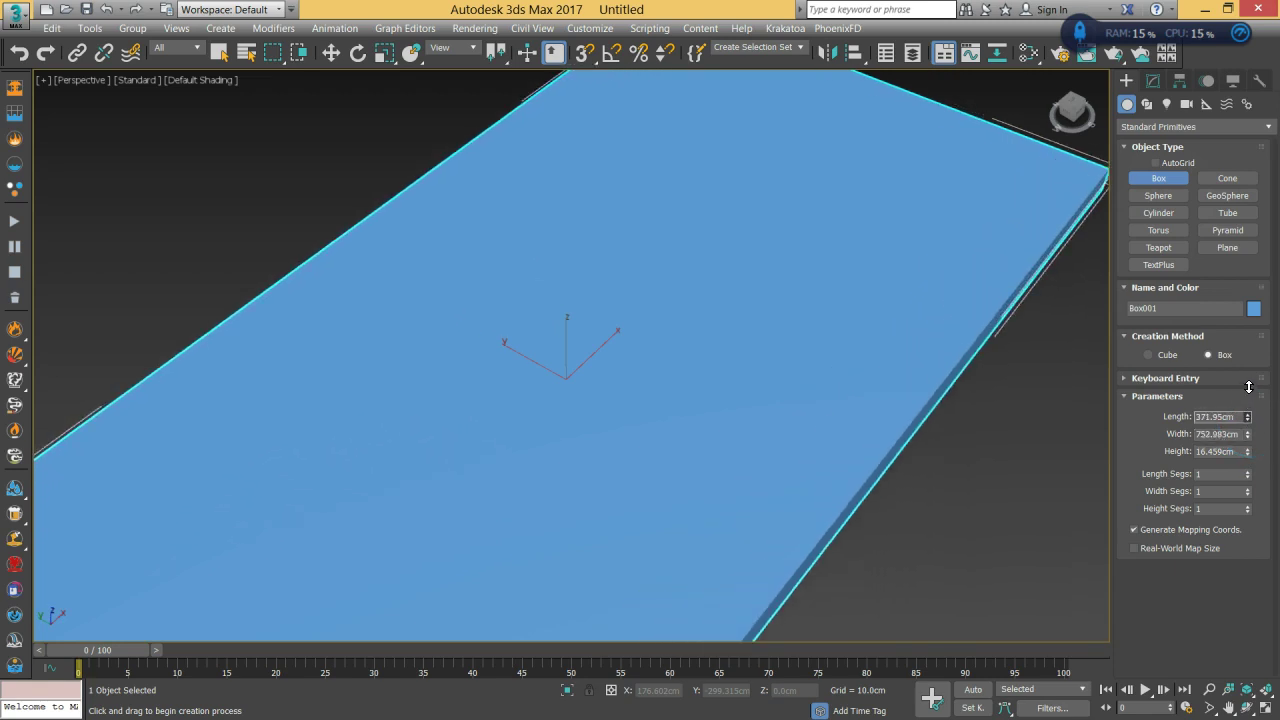
middle_click_drag(806, 506, 671, 459, "alt")
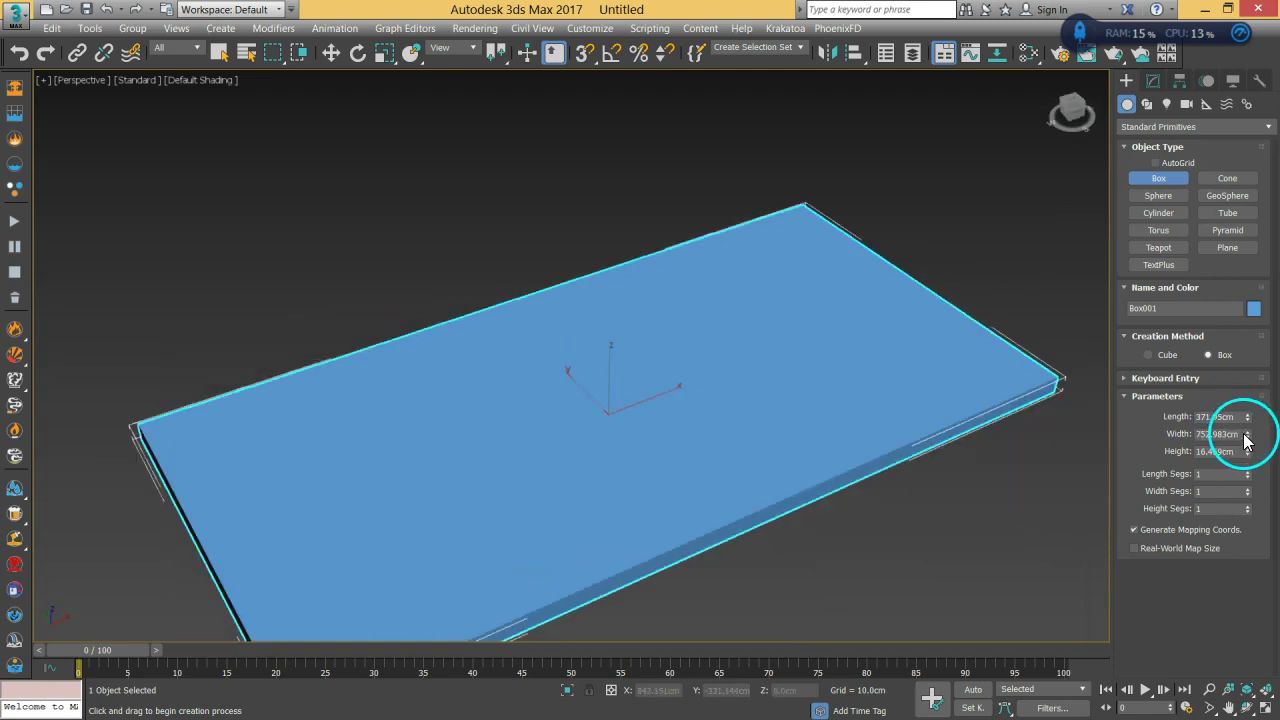
left_click_drag(1247, 440, 1246, 410)
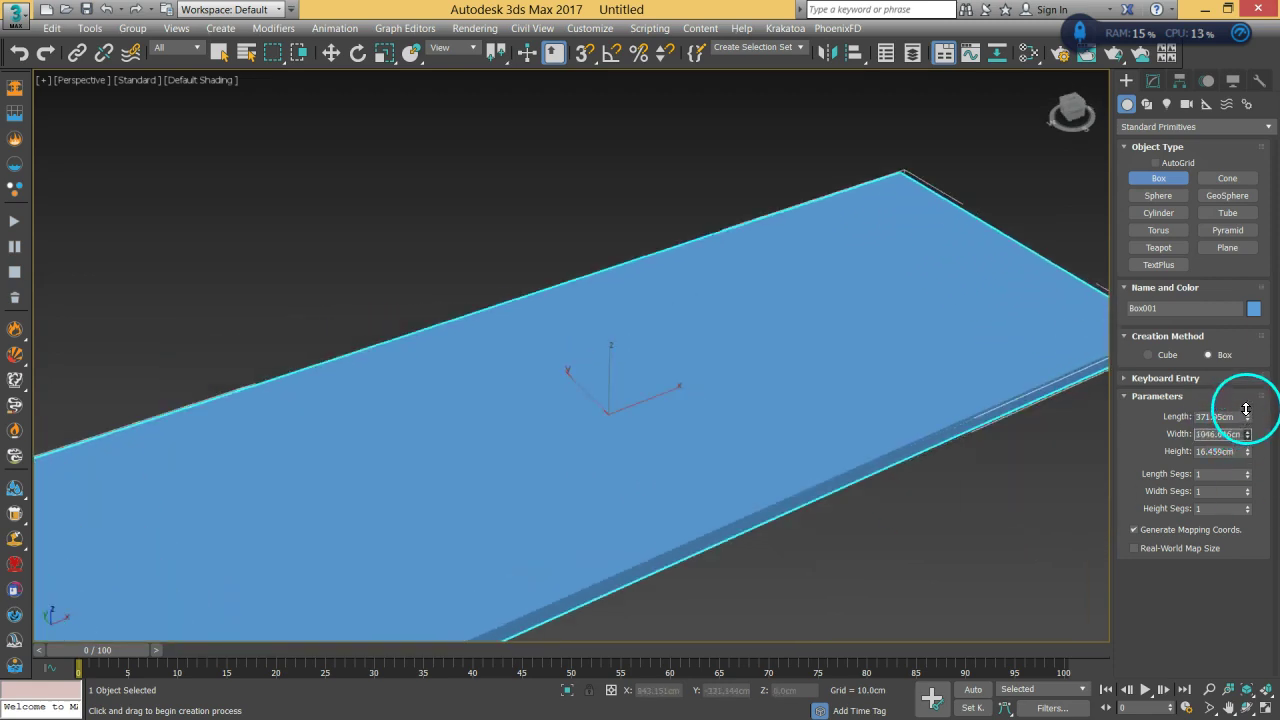
middle_click_drag(837, 410, 799, 425, "alt")
scroll(799, 425, "up", 5)
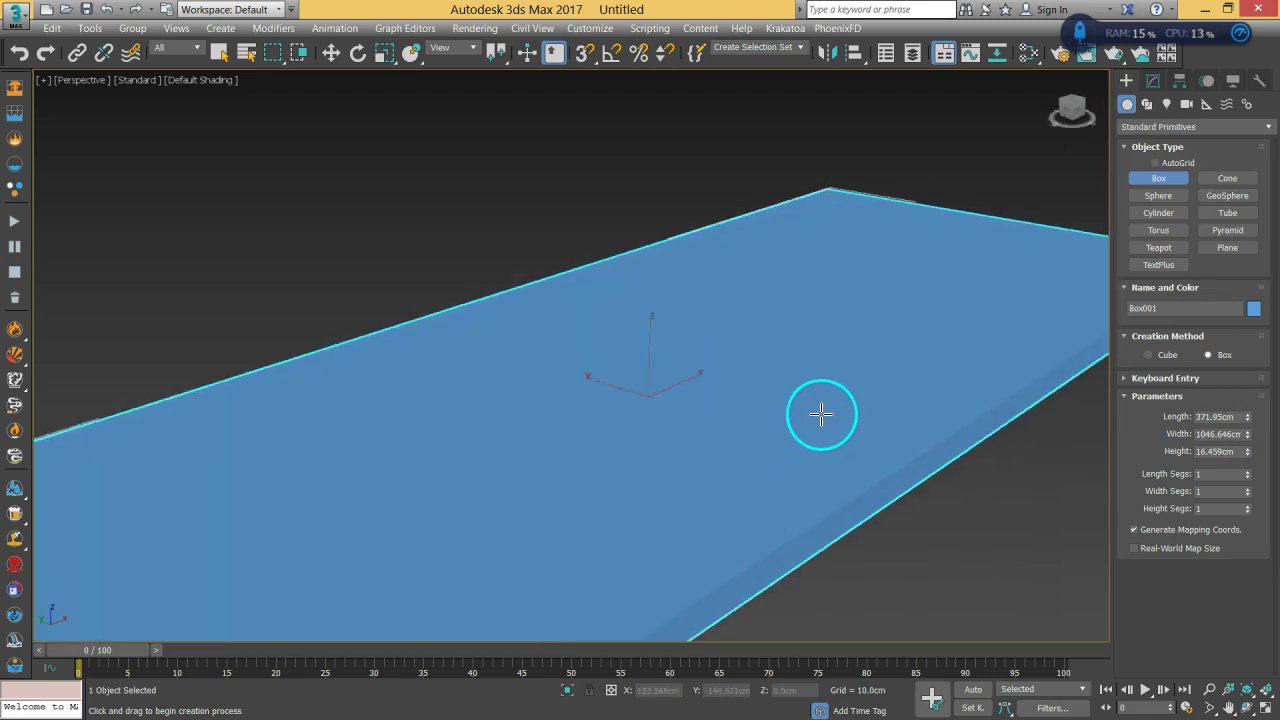
middle_click_drag(793, 436, 750, 425, "alt")
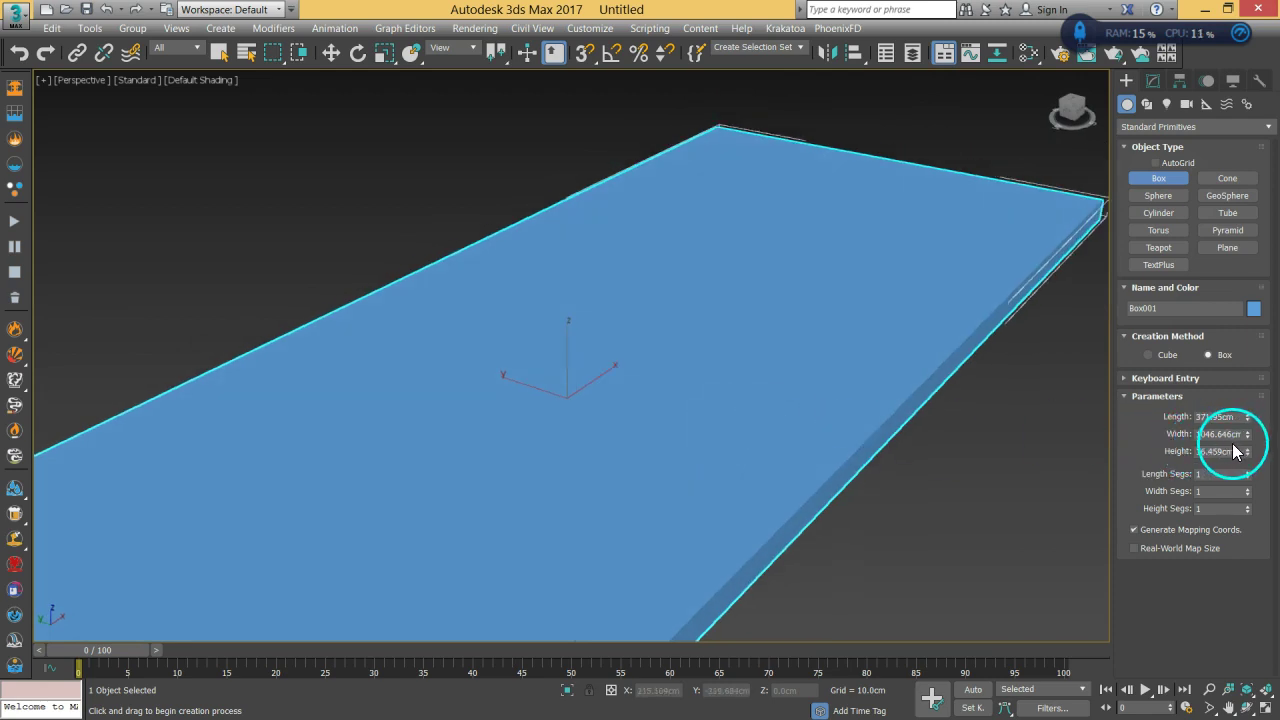
Name the box "ground" and give it the dark grey custom object color.
mouse_move(664, 414)
middle_mouse_down("alt")
mouse_move(699, 398)
mouse_move(634, 423)
mouse_move(517, 417)
mouse_move(671, 415)
middle_mouse_up("alt")
left_click(1170, 306)
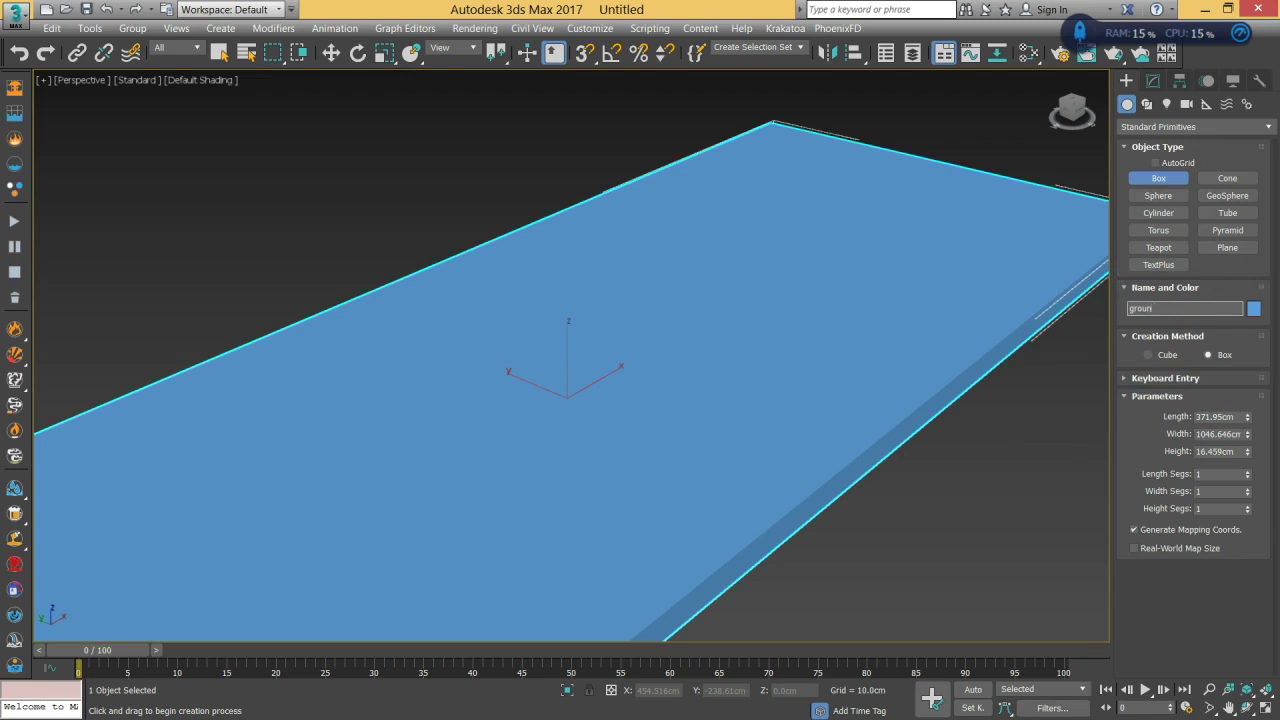
left_click(1254, 309)
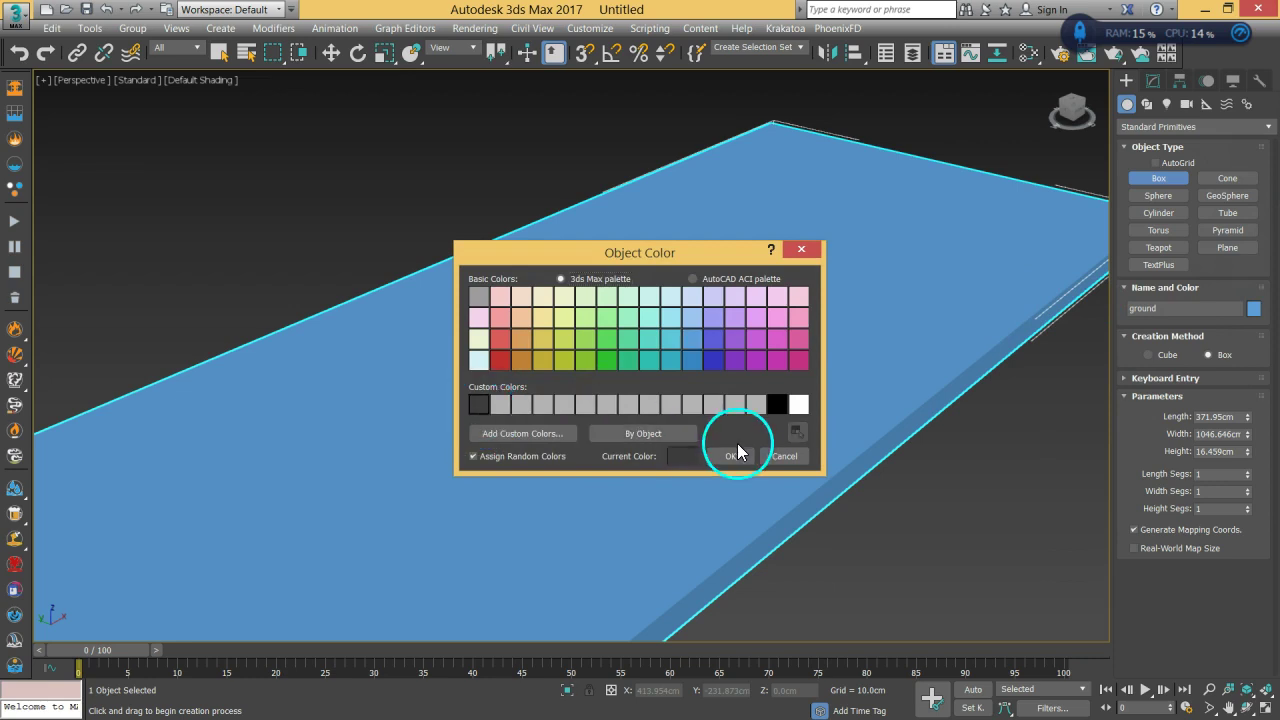
left_click(735, 455)
Clone the ground slab as one independent copy along negative Y, beside the original at about Y -431 cm.
scroll(465, 455, "down", 6)
middle_click_drag(578, 447, 646, 443, "alt")
middle_click_drag(874, 436, 729, 440, "alt")
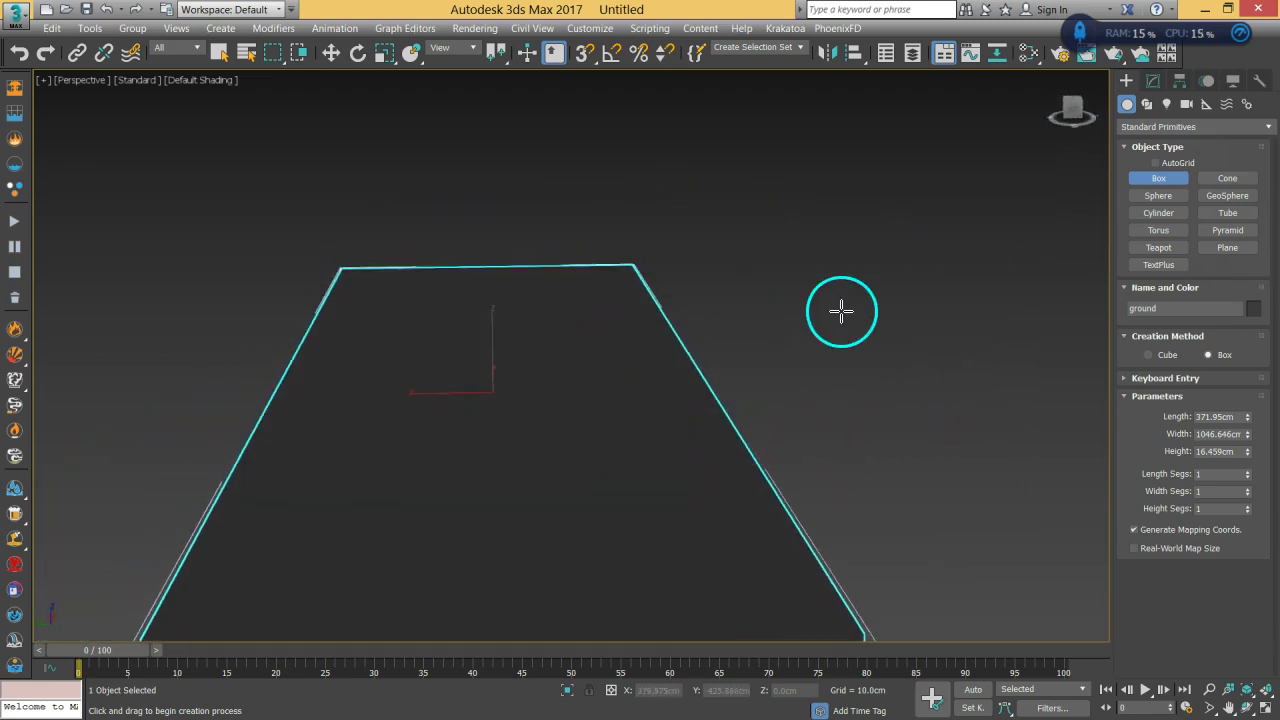
middle_click_drag(731, 326, 643, 406, "alt")
left_click(331, 52)
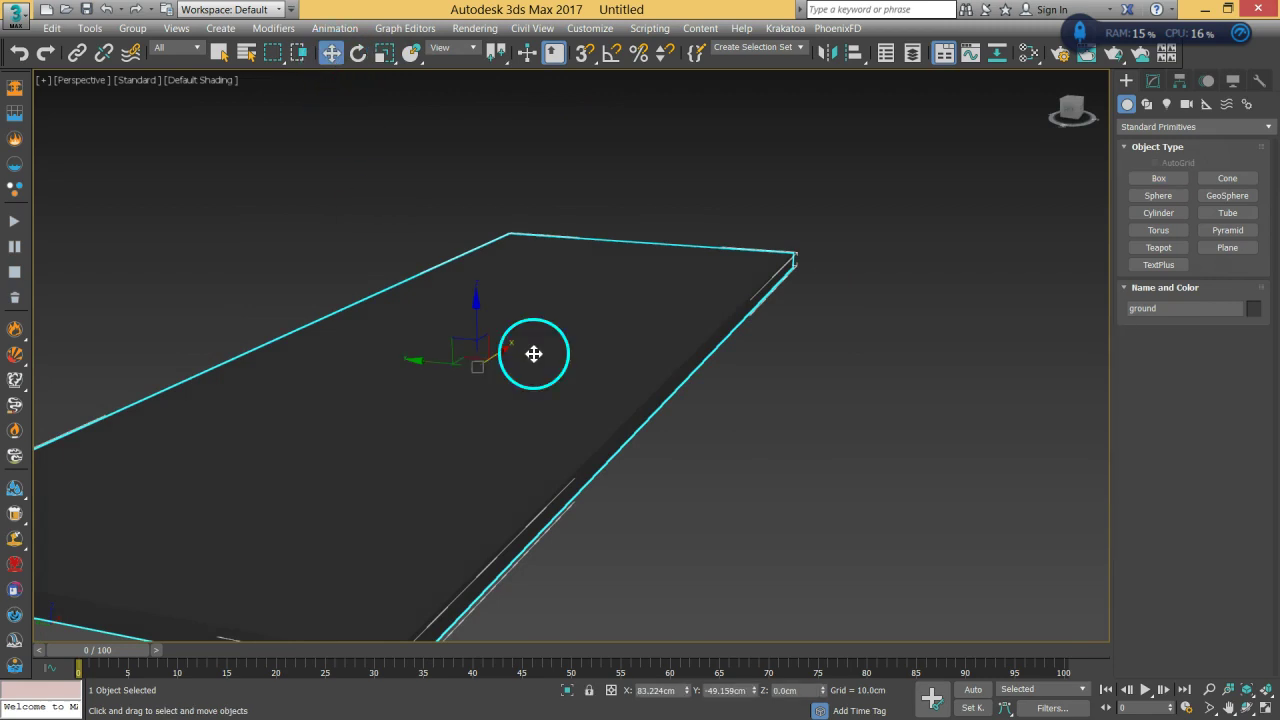
middle_click_drag(503, 377, 423, 366, "alt")
middle_click_drag(585, 452, 536, 432, "alt")
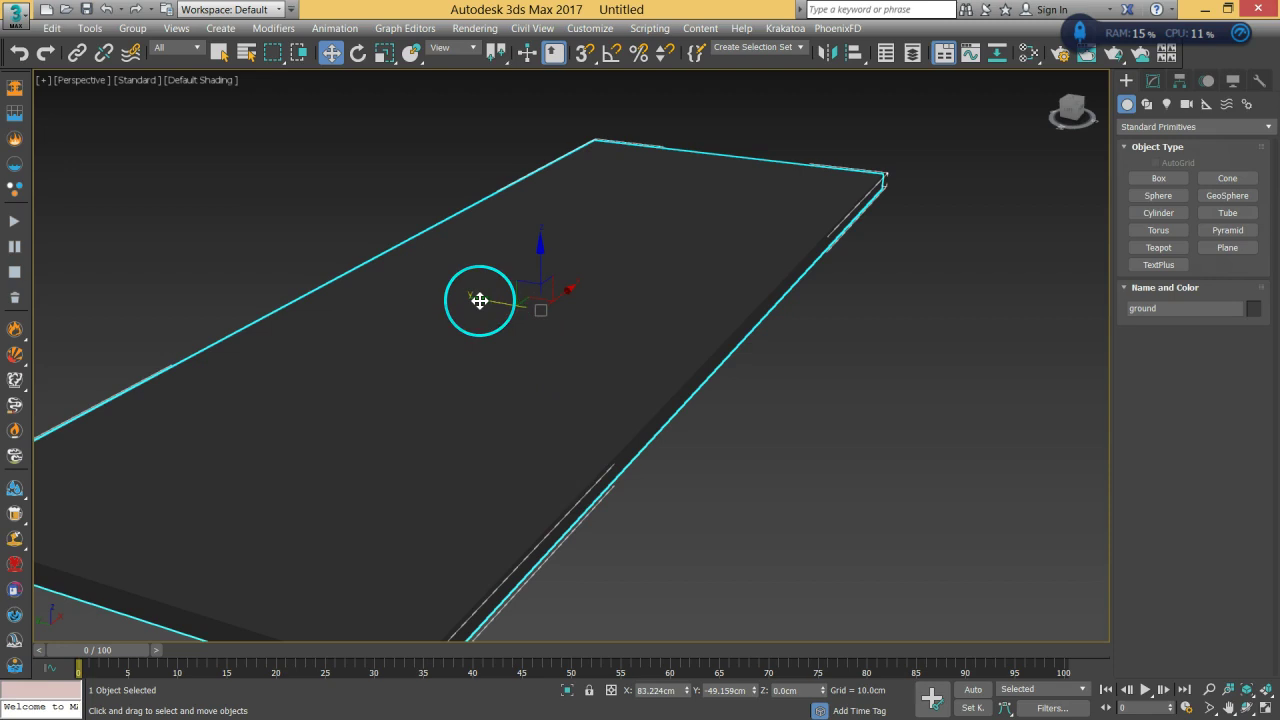
mouse_move(479, 300)
left_mouse_down("shift")
mouse_move(955, 437)
mouse_move(905, 427)
left_mouse_up("shift")
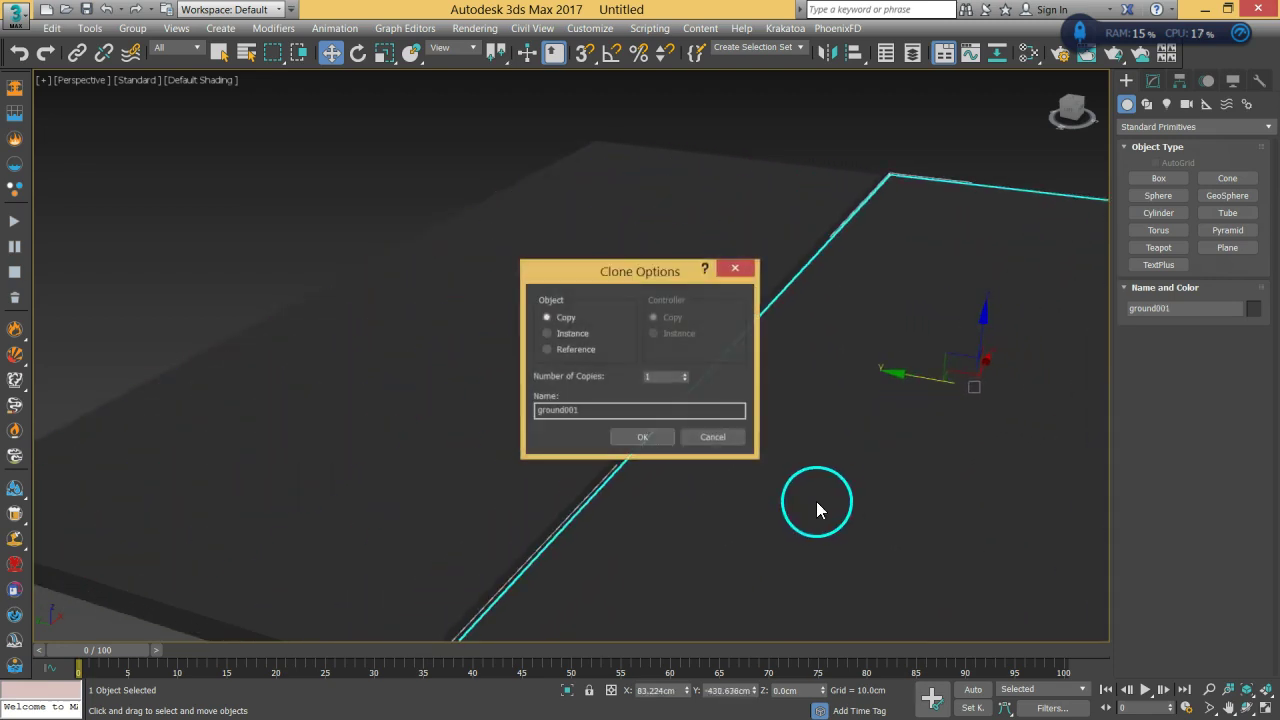
left_click(638, 440)
Clone the original ground slab as one independent copy along positive Y, at about Y 334 cm.
left_click(444, 393)
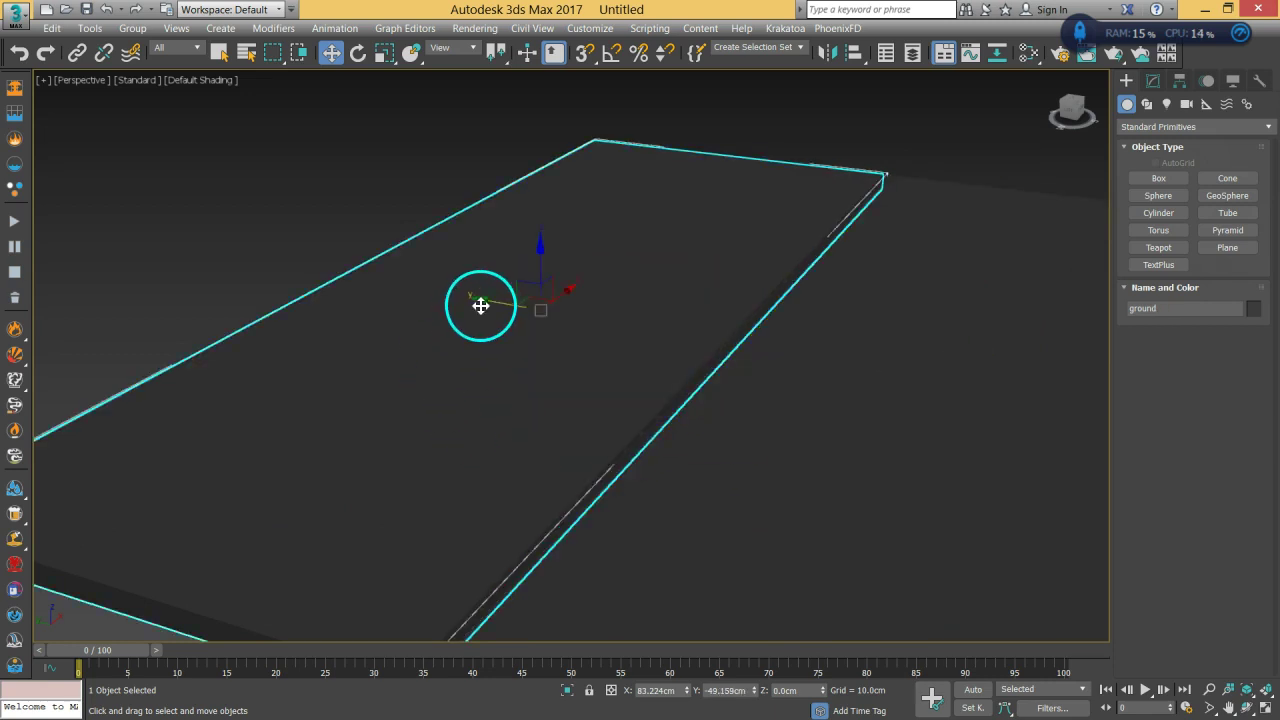
mouse_move(481, 302)
left_mouse_down("shift")
mouse_move(123, 240)
mouse_move(147, 244)
left_mouse_up("shift")
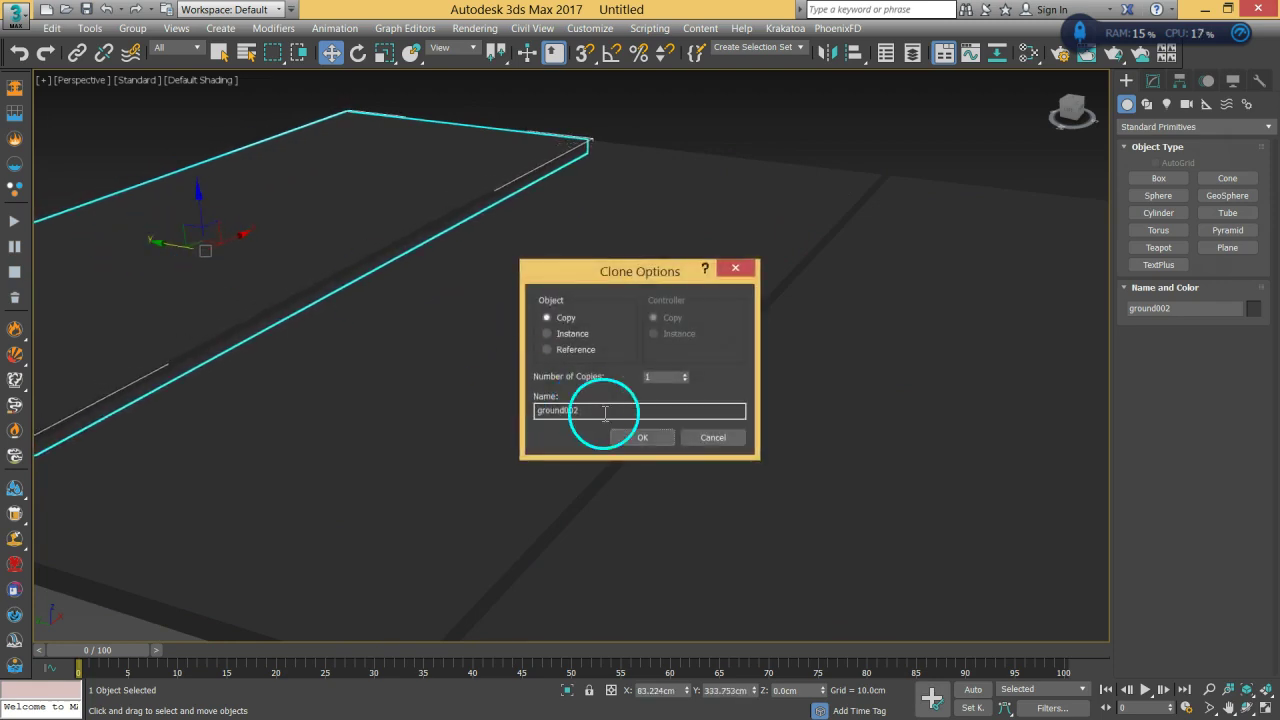
left_click(638, 440)
Examine the joints between the three ground slabs for gaps.
middle_click_drag(757, 531, 658, 482)
scroll(658, 482, "down", 3)
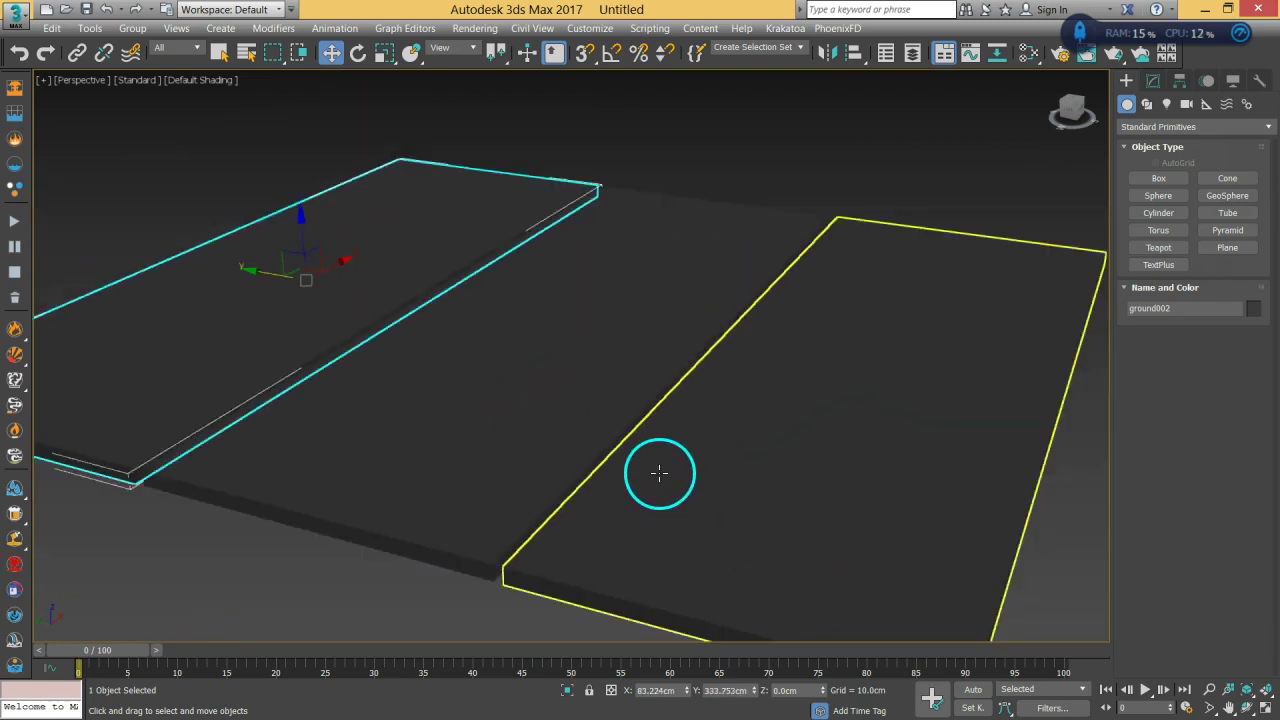
scroll(629, 457, "up", 3)
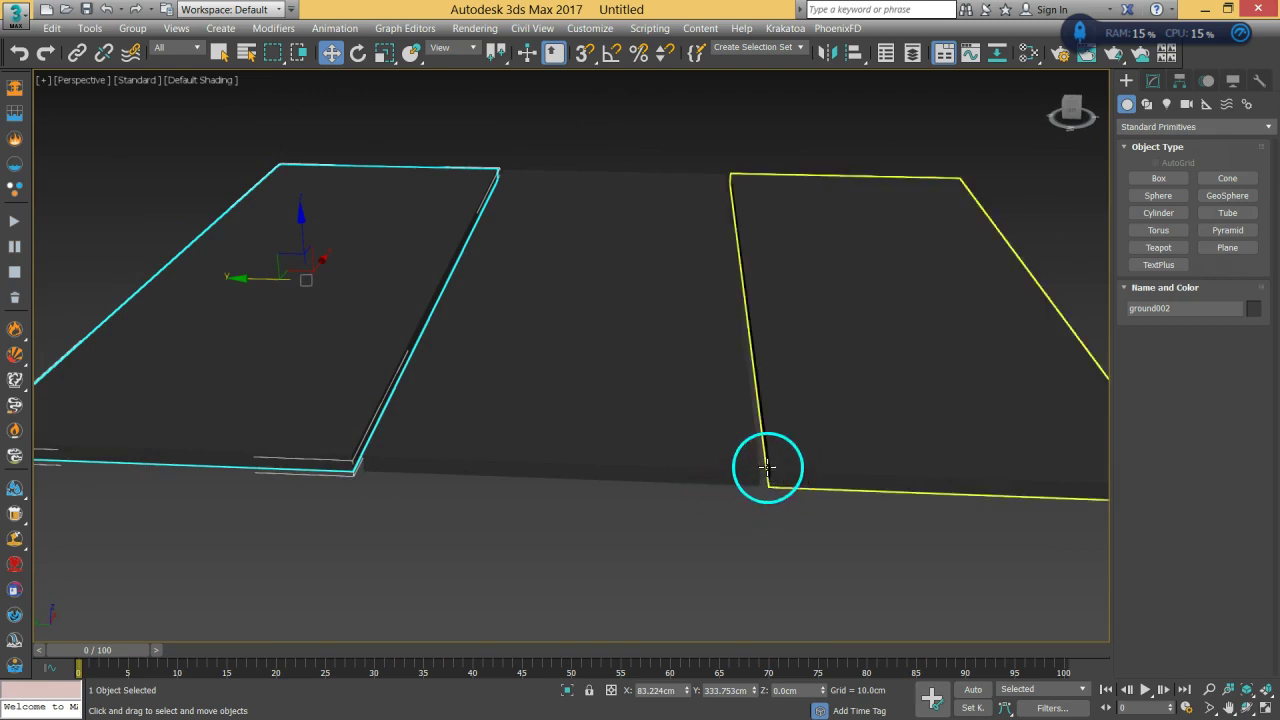
middle_click_drag(763, 457, 740, 479)
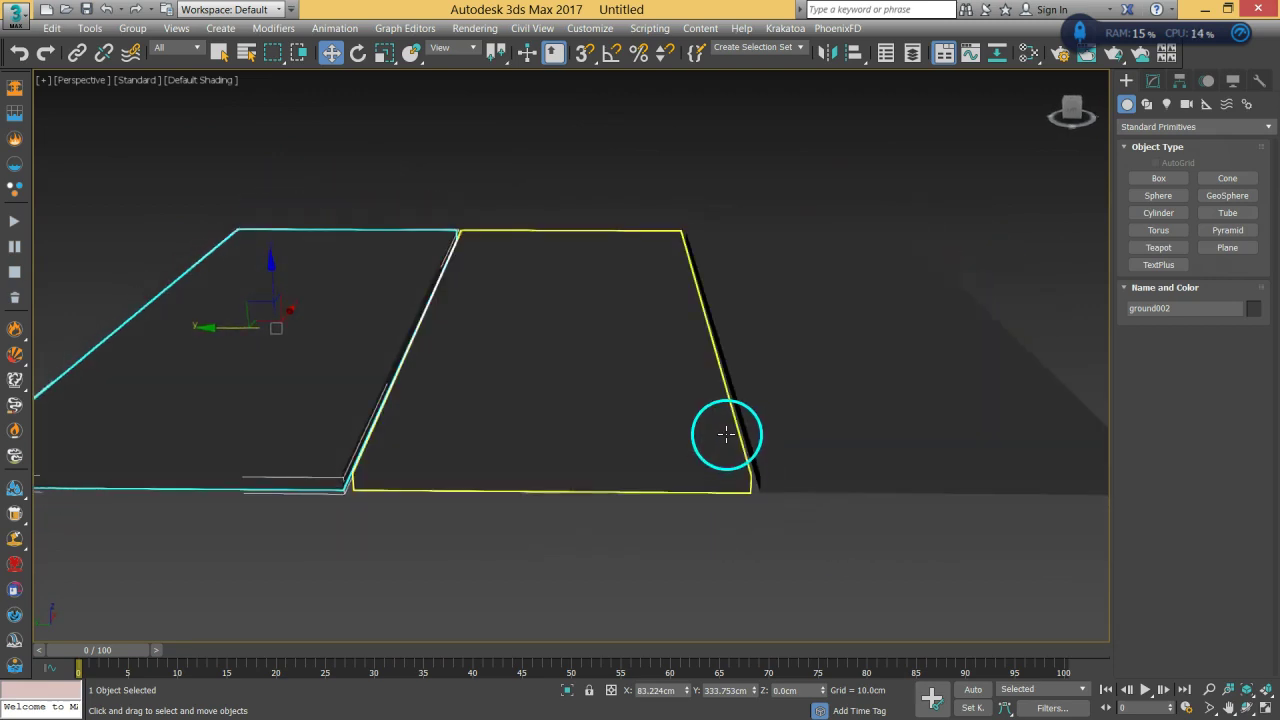
middle_click_drag(726, 434, 714, 457)
middle_click_drag(733, 535, 617, 503, "alt")
middle_click_drag(416, 507, 423, 477)
middle_click_drag(443, 386, 563, 457, "alt")
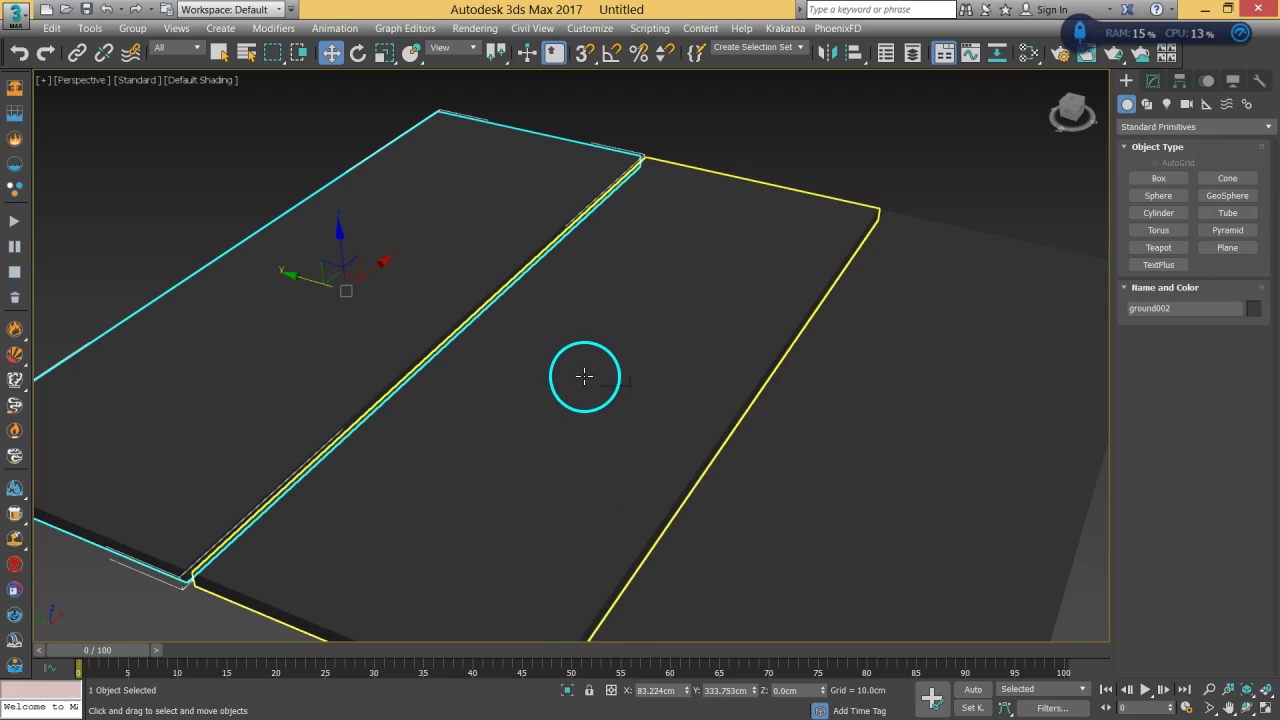
middle_click_drag(477, 437, 450, 438, "alt")
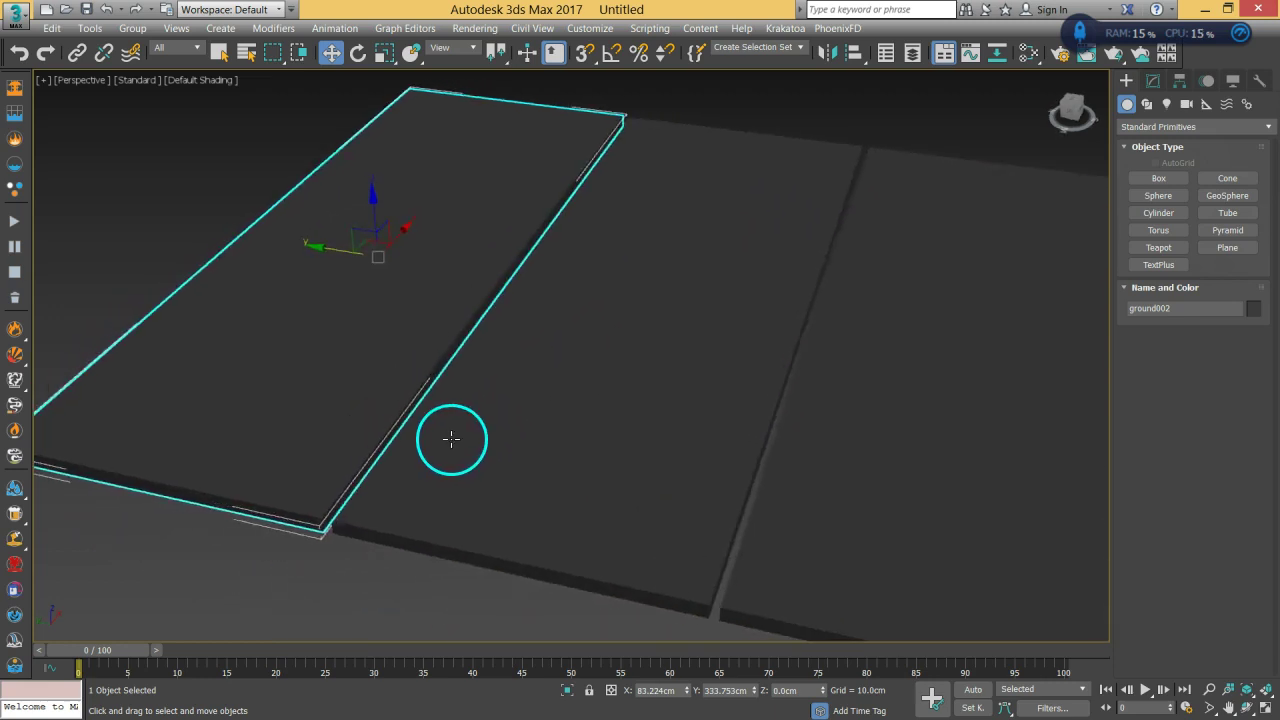
Try to move the positive-Y slab freehand towards the middle slab, then undo the move.
left_click(223, 580)
left_click(340, 280)
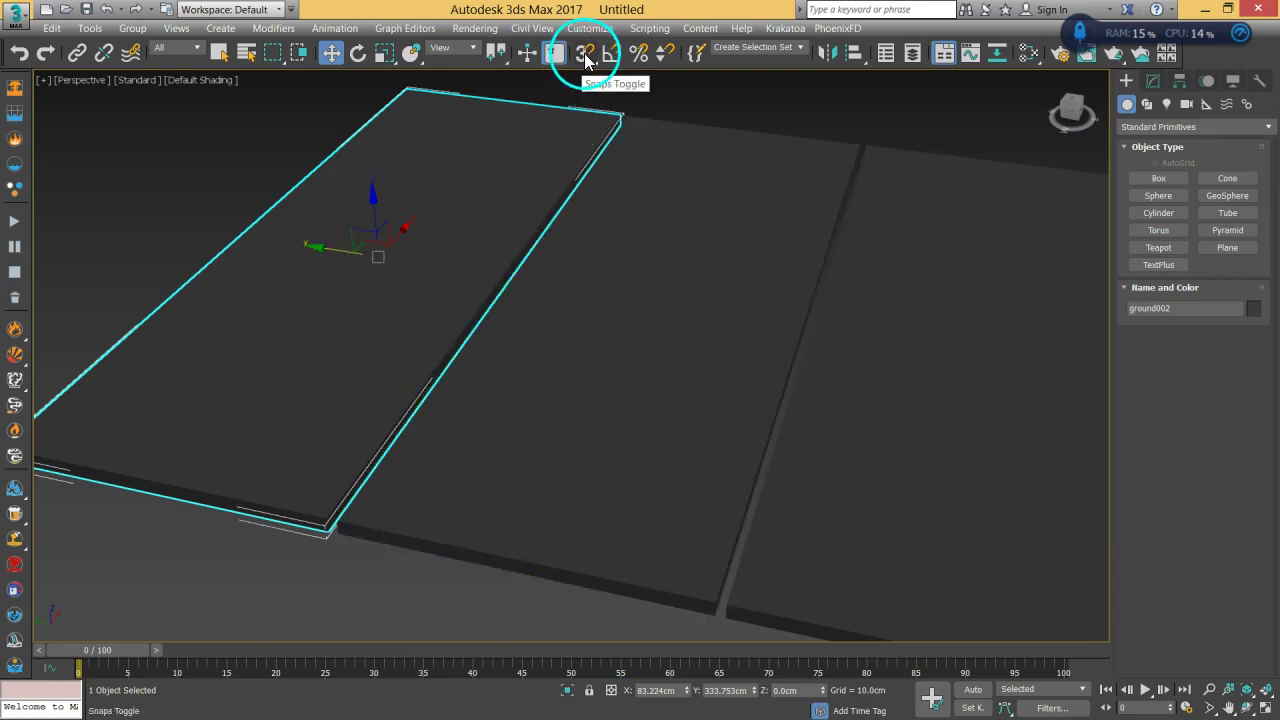
middle_click_drag(503, 346, 566, 431, "alt")
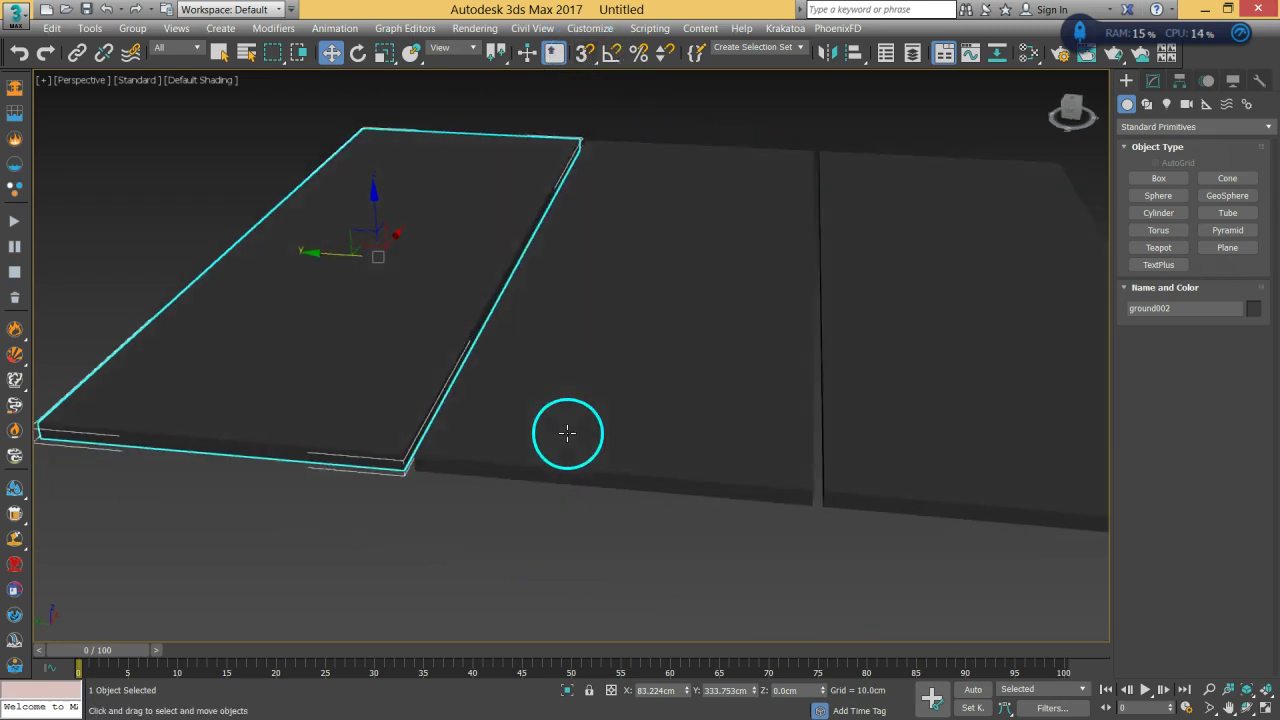
left_click_drag(325, 254, 345, 289)
key("ctrl+z")
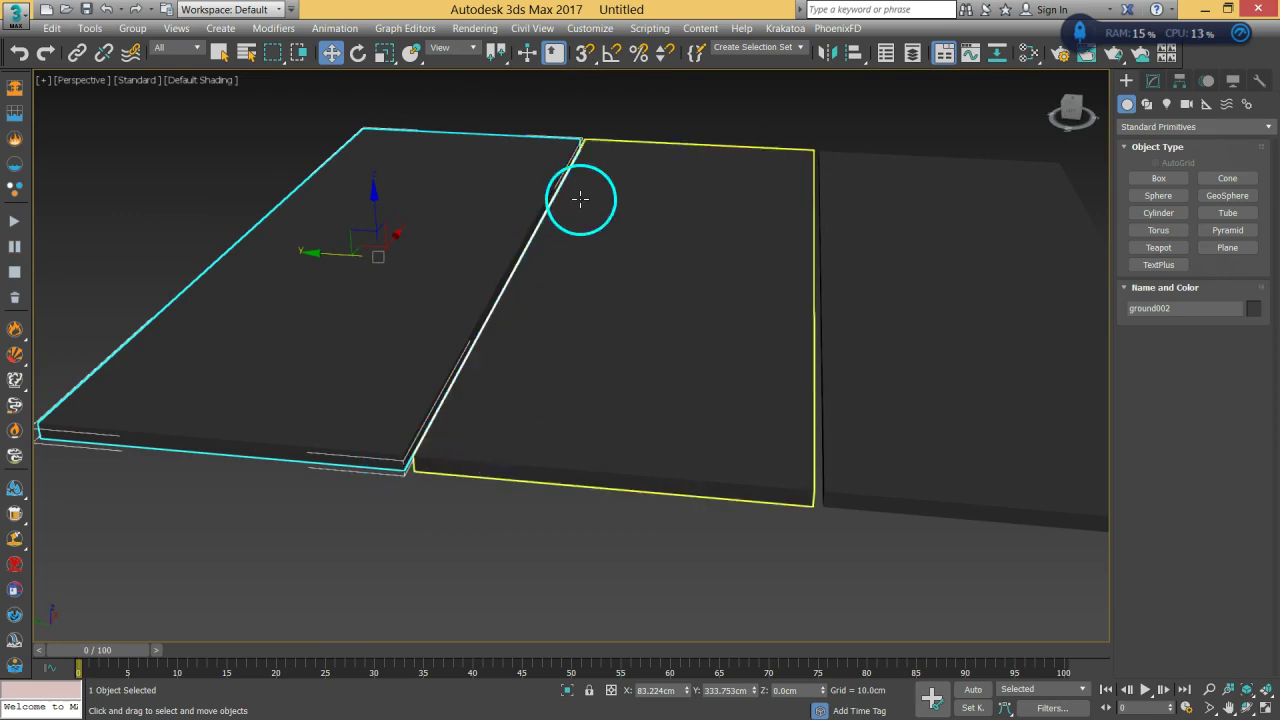
Turn on 3D snapping with Vertex as the snap type and snap the positive-Y slab's near corner to the middle slab's corner.
right_click(581, 60)
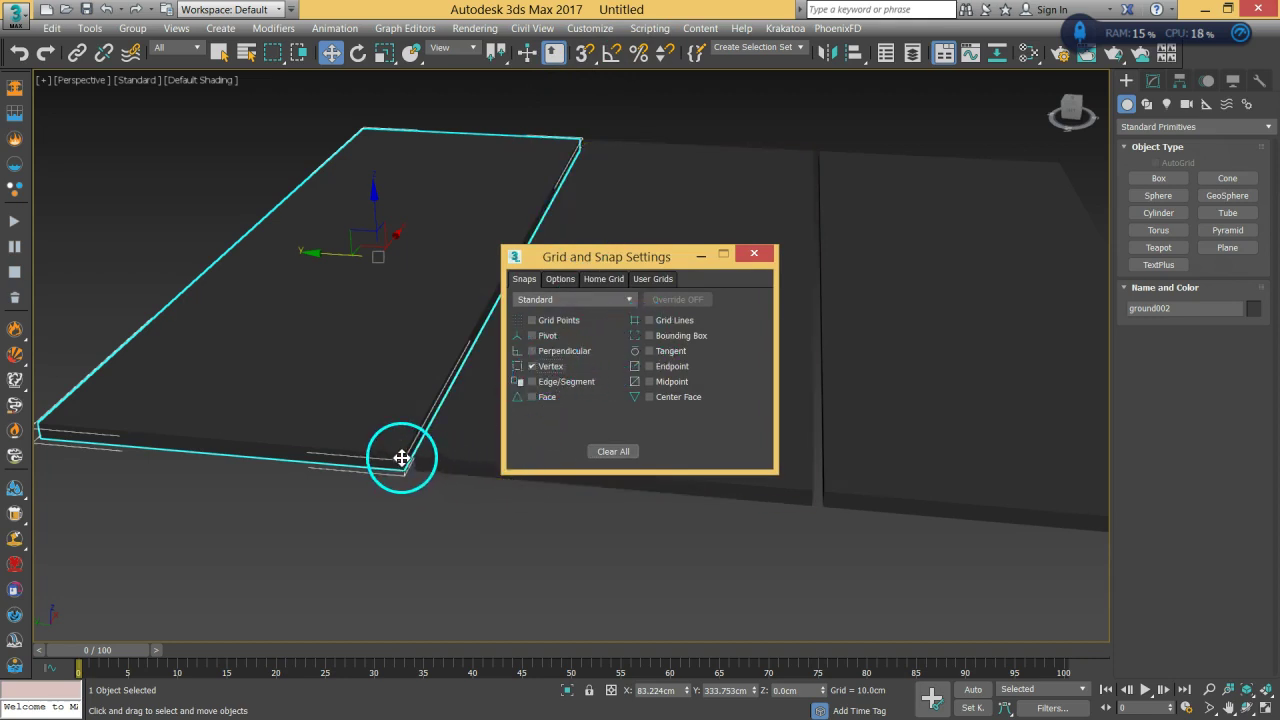
left_click(756, 257)
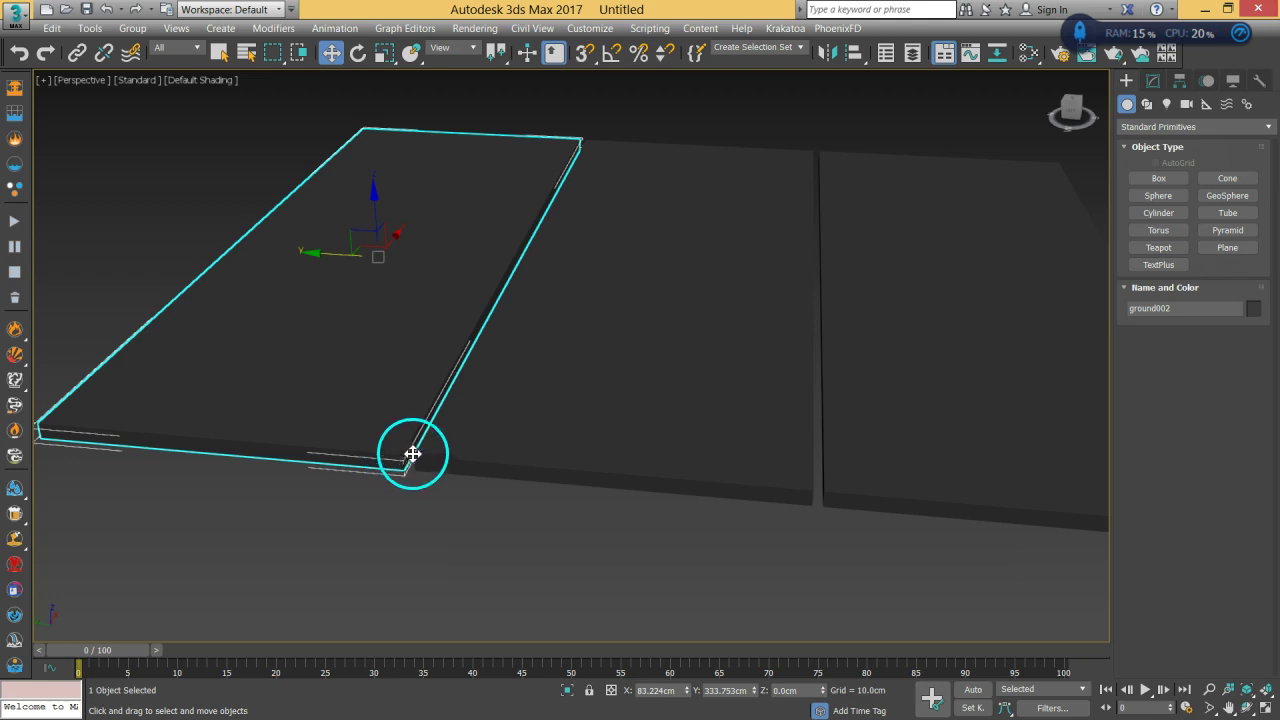
left_click(587, 60)
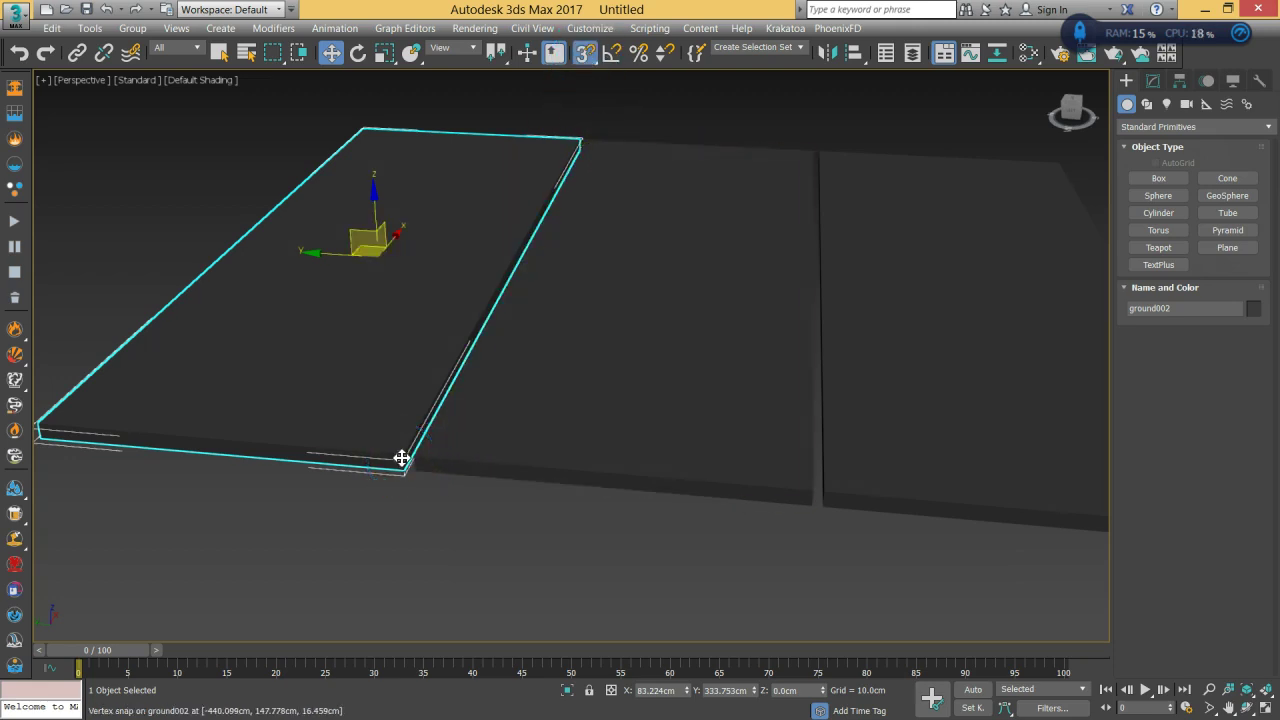
left_click_drag(401, 458, 407, 459)
Snap the negative-Y slab's near corner to the adjacent corner of the middle slab, closing the gap.
middle_click_drag(307, 627, 571, 434, "alt")
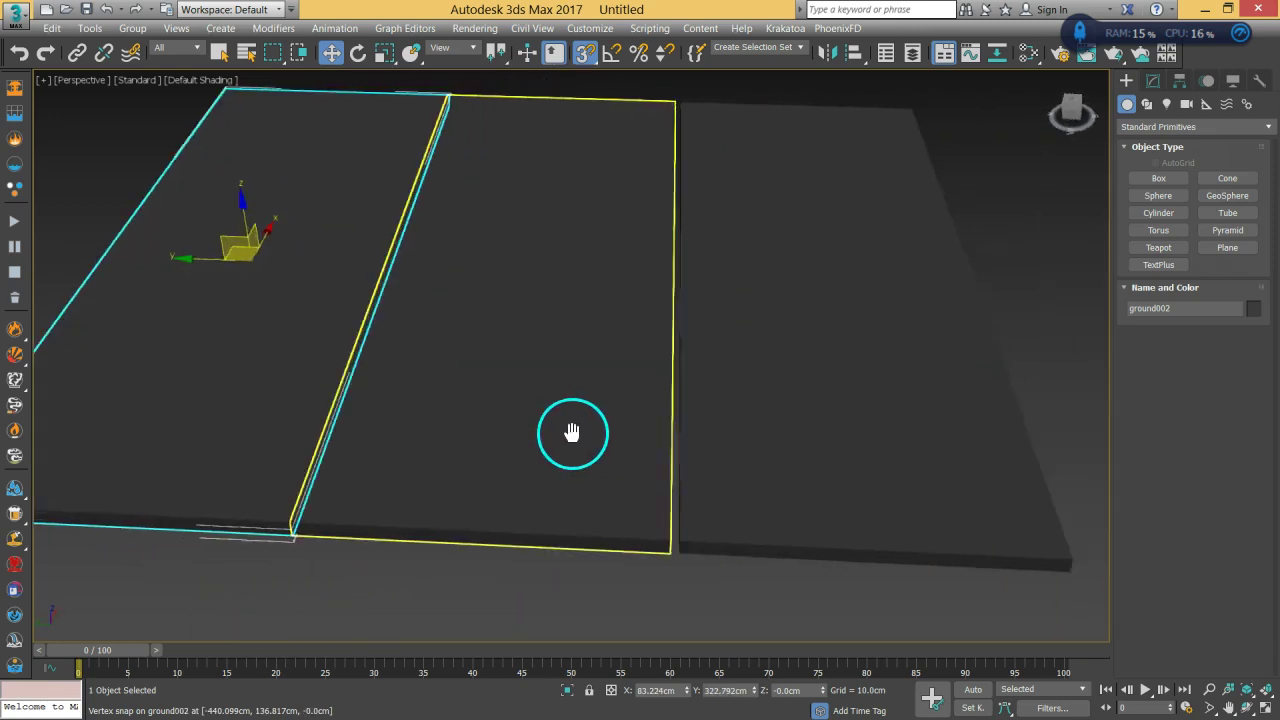
left_click(800, 440)
left_click(586, 52)
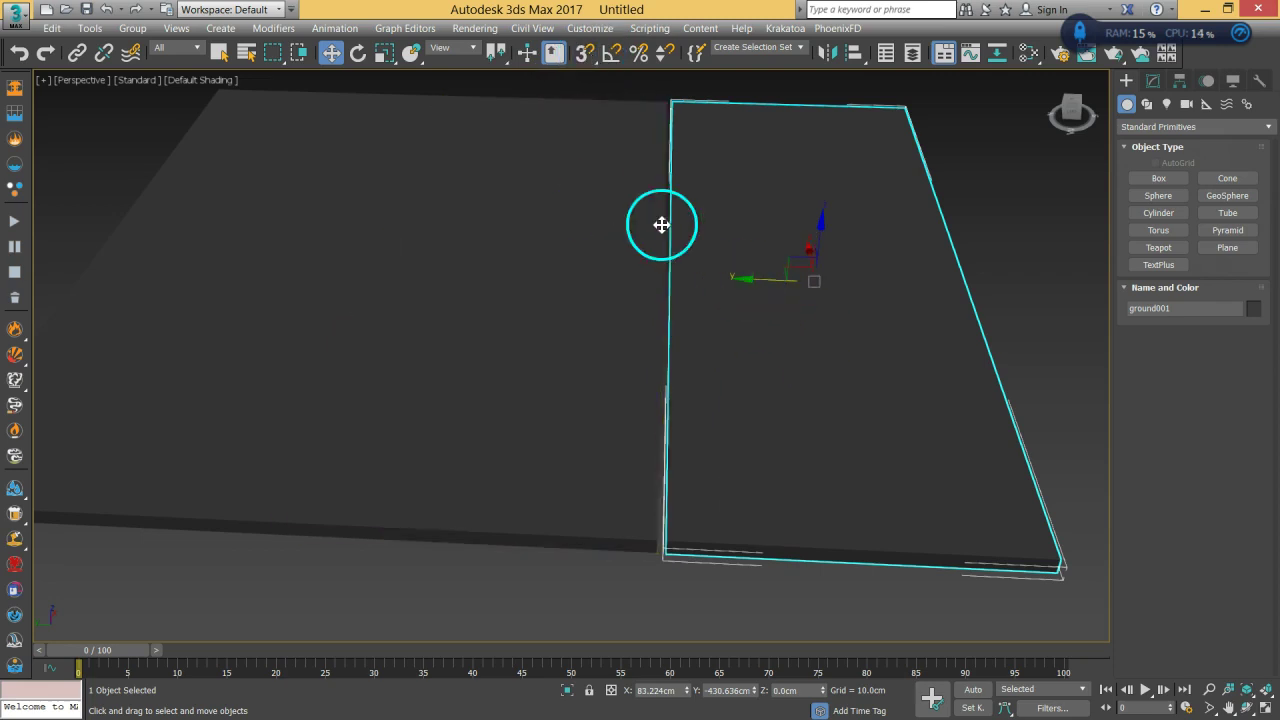
left_click(584, 53)
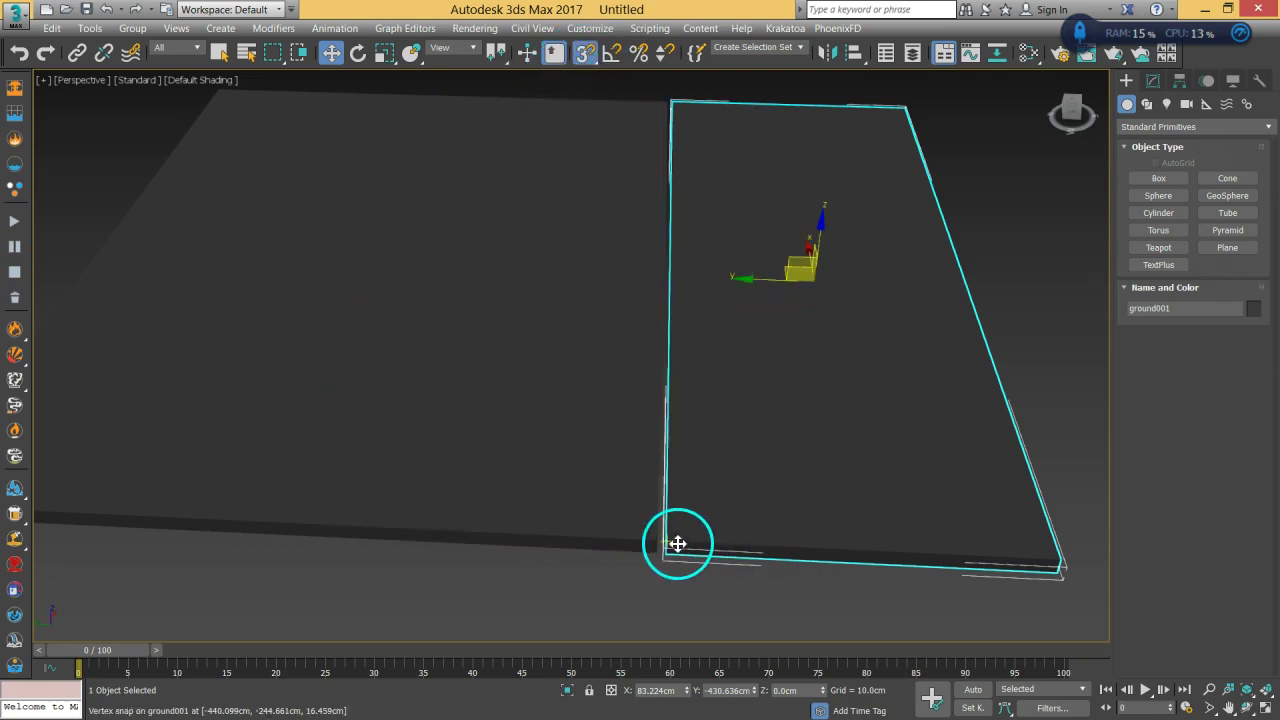
left_click_drag(669, 540, 663, 541)
Deselect everything and examine the joints of the three aligned ground slabs up close.
middle_click_drag(680, 597, 691, 531, "alt")
left_click(690, 510)
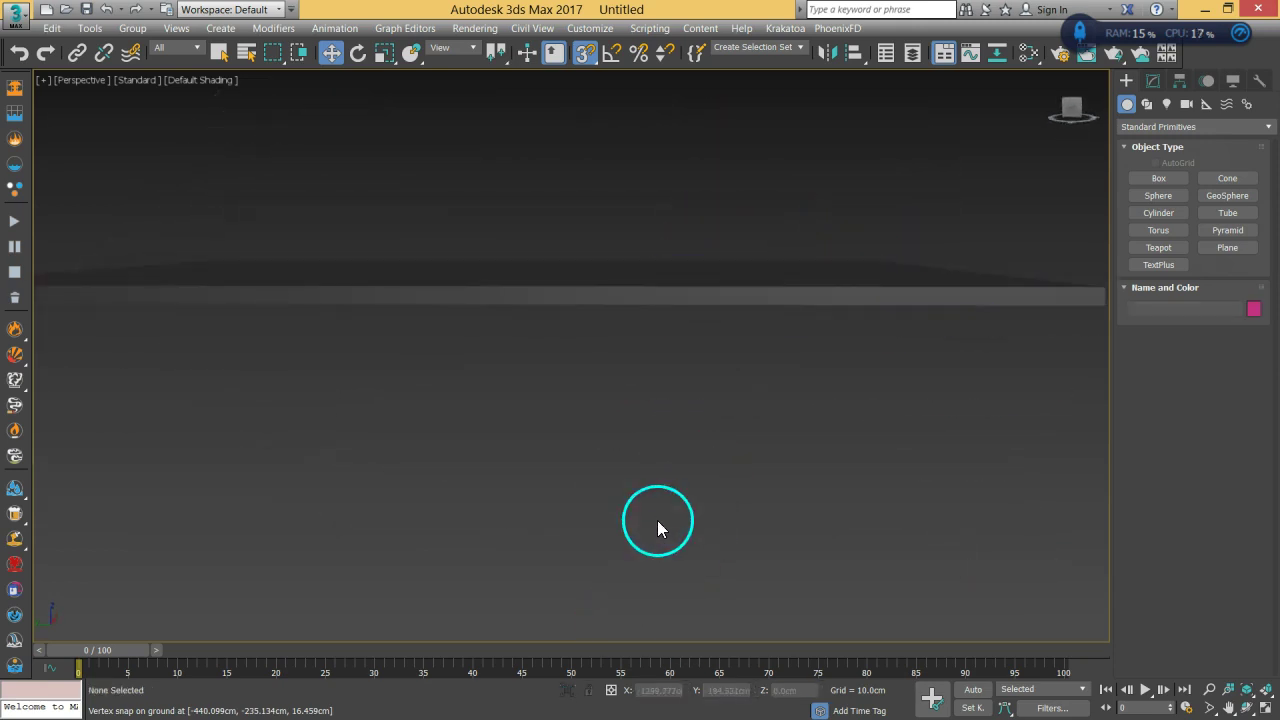
middle_click_drag(652, 571, 524, 346, "alt")
scroll(414, 374, "up", 3)
scroll(523, 370, "down", 3)
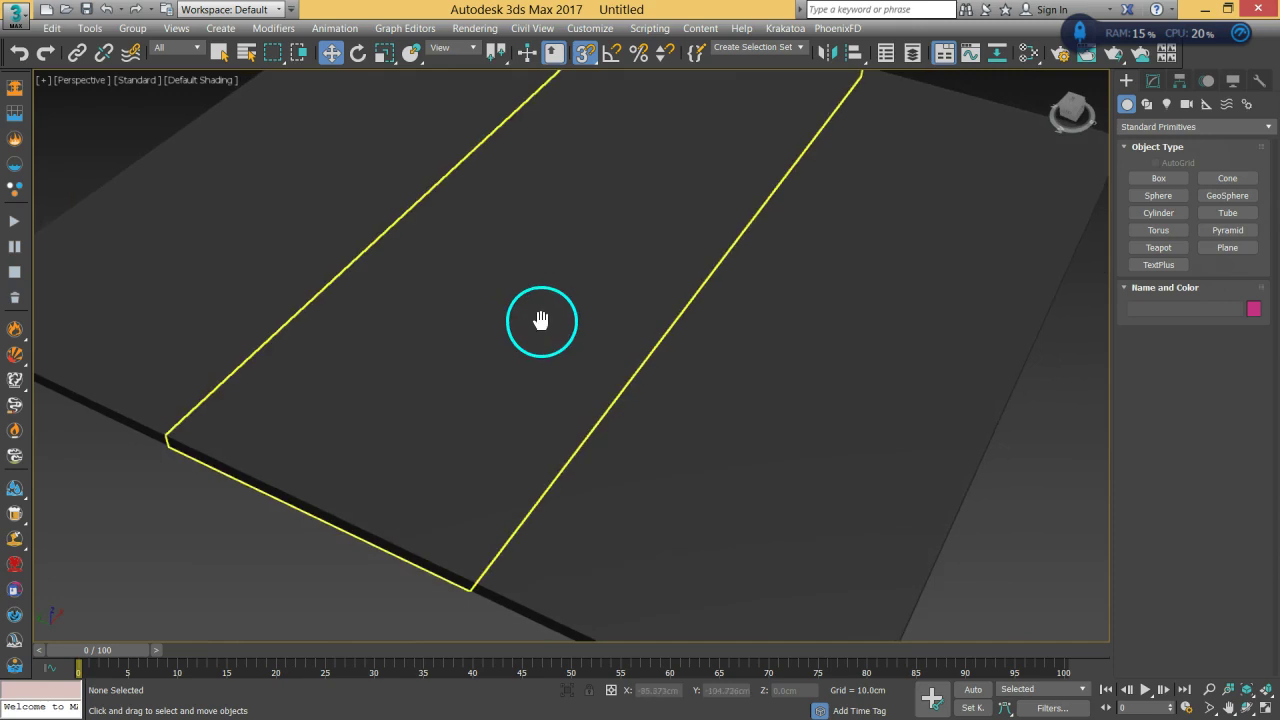
scroll(554, 466, "up", 4)
scroll(514, 460, "down", 3)
scroll(508, 451, "up", 5)
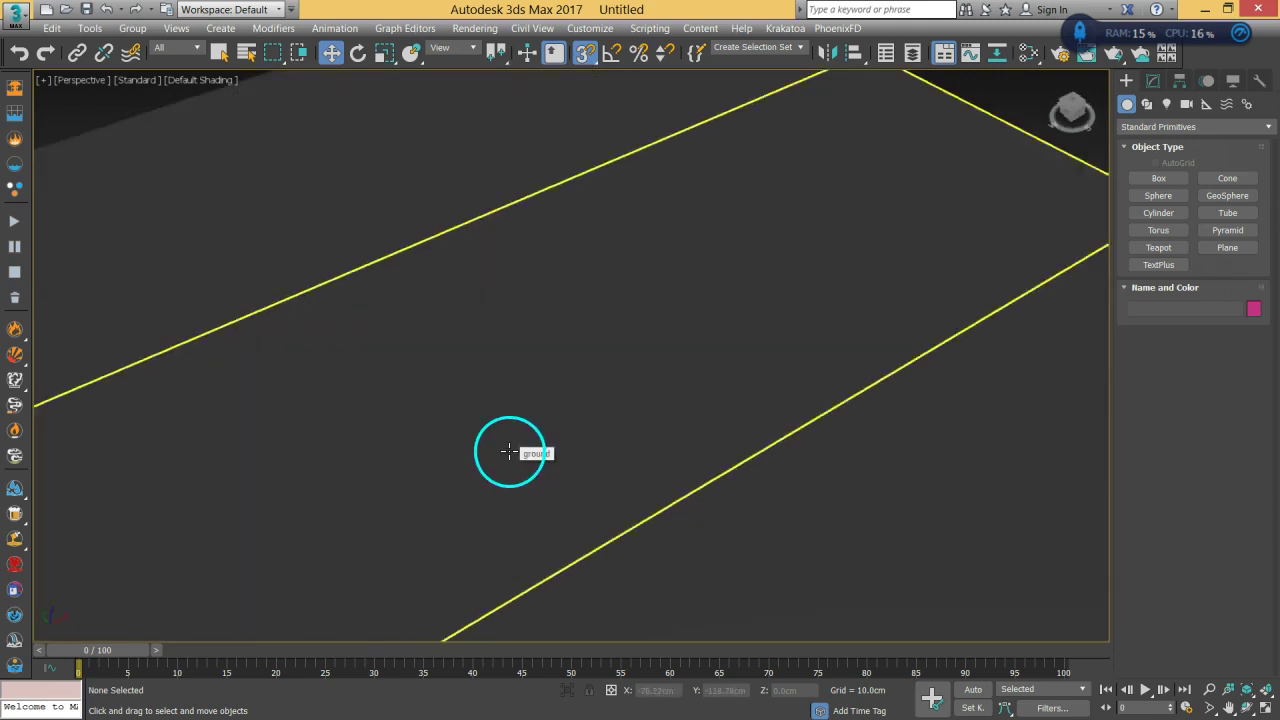
Display the three slabs with Edged Faces in the perspective view and switch to the Select Object tool.
scroll(557, 413, "down", 3)
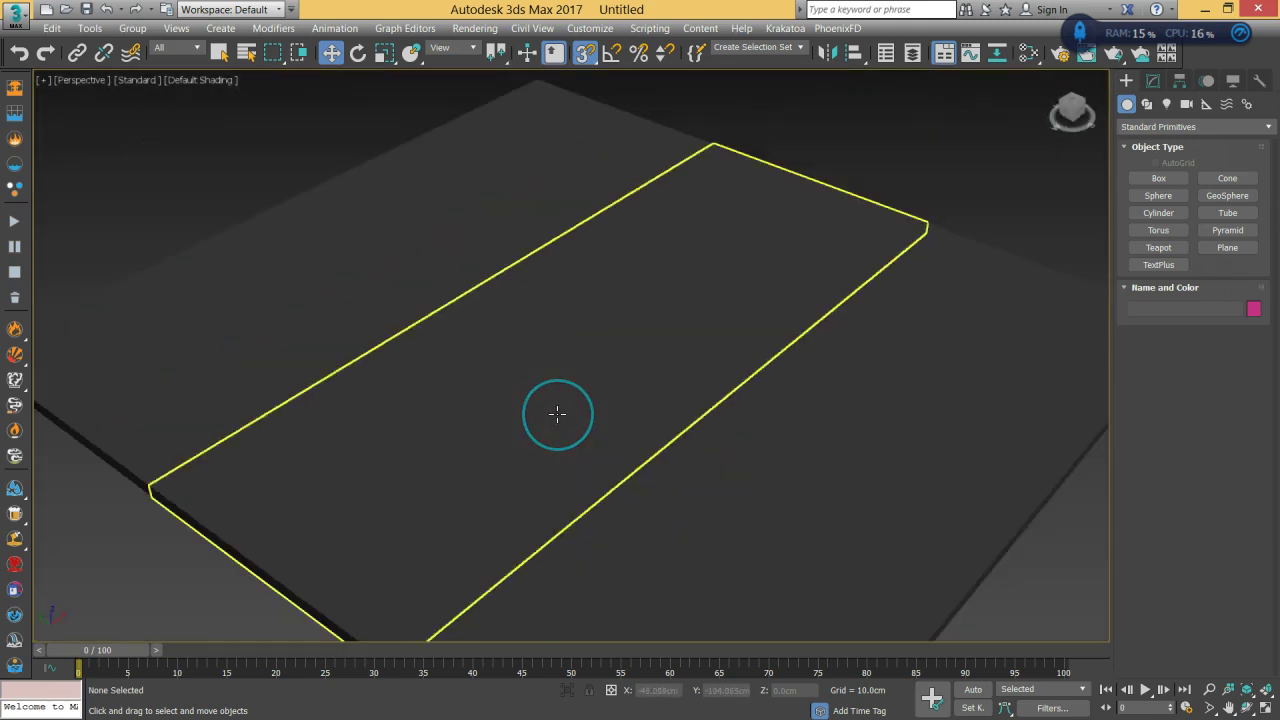
middle_click_drag(557, 413, 663, 473)
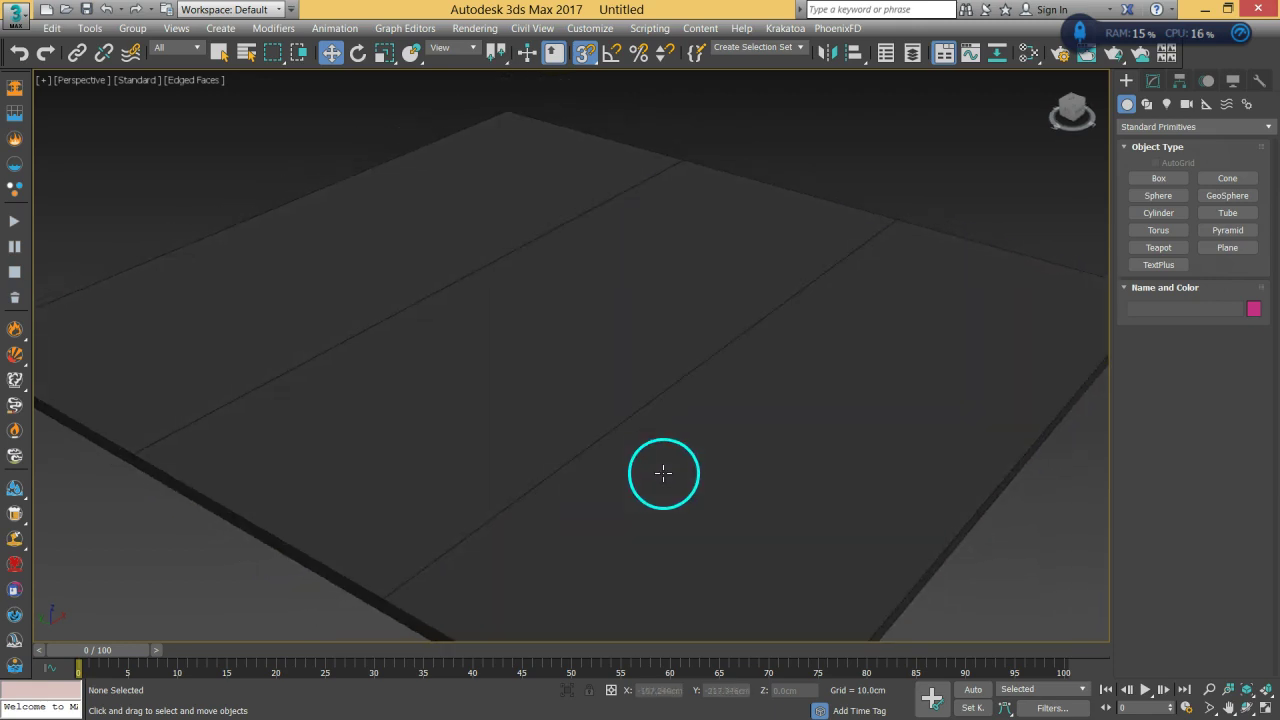
left_click(217, 56)
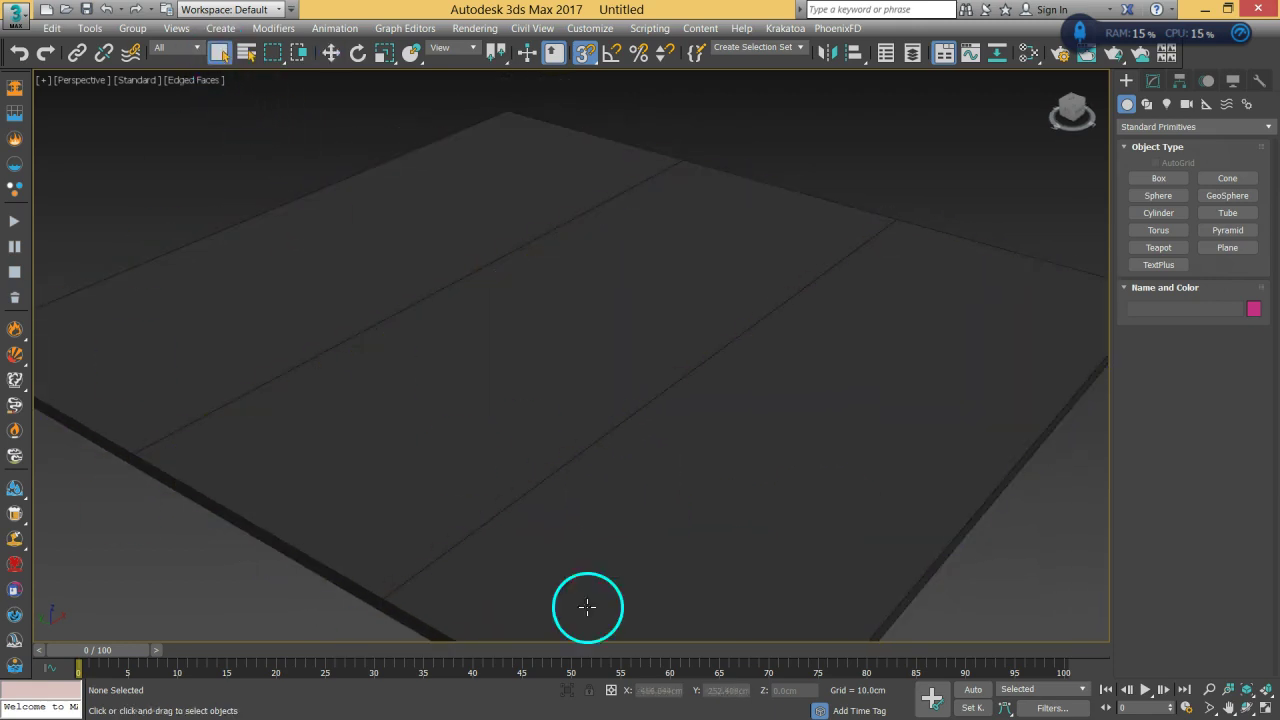
Set the segments of slab ground001 to 3 in length, 3 in width and 2 in height.
left_click(703, 425)
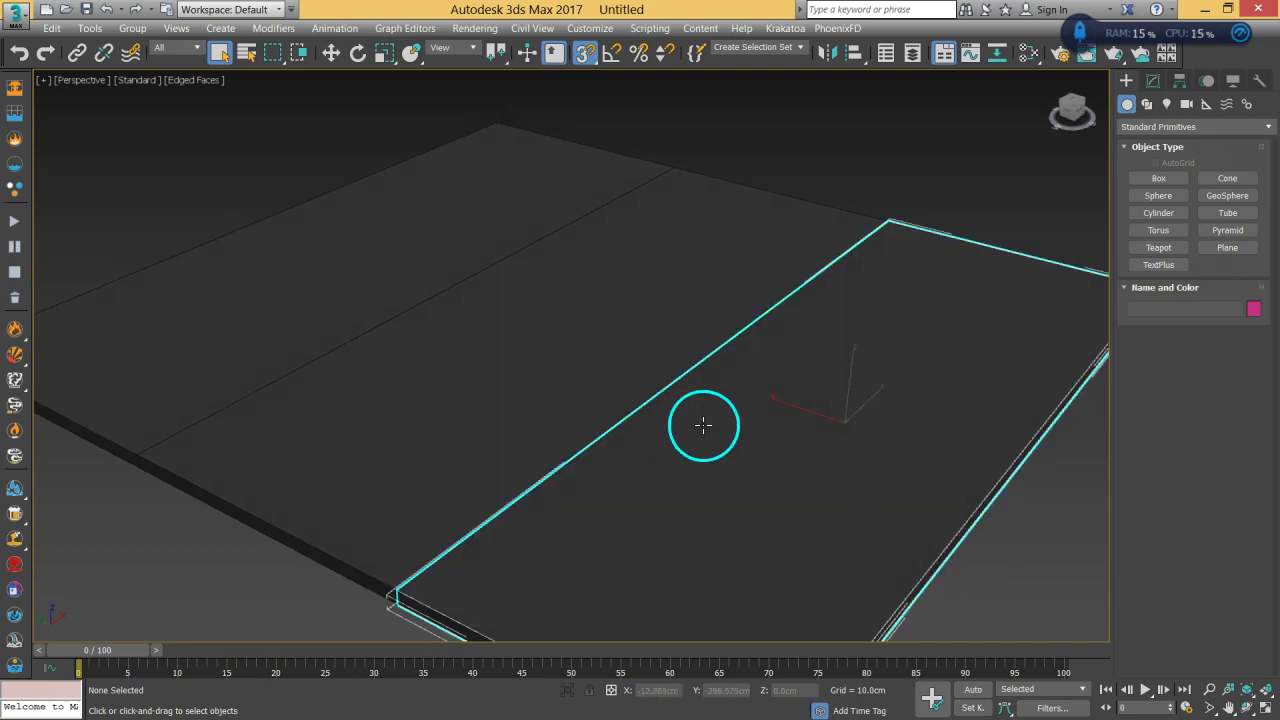
left_click(1154, 81)
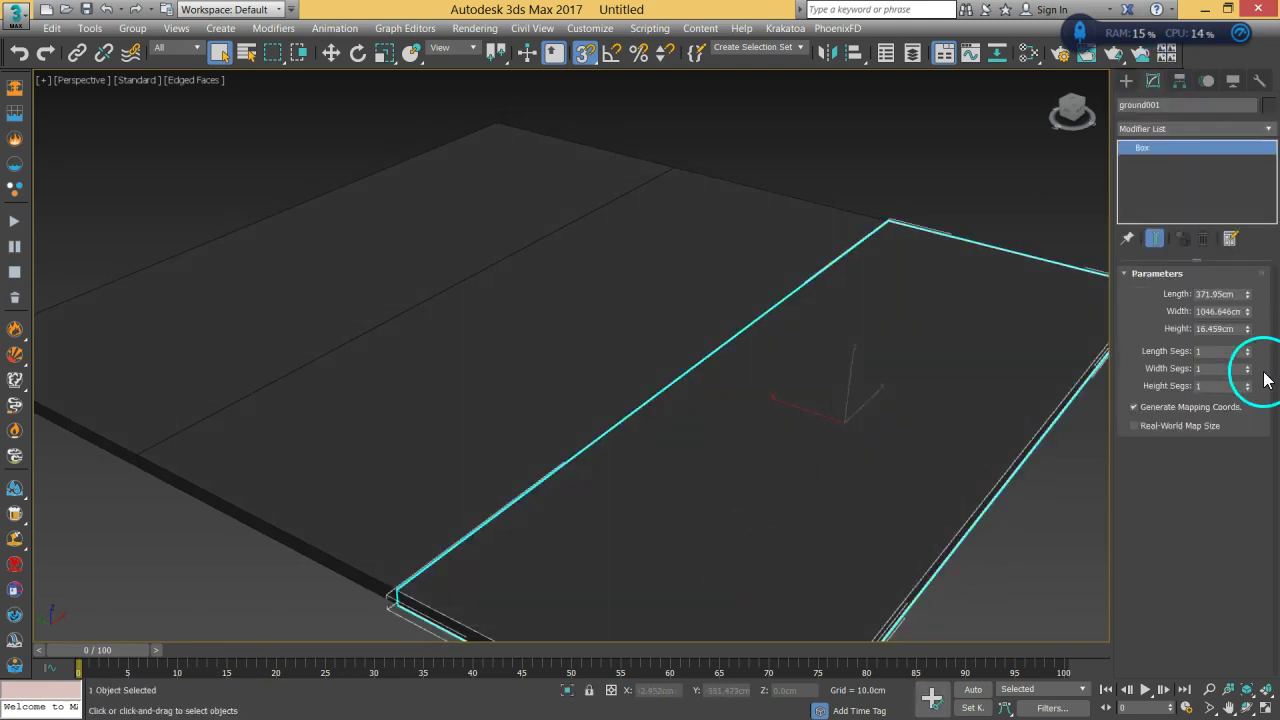
left_click(1248, 350)
left_click(1248, 350)
left_click(1248, 350)
left_click(1248, 355)
left_click(1248, 366)
left_click(1248, 366)
left_click(1248, 382)
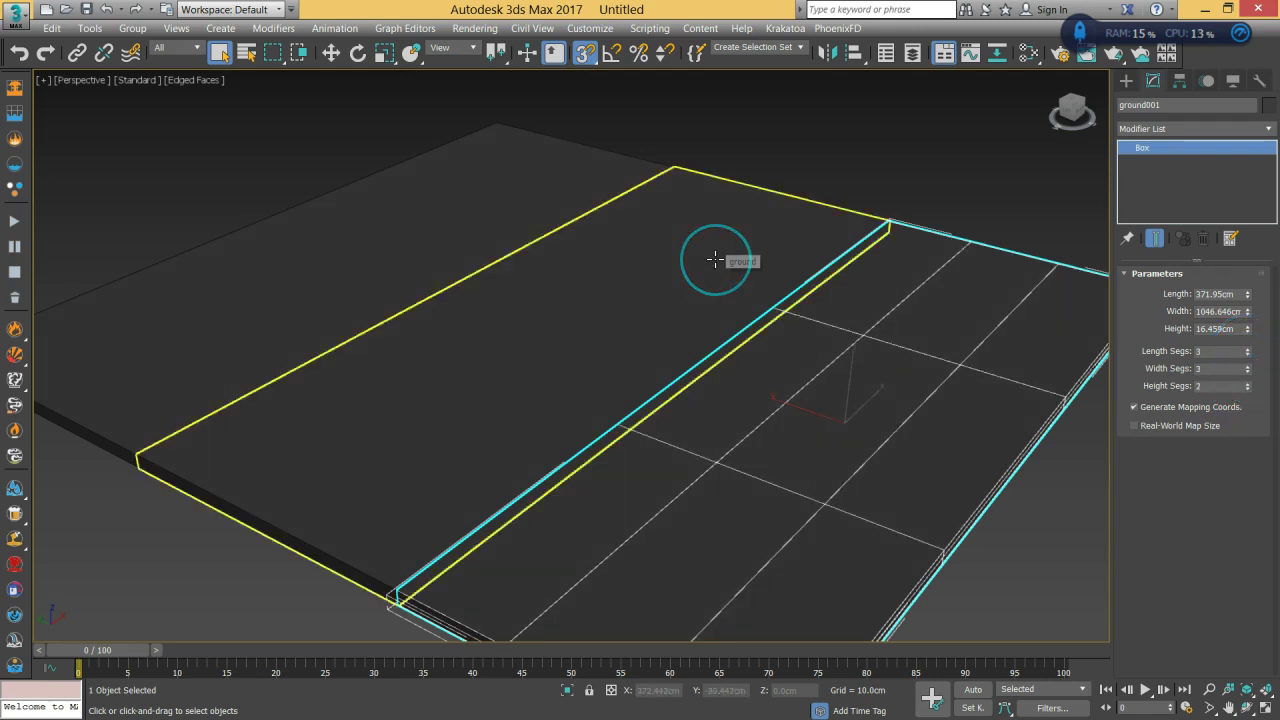
Set the length and width segments of the middle slab, ground, to 3 each.
left_click(715, 260)
left_click(1215, 351)
double_click(1230, 349)
type("3")
key("Tab")
type("3")
key("Tab")
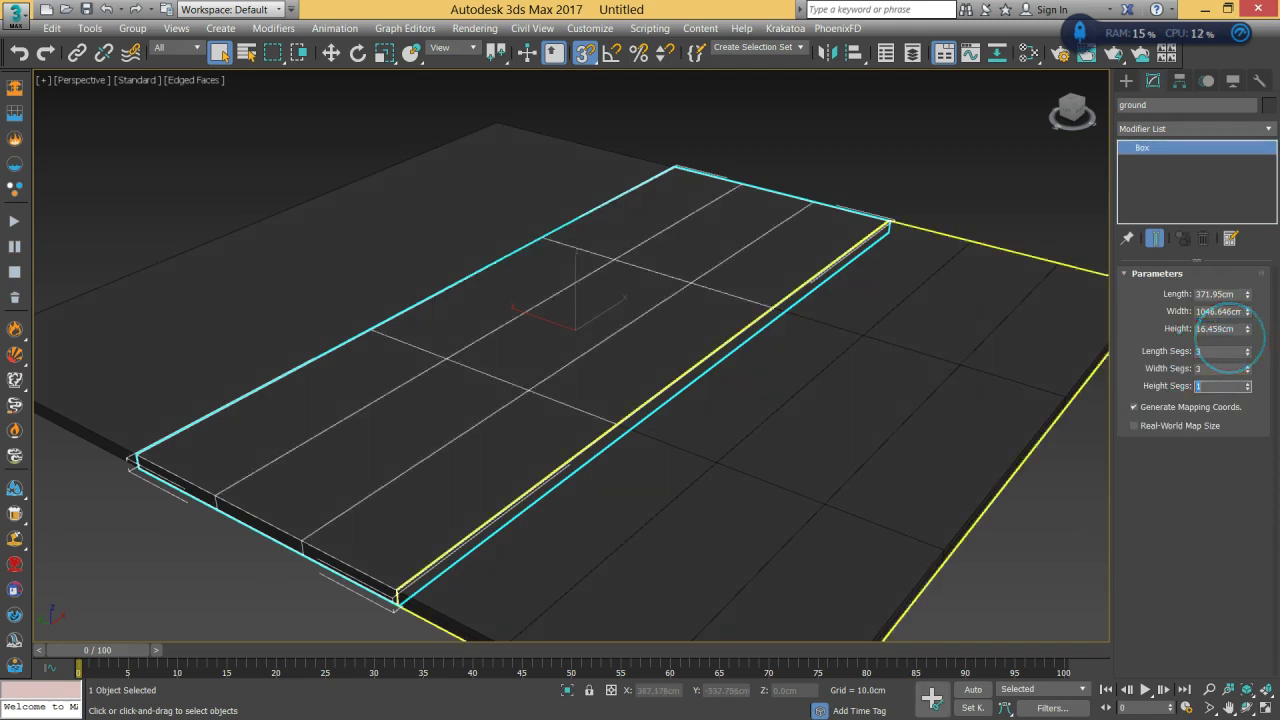
Set the segments of slab ground002 to 3 in length, 3 in width and 2 in height.
left_click(543, 186)
left_click(1212, 351)
type("3")
key("Tab")
type("3")
key("Tab")
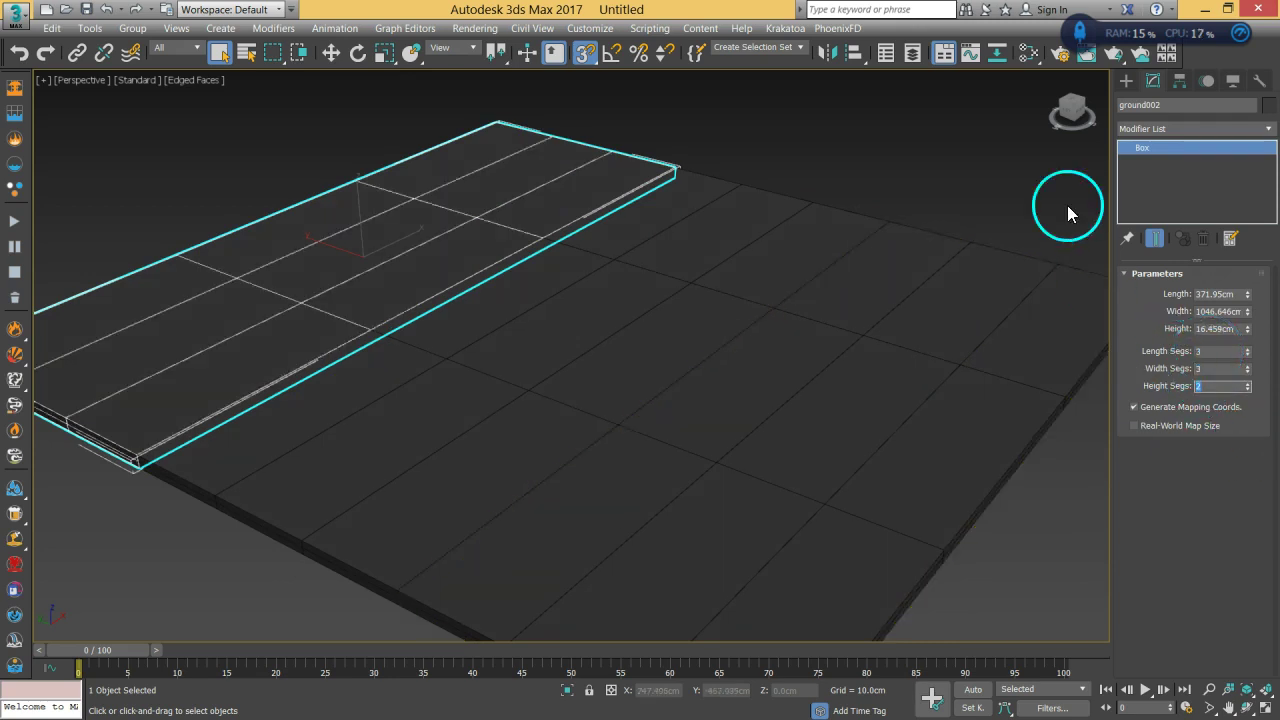
key("Delete")
Rename slab ground001 as Right_Pavement.
left_click(948, 337)
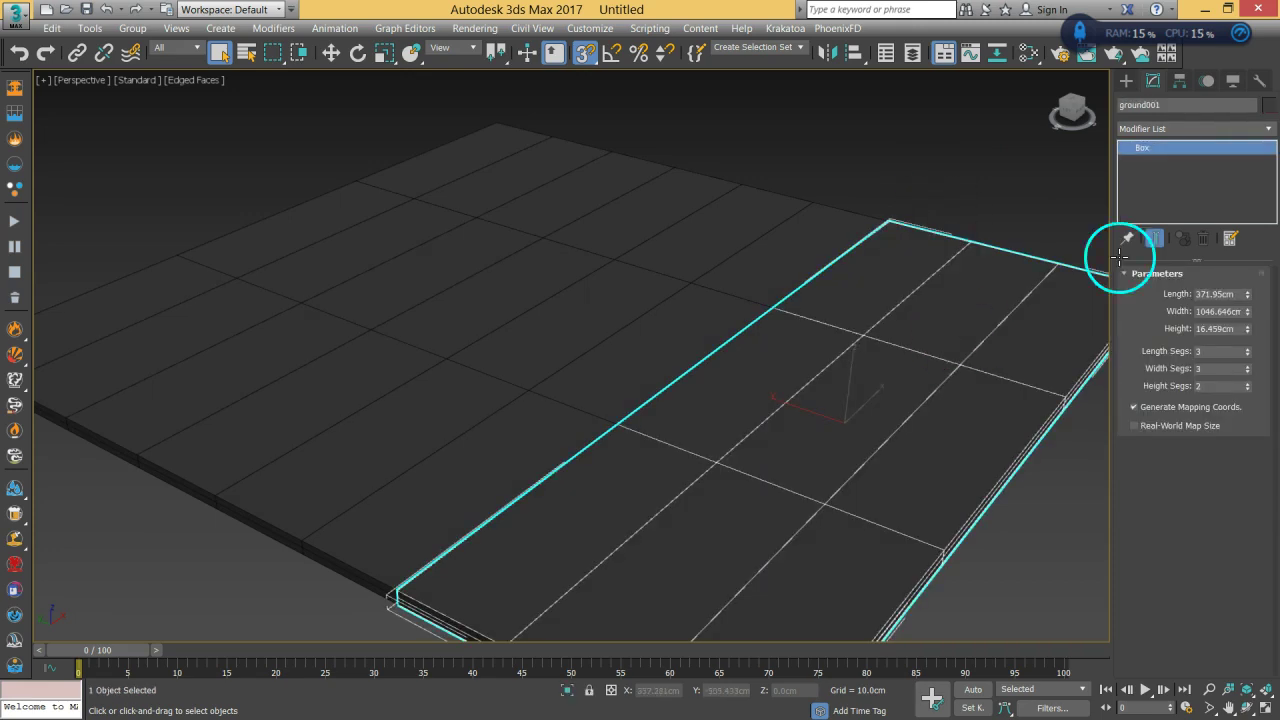
double_click(1150, 105)
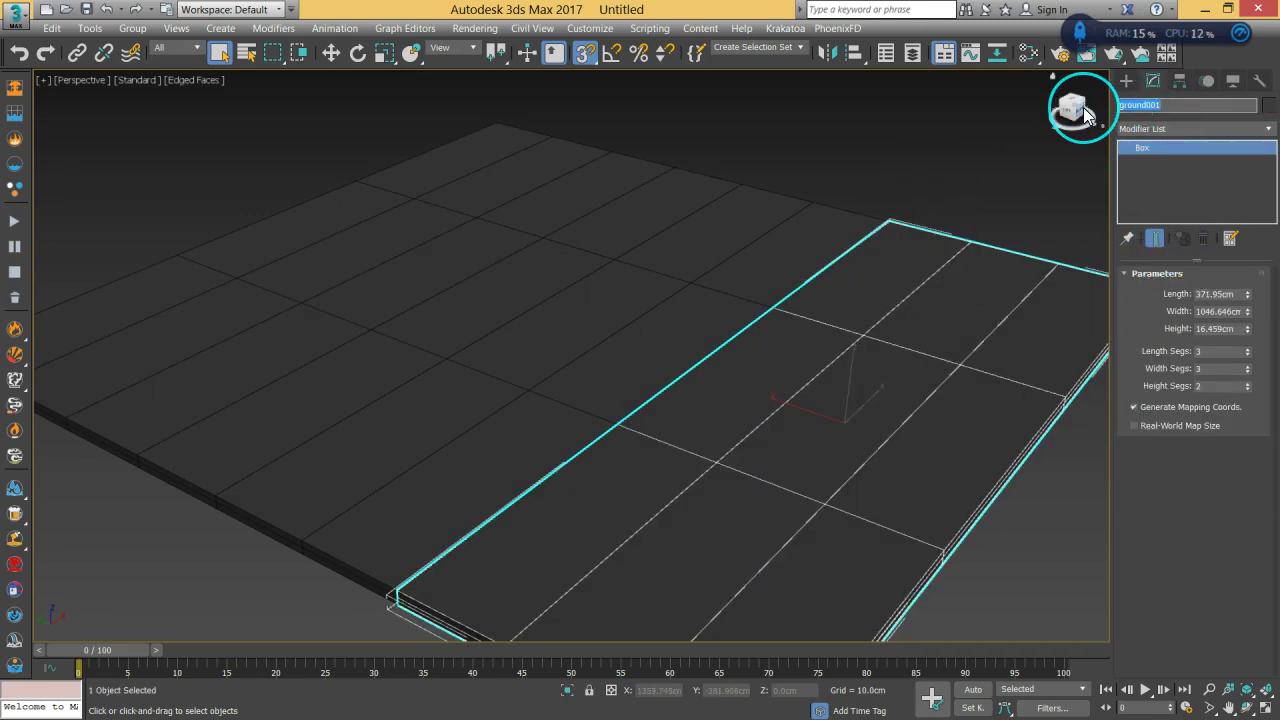
type("Right_Pavement")
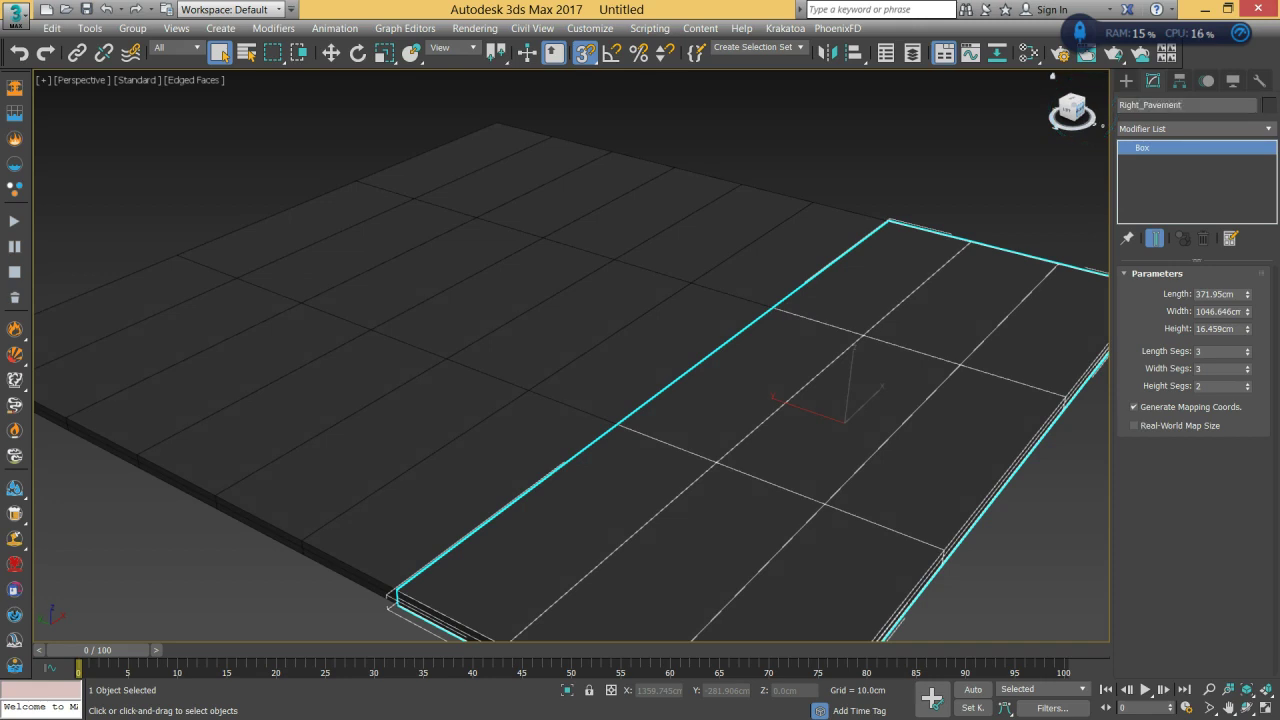
key("Return")
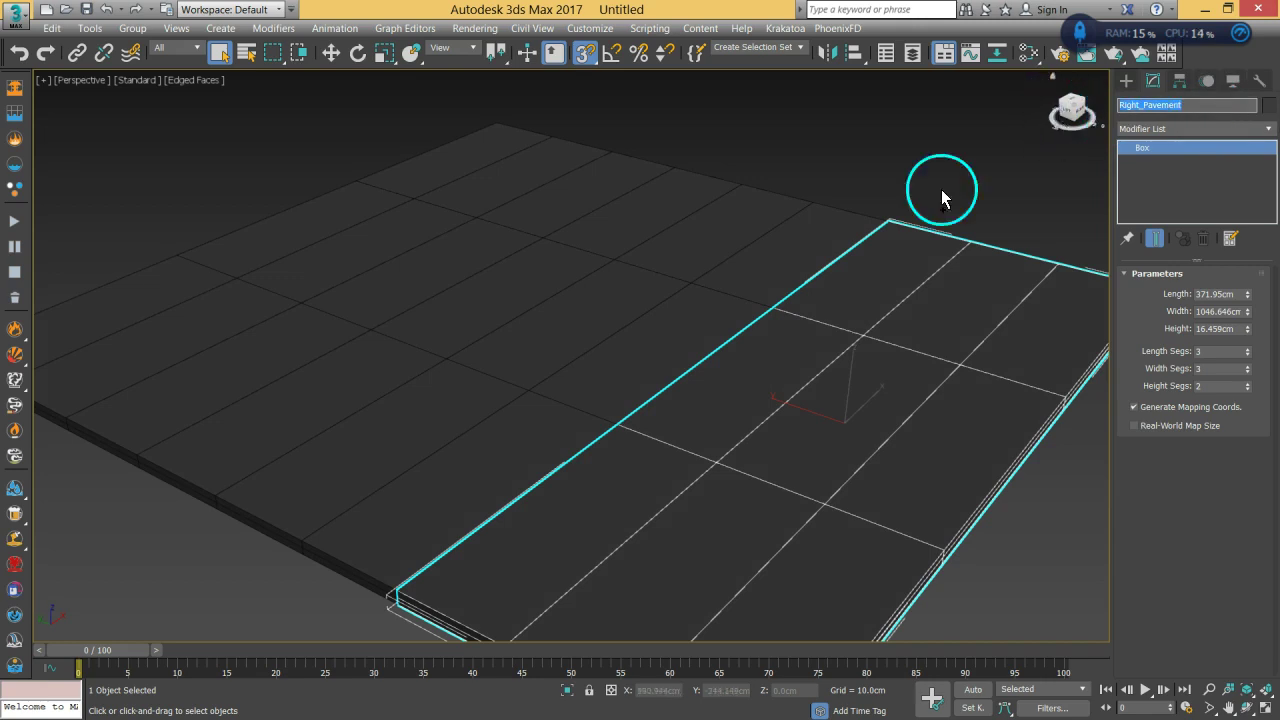
Rename slab ground002 as Left_Pavement and clear the selection.
left_click(587, 178)
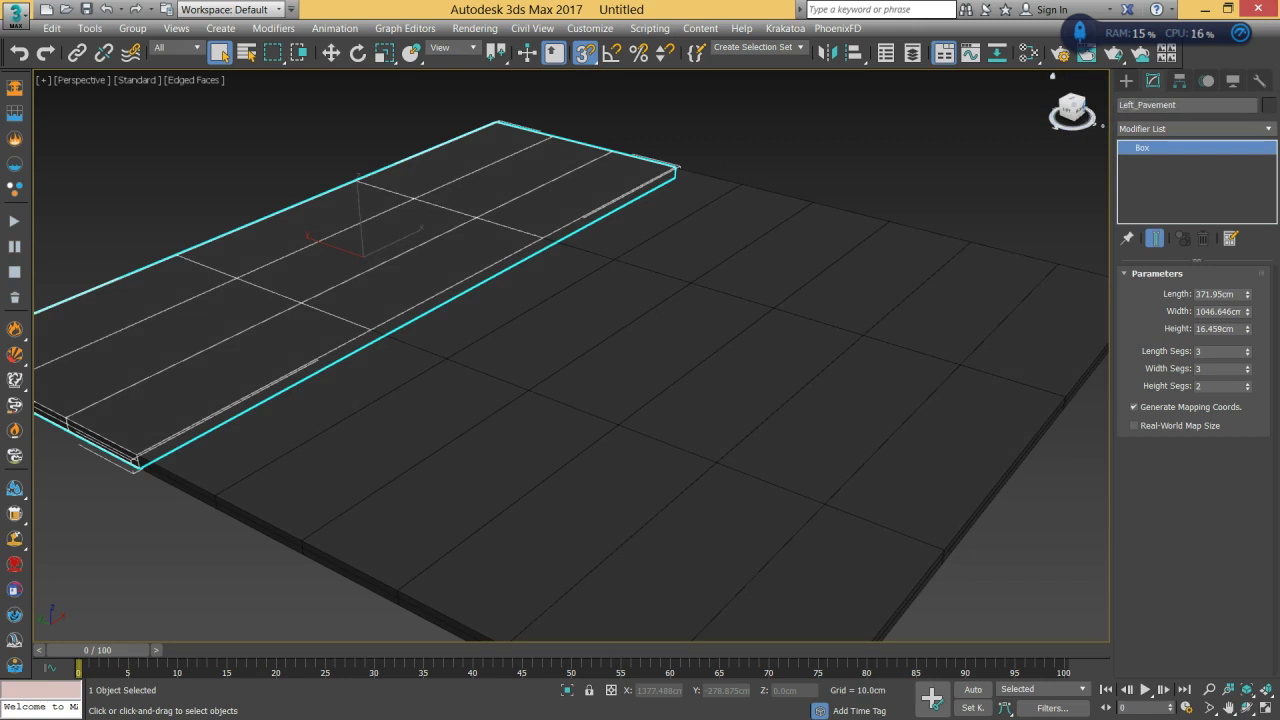
key("Delete")
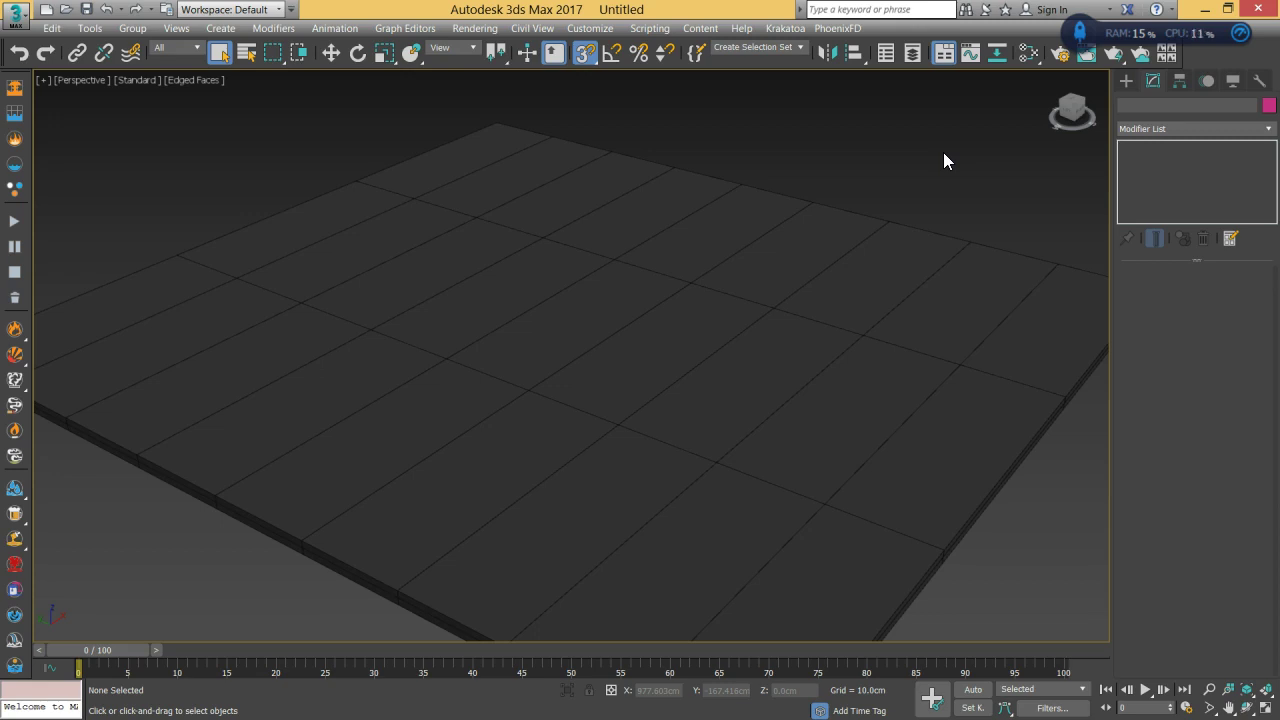
left_click(763, 289)
left_click(770, 127)
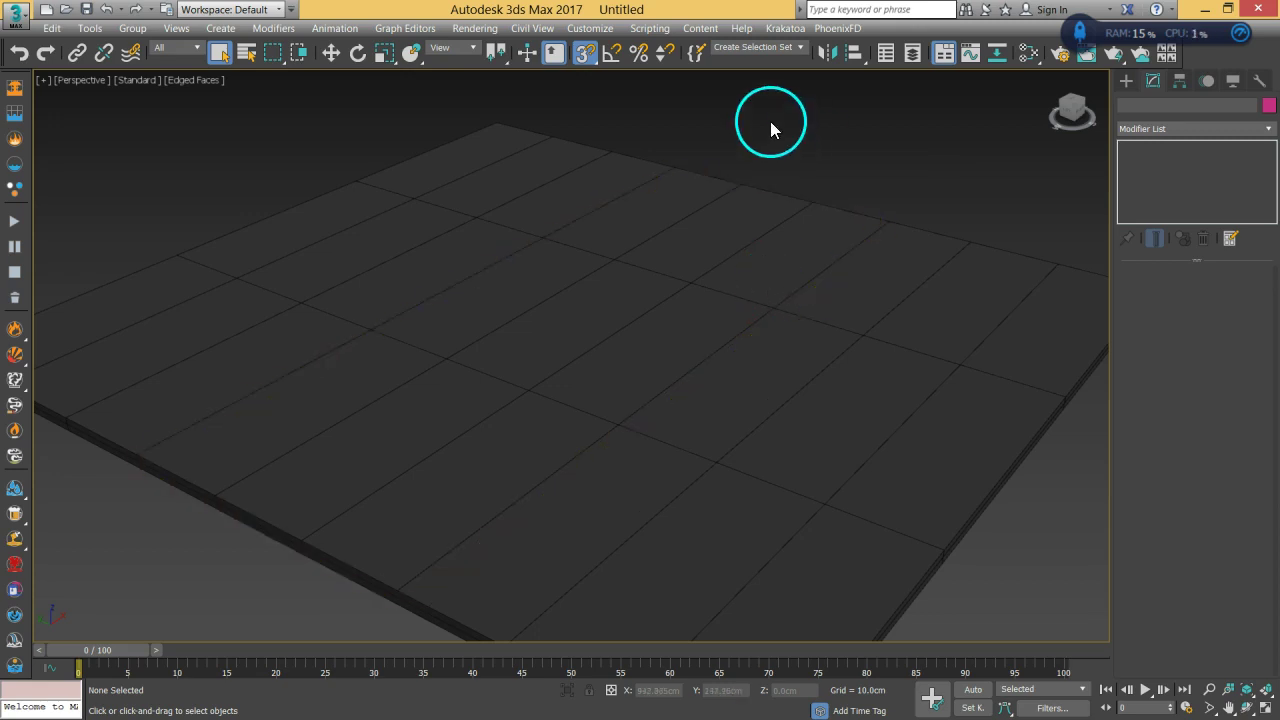
Run the script DebrisMaker2.0.mzp from the maxscripts folder under Study and Autodesk 3ds Max 2017 on drive E.
left_click(652, 30)
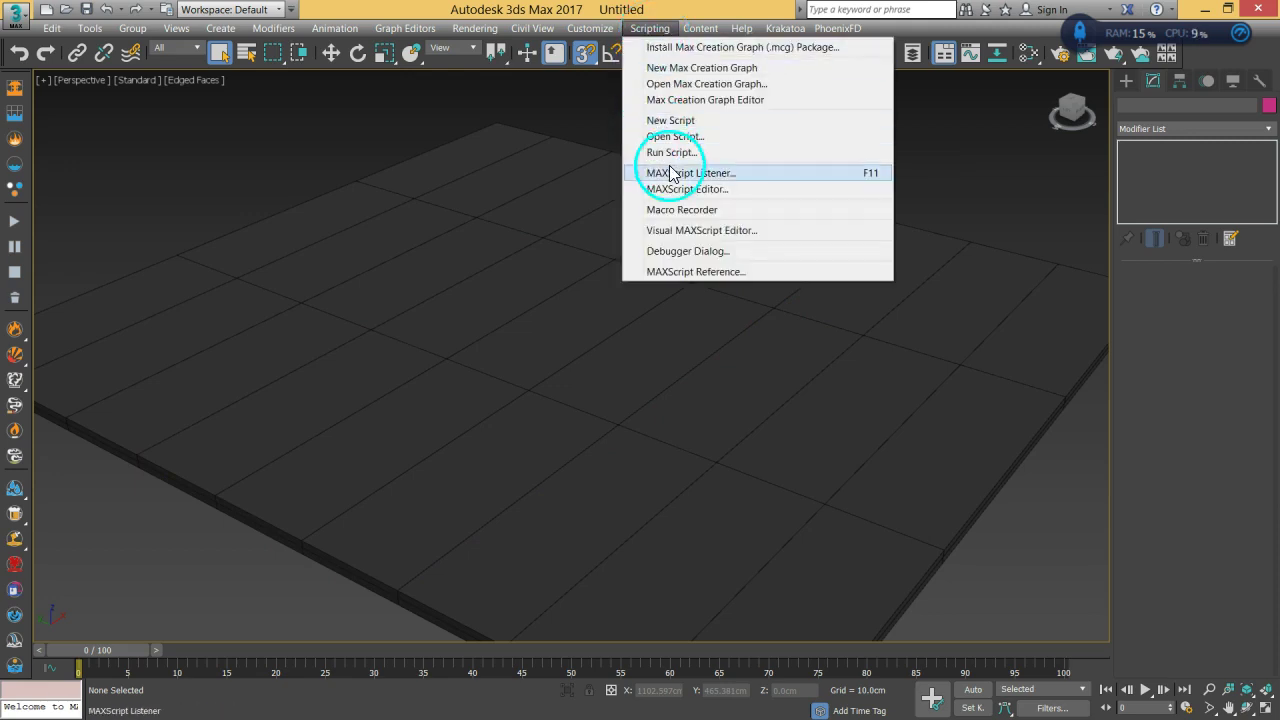
left_click(725, 155)
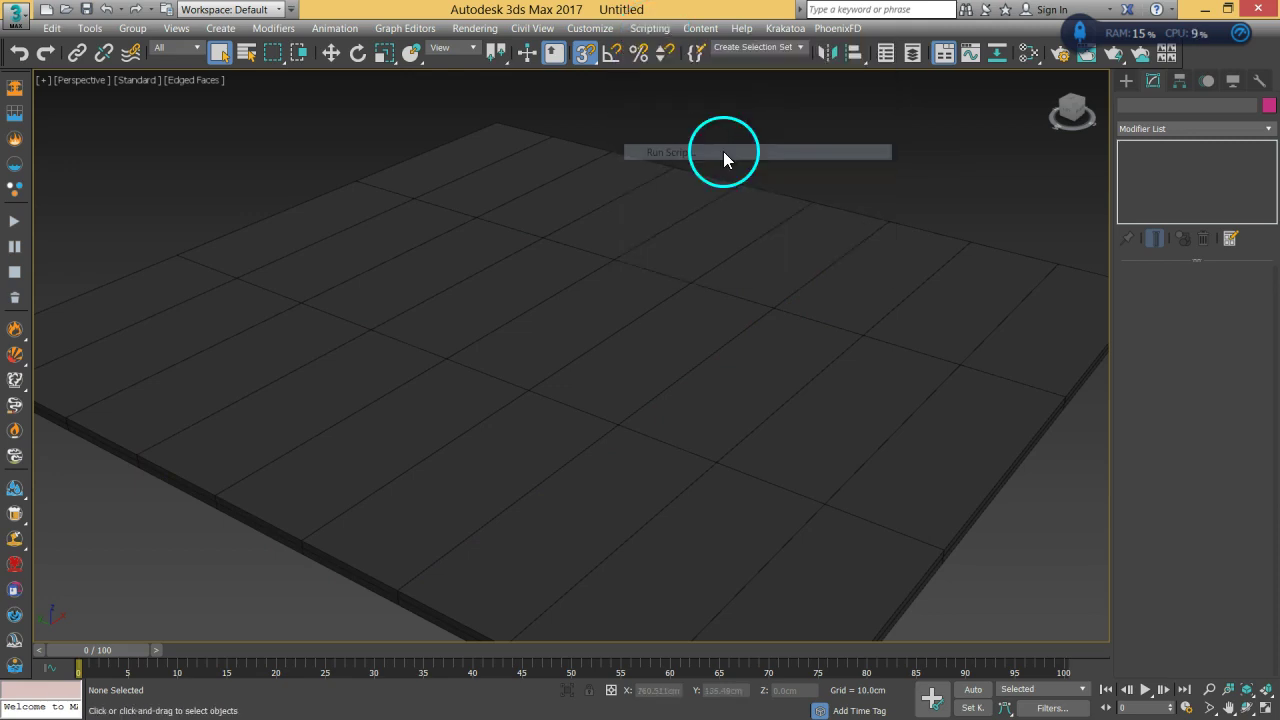
left_click(49, 222)
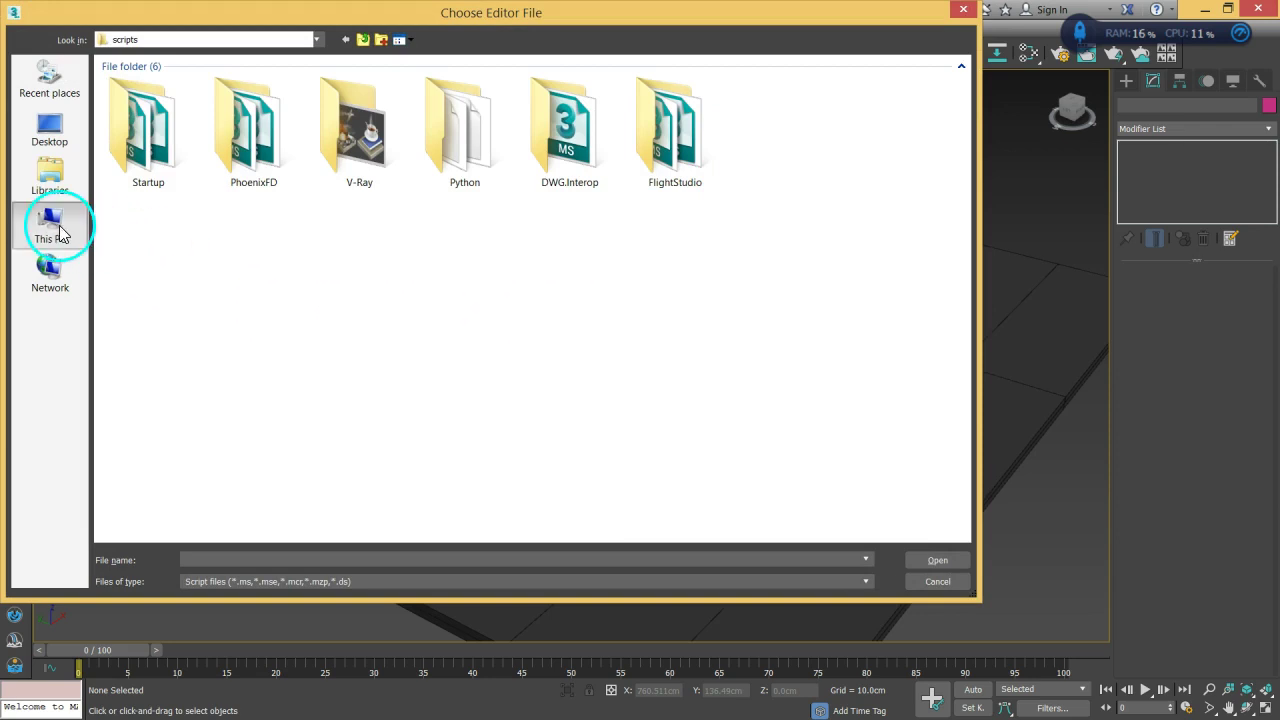
double_click(551, 219)
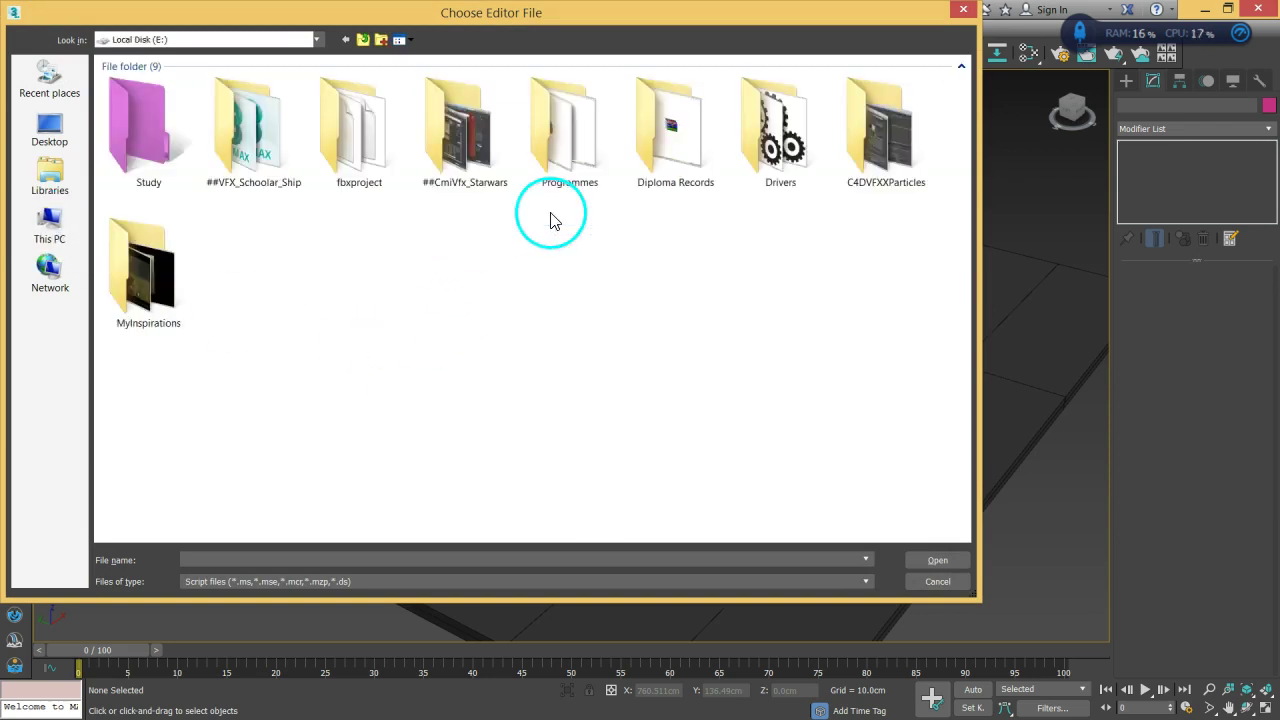
double_click(152, 174)
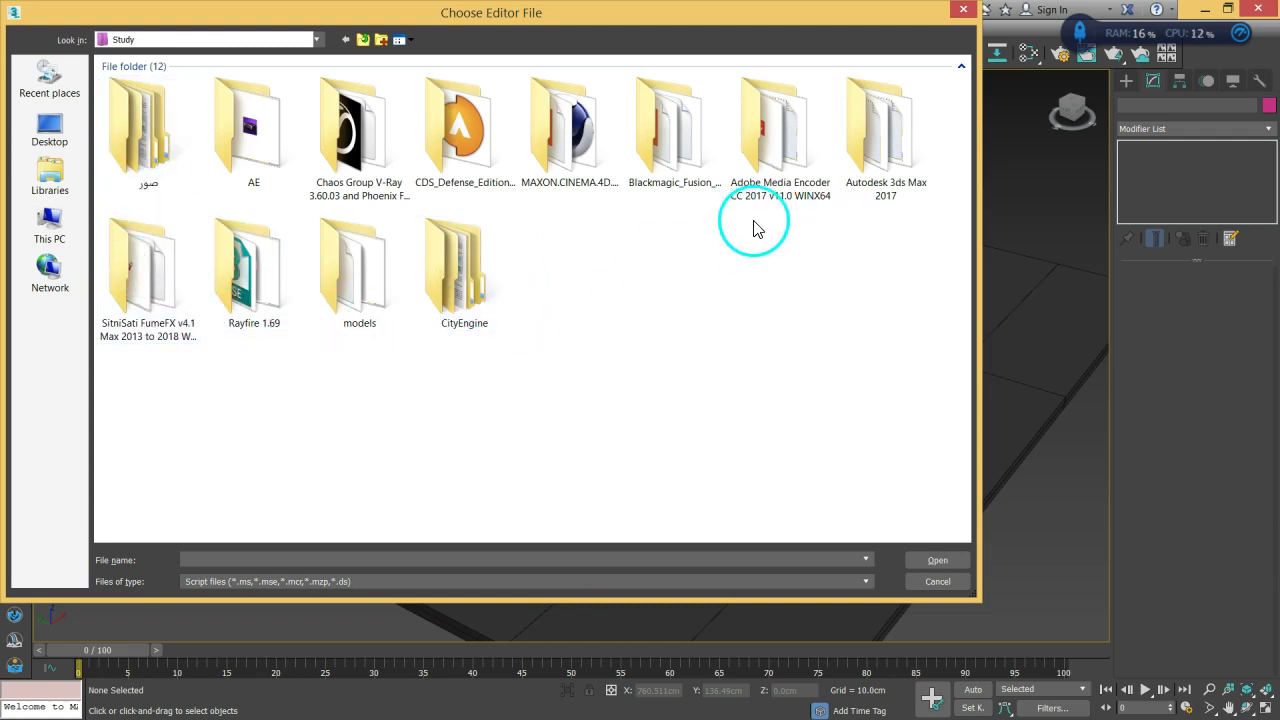
double_click(869, 160)
double_click(366, 163)
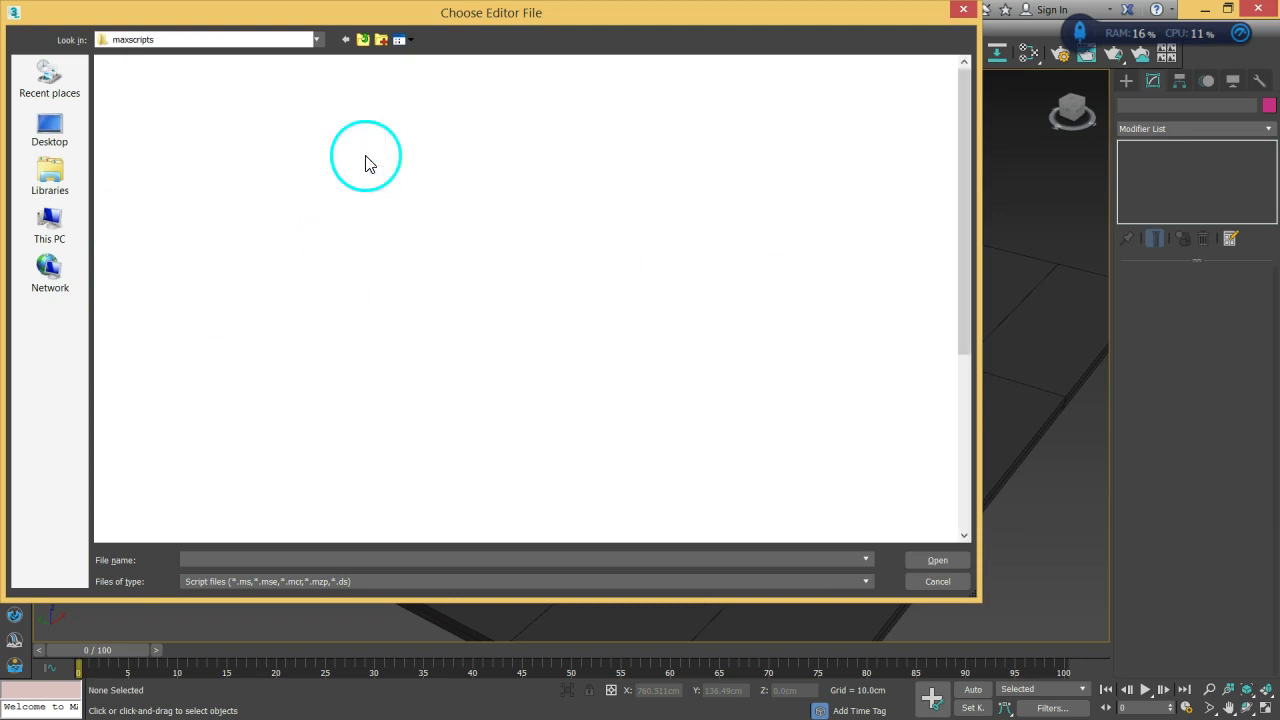
scroll(414, 277, "down", 5)
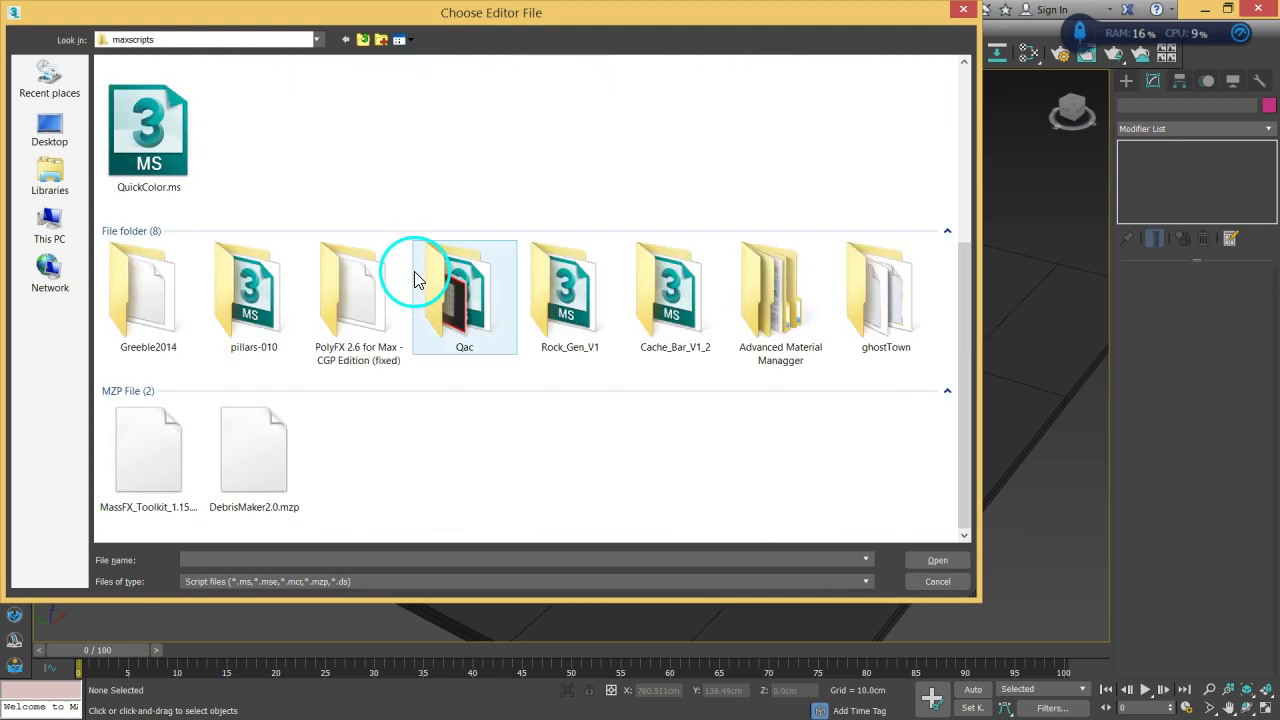
left_click(242, 510)
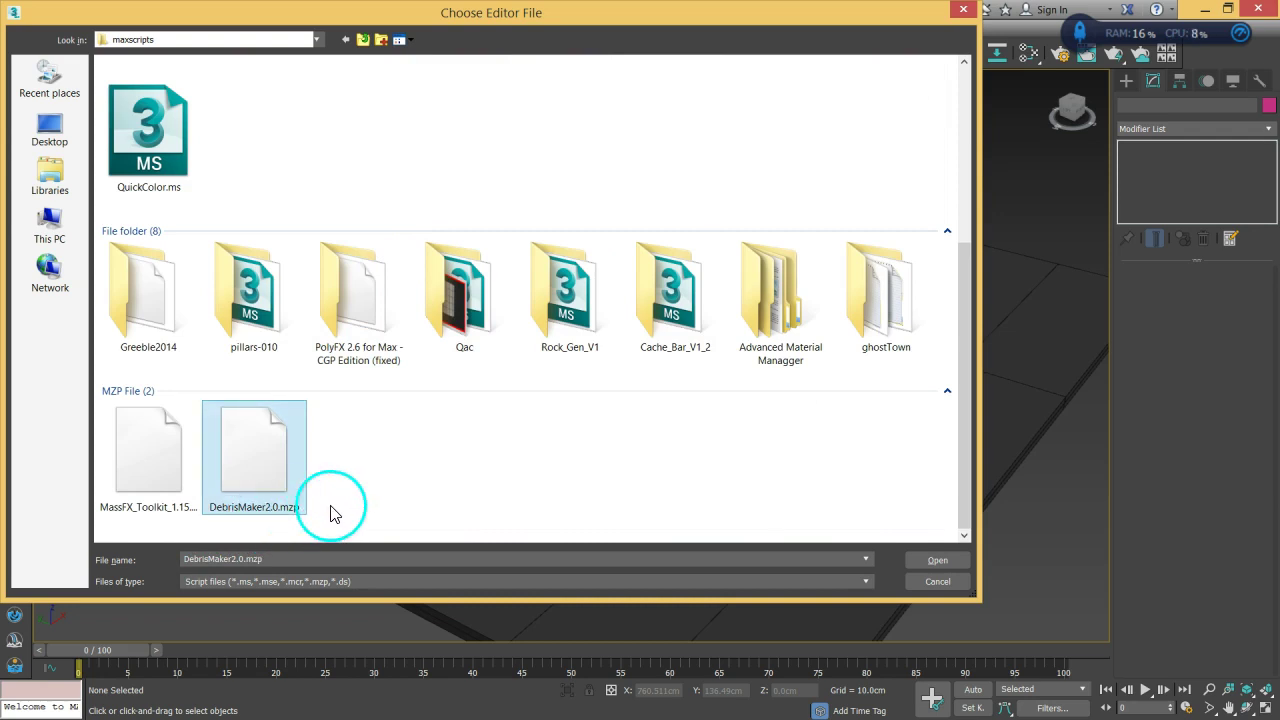
left_click(929, 562)
Turn off adding Debris Maker to the main menu and uninstall the existing copy of Debris Maker.
left_click_drag(636, 297, 630, 189)
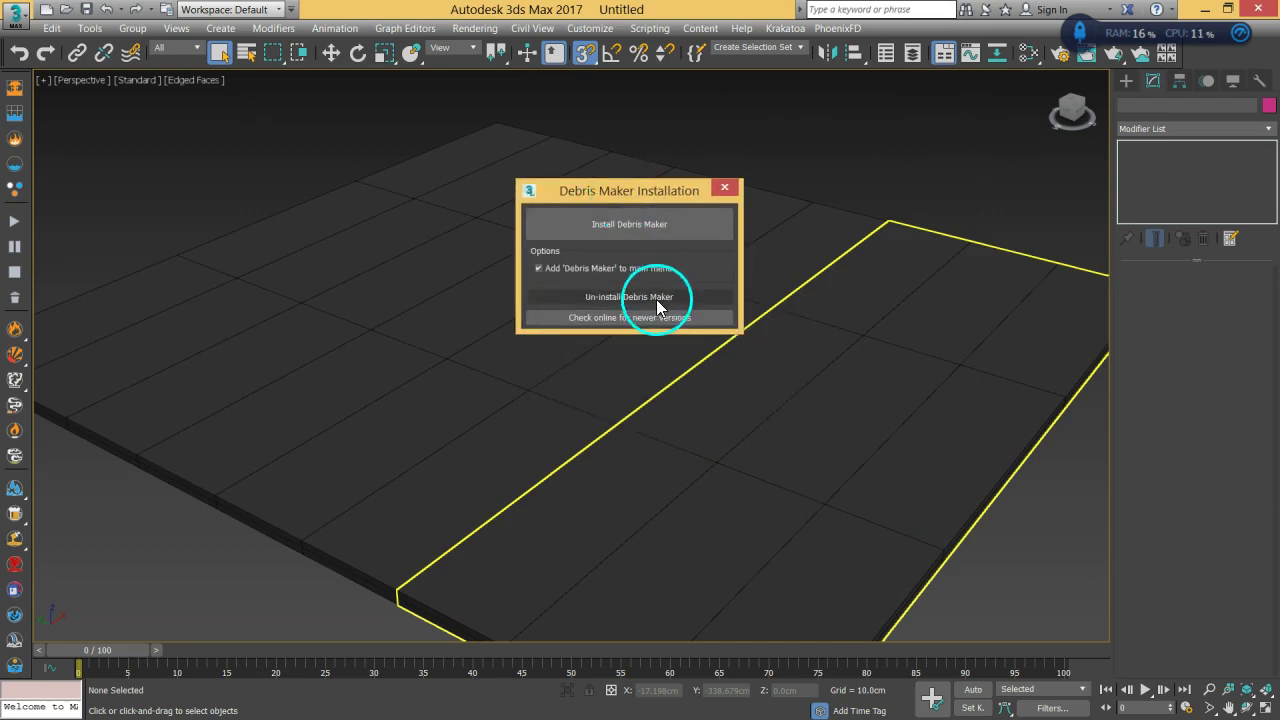
left_click(626, 226)
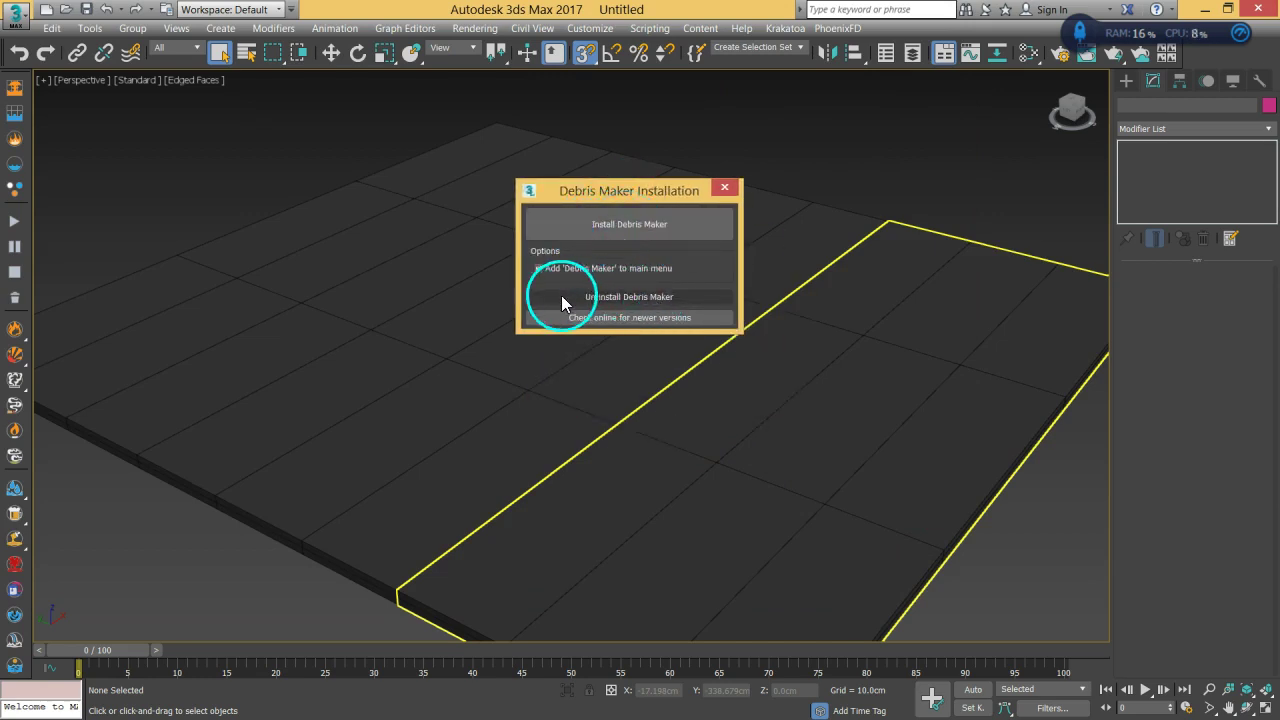
left_click(646, 297)
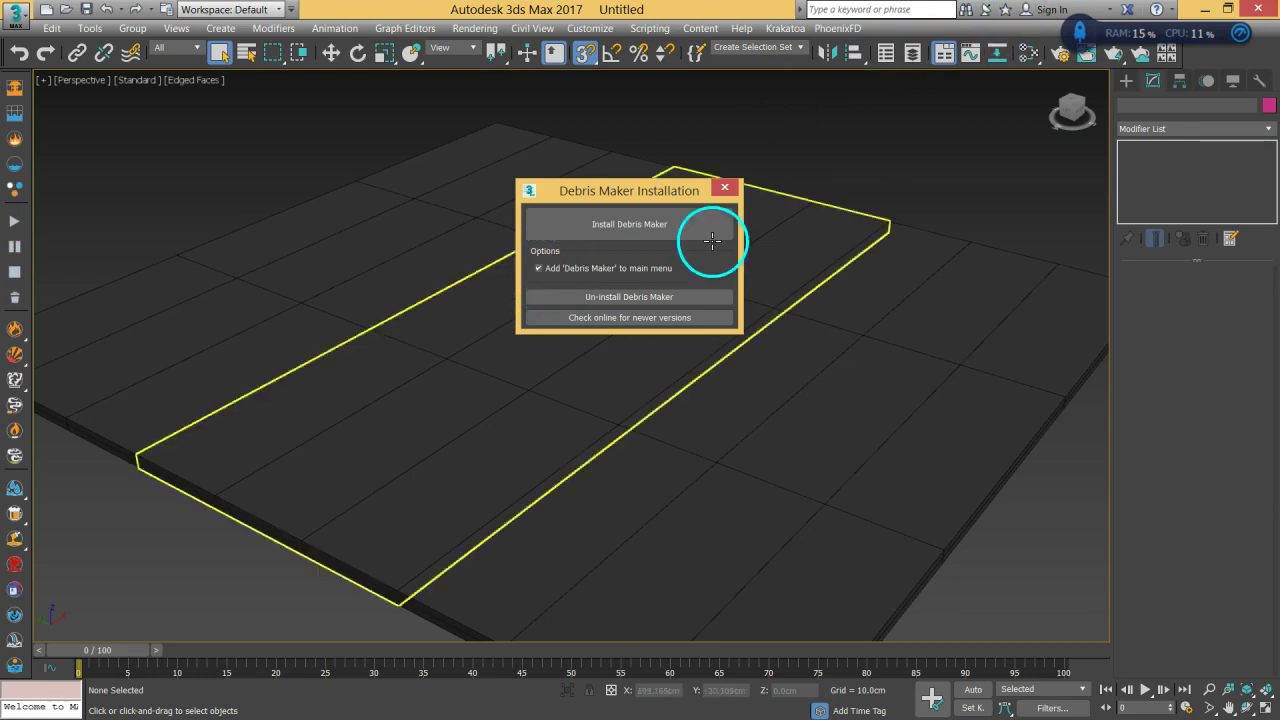
left_click(539, 270)
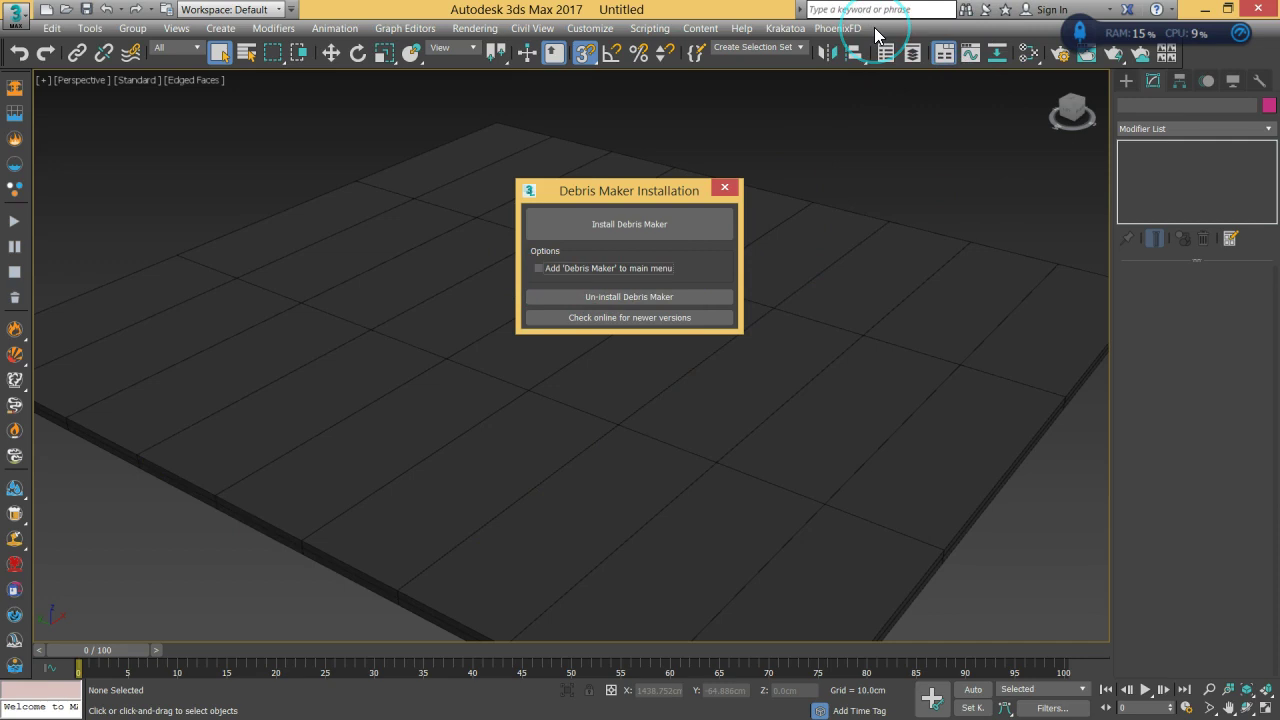
left_click(615, 299)
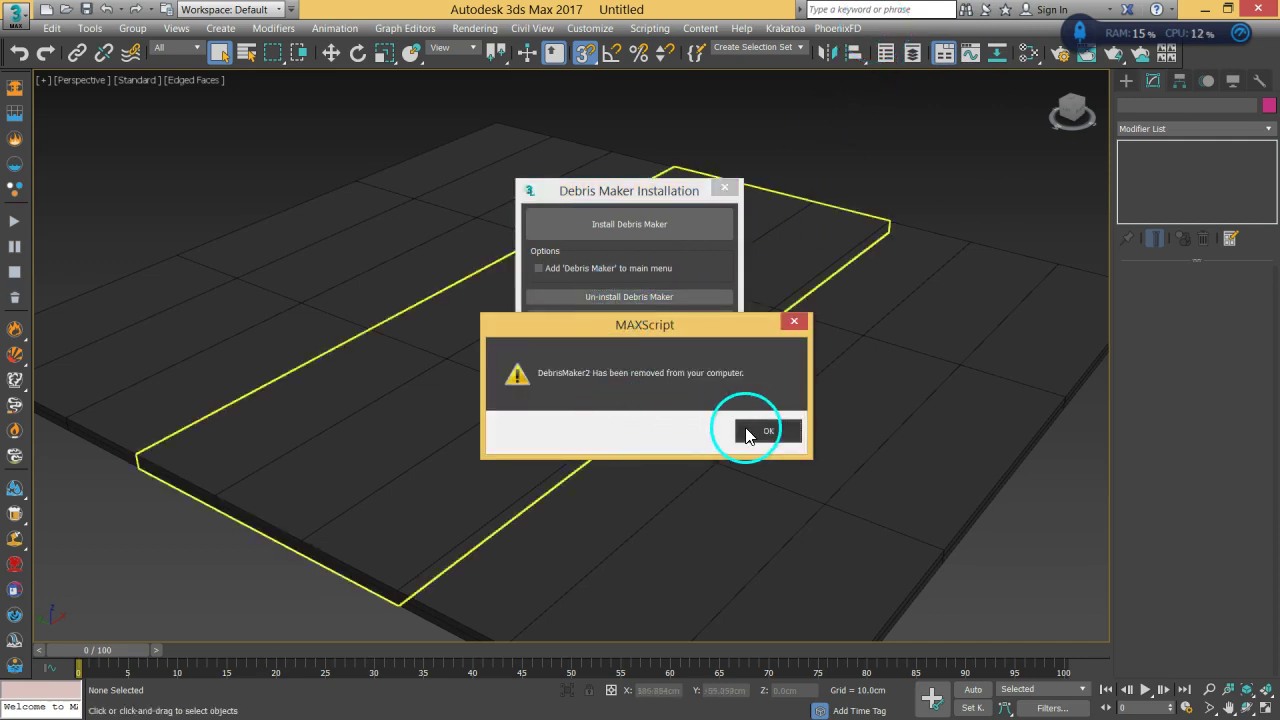
left_click(760, 429)
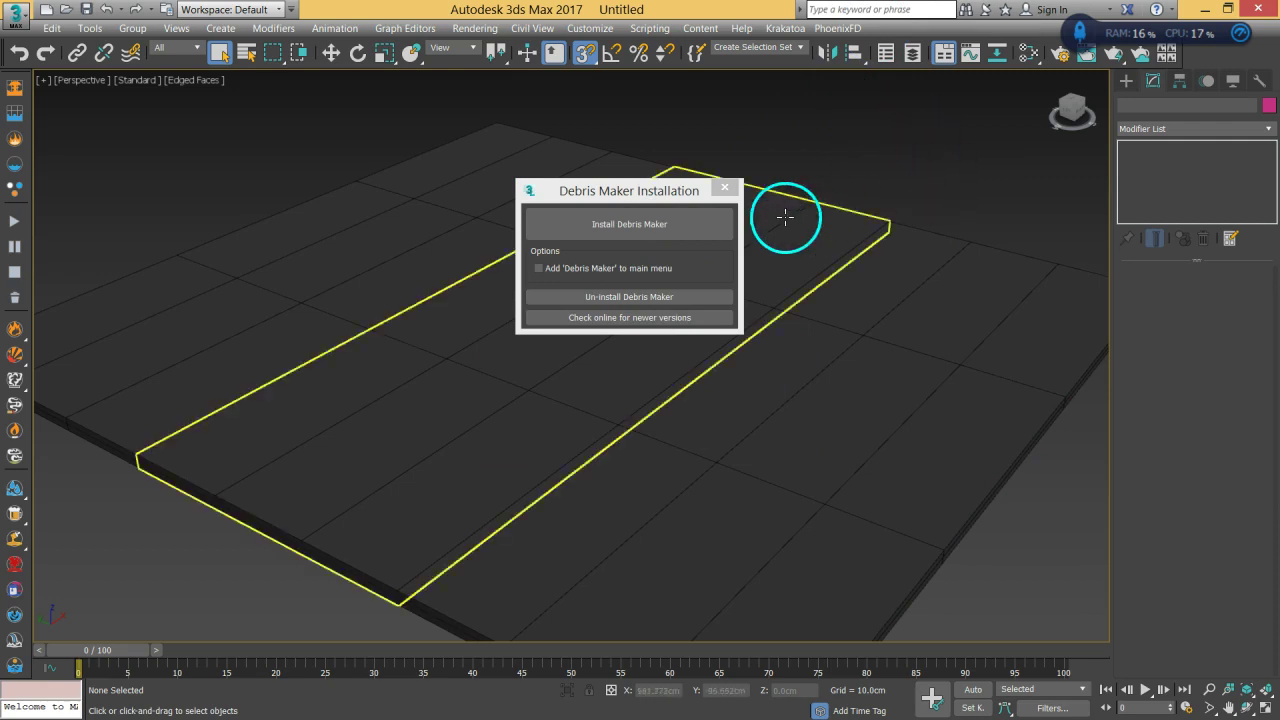
Install Debris Maker without the main menu entry and close the Debris Maker v2.0 window.
left_click(601, 224)
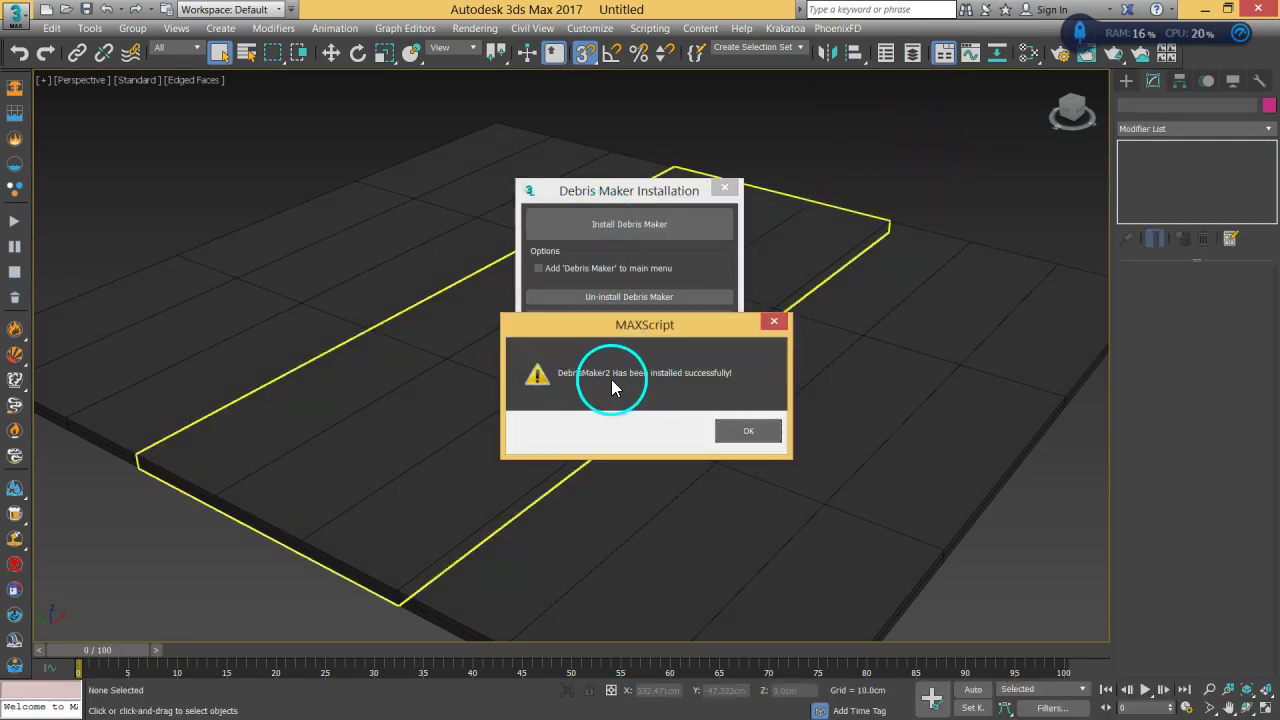
left_click(745, 433)
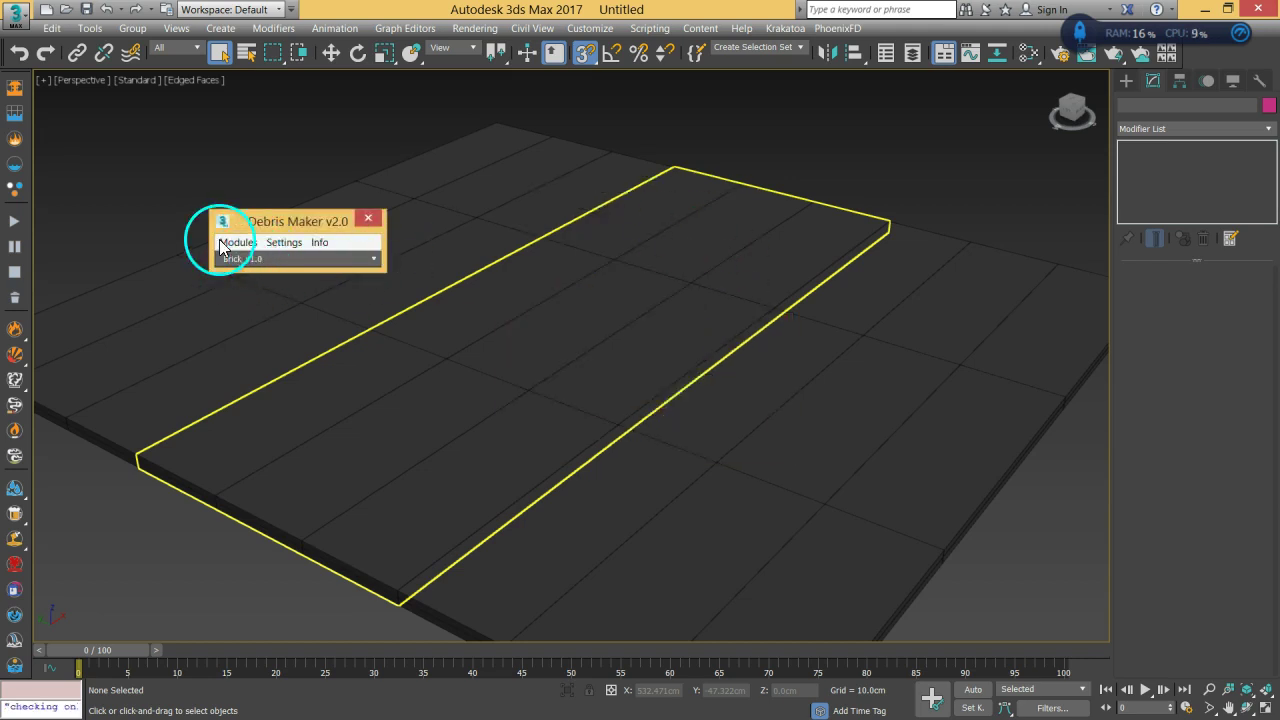
left_click(367, 220)
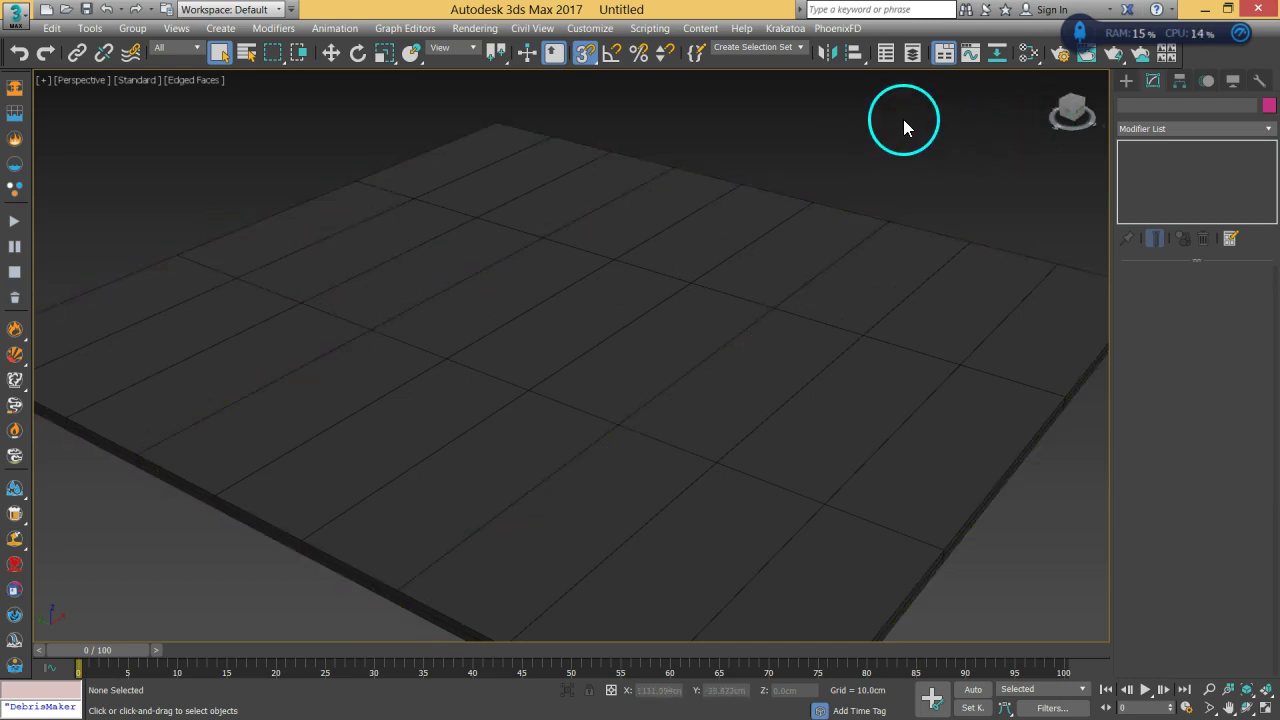
Open the Customize User Interface dialog, move it higher on the screen, and show its menu customization settings.
left_click(594, 30)
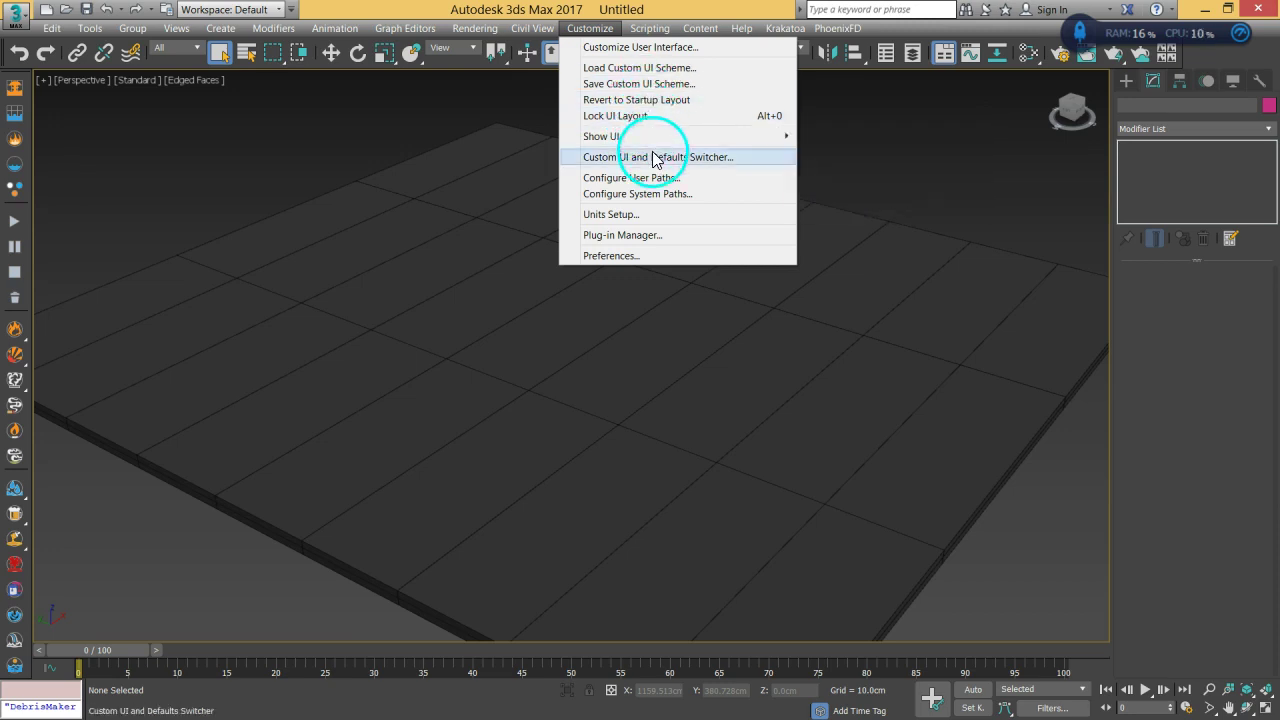
left_click(638, 47)
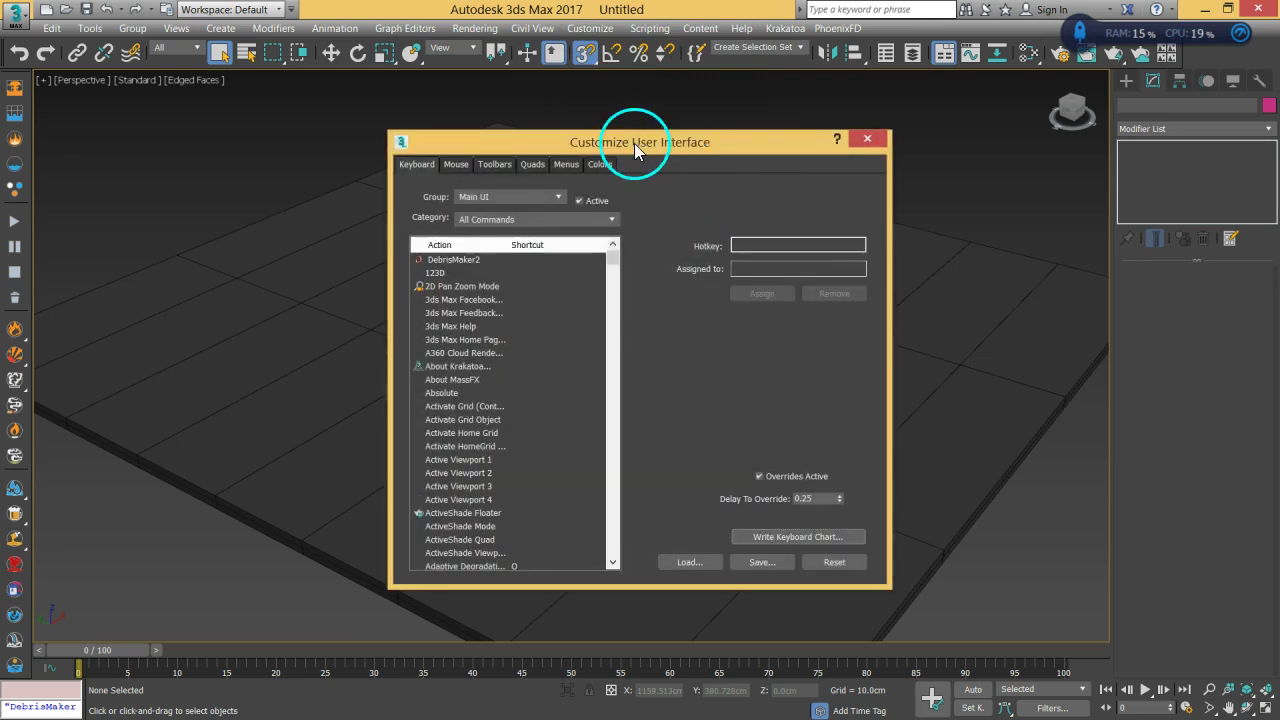
left_click_drag(634, 143, 660, 113)
left_click(462, 230)
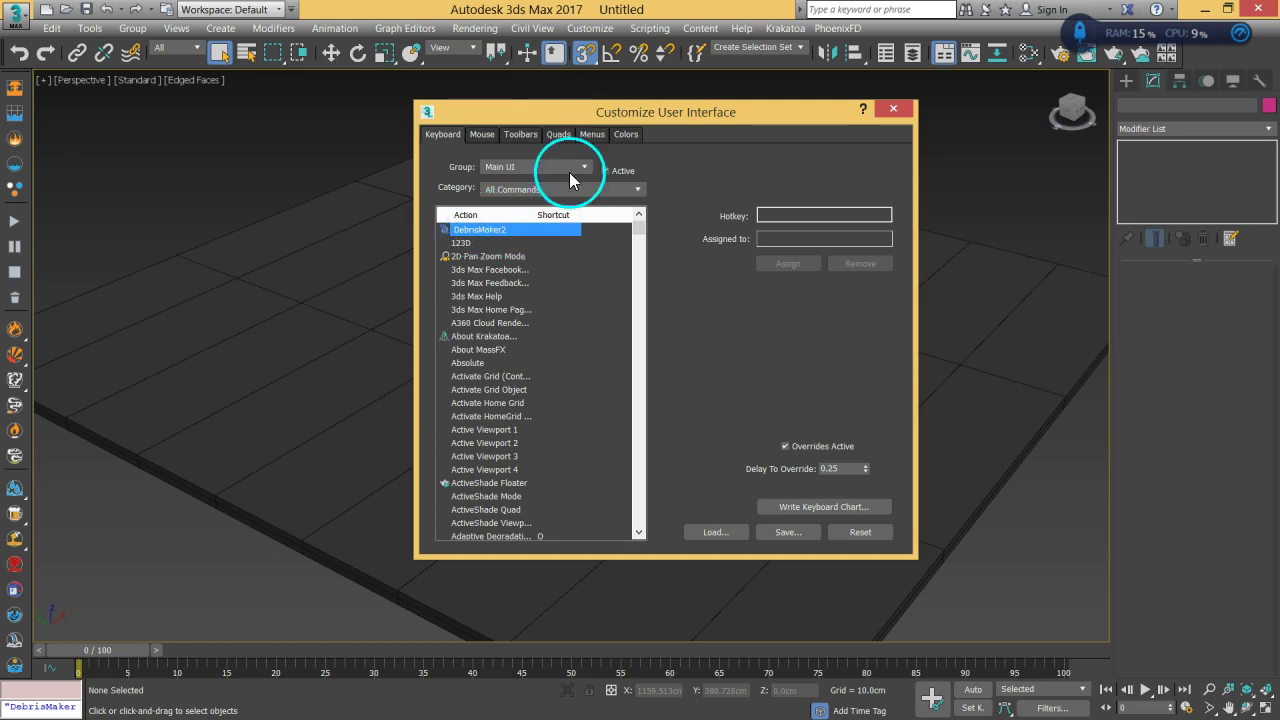
left_click(590, 136)
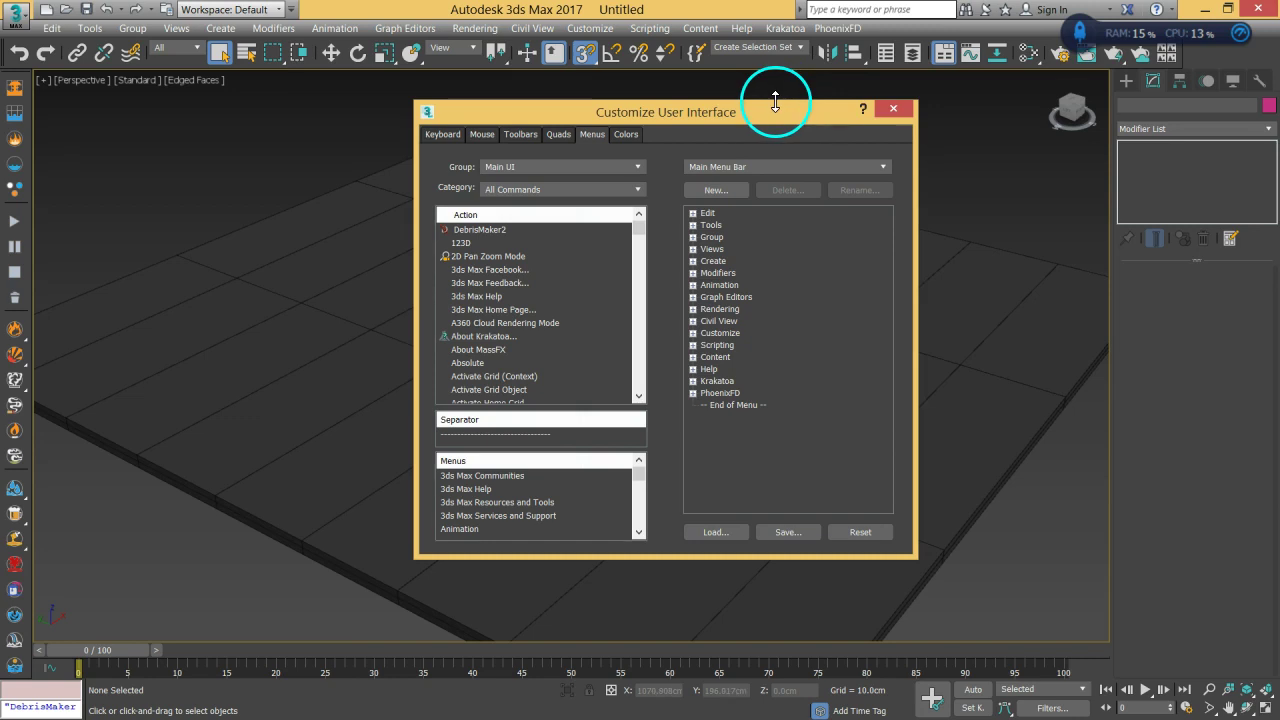
left_click(735, 406)
left_click(716, 190)
left_click(654, 330)
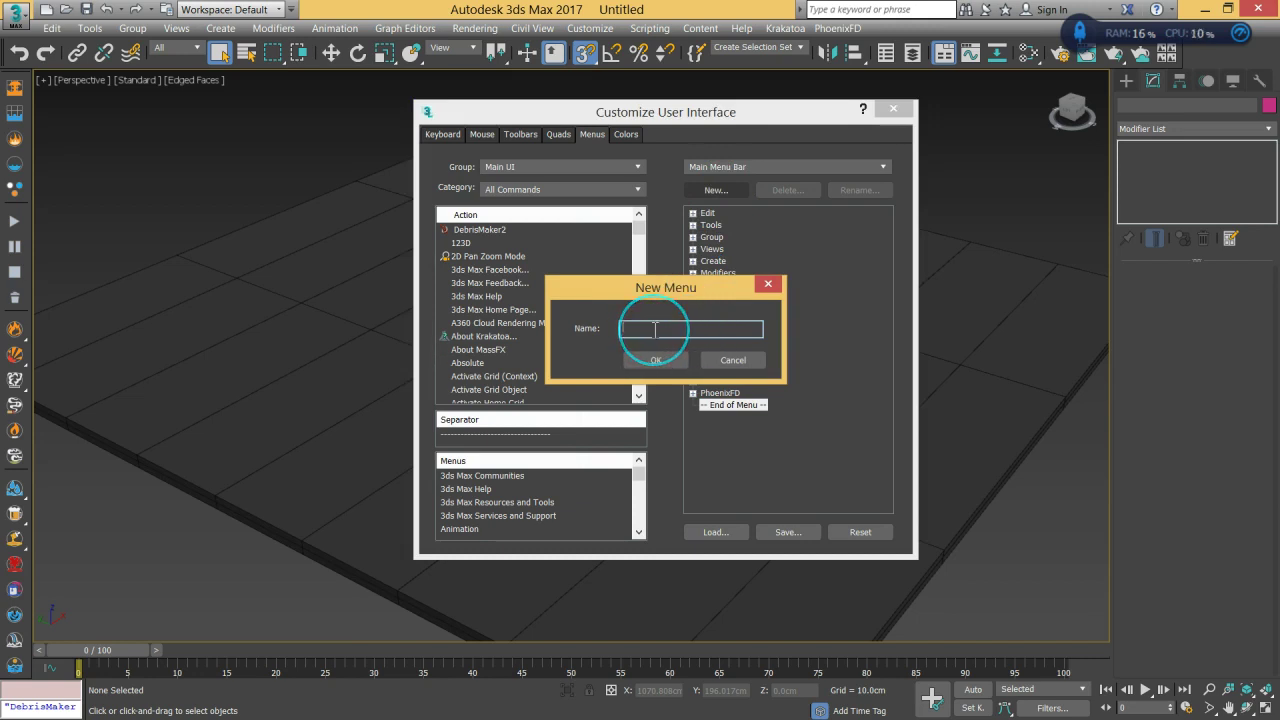
left_click(733, 360)
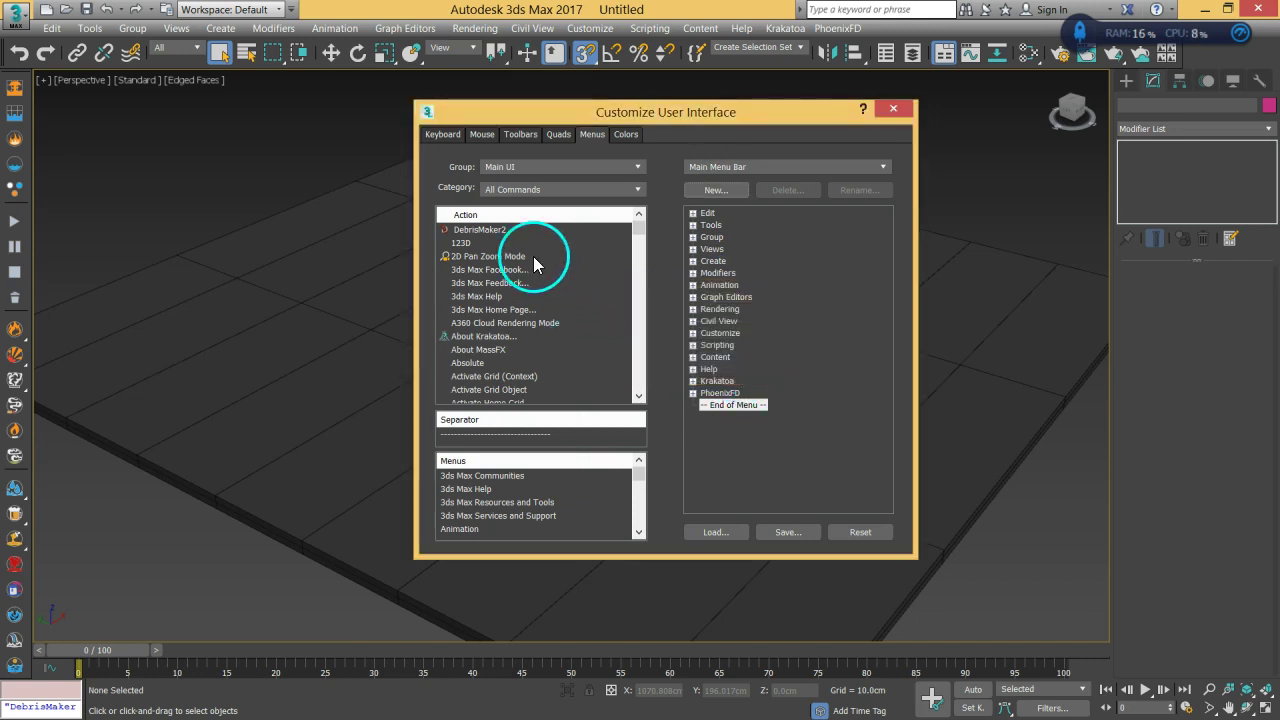
left_click(507, 478)
scroll(507, 485, "down", 5)
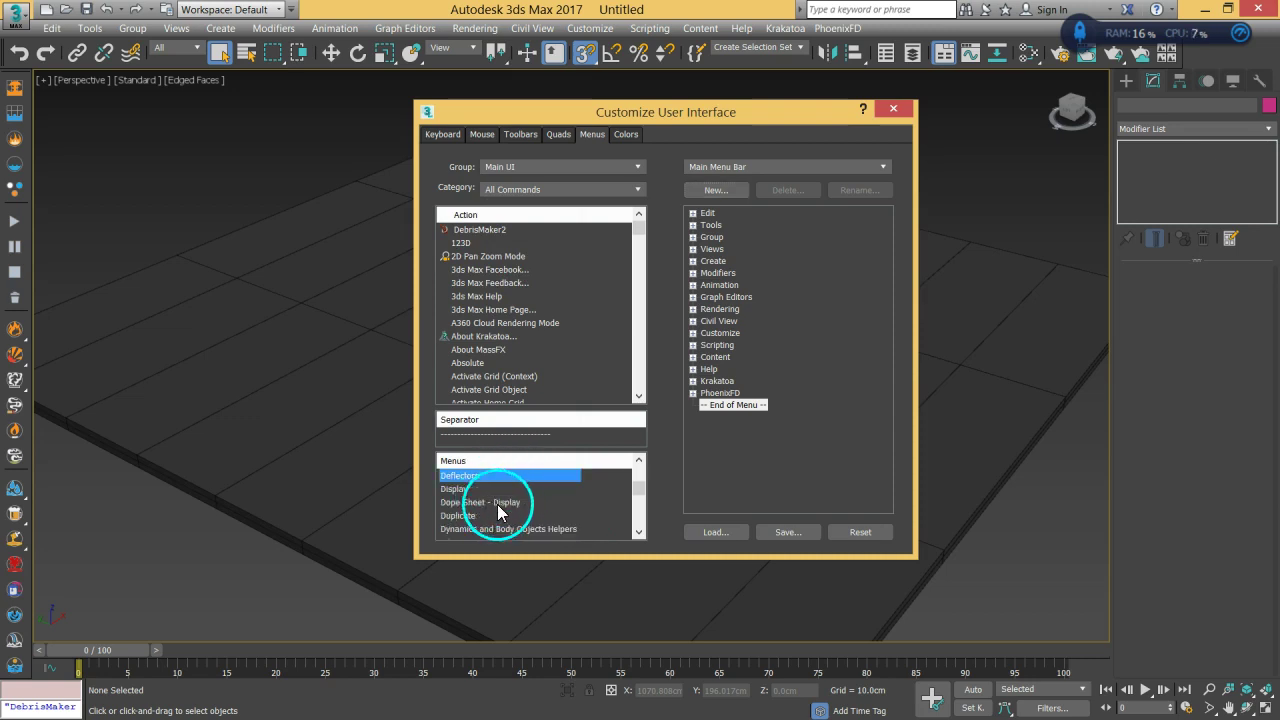
left_click(639, 461)
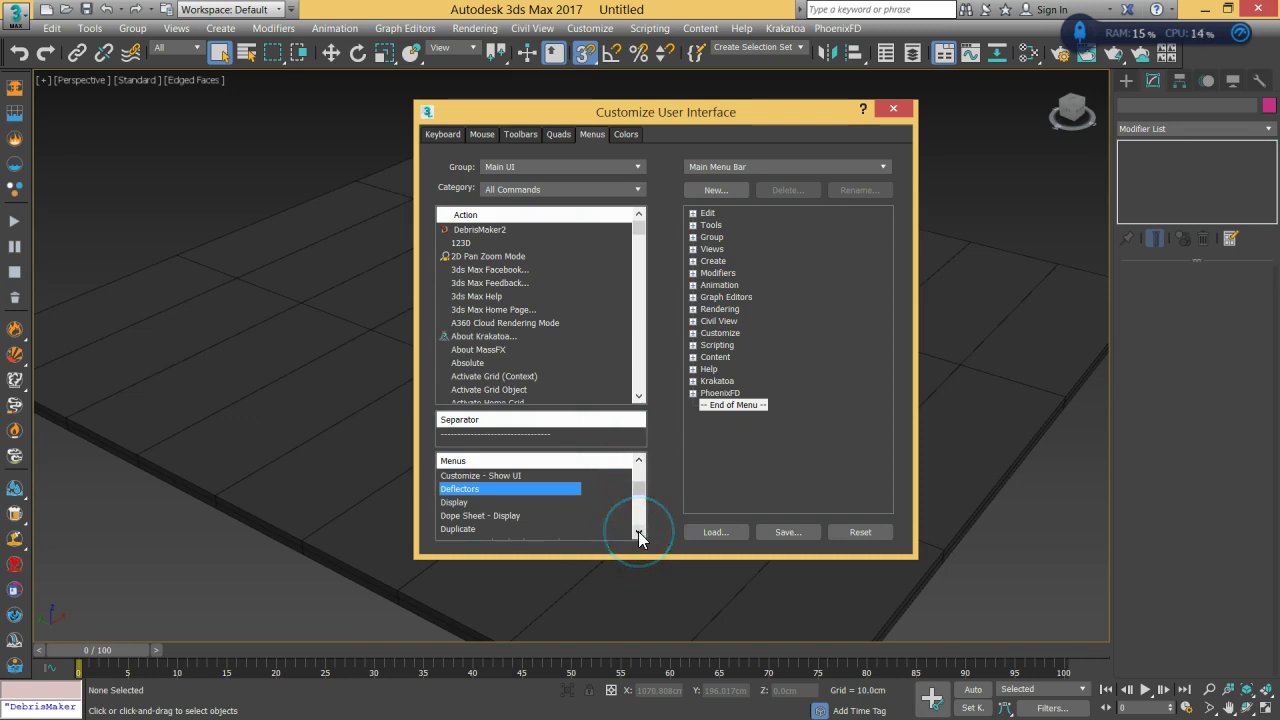
left_click_drag(457, 229, 523, 463)
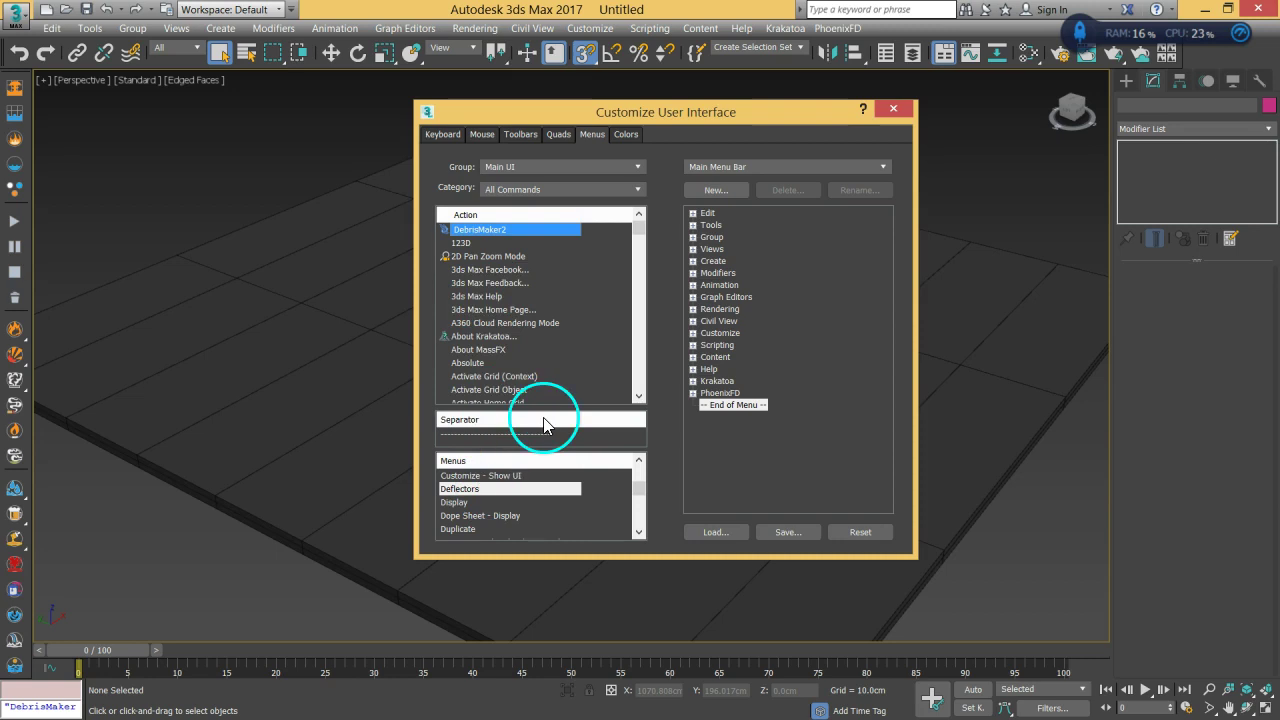
Create a new custom menu named DebrisMaker.
left_click(738, 400)
left_click(716, 190)
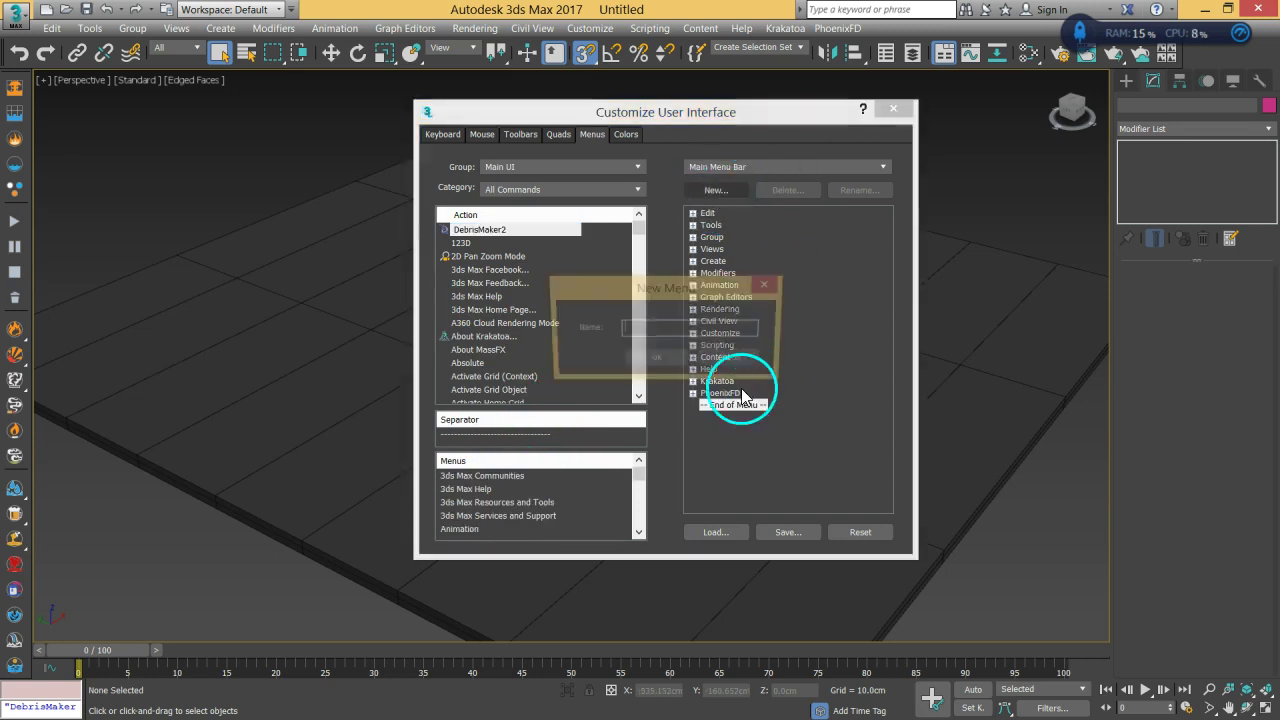
type("DebrisMak")
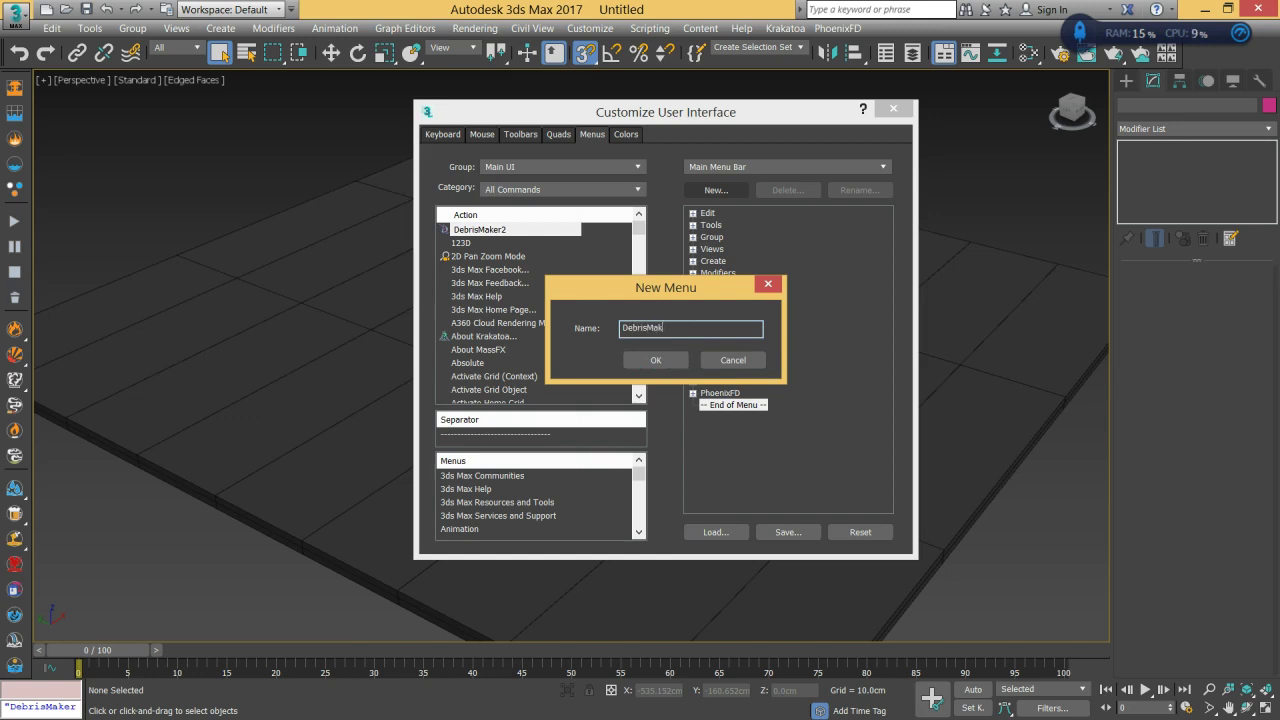
left_click(655, 361)
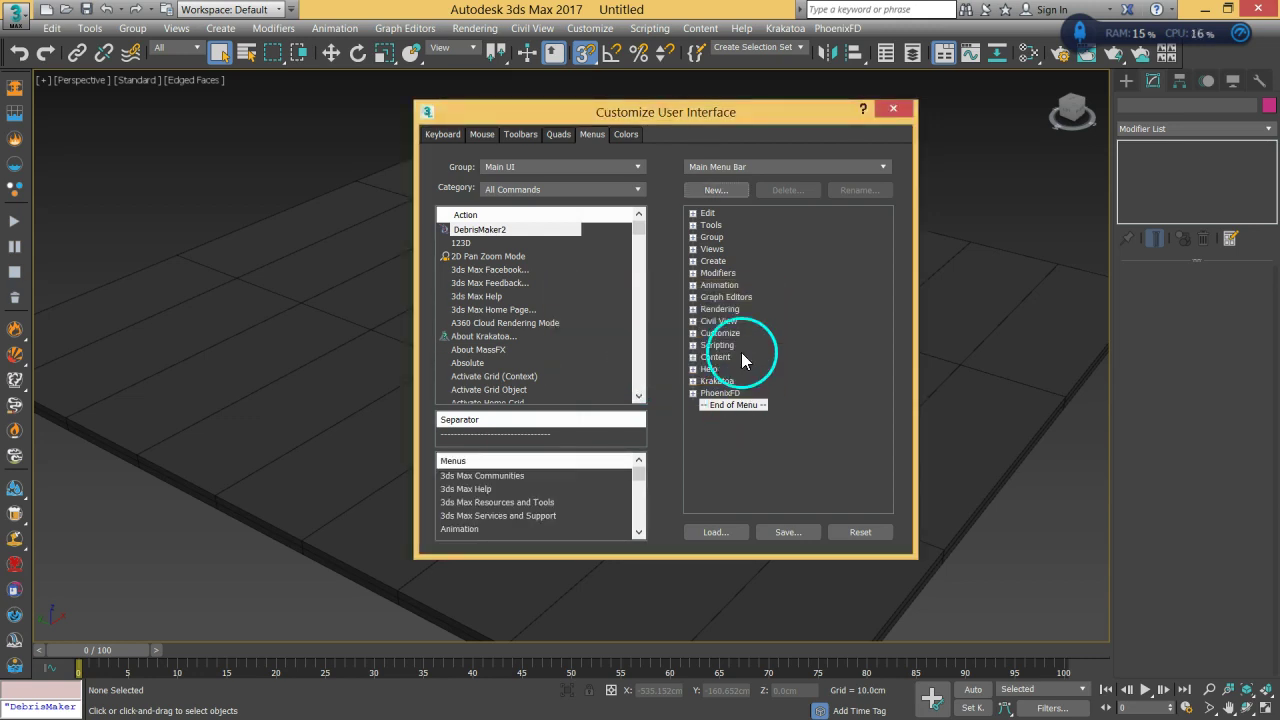
Add the DebrisMaker menu to the end of the Main Menu Bar, after PhoenixFD.
left_click(468, 476)
scroll(500, 489, "down", 5)
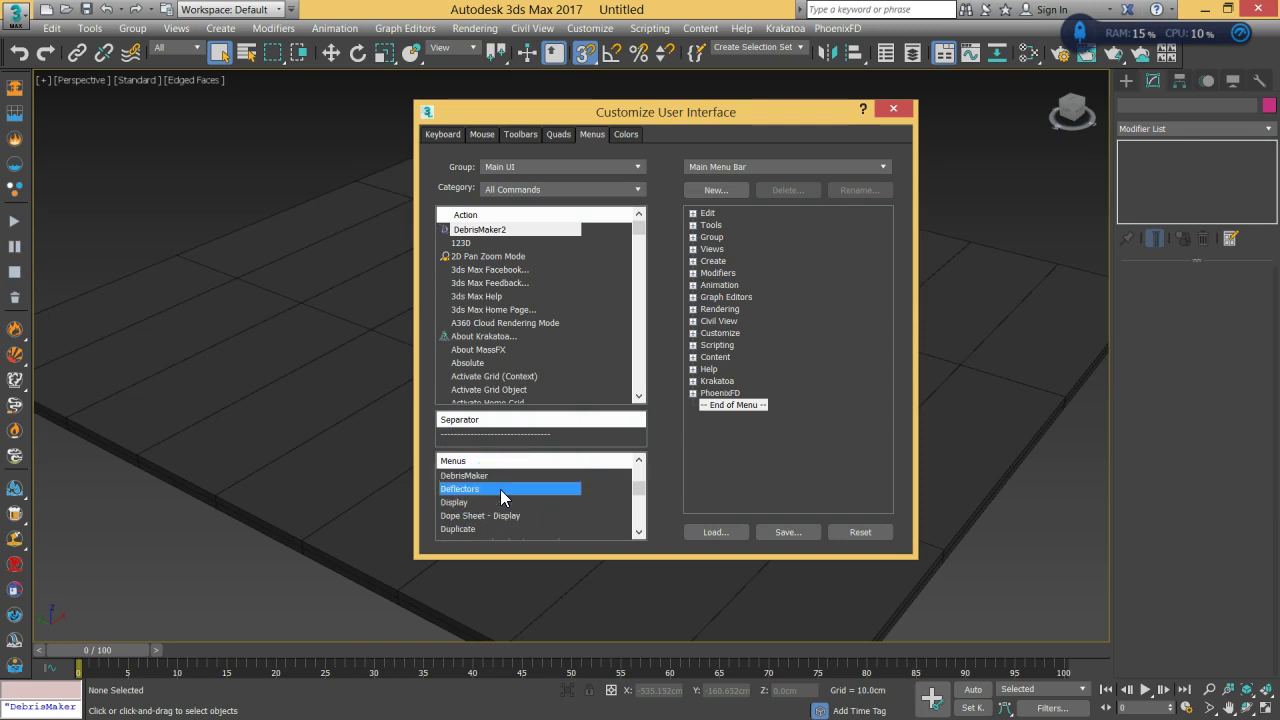
left_click(470, 476)
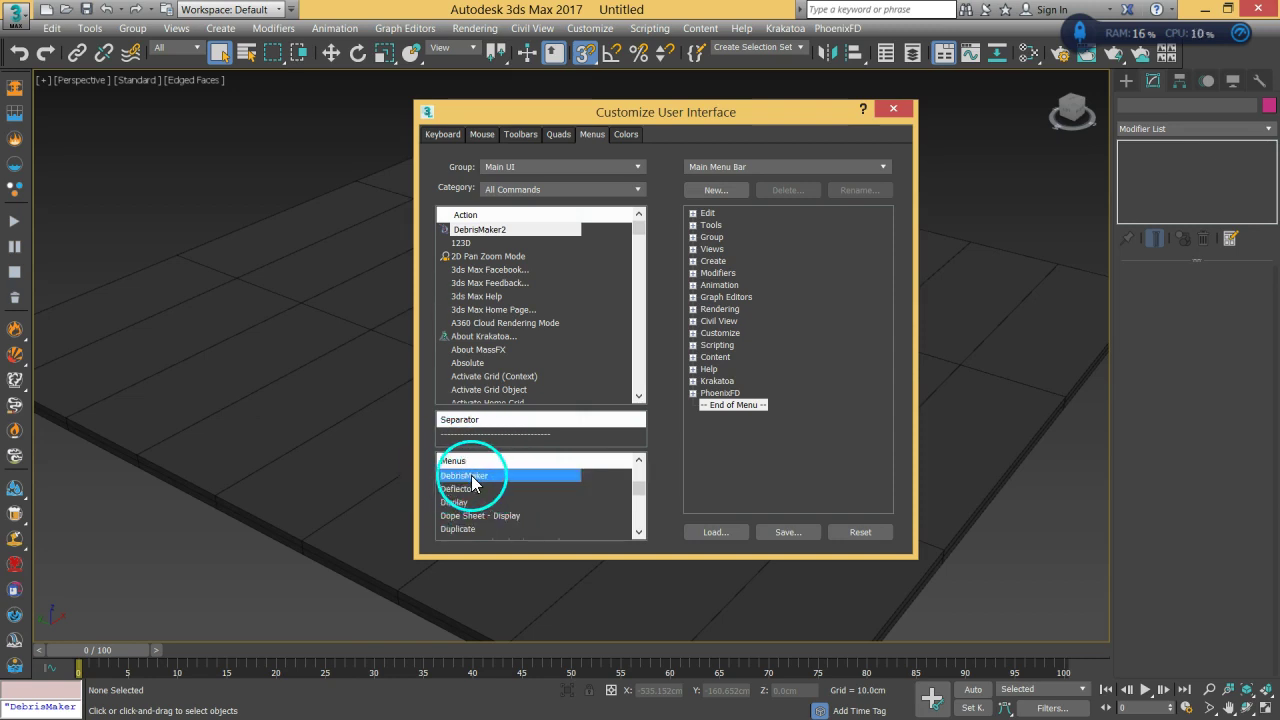
left_click_drag(472, 480, 724, 406)
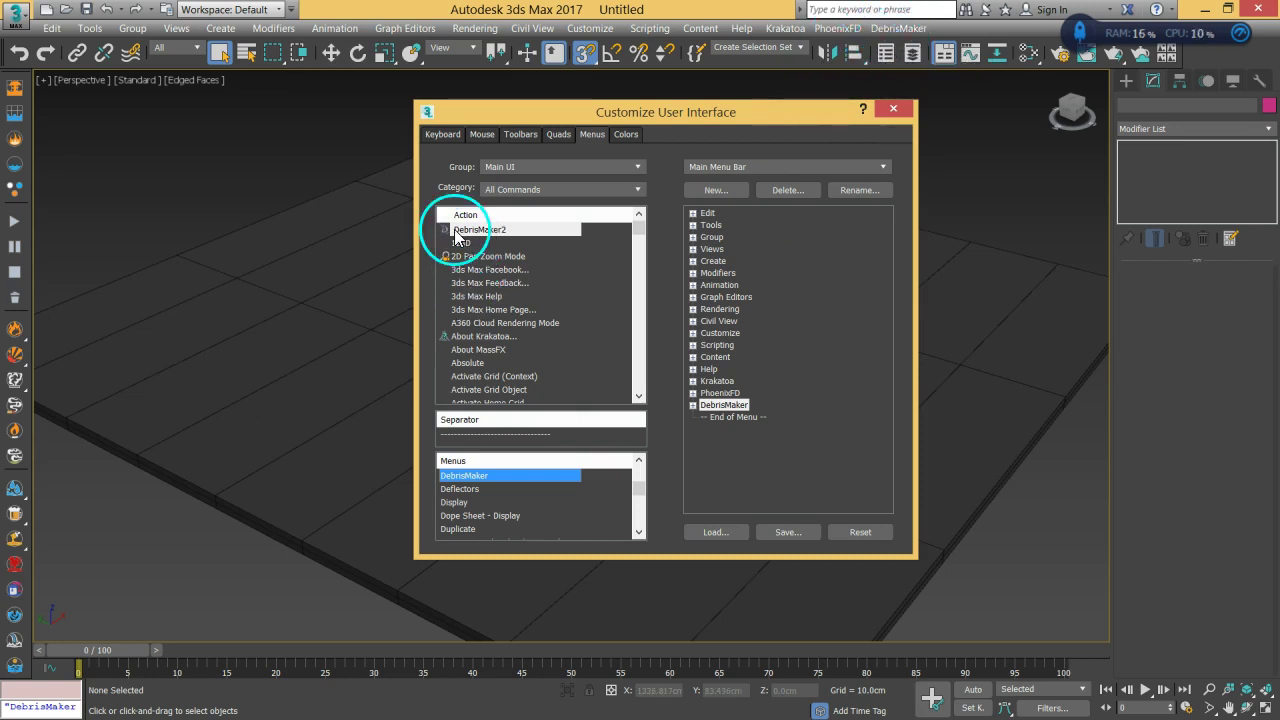
Place the DebrisMaker2 action inside the new DebrisMaker menu, check the entry, and close the Customize User Interface dialog.
left_click_drag(503, 238, 700, 403)
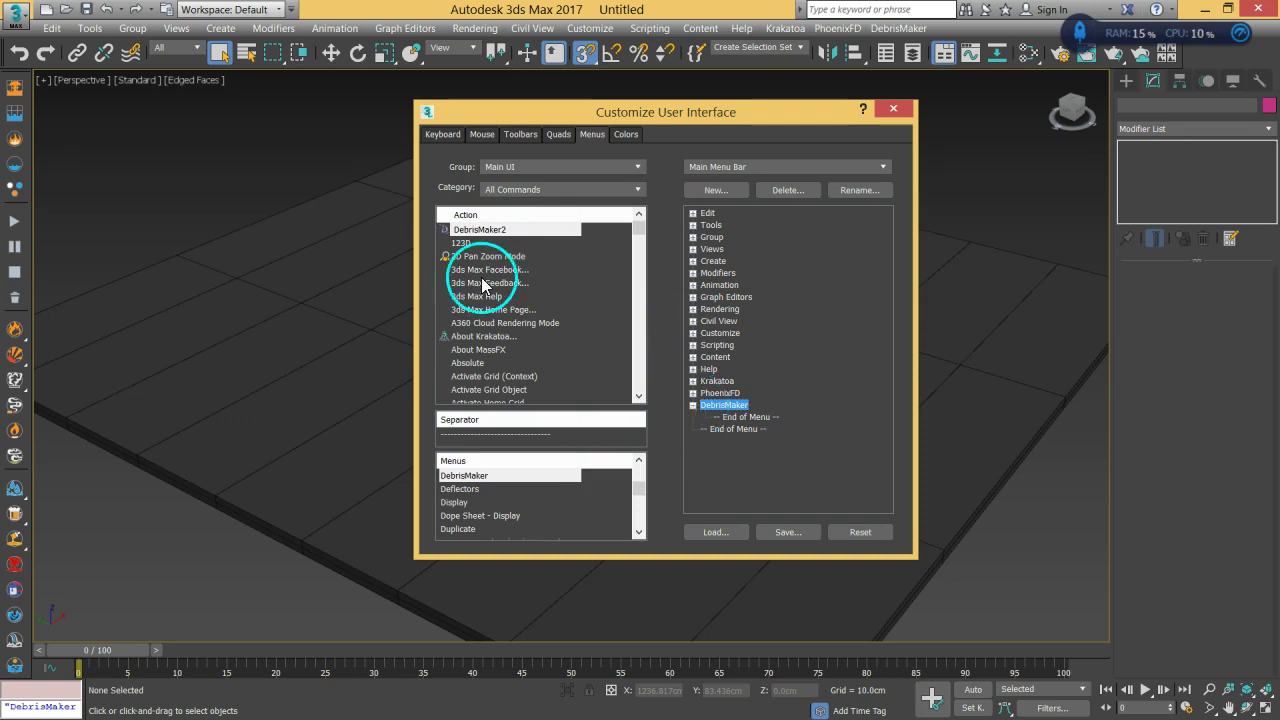
left_click_drag(480, 235, 729, 426)
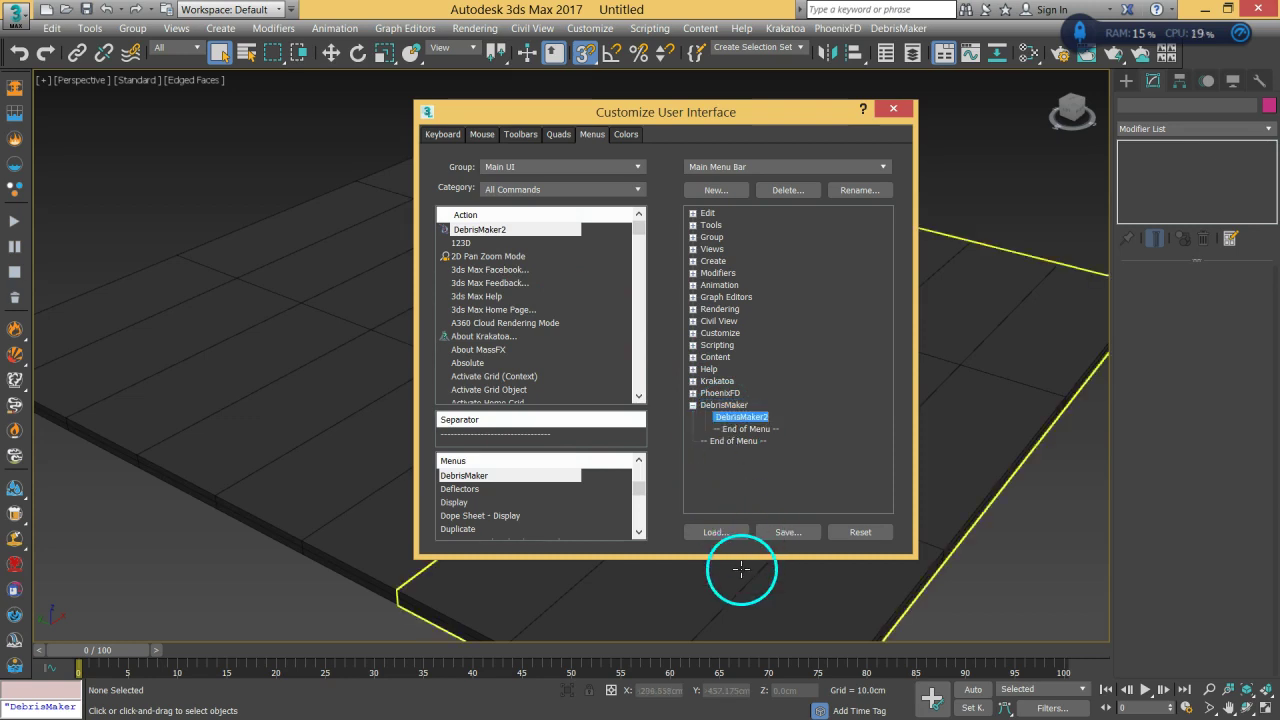
left_click(898, 28)
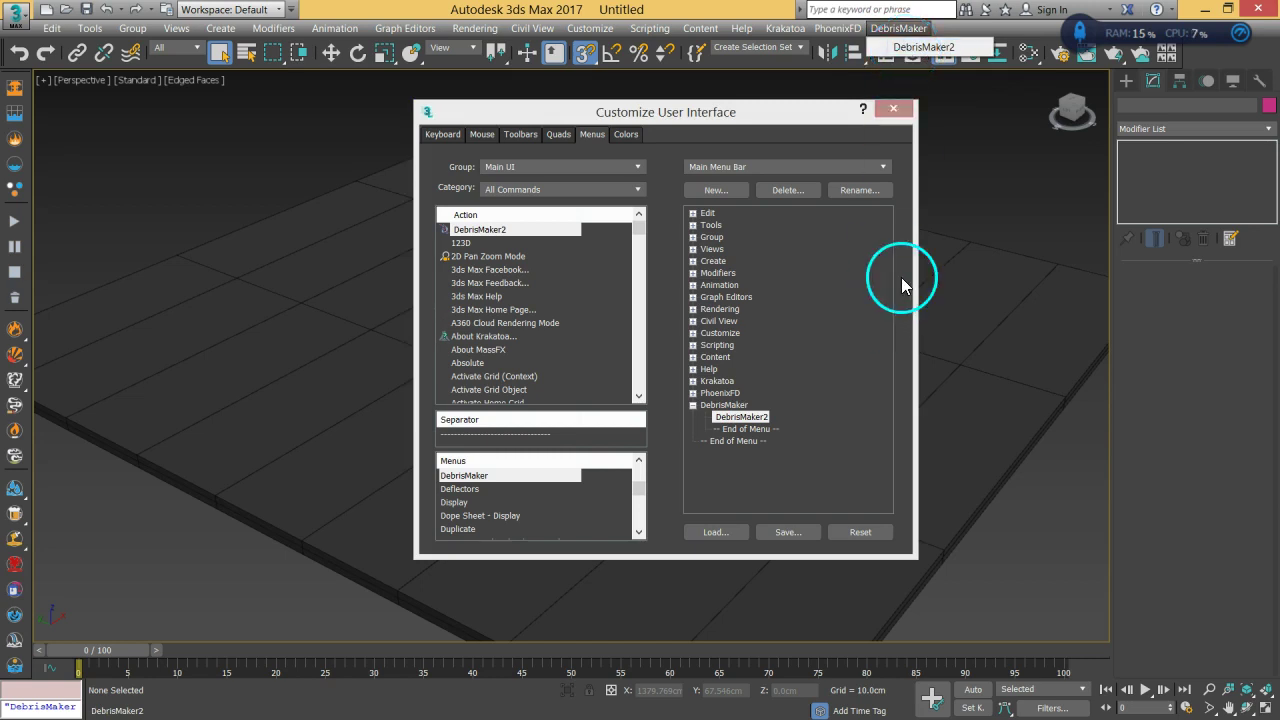
left_click(1003, 40)
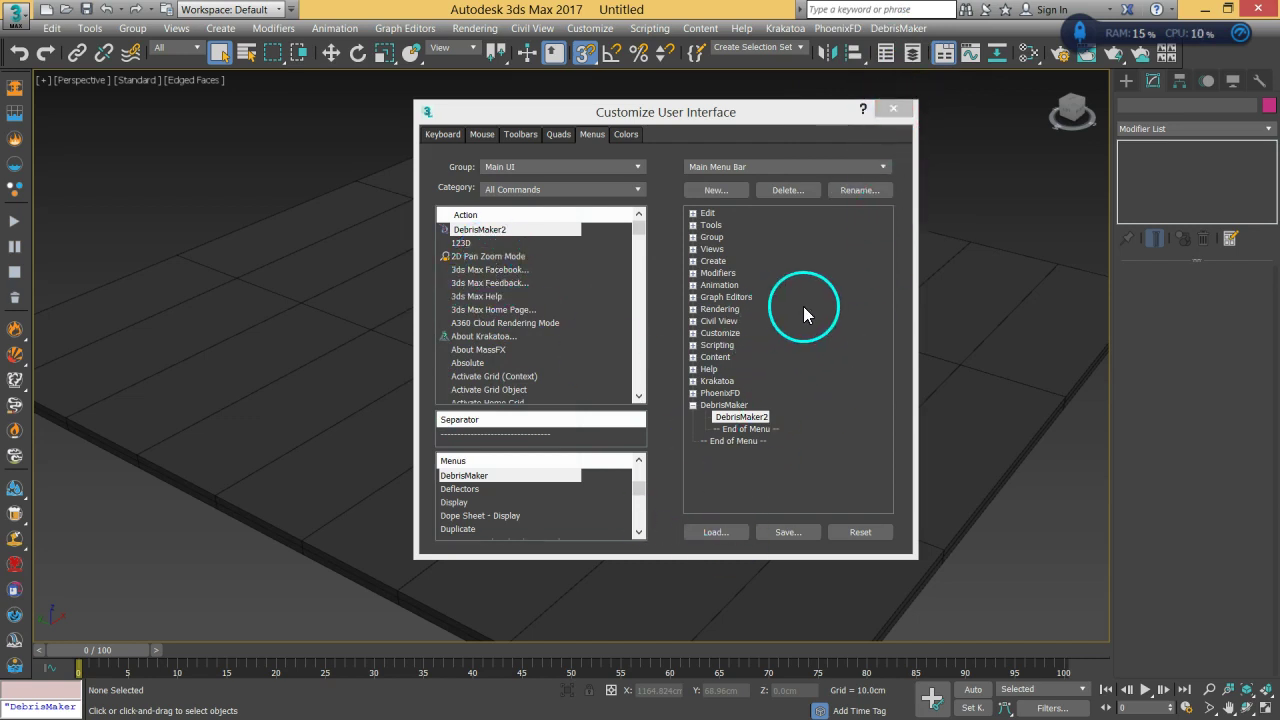
left_click(893, 108)
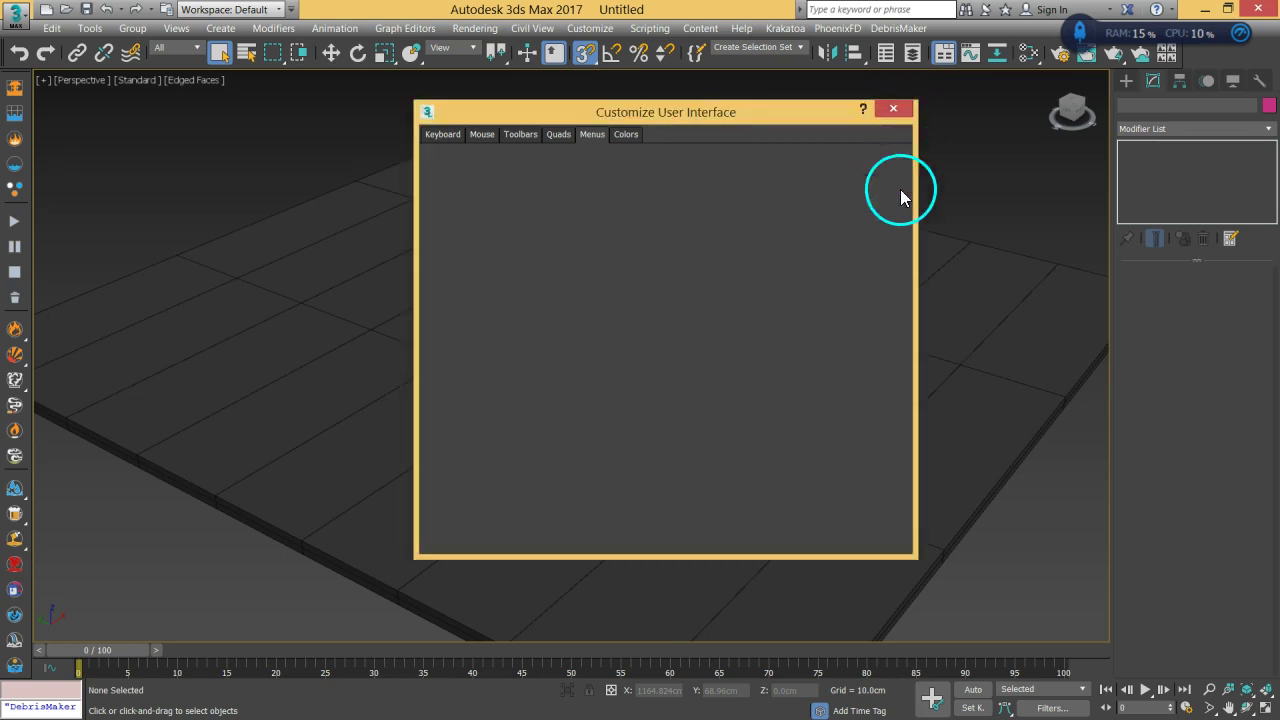
Launch DebrisMaker2, load its Brick_v1.0 module, and move the Debris Maker window away from the middle of the ground.
left_click(900, 28)
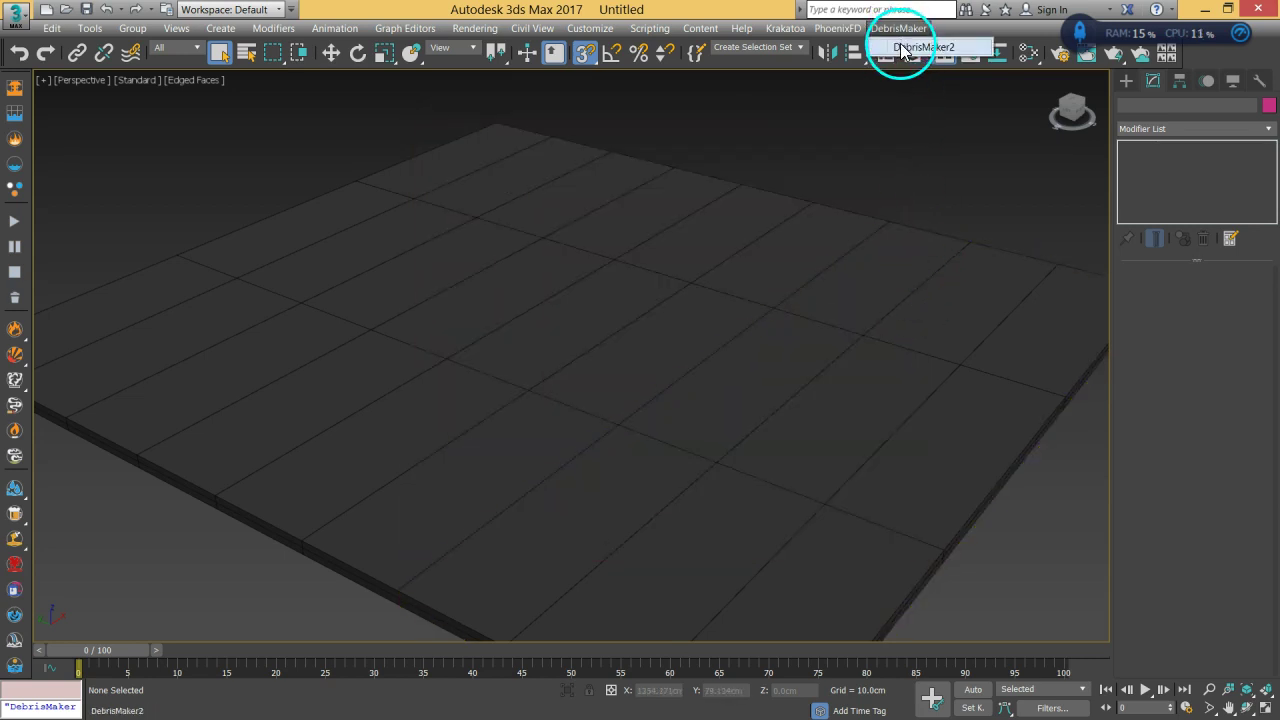
left_click(905, 46)
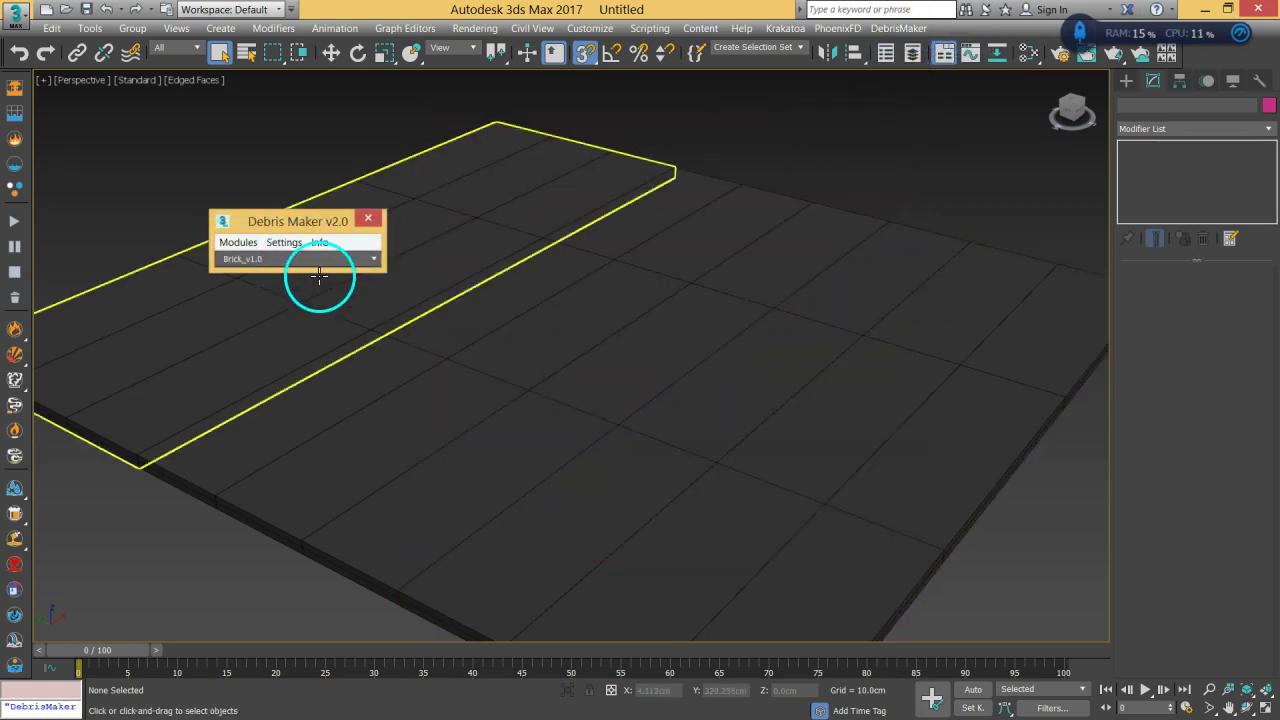
left_click(283, 258)
left_click(283, 258)
left_click(283, 258)
left_click(252, 260)
left_click(255, 262)
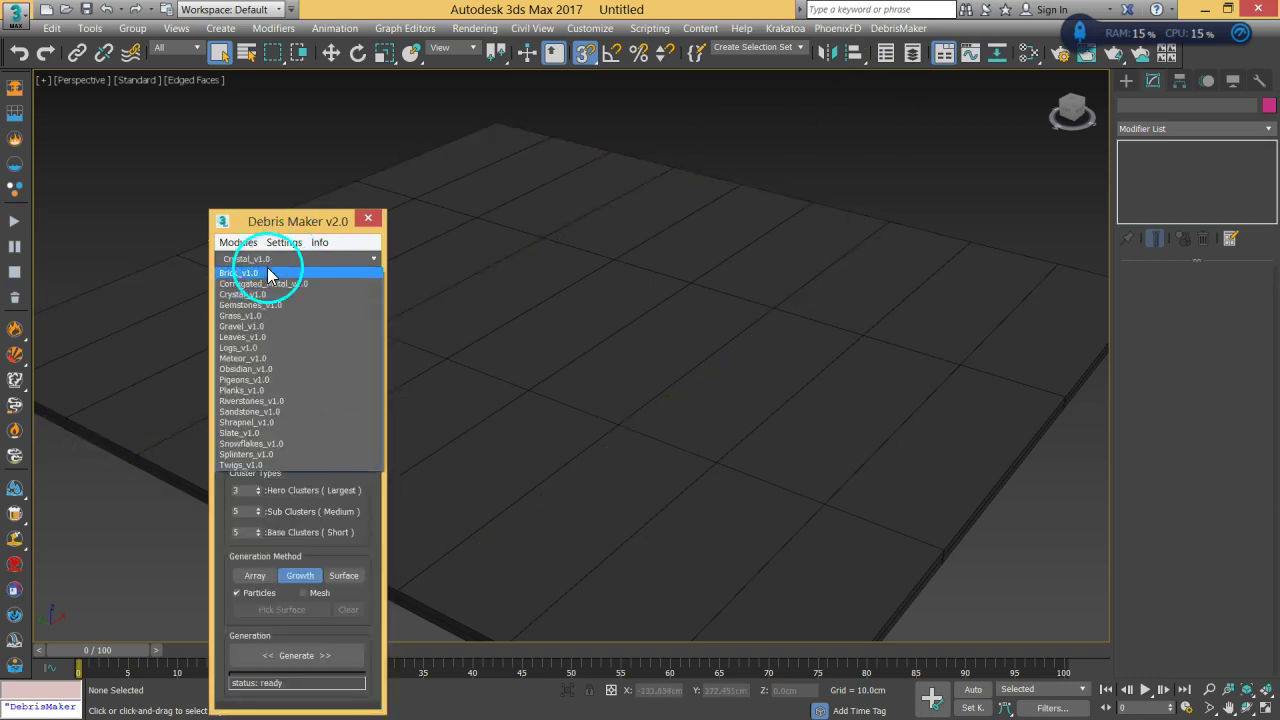
left_click(268, 218)
left_click_drag(265, 222, 908, 65)
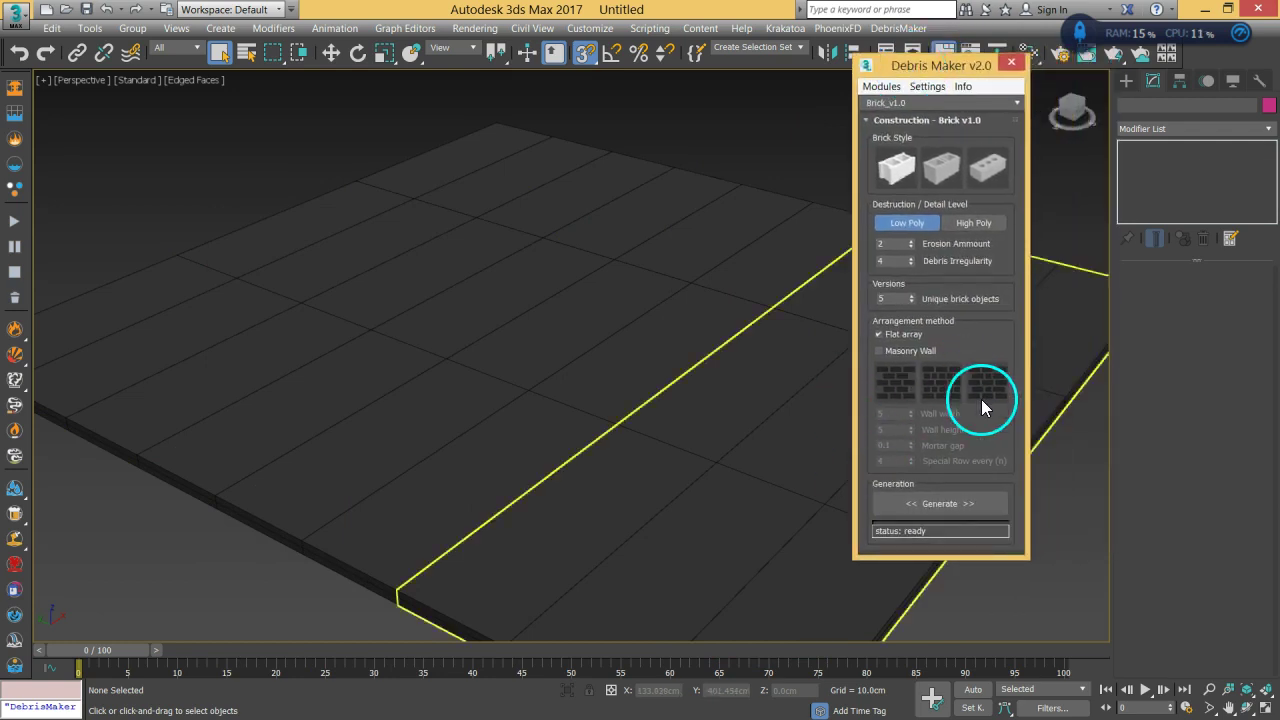
left_click(890, 74)
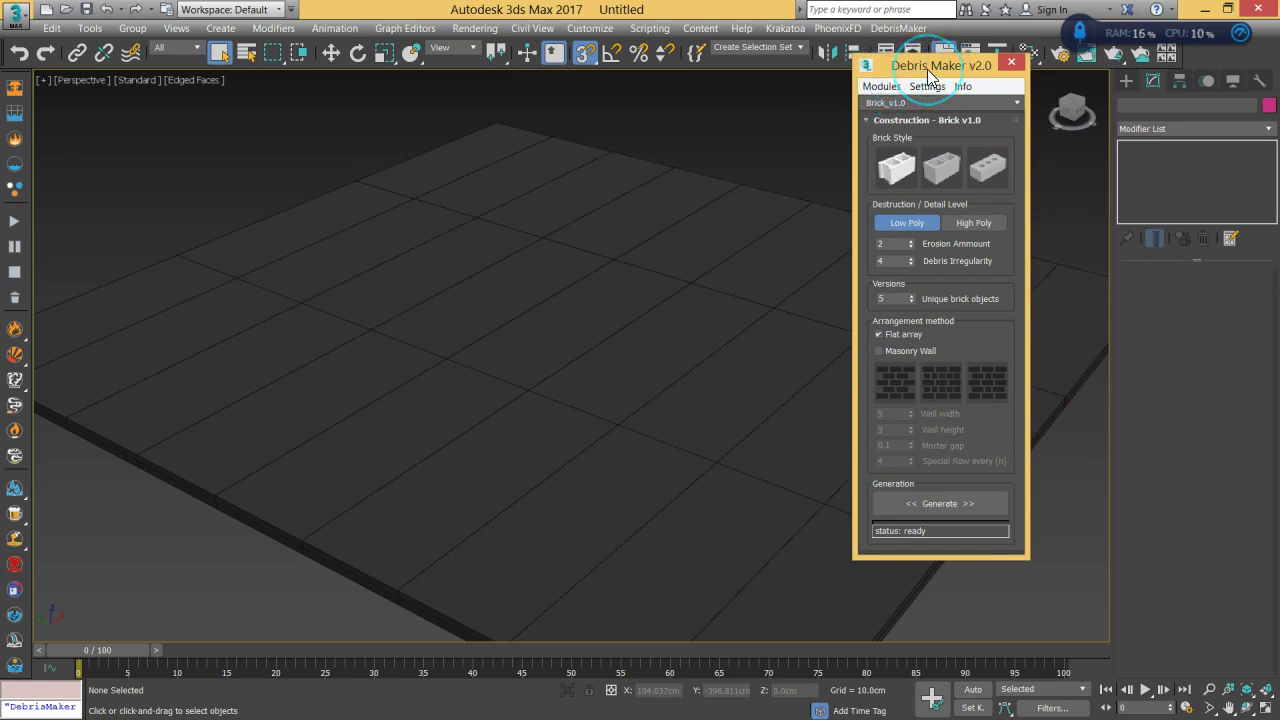
left_click(962, 88)
left_click(884, 90)
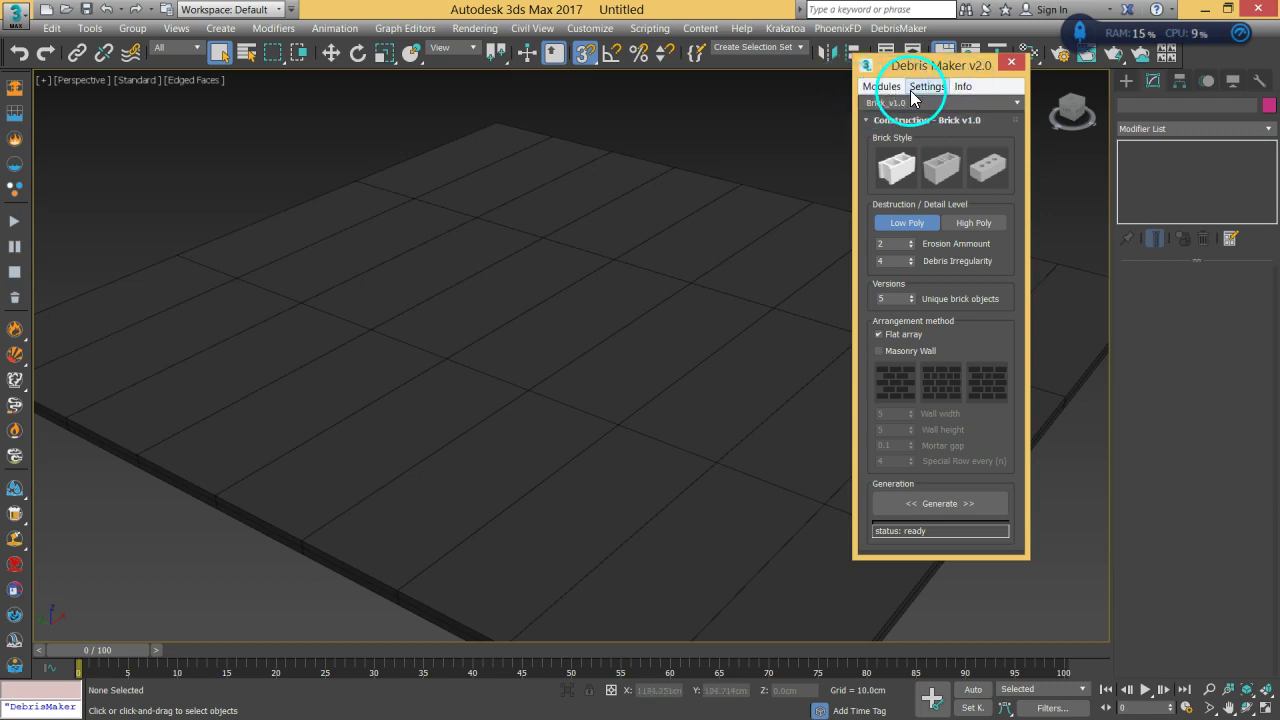
left_click(868, 89)
left_click(963, 88)
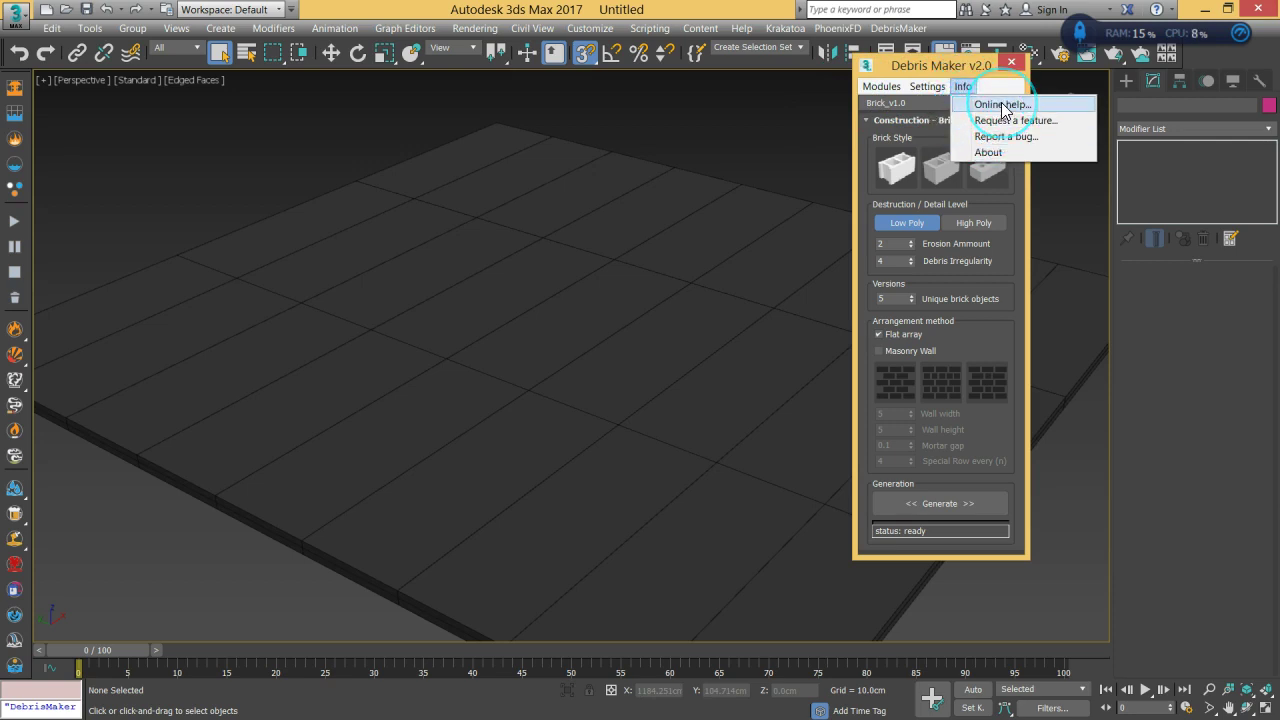
left_click(971, 314)
left_click(974, 357)
left_click(943, 245)
left_click(905, 121)
Try the other brick styles and return to the first cinderblock style with Low Poly detail.
left_click(937, 174)
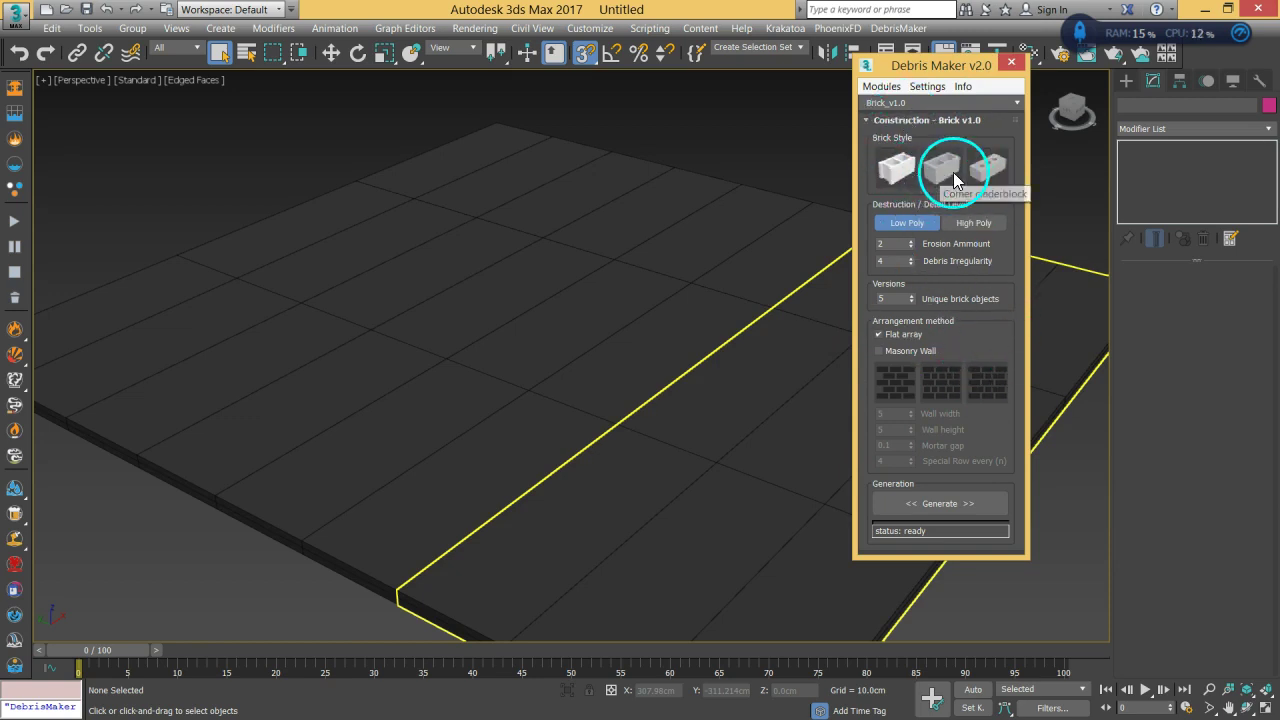
left_click(979, 175)
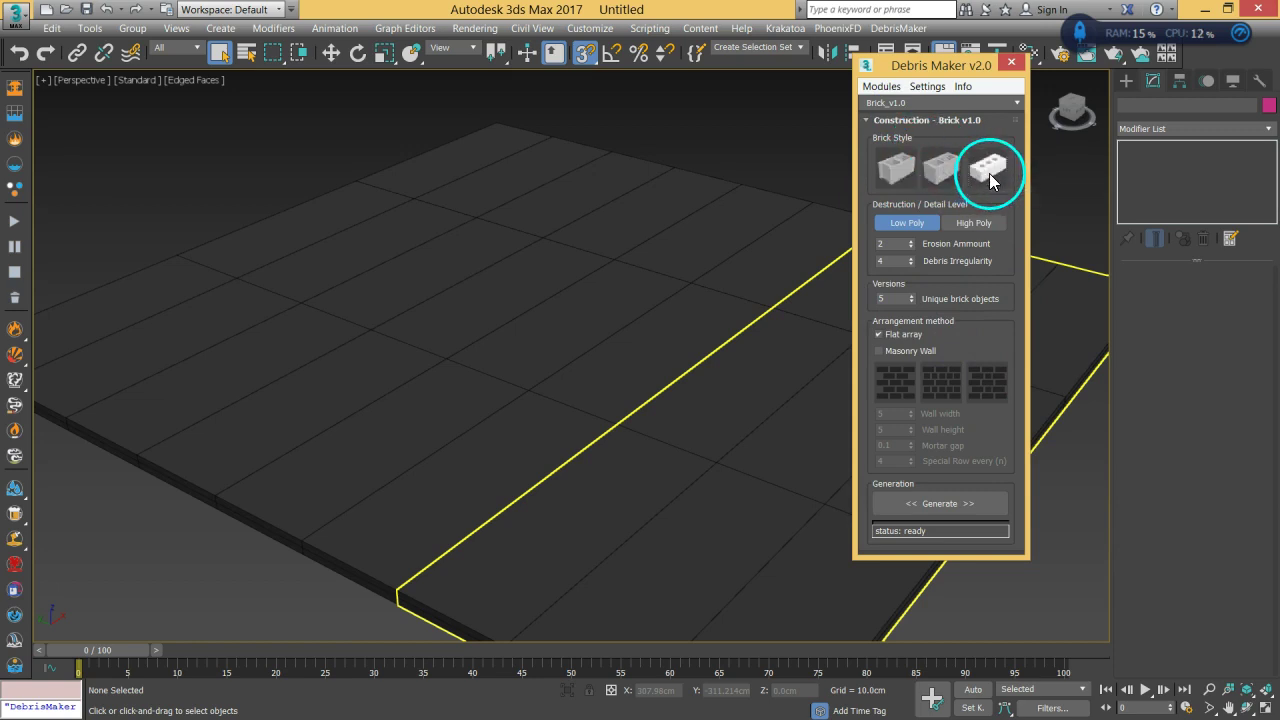
left_click(975, 174)
left_click(993, 198)
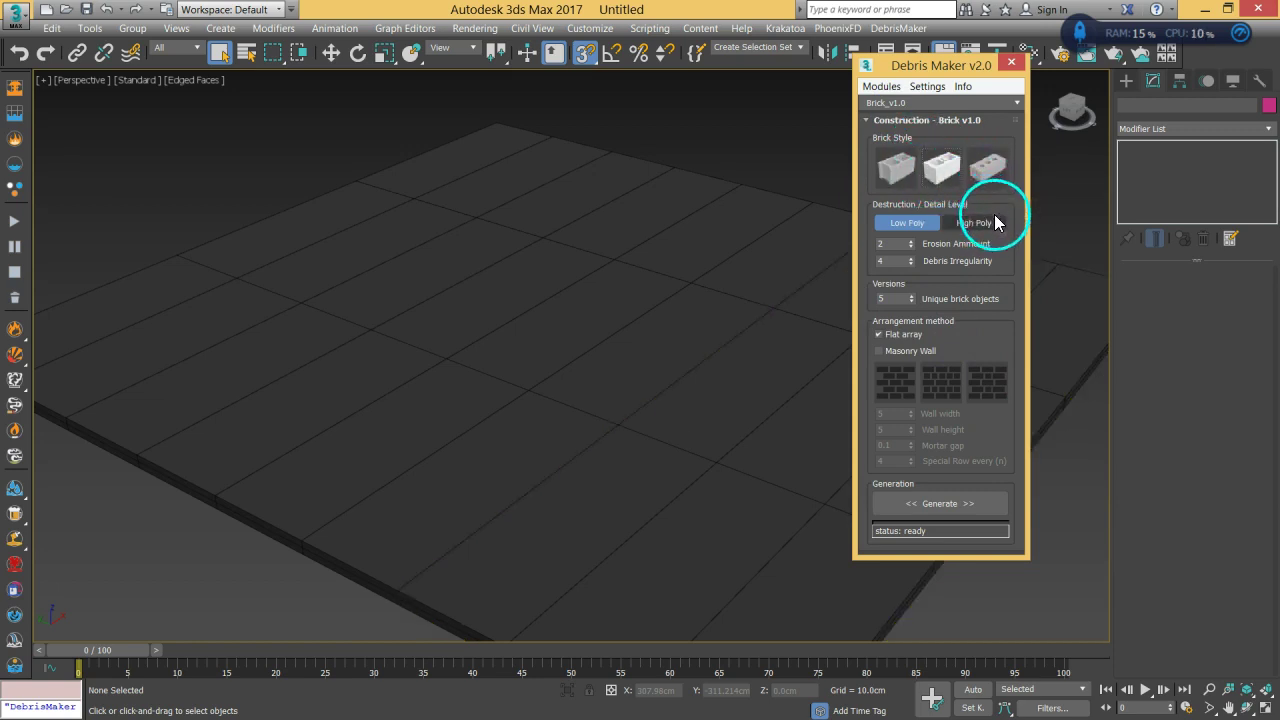
left_click(894, 175)
left_click(893, 224)
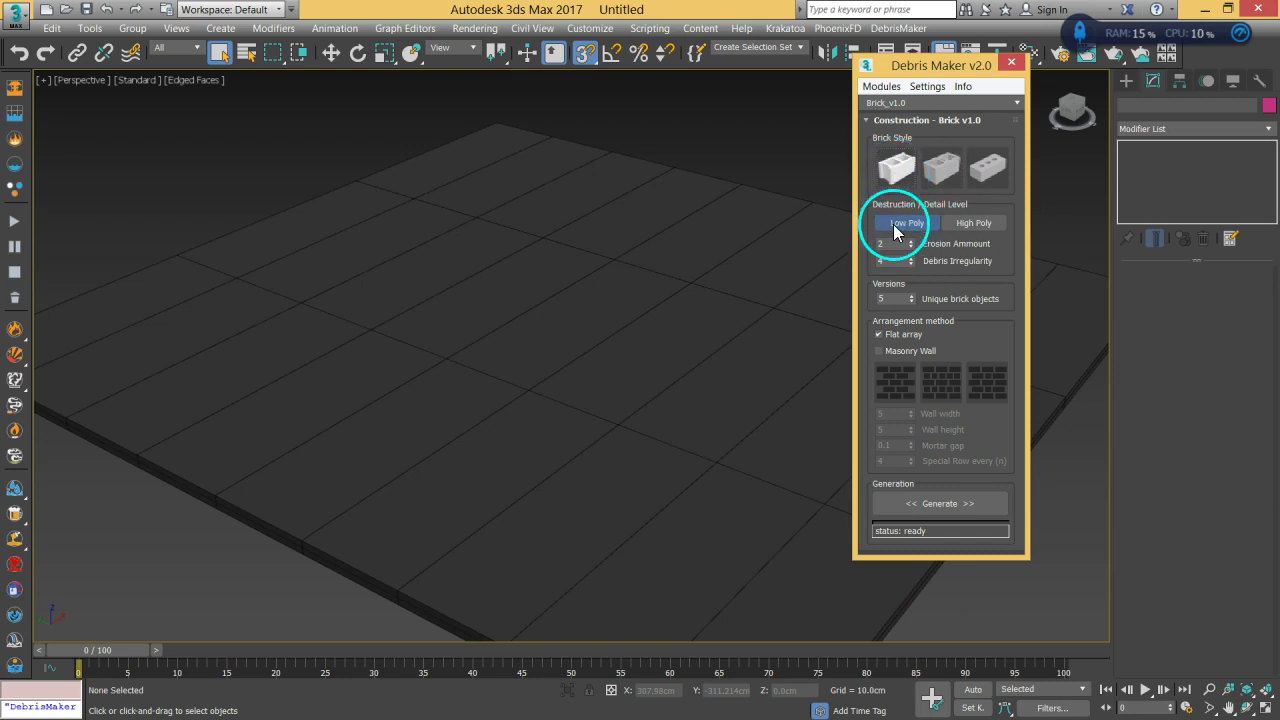
left_click(421, 331)
left_click(794, 114)
left_click(634, 194)
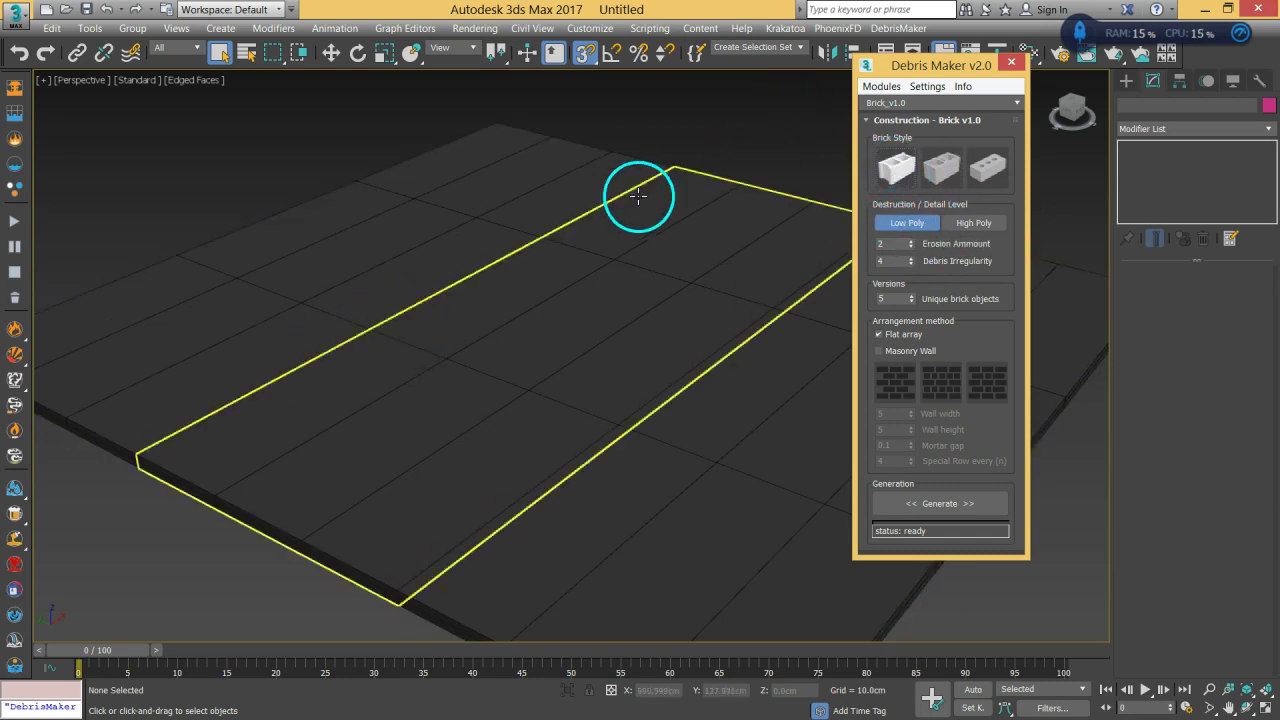
left_click(640, 254)
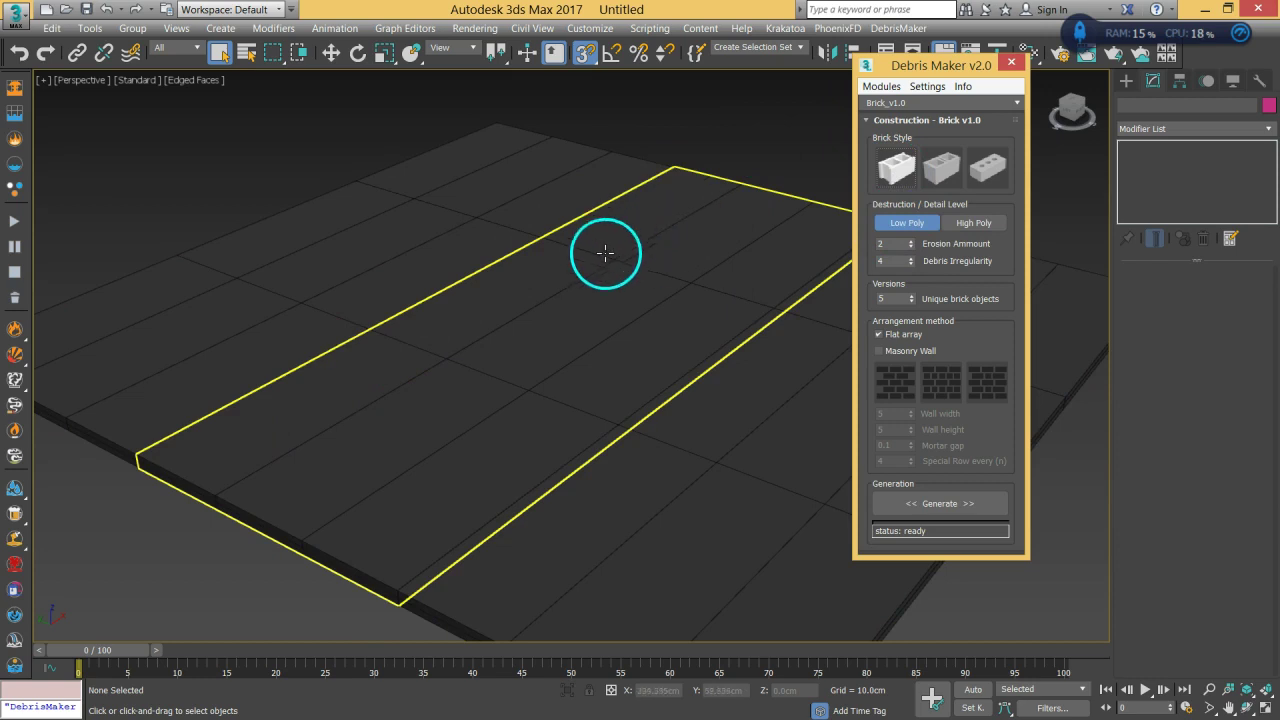
left_click(622, 185)
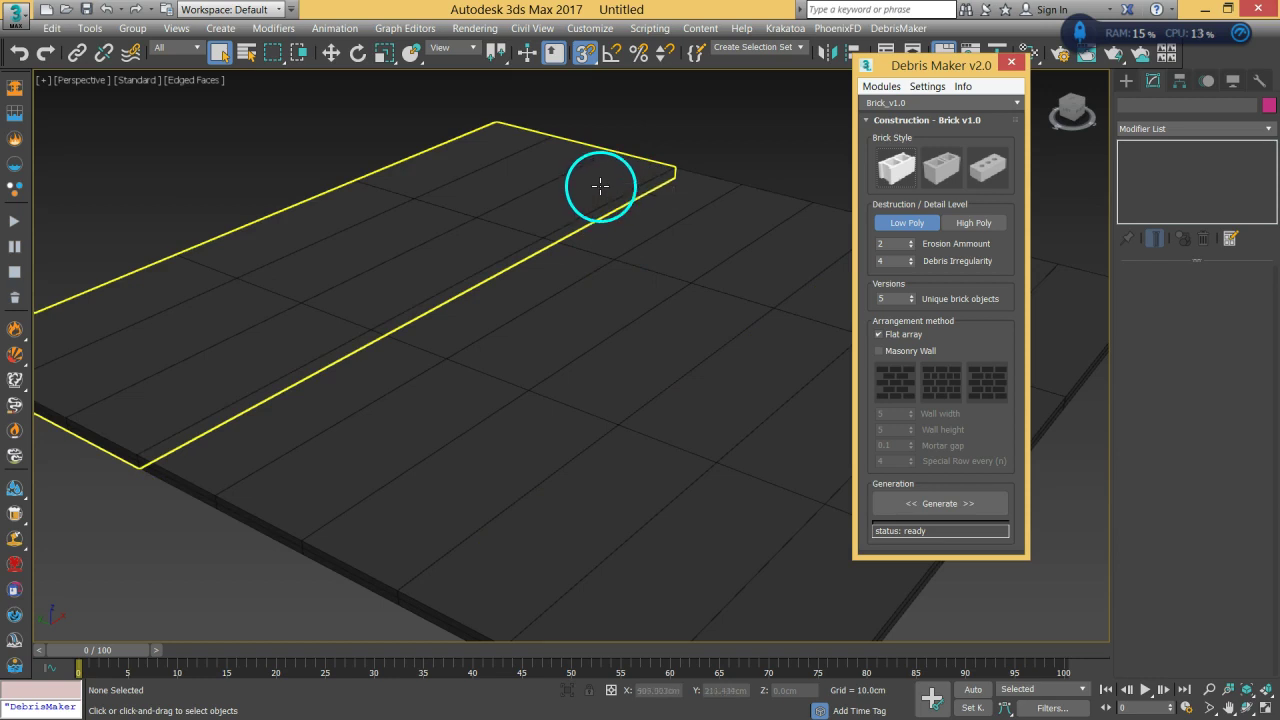
left_click(703, 178)
left_click(654, 158)
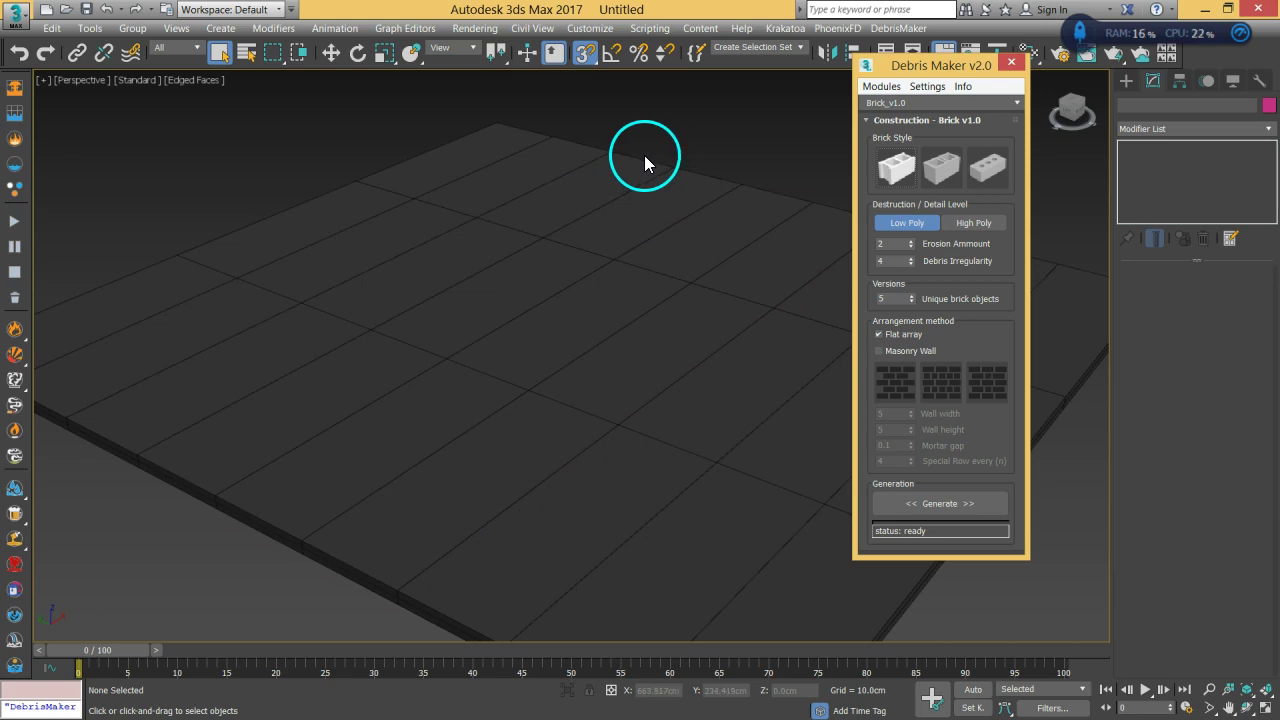
Generate 20 unique low-poly bricks in the first cinderblock style, with Erosion Amount 4 and Debris Irregularity 6.
left_click(875, 178)
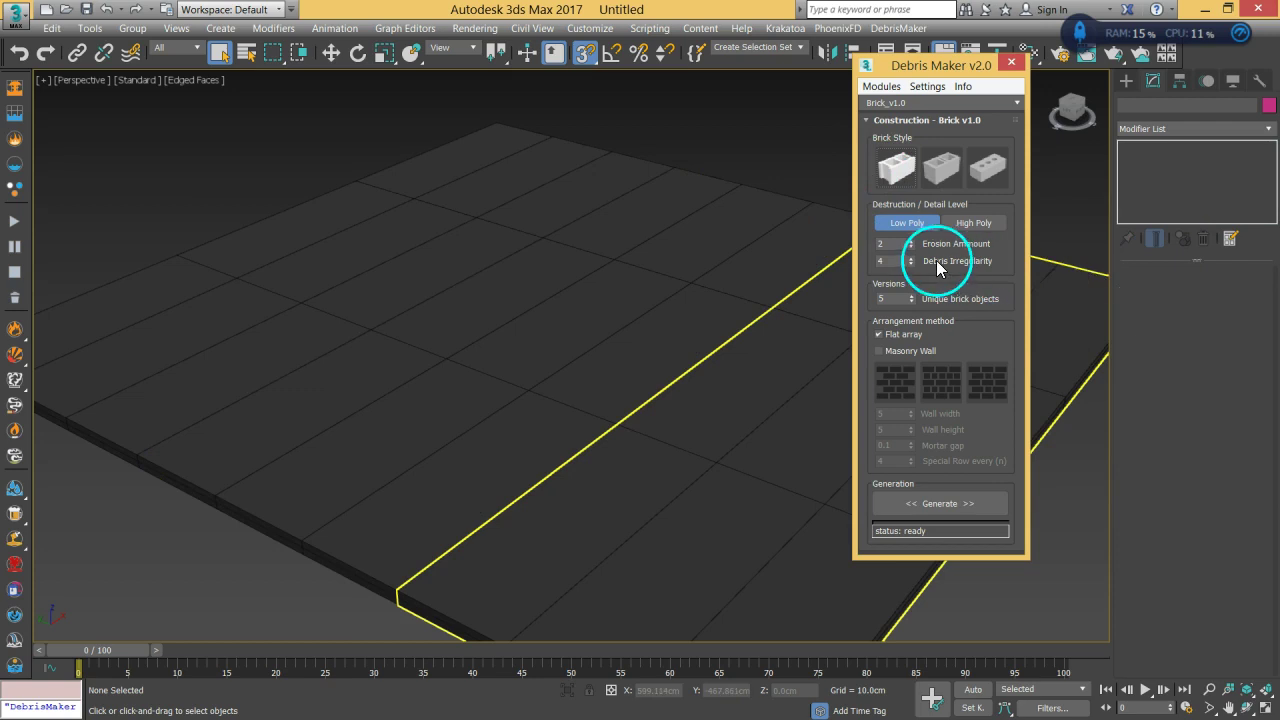
left_click(910, 241)
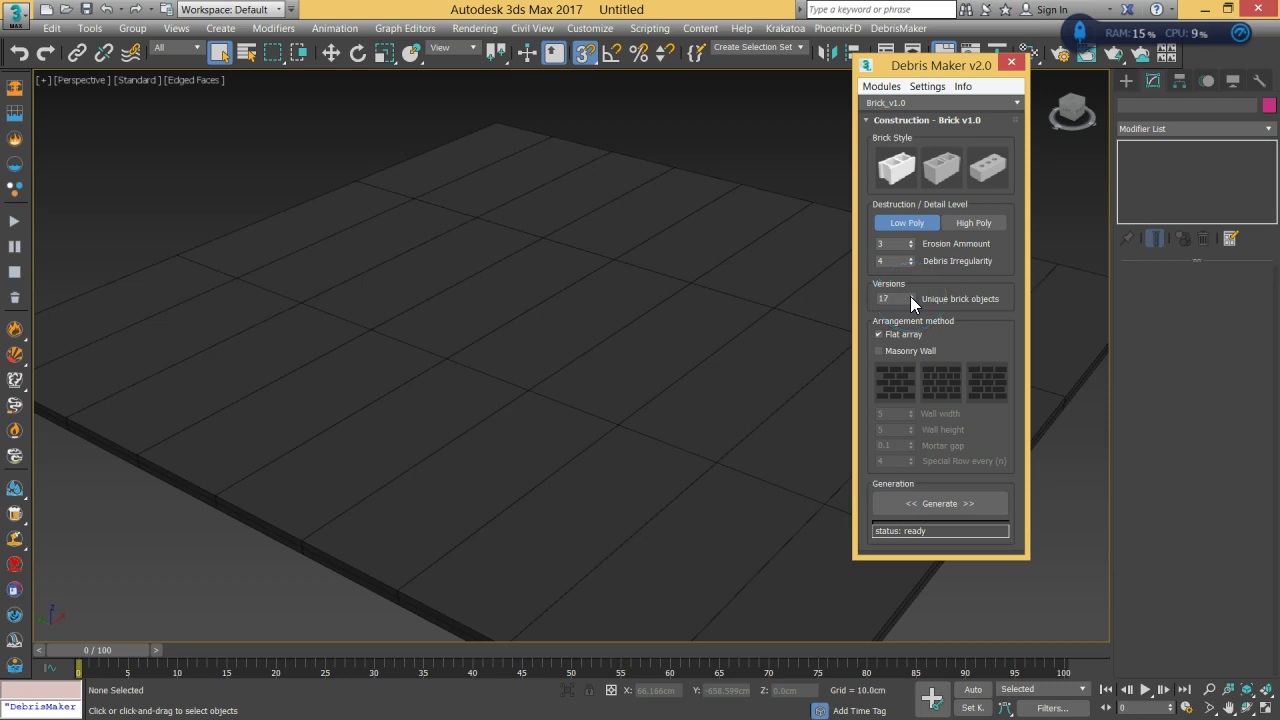
left_click_drag(911, 297, 1051, 237)
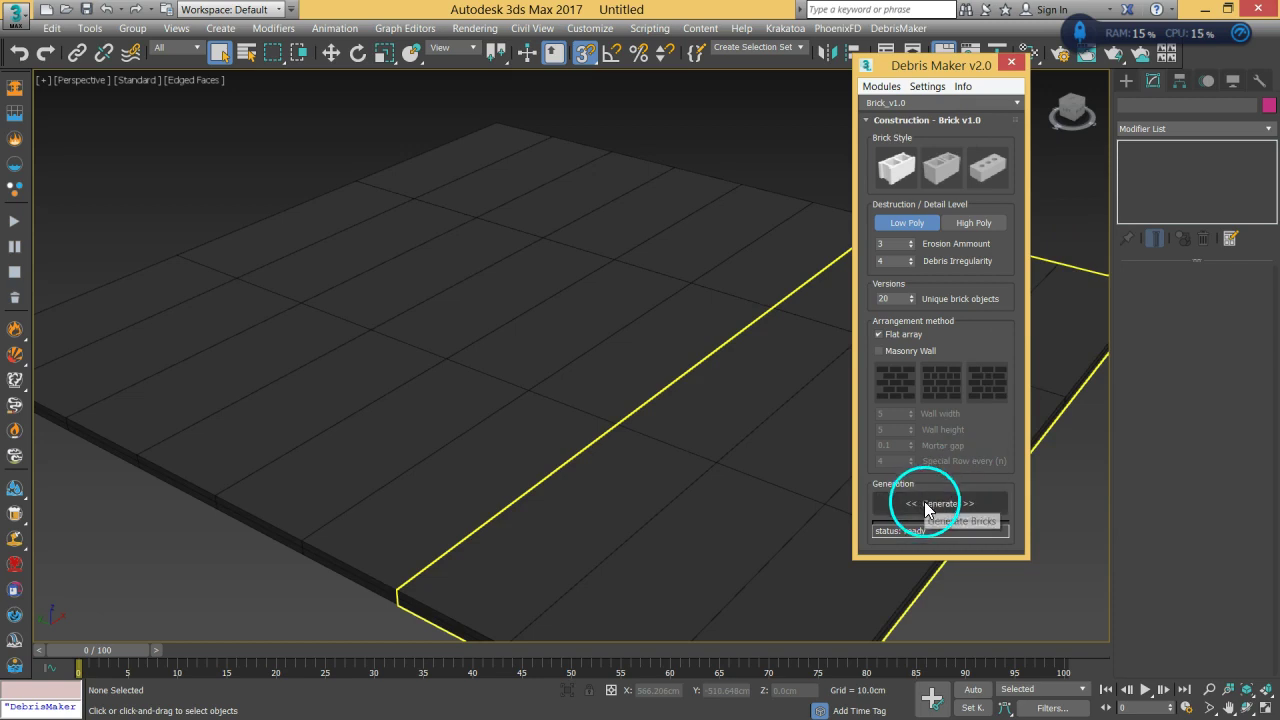
left_click(897, 224)
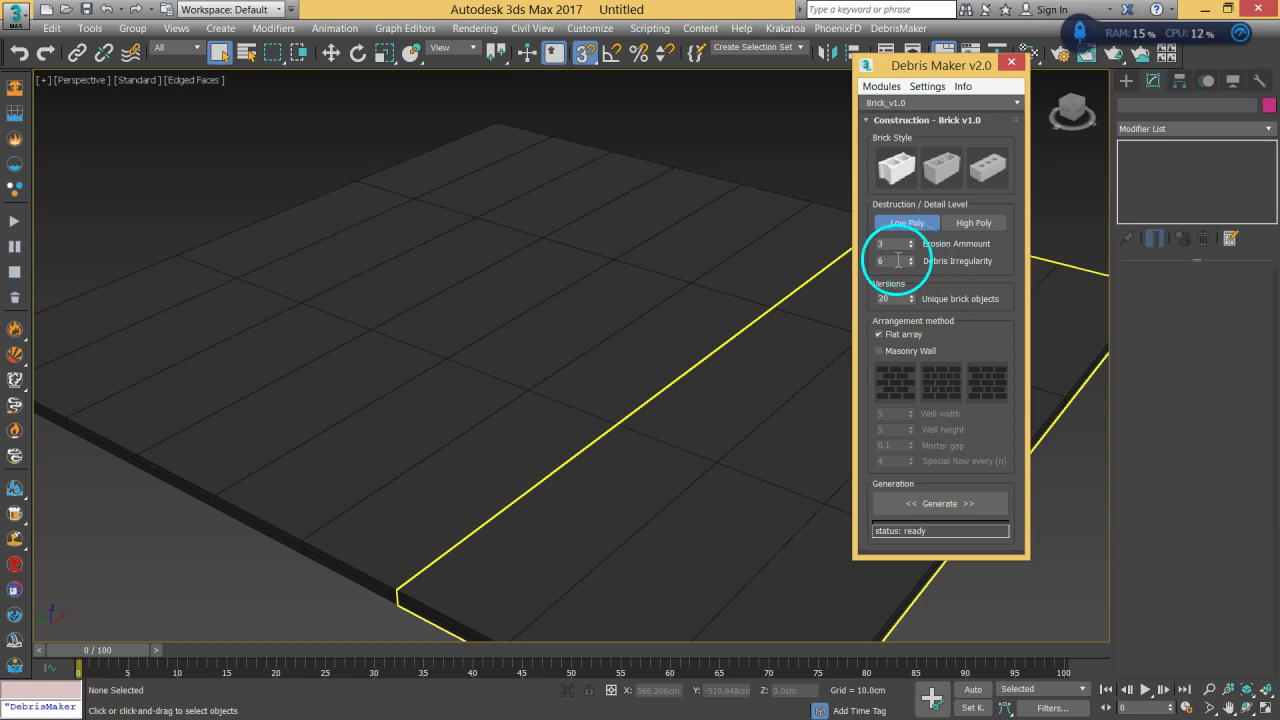
mouse_move(913, 244)
left_mouse_down()
mouse_move(903, 331)
mouse_move(909, 244)
left_mouse_up()
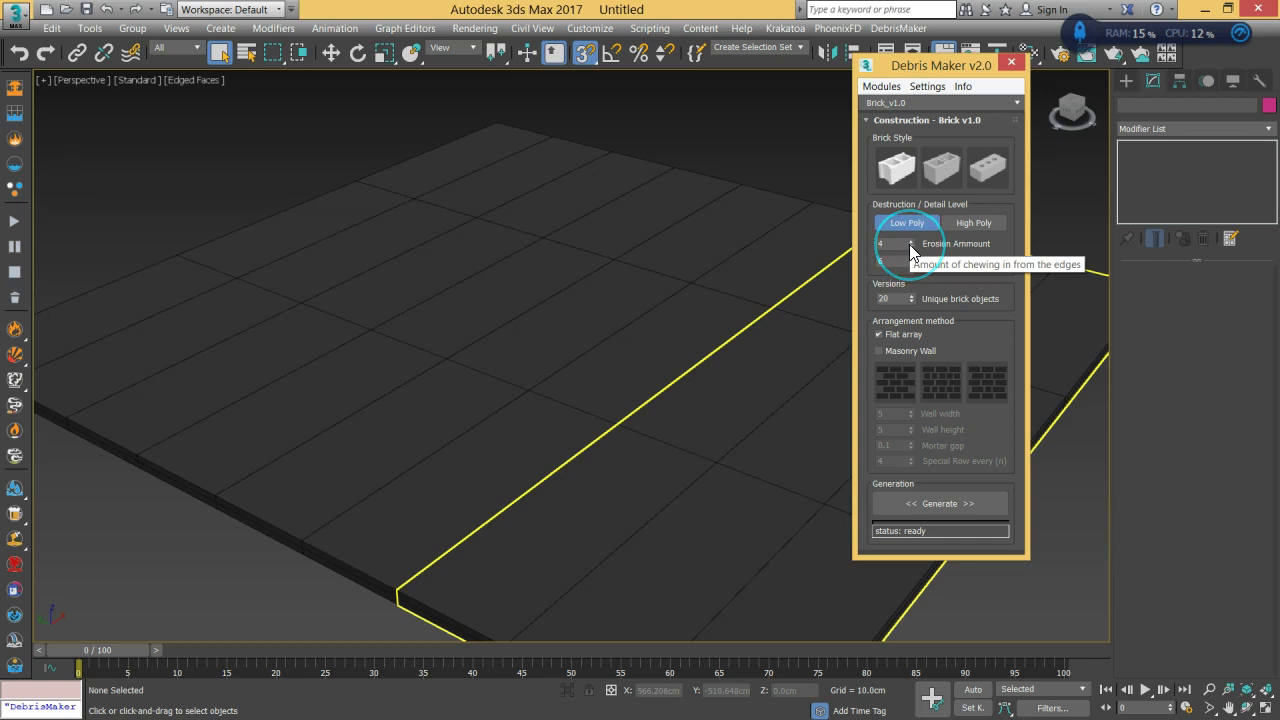
left_click(941, 165)
left_click(926, 505)
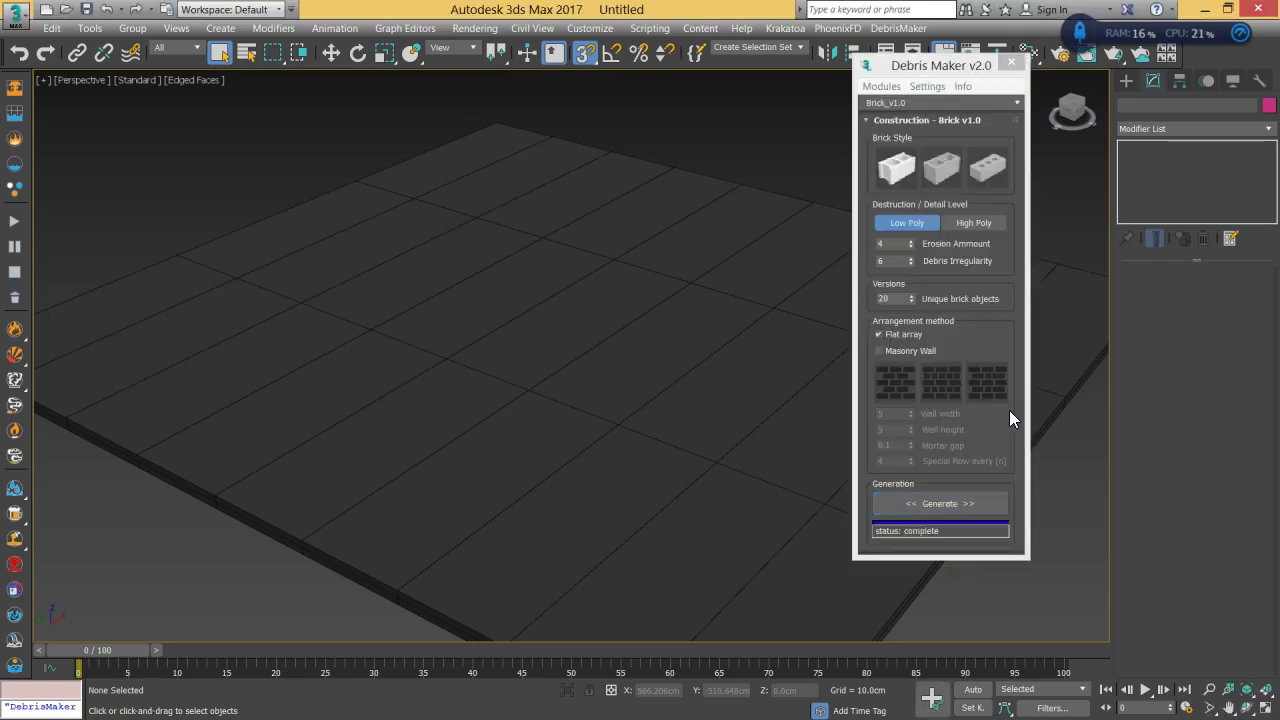
Move the Debris Maker window away from the ground and look above and below the ground for the generated bricks.
left_click(879, 96)
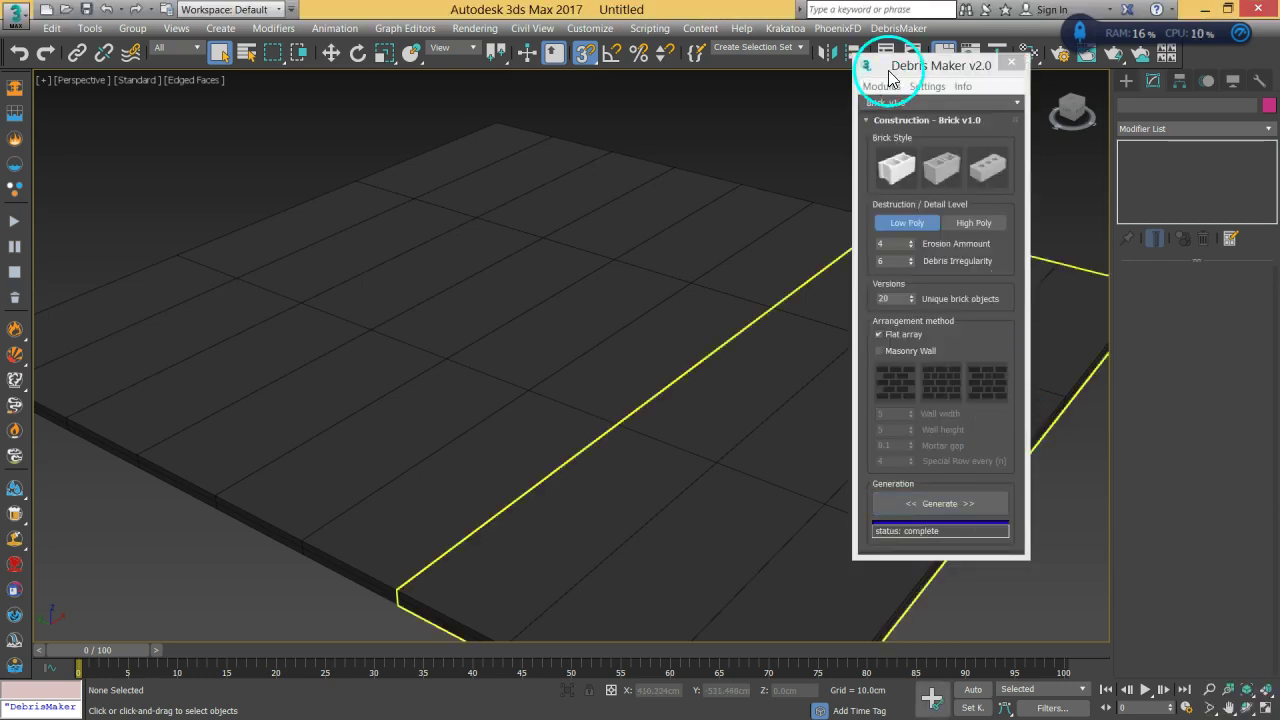
left_click_drag(889, 78, 1081, 136)
middle_click_drag(607, 516, 594, 431, "alt")
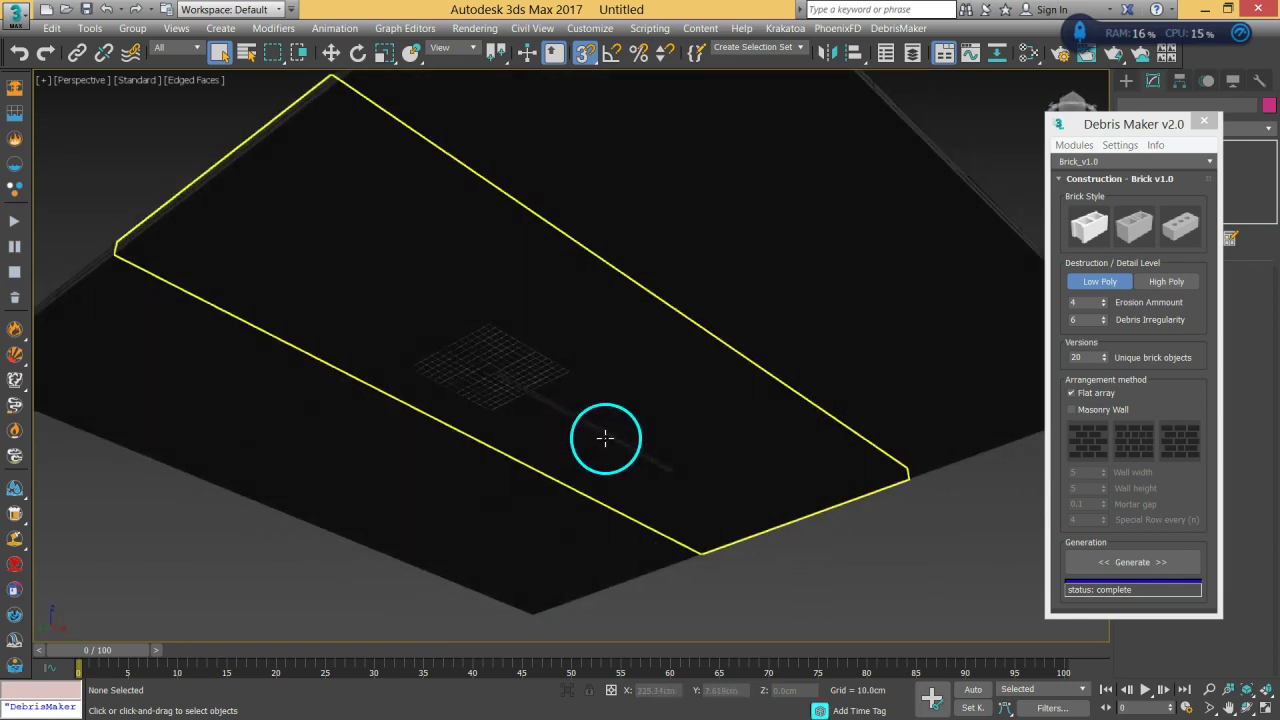
scroll(606, 437, "up", 5)
mouse_move(529, 371)
middle_mouse_down("alt")
mouse_move(520, 337)
mouse_move(517, 409)
mouse_move(524, 363)
middle_mouse_up("alt")
scroll(524, 363, "up", 3)
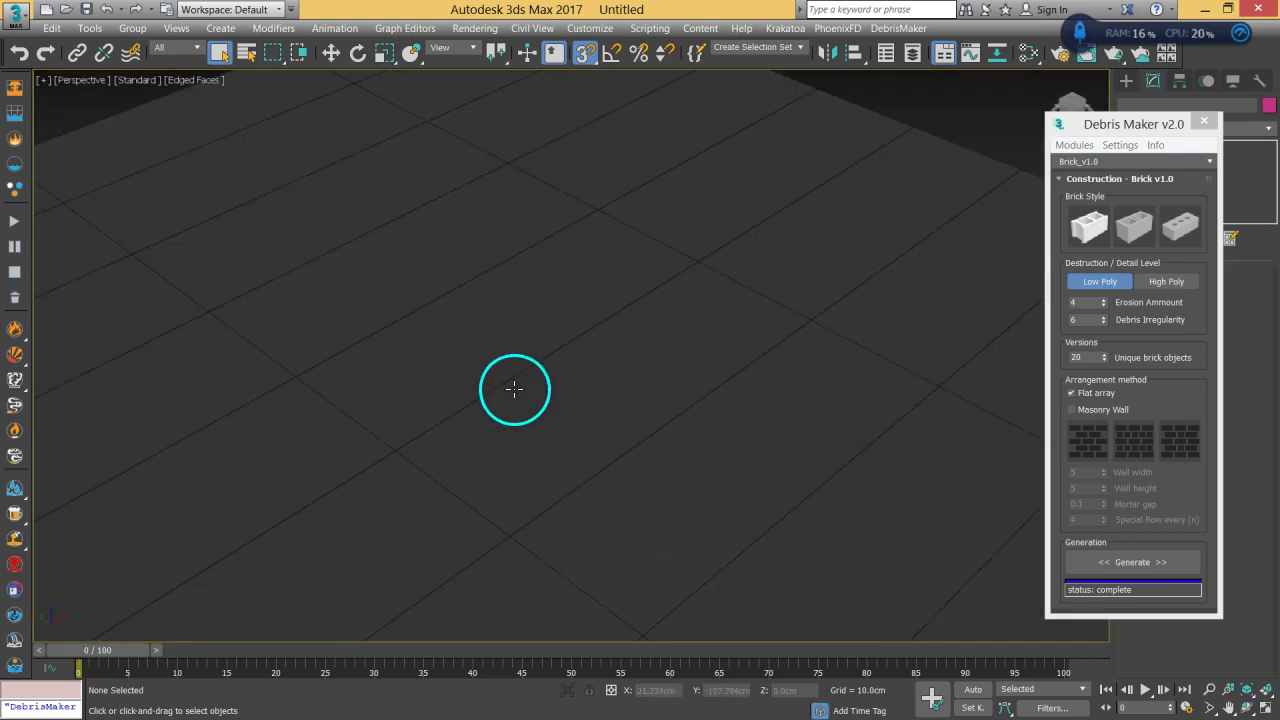
Select the 20 generated brick objects by name from the scene list and raise the row above the ground.
left_click(256, 64)
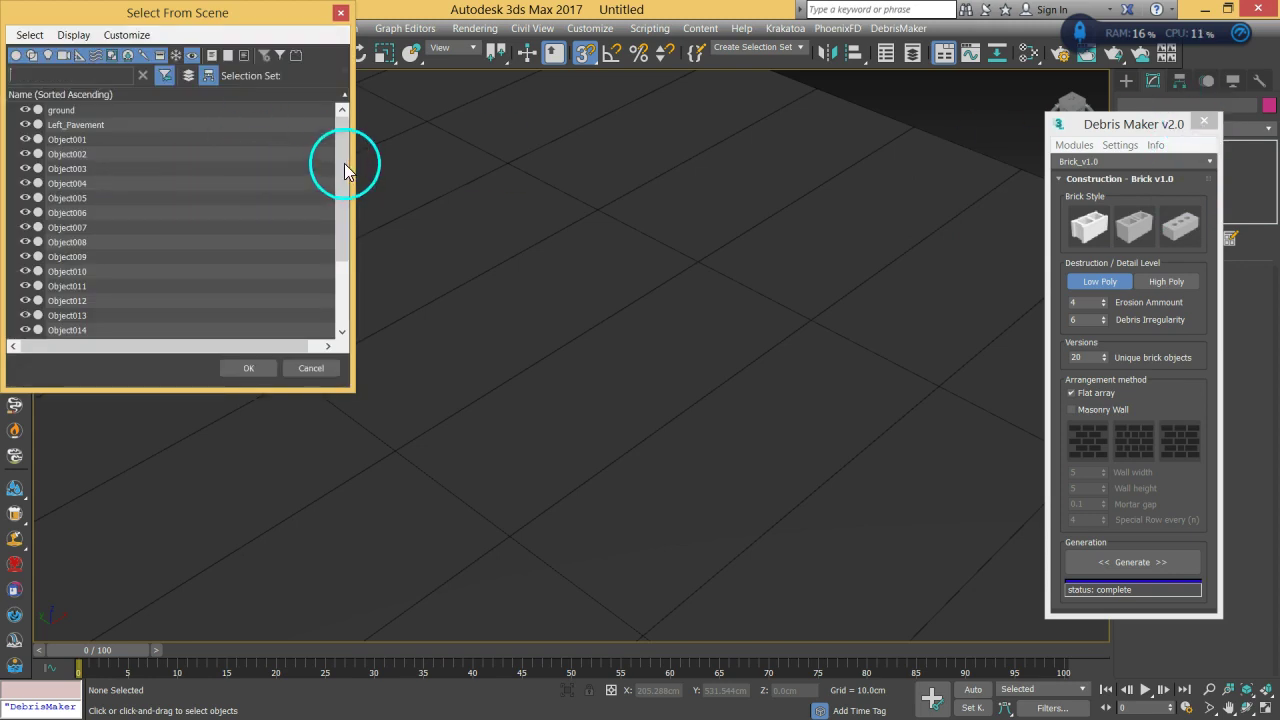
scroll(204, 187, "down", 2)
left_click(86, 315, "shift")
left_click(226, 367)
scroll(482, 340, "down", 3)
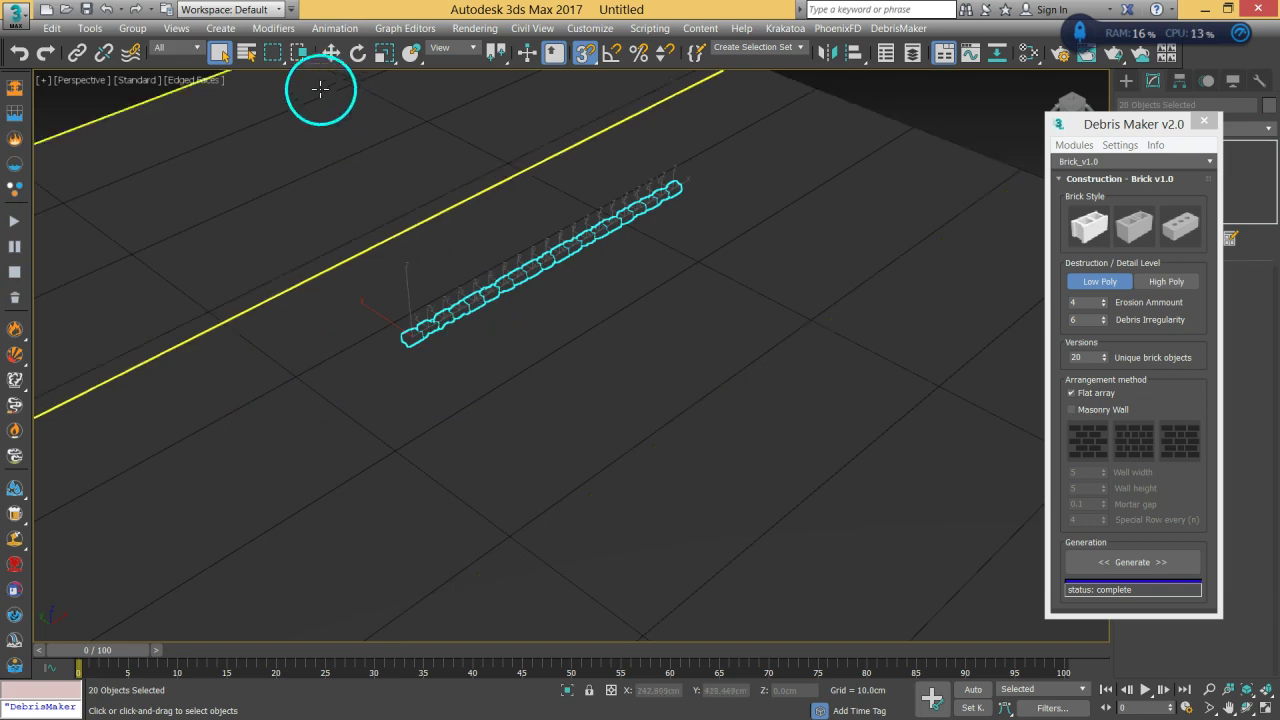
left_click(331, 52)
left_click_drag(552, 203, 579, 241)
middle_click_drag(579, 241, 614, 246, "alt")
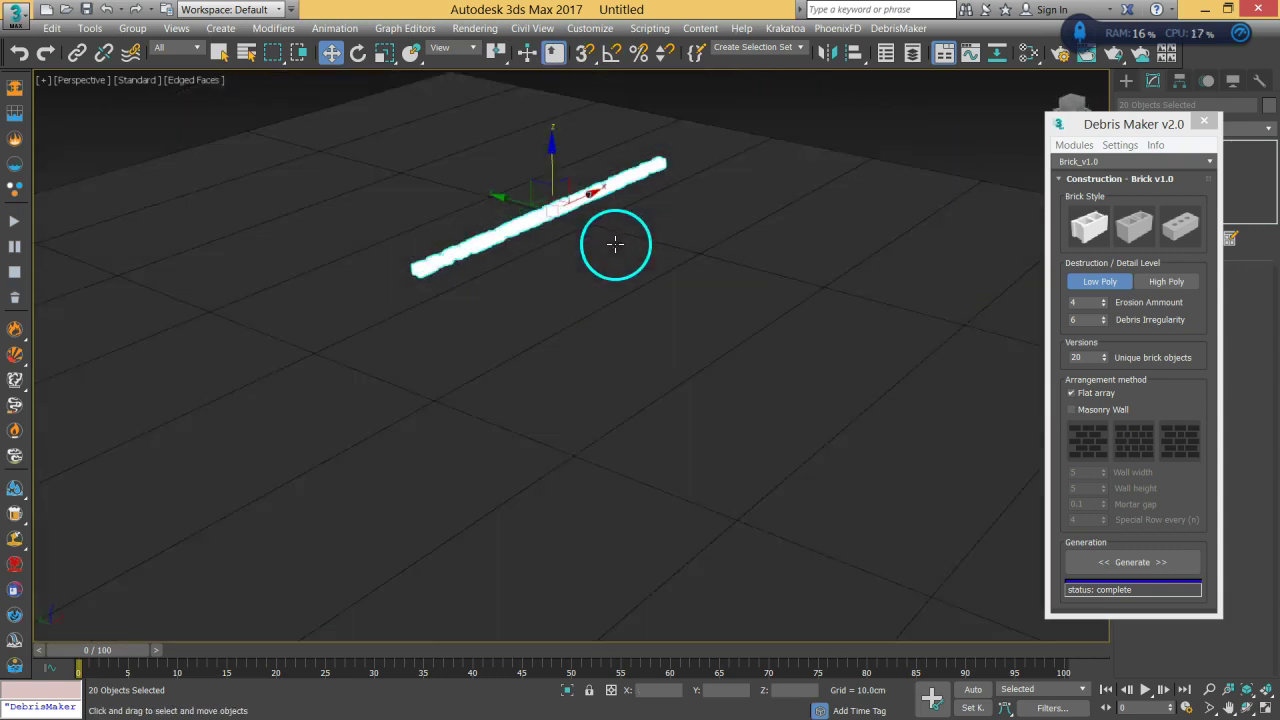
Scale the selected brick row up uniformly until it spans nearly the length of the ground.
left_click(385, 56)
left_click_drag(568, 203, 686, 100)
middle_click_drag(686, 100, 525, 265, "alt")
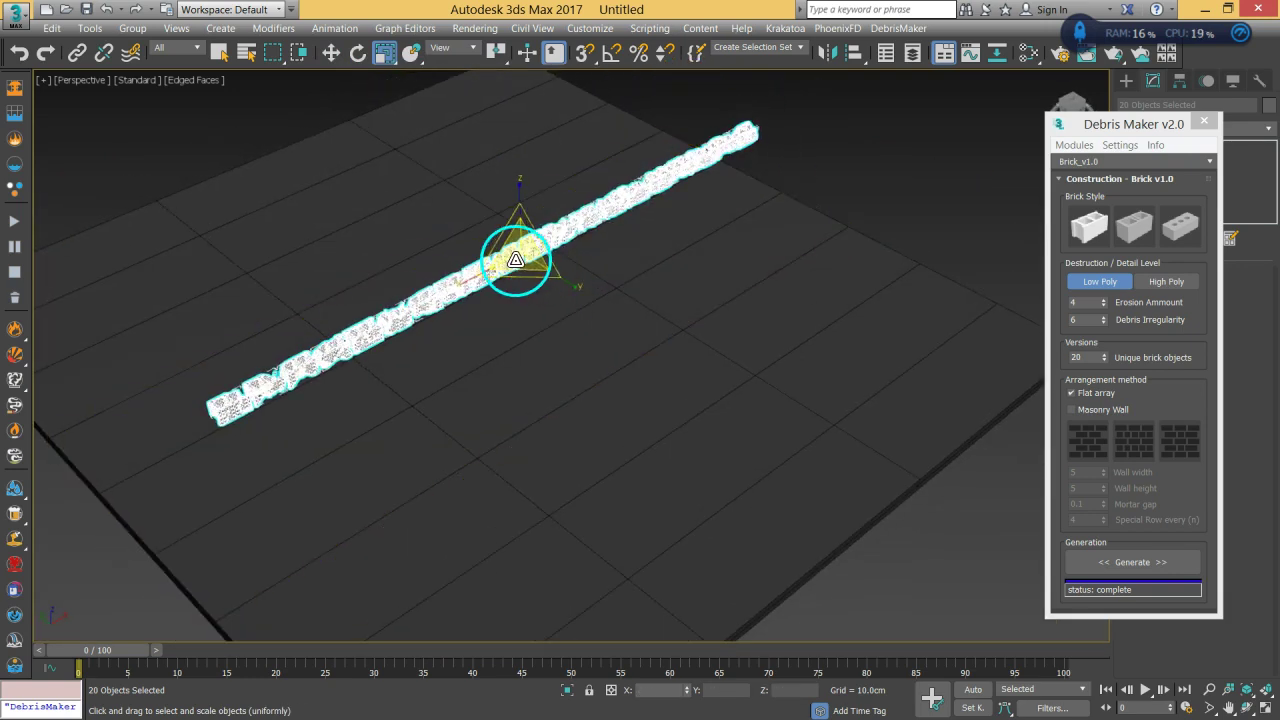
left_click_drag(515, 260, 518, 257)
Move the brick row along its length to fit the ground and shift it sideways towards the left pavement.
left_click(331, 52)
middle_click_drag(420, 160, 440, 218, "alt")
mouse_move(440, 218)
left_mouse_down()
mouse_move(423, 214)
mouse_move(546, 263)
mouse_move(431, 229)
left_mouse_up()
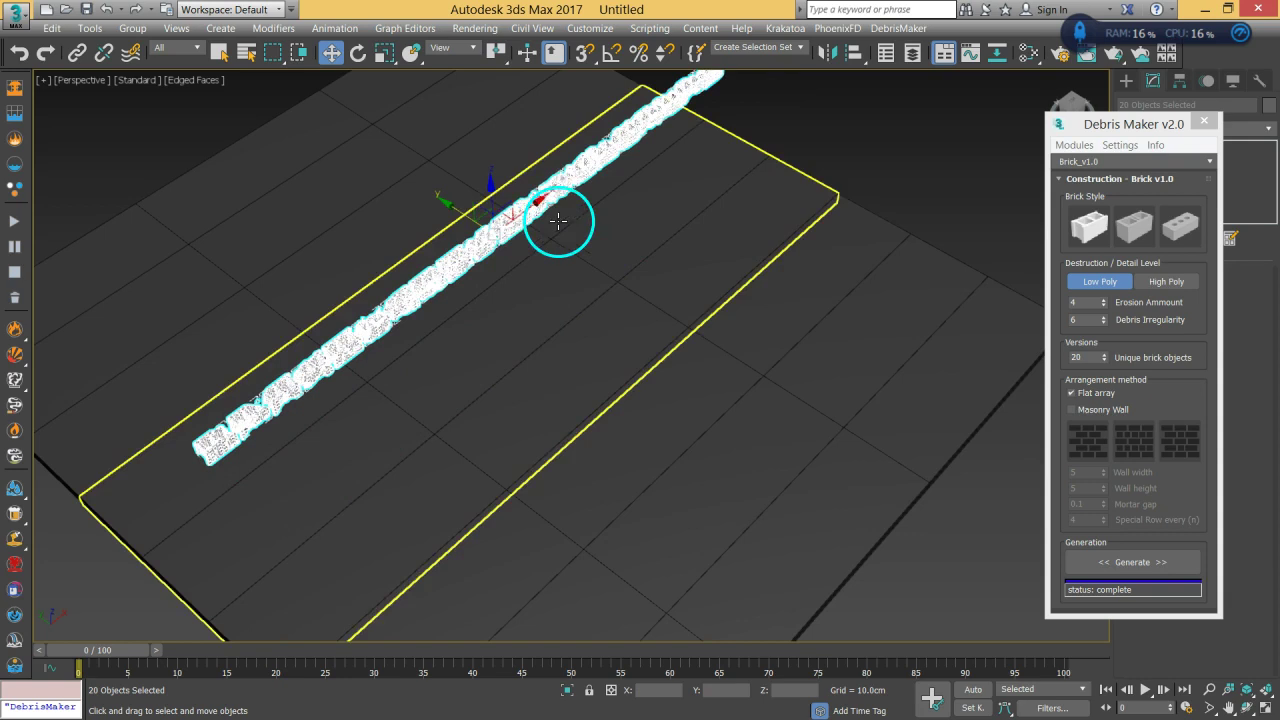
left_click_drag(534, 200, 457, 246)
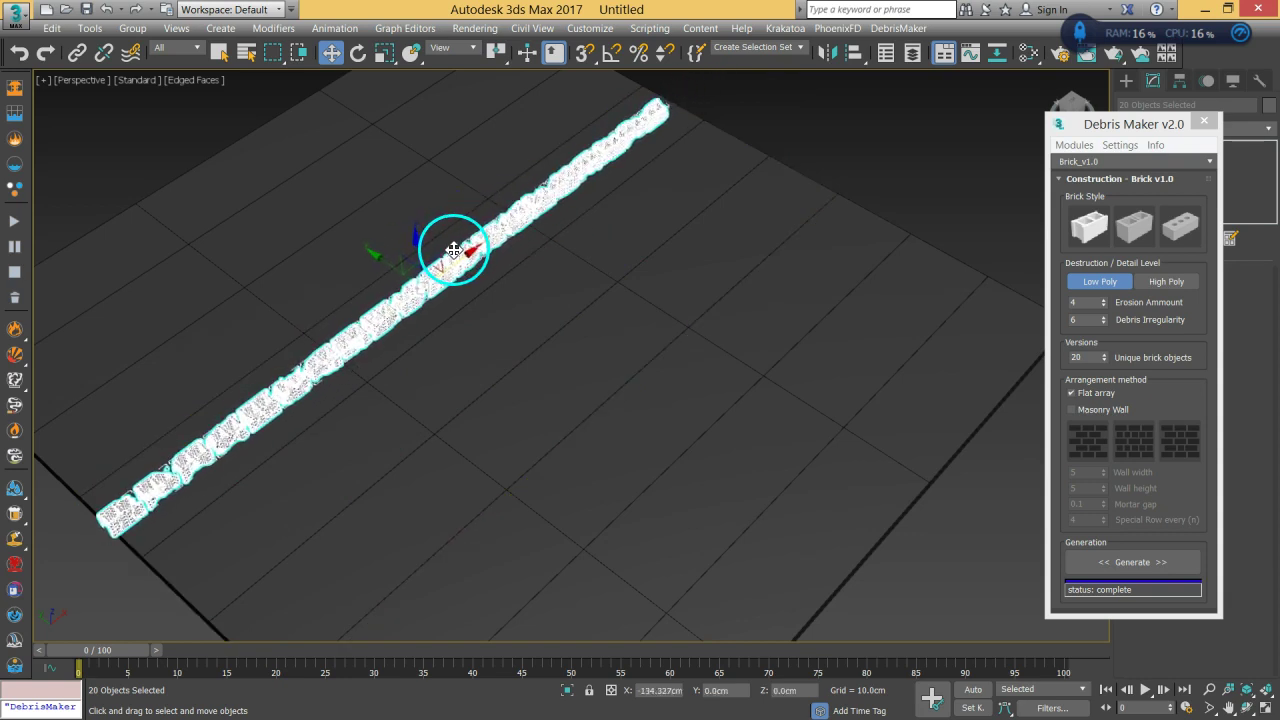
middle_click_drag(591, 291, 617, 246, "alt")
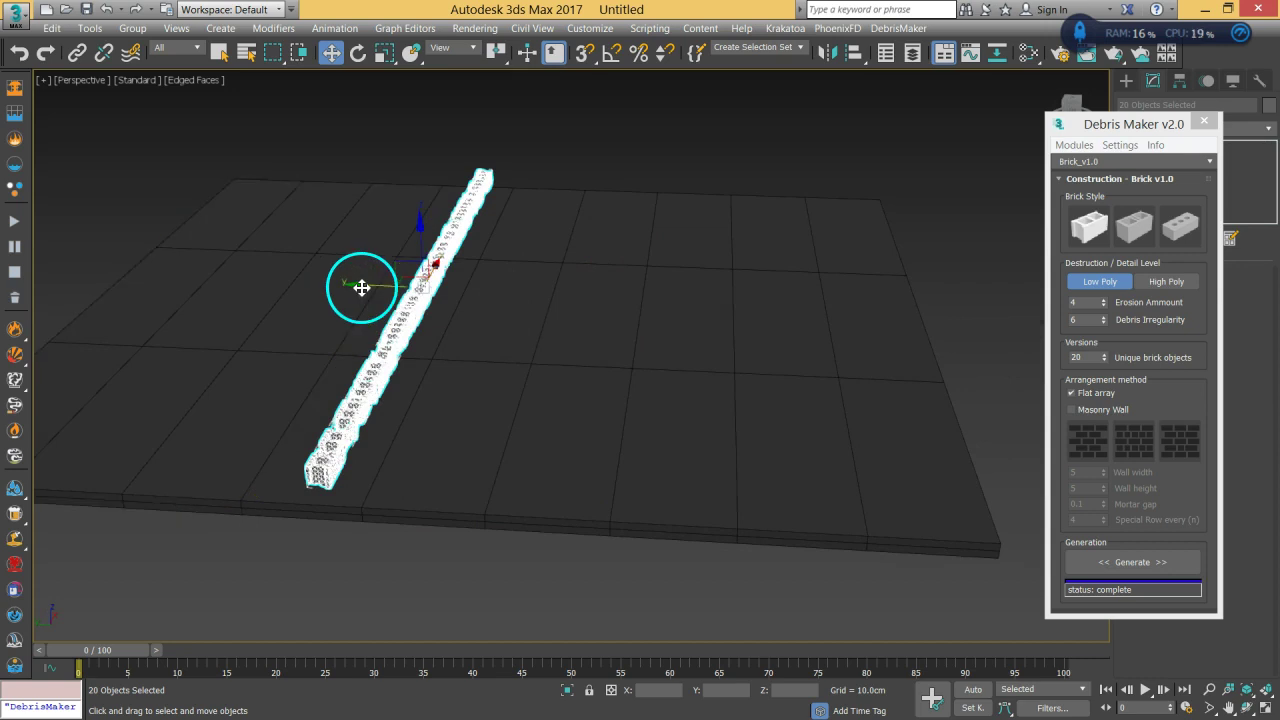
left_click_drag(377, 286, 329, 277)
Lower the brick row by about 26 cm in the Front view to rest it on the ground, and return to Perspective.
middle_click_drag(486, 286, 353, 237, "alt")
key("f")
middle_click_drag(420, 297, 363, 337)
left_click_drag(678, 155, 670, 221)
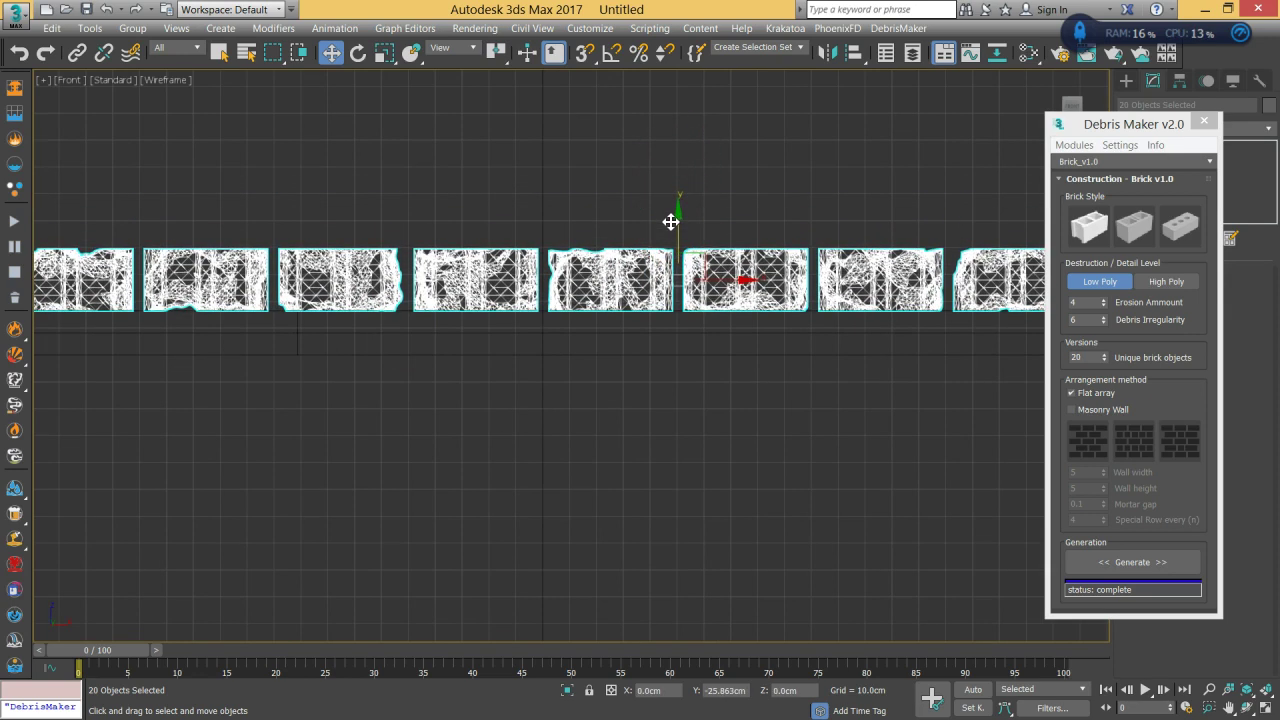
key("p")
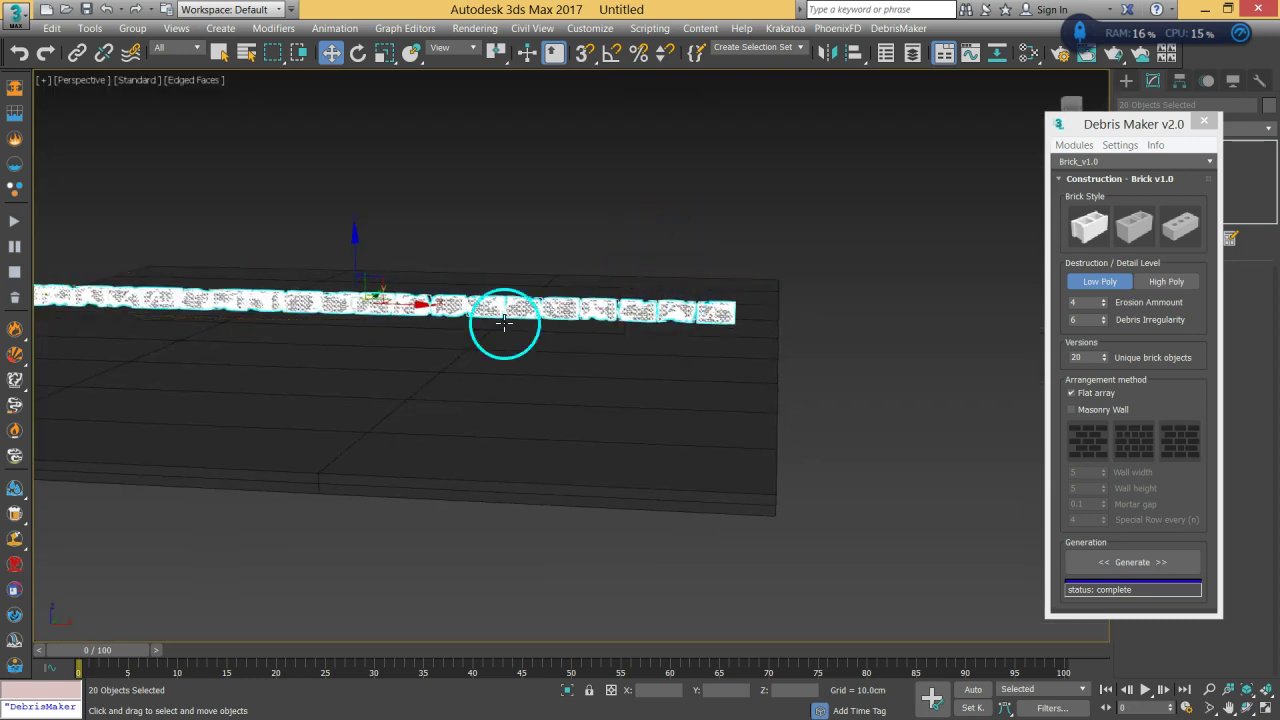
Fine-tune the brick row's uniform scale and move it into line with the left pavement's inner edge.
middle_click_drag(360, 305, 444, 313, "alt")
left_click(383, 55)
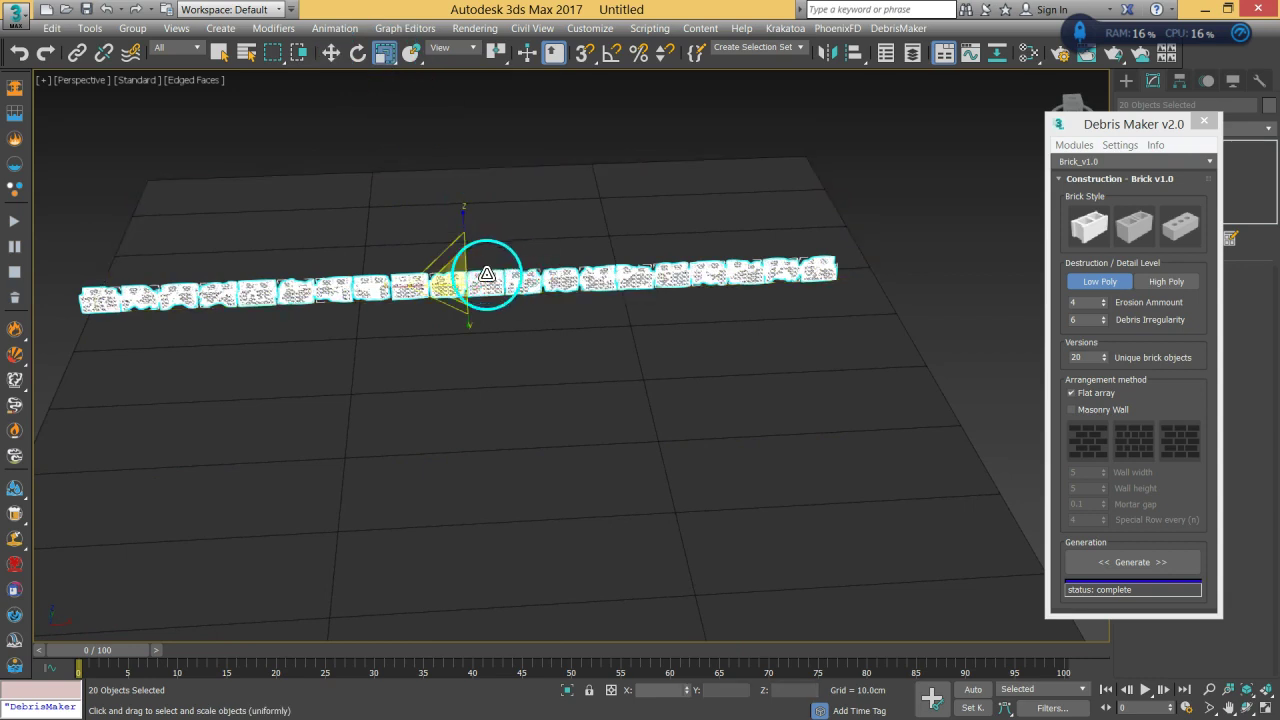
left_click_drag(452, 283, 455, 279)
left_click(331, 53)
left_click_drag(517, 283, 543, 293)
middle_click_drag(543, 293, 727, 379, "alt")
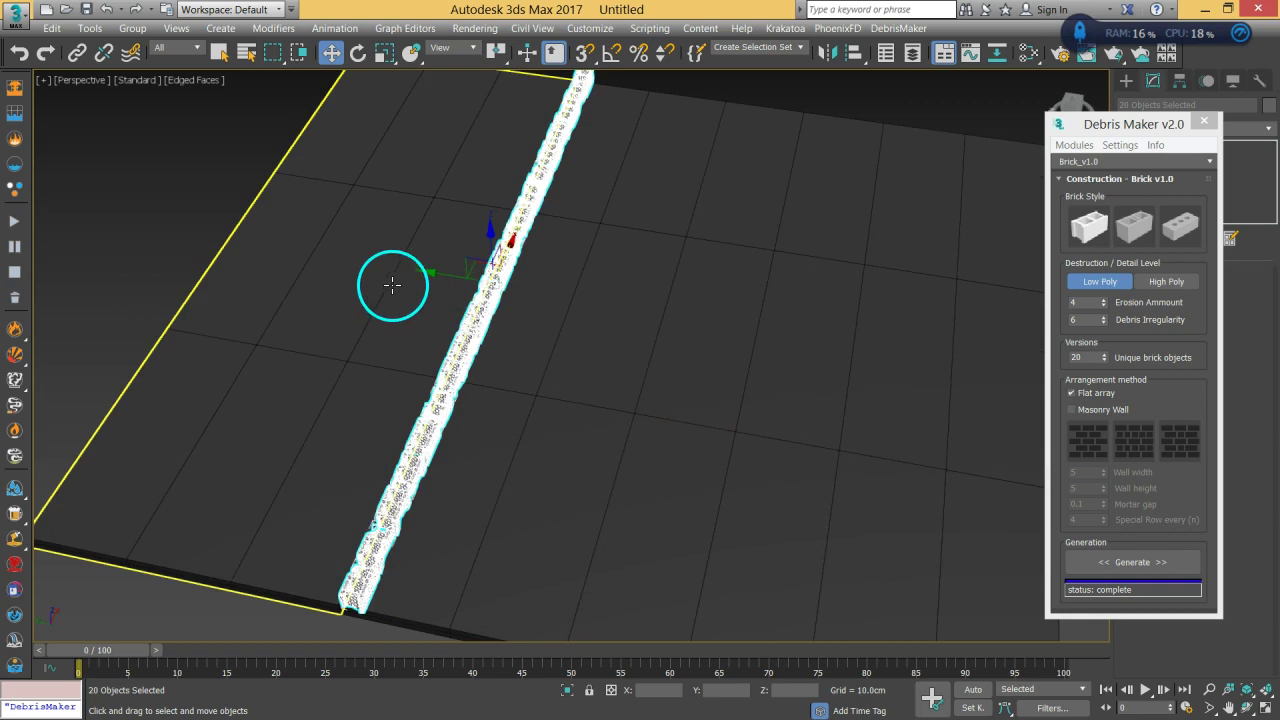
Clone the brick row as one copy along the opposite pavement's edge, rotate the copy about the vertical axis with Angle Snap, and deselect it.
left_click_drag(426, 271, 690, 336, "shift")
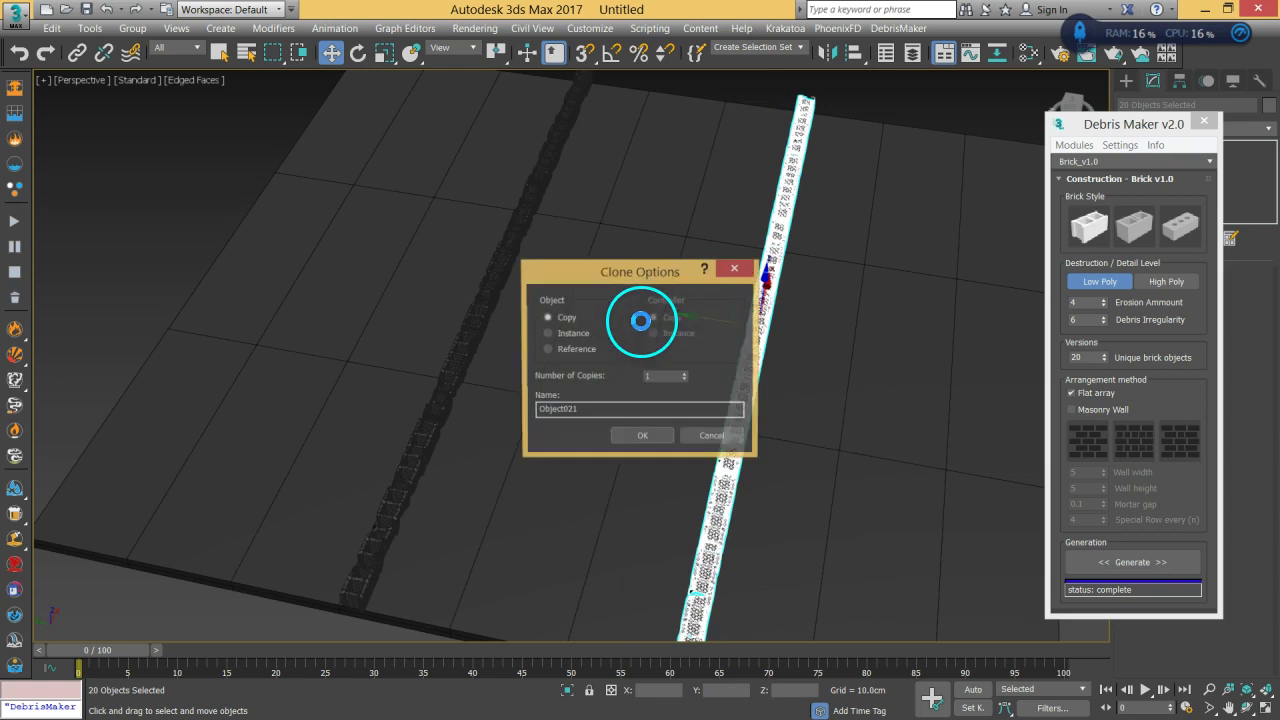
left_click(649, 440)
left_click(358, 53)
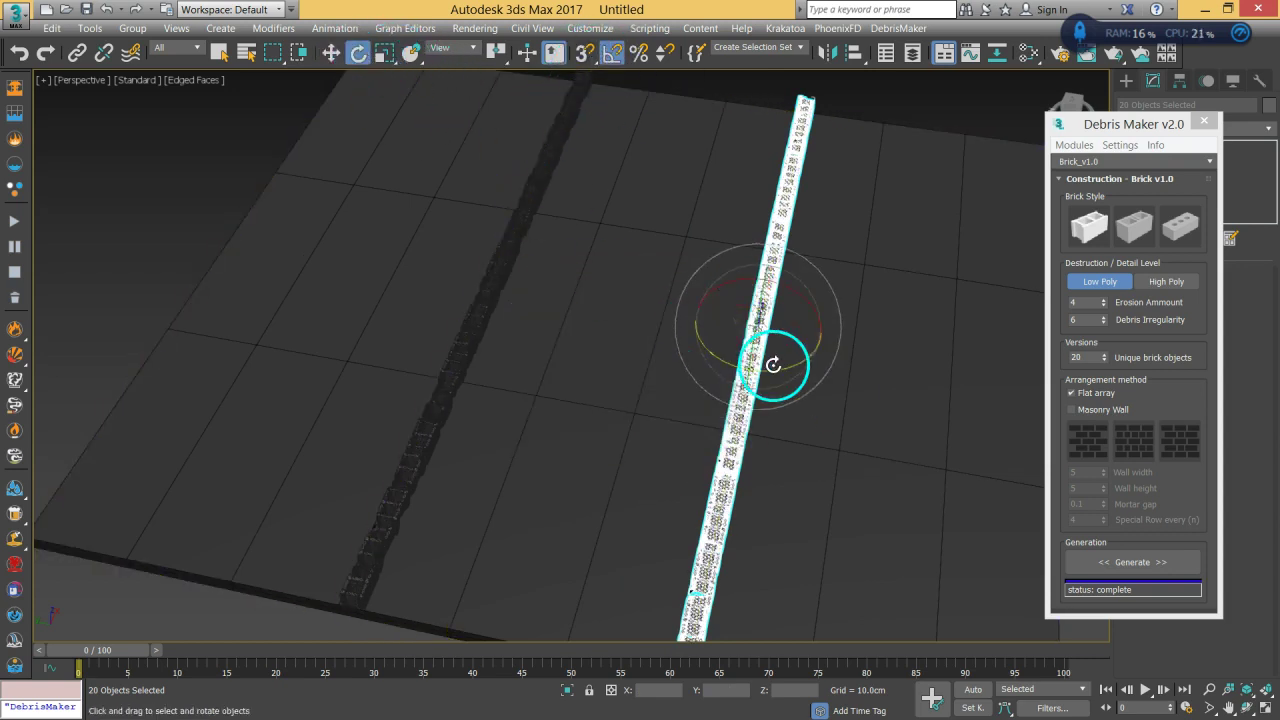
left_click_drag(780, 369, 651, 343)
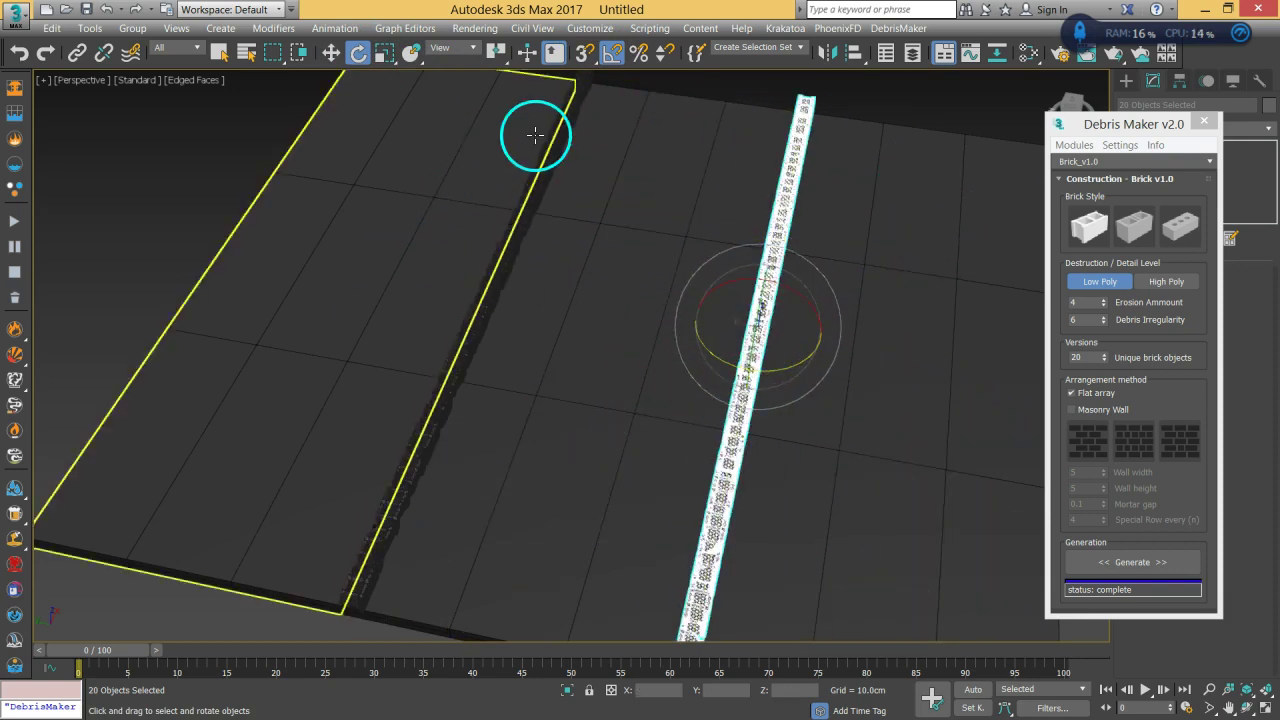
left_click(574, 366)
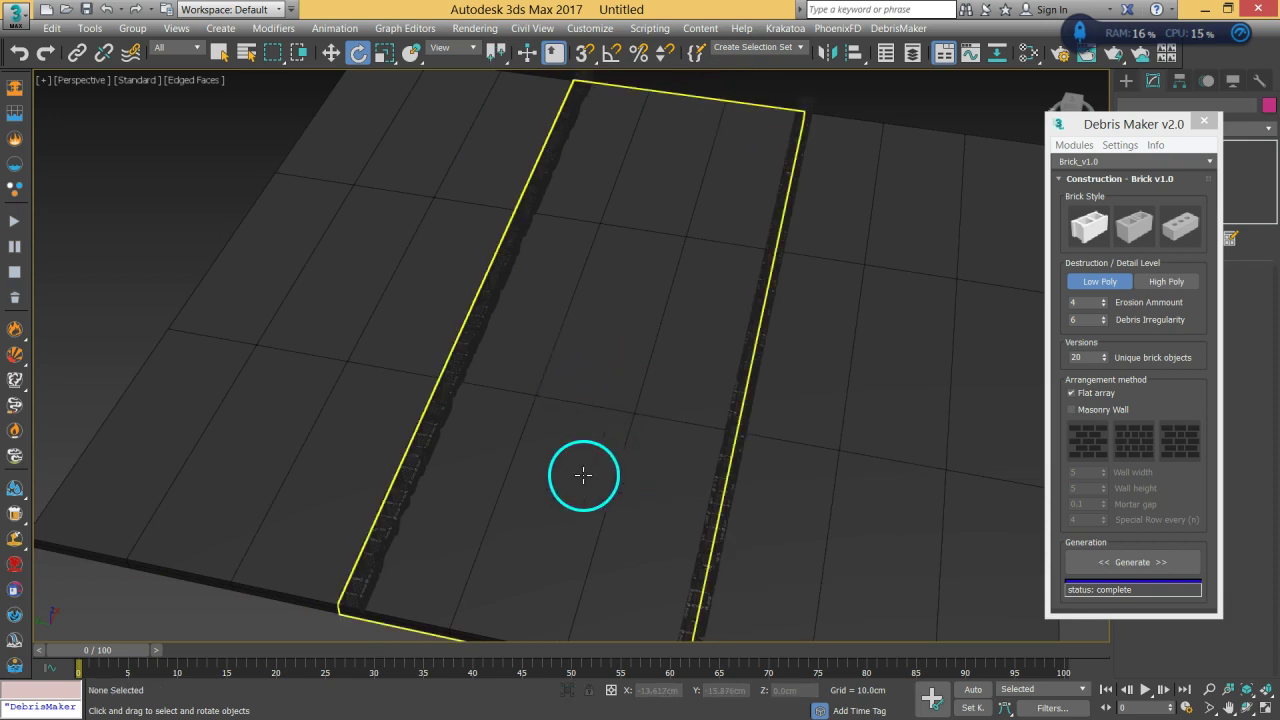
Turn off Edged Faces and examine both brick rows along the pavement edges from several angles.
middle_click_drag(585, 429, 621, 387, "alt")
scroll(621, 387, "up", 4)
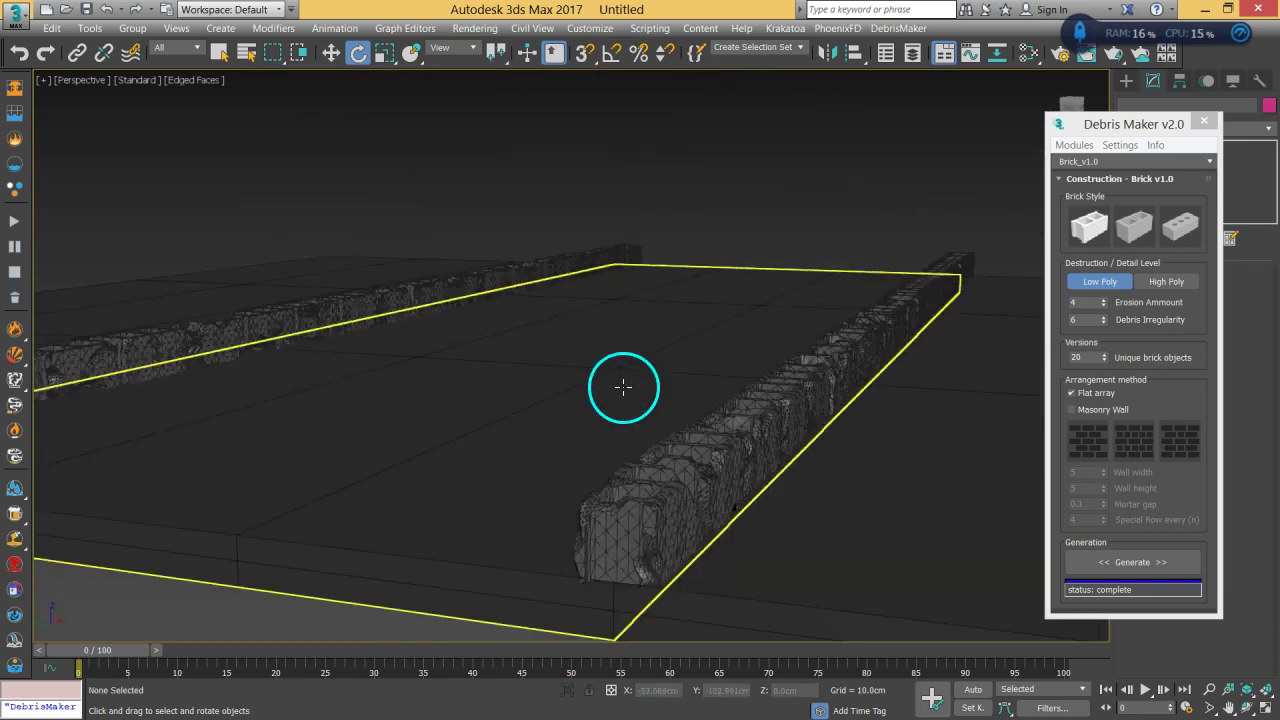
key("F4")
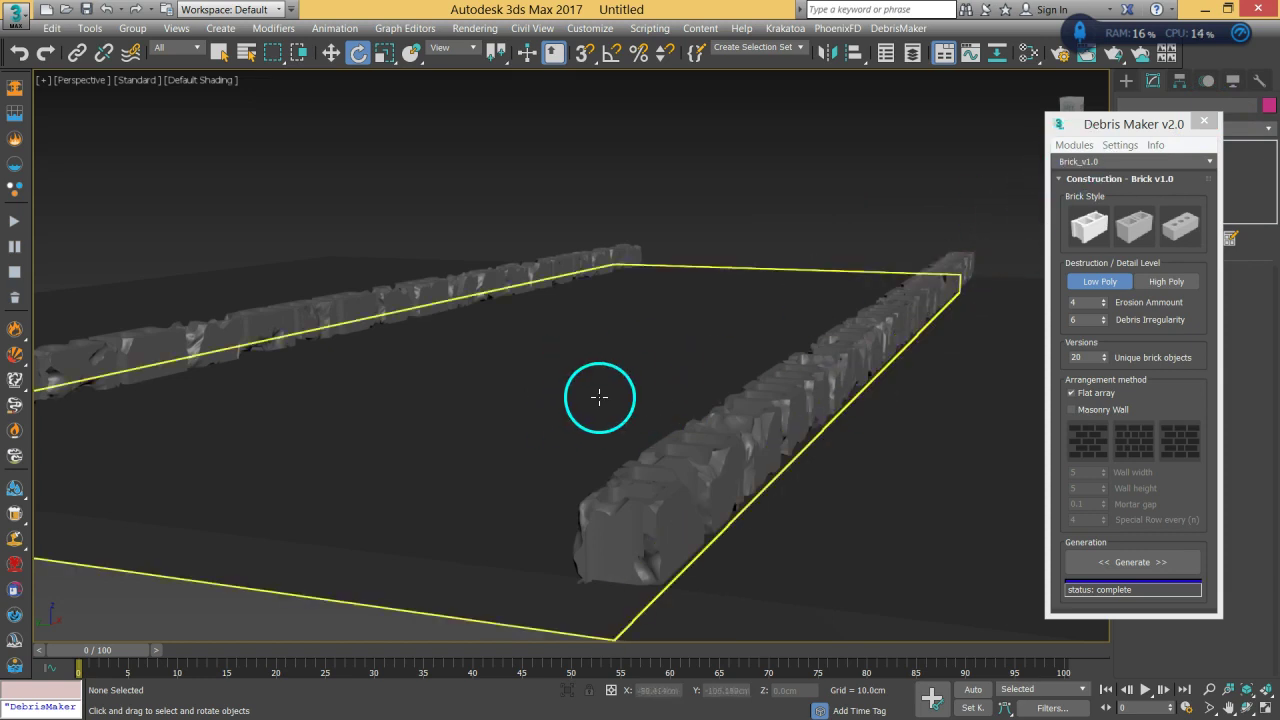
middle_click_drag(503, 380, 577, 363, "alt")
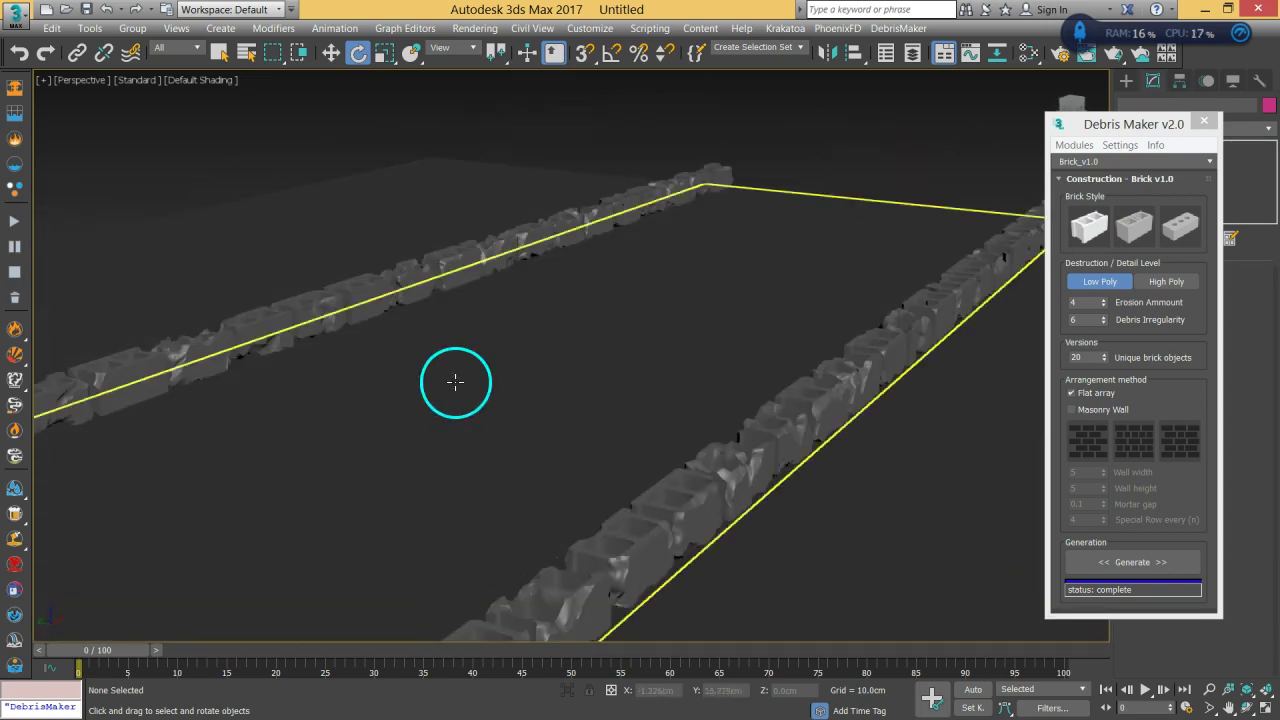
middle_click_drag(291, 500, 429, 466, "alt")
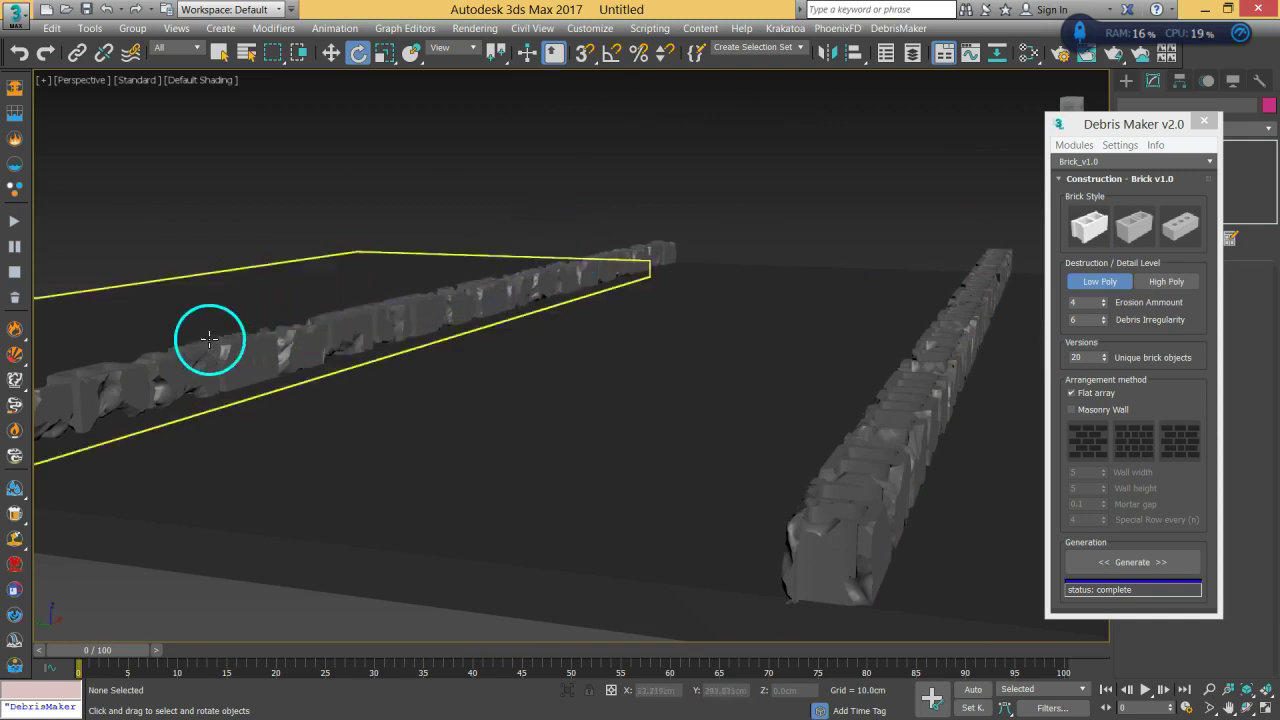
middle_click_drag(314, 351, 538, 217)
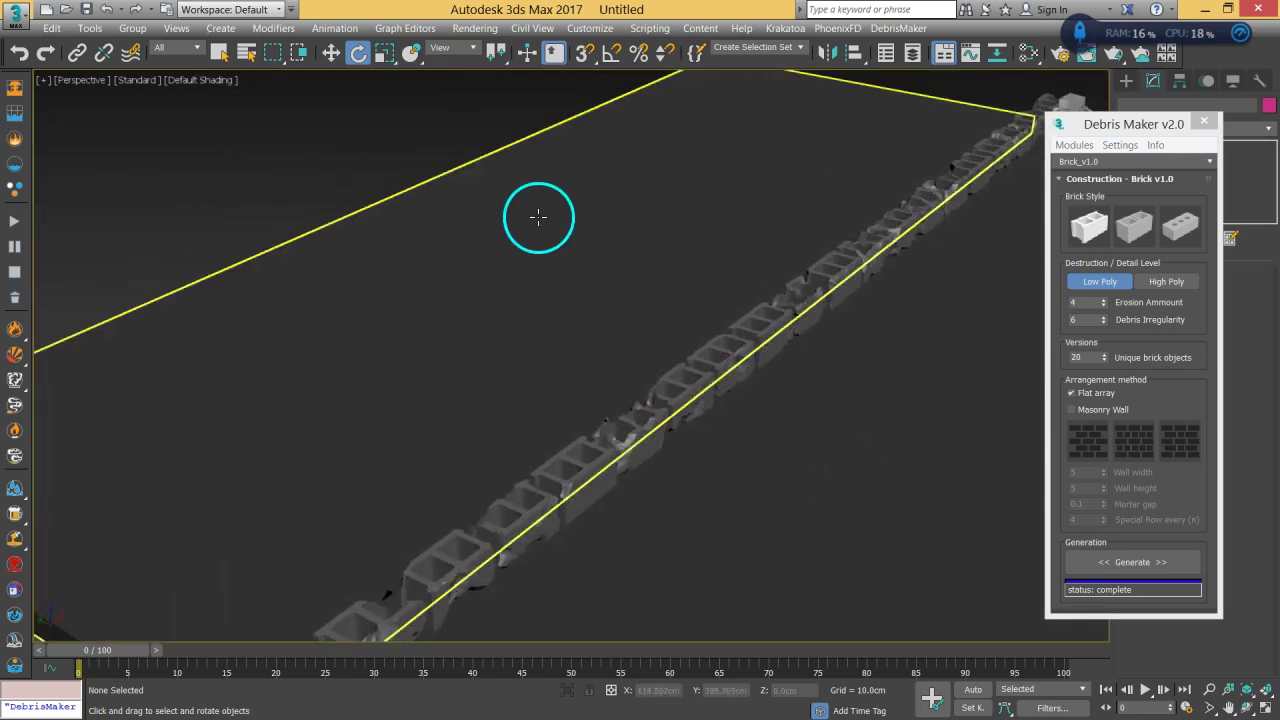
middle_click_drag(643, 257, 692, 308, "alt")
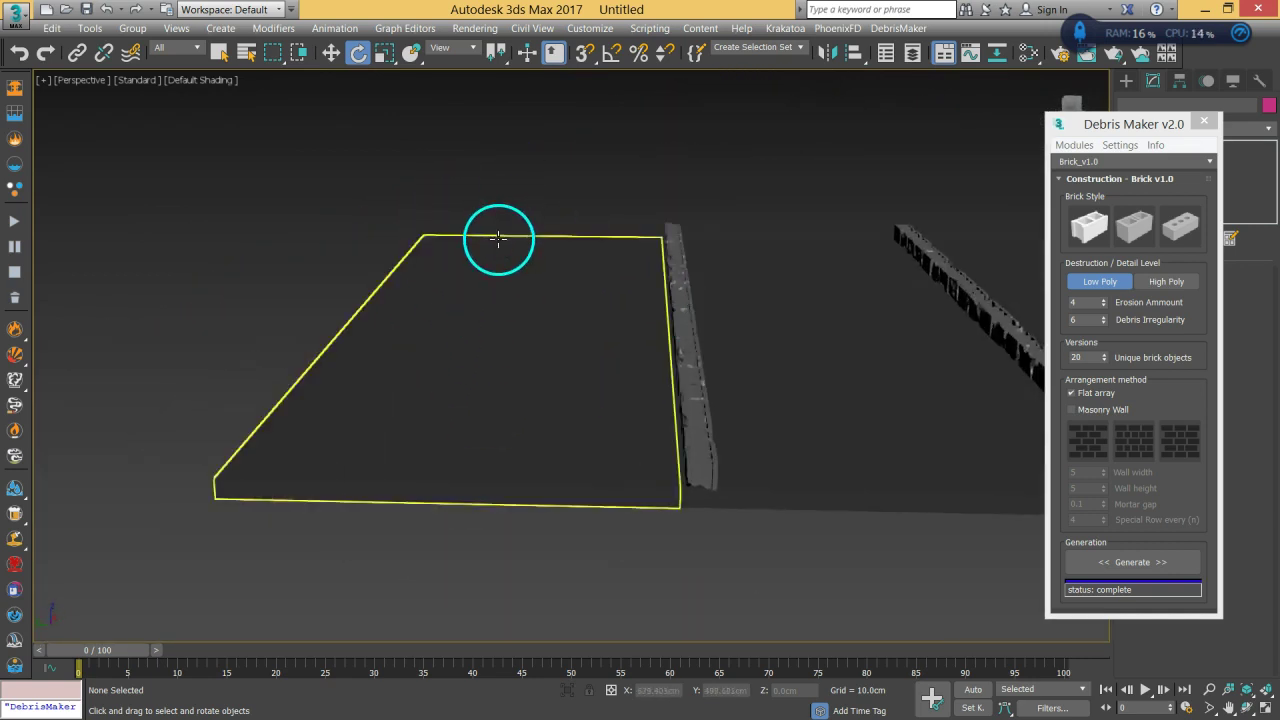
middle_click_drag(489, 408, 529, 400, "alt")
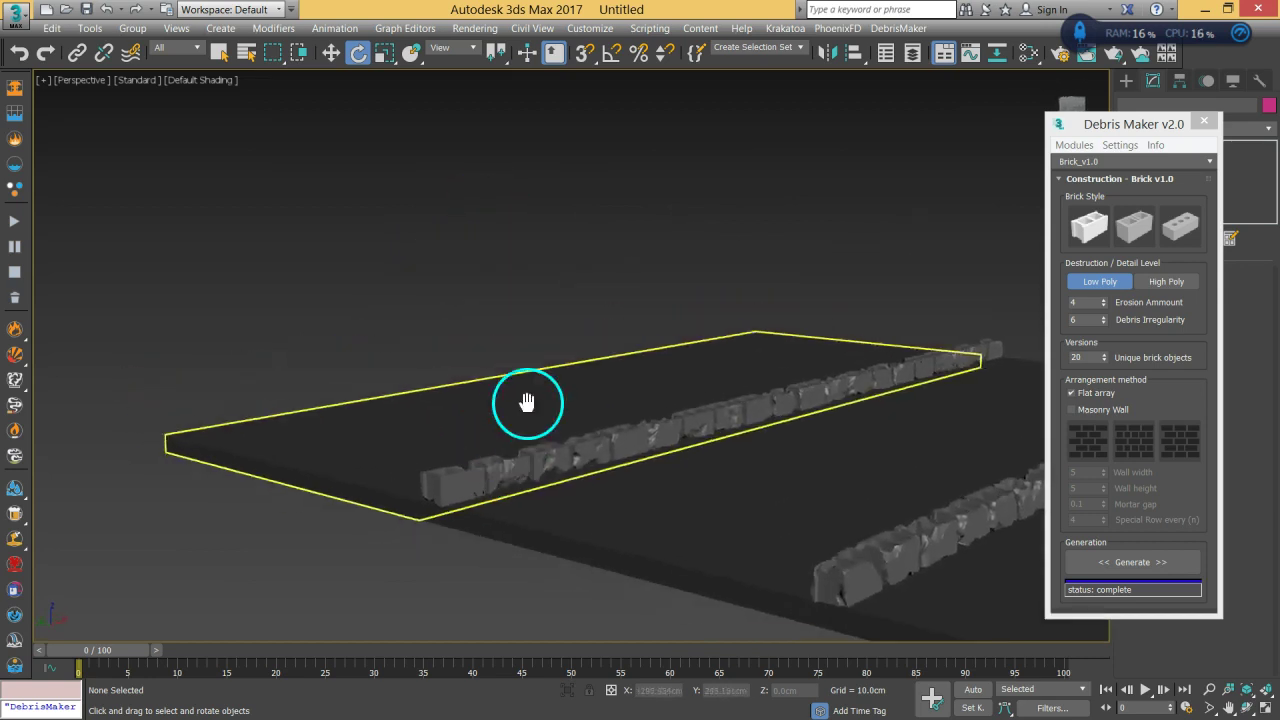
middle_click_drag(603, 380, 679, 375, "alt")
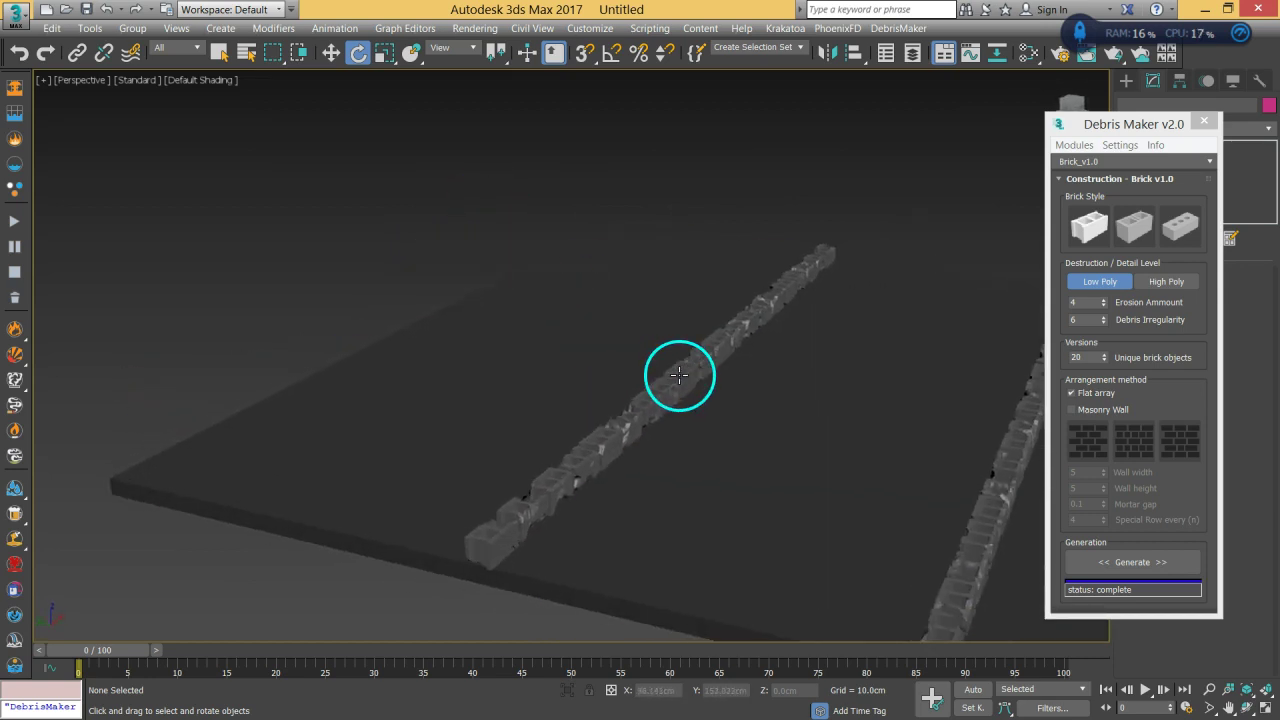
Close the Debris Maker window and select the left pavement.
left_click(1207, 124)
left_click(1127, 81)
left_click(1160, 179)
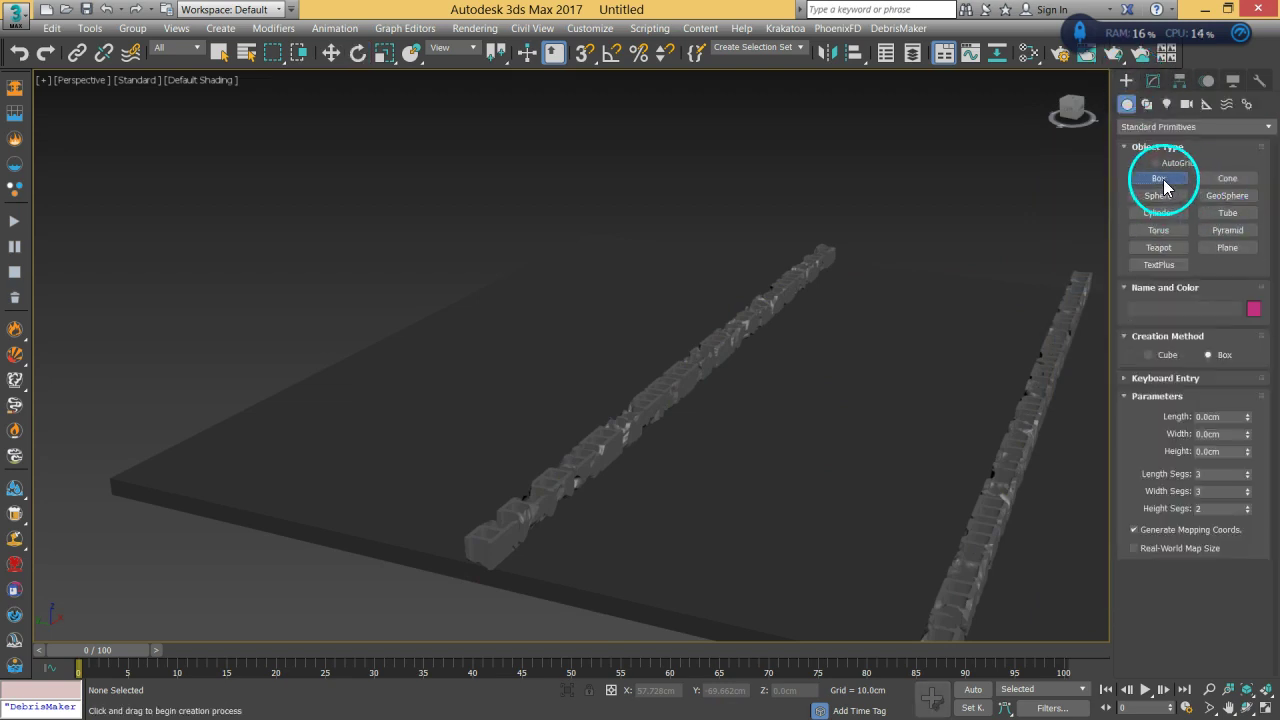
left_click(219, 53)
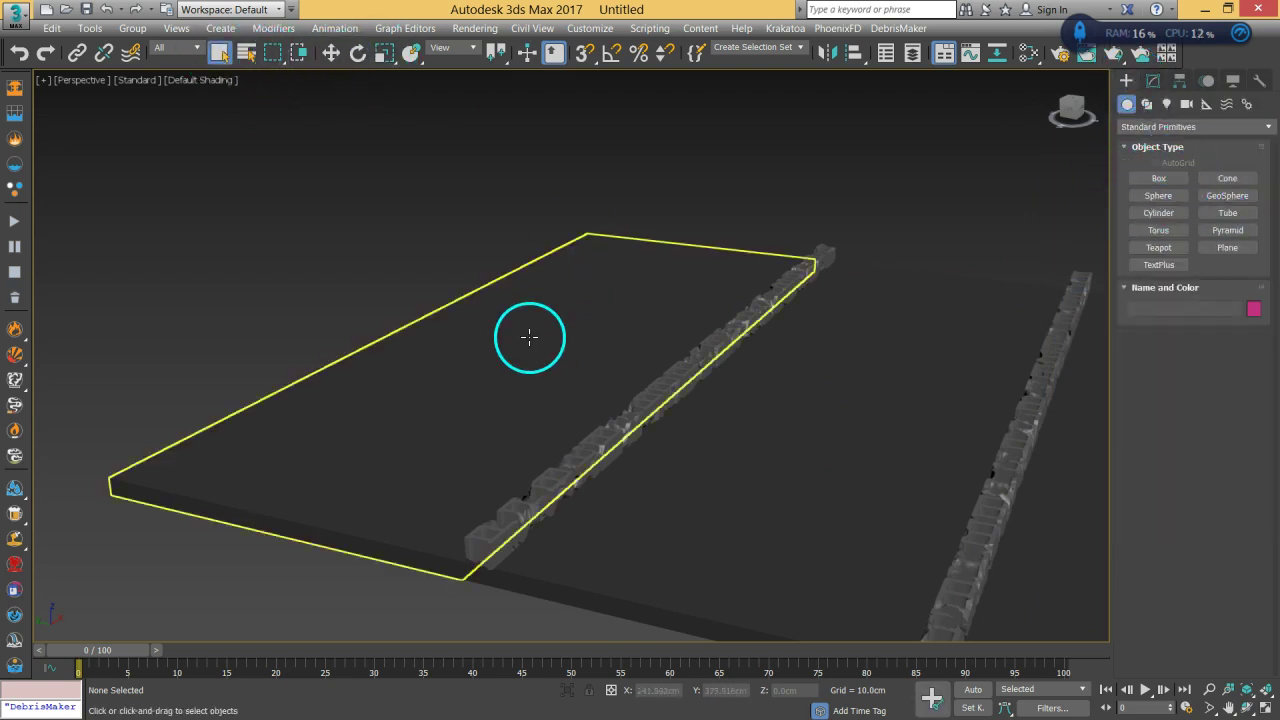
left_click(635, 322)
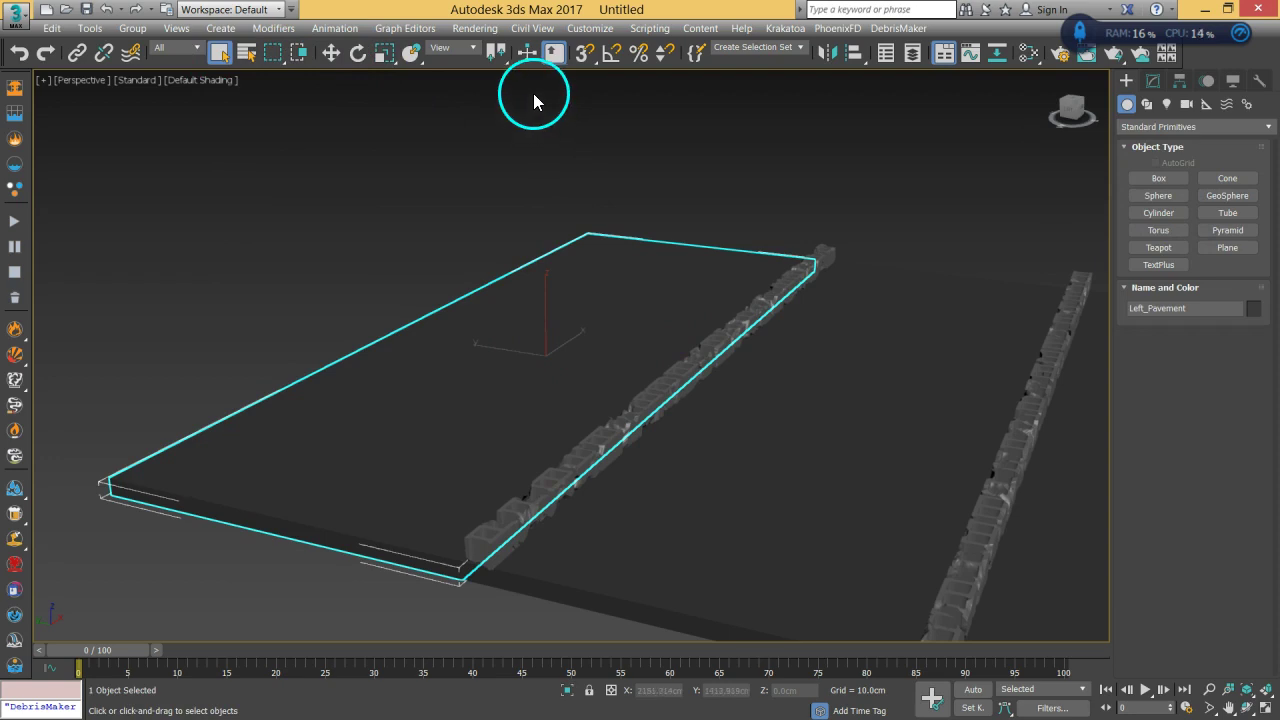
Clone the left pavement as one copy rotated 90 degrees about the X axis with Angle Snap, forming an upright wall.
left_click(358, 54)
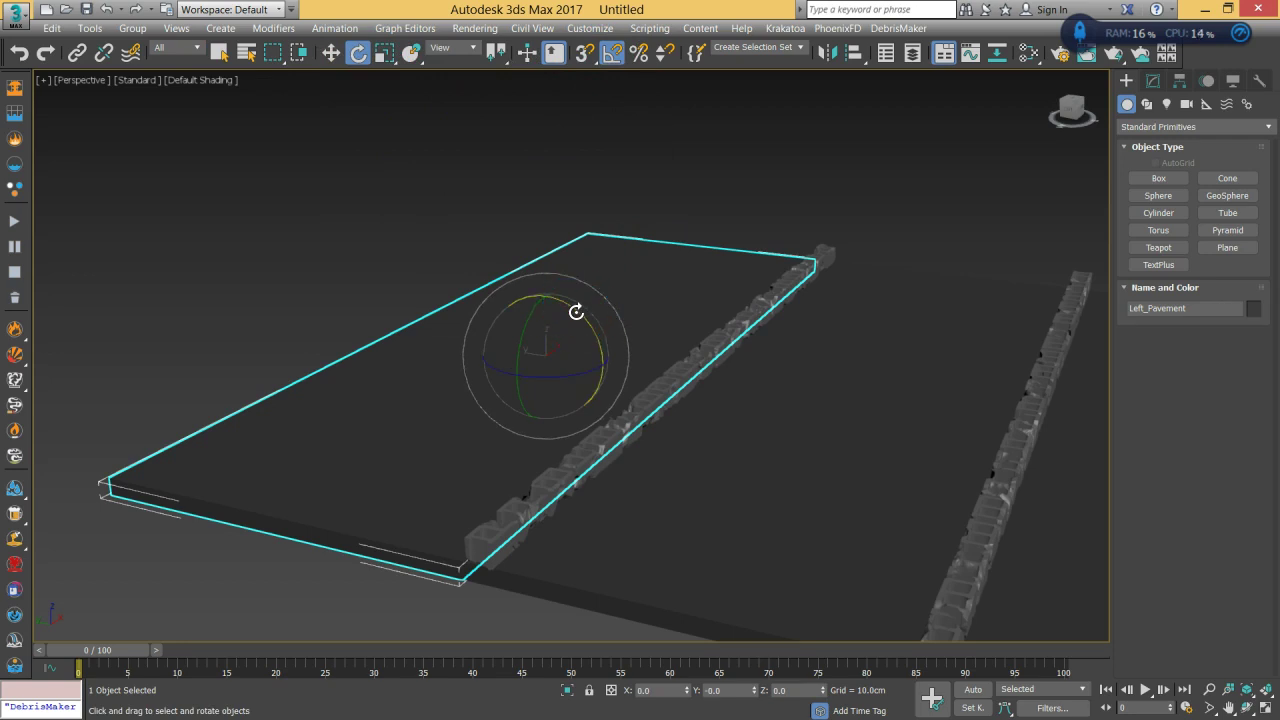
left_click_drag(576, 312, 584, 333)
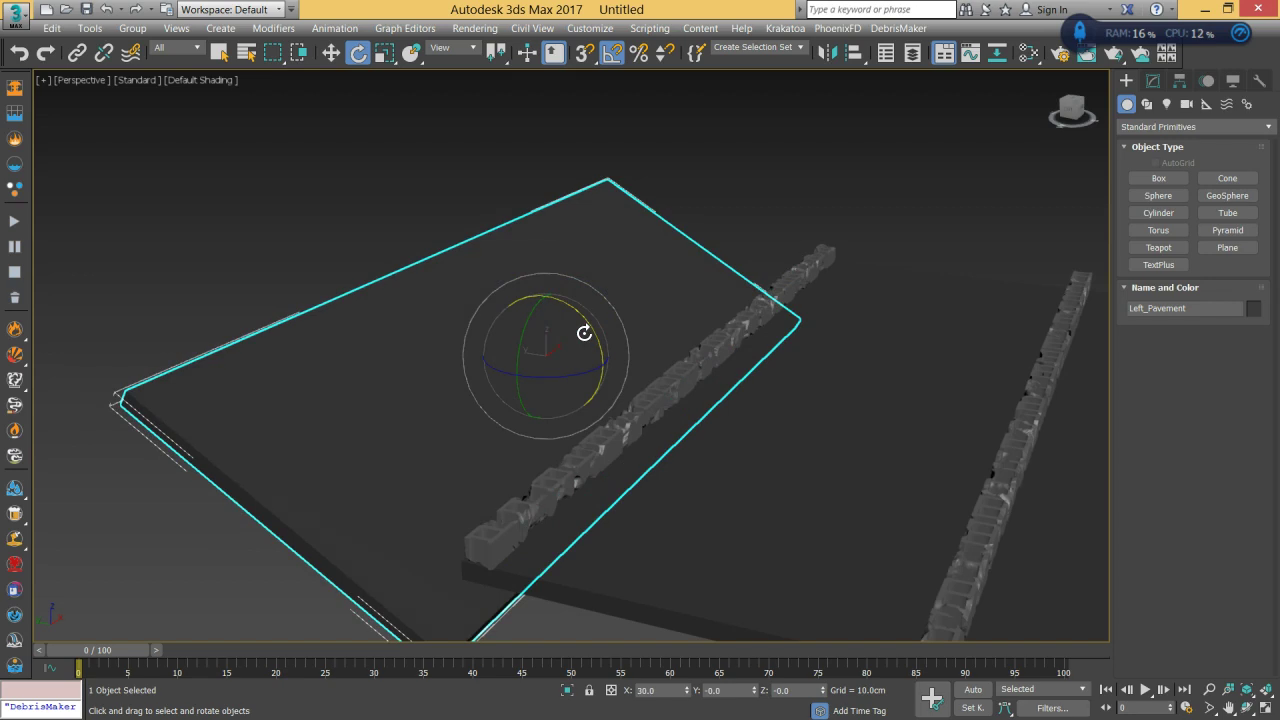
right_click(586, 334)
left_click_drag(588, 322, 609, 385)
left_click(617, 410)
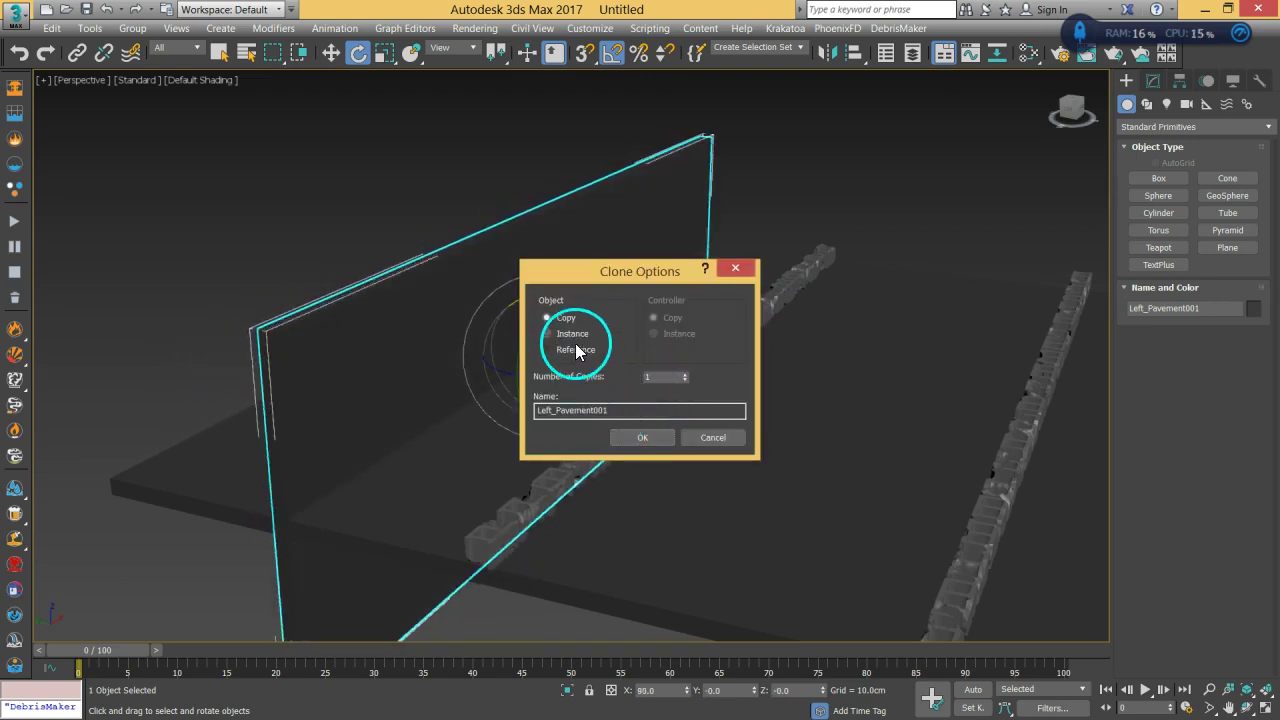
left_click(642, 437)
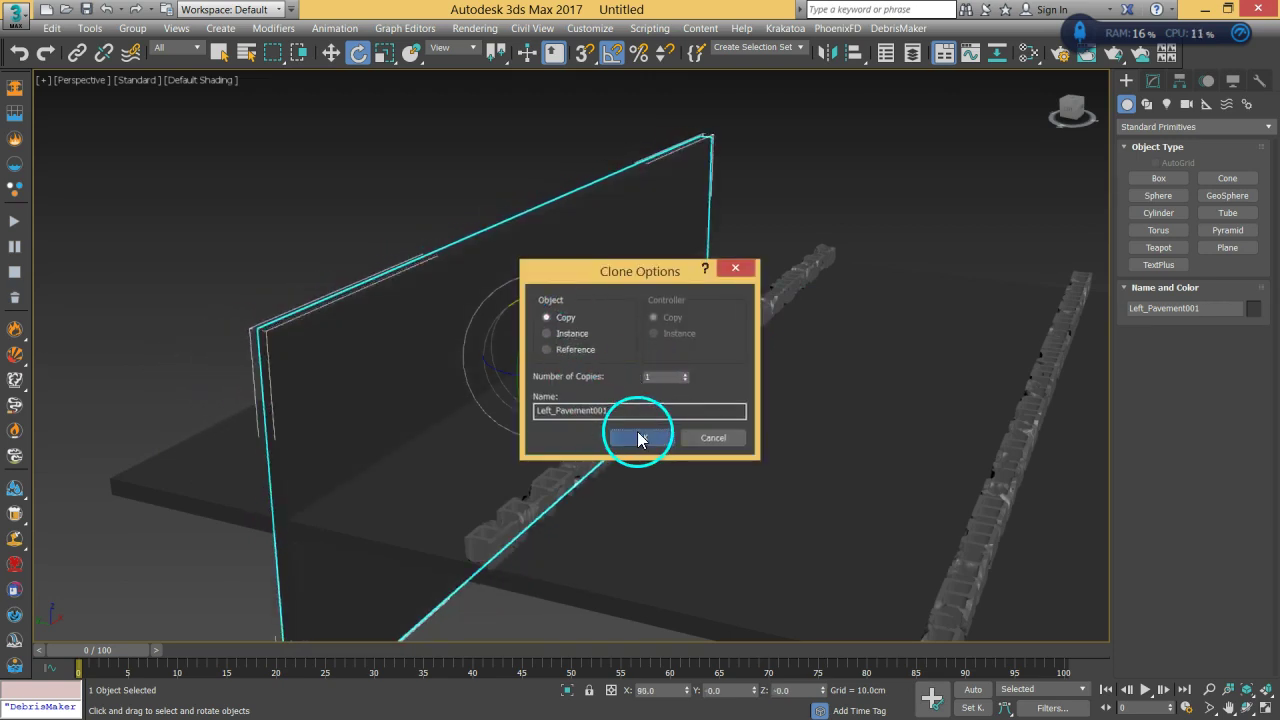
Raise the upright wall until its lower edge rests on the left pavement, using wireframe display to refine the height.
left_click(330, 52)
middle_click_drag(583, 434, 557, 375, "alt")
left_click_drag(557, 375, 549, 227)
middle_click_drag(549, 226, 679, 318, "alt")
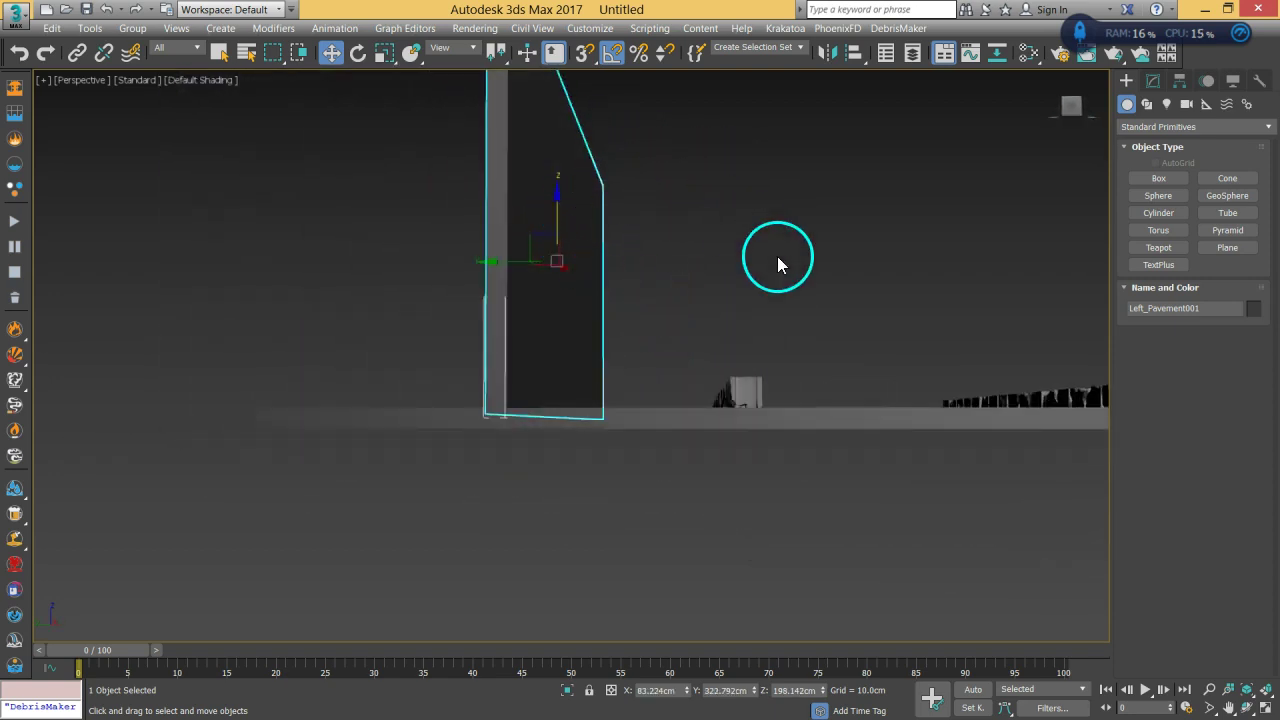
key("F3")
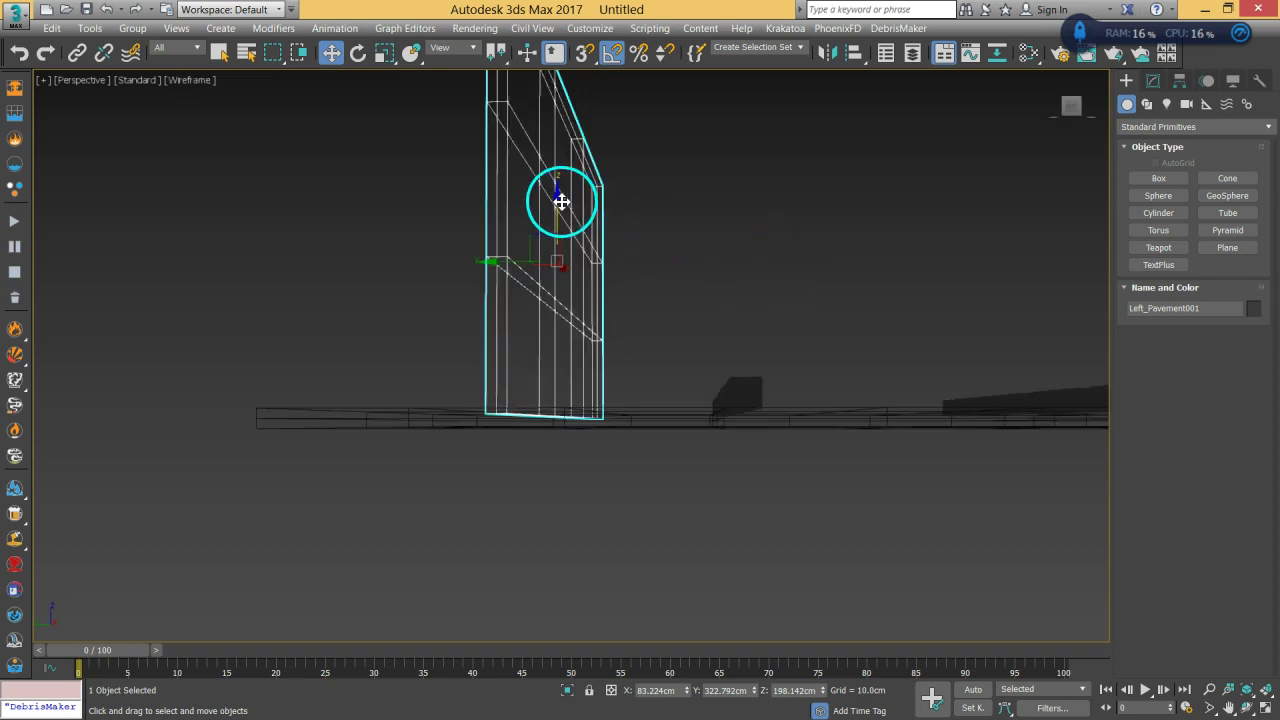
left_click_drag(561, 201, 561, 199)
Shift the wall about 62 cm along the Y axis toward the left pavement's outer edge.
middle_click_drag(561, 199, 647, 242, "alt")
middle_click_drag(771, 266, 714, 309, "alt")
scroll(687, 278, "down", 3)
left_click_drag(500, 277, 468, 270)
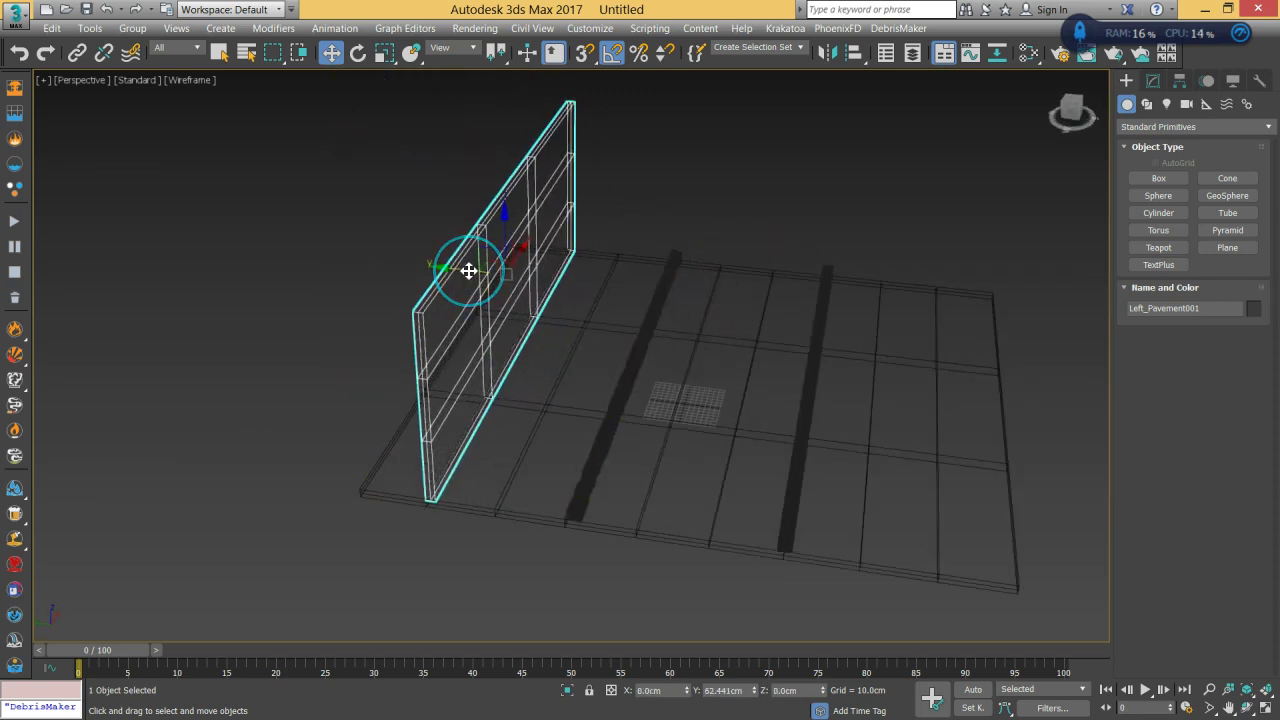
Clone the wall as one copy along the Y axis onto the opposite pavement.
middle_click_drag(621, 294, 366, 286, "alt")
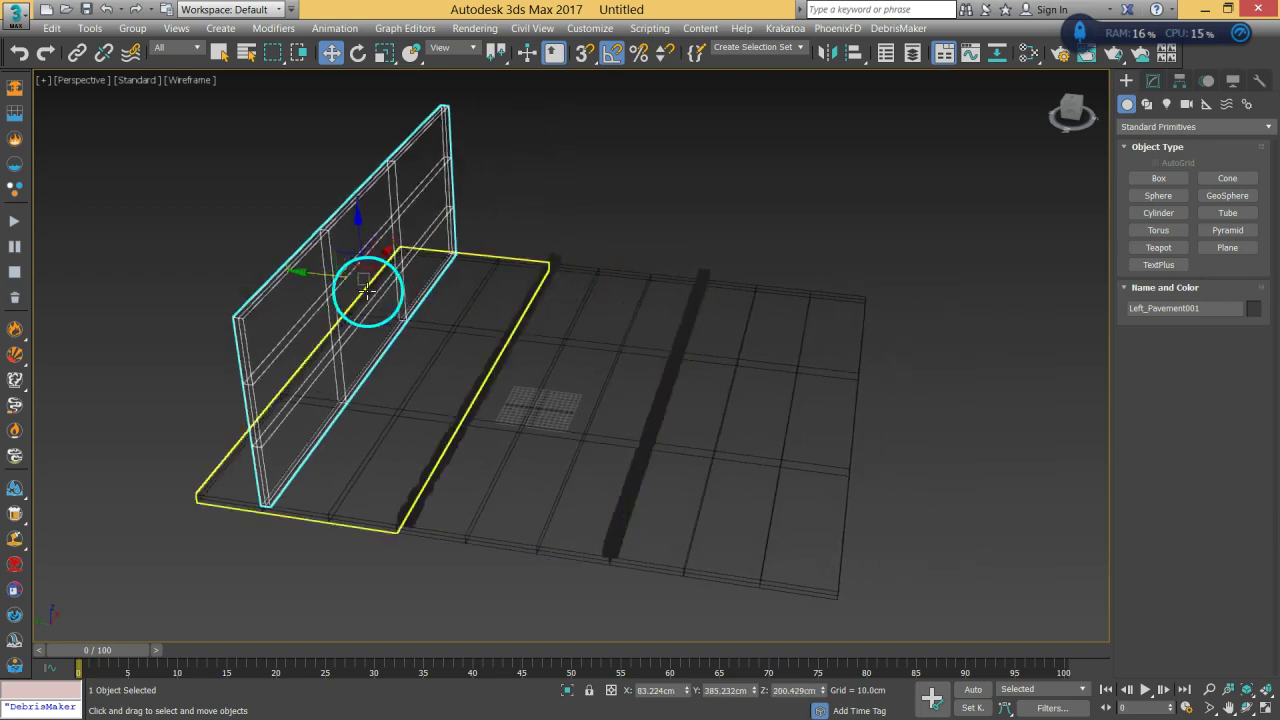
left_click_drag(314, 277, 742, 335, "shift")
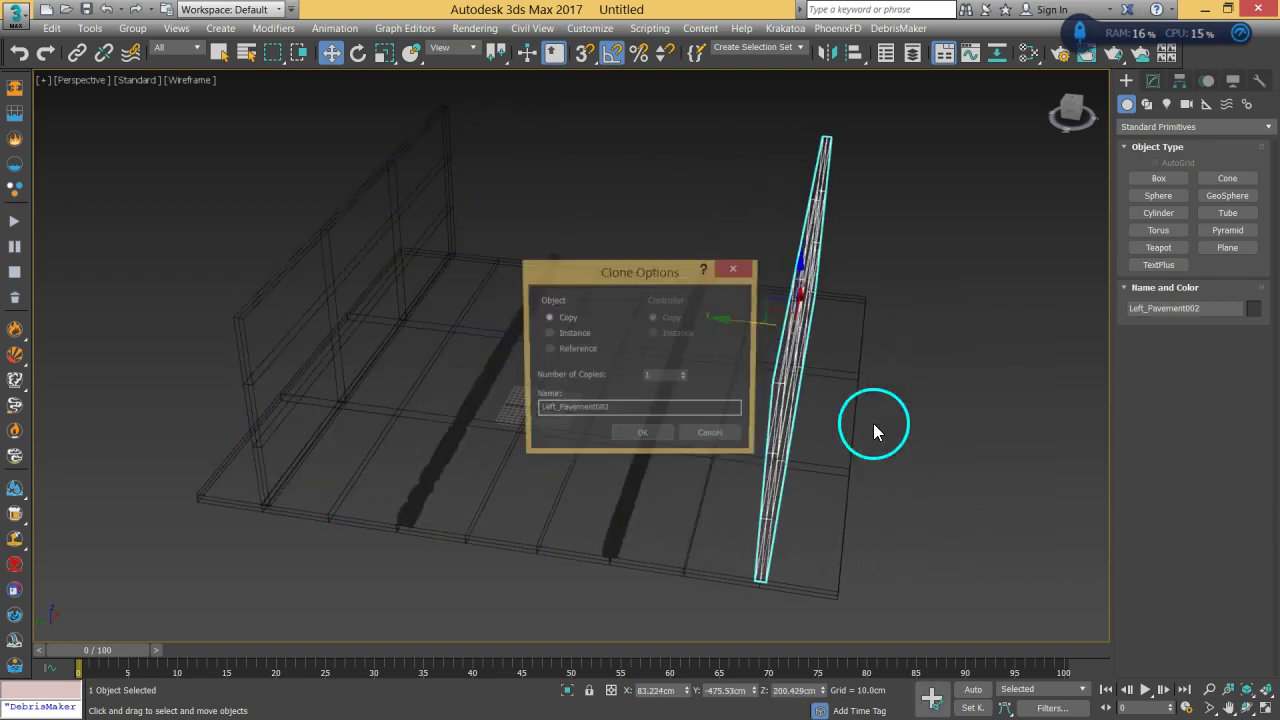
left_click(641, 432)
Return to shaded display and examine both walls and the brick rows from street level and from outside.
mouse_move(722, 492)
middle_mouse_down("alt")
mouse_move(623, 459)
mouse_move(663, 458)
mouse_move(728, 486)
mouse_move(656, 471)
mouse_move(686, 480)
middle_mouse_up("alt")
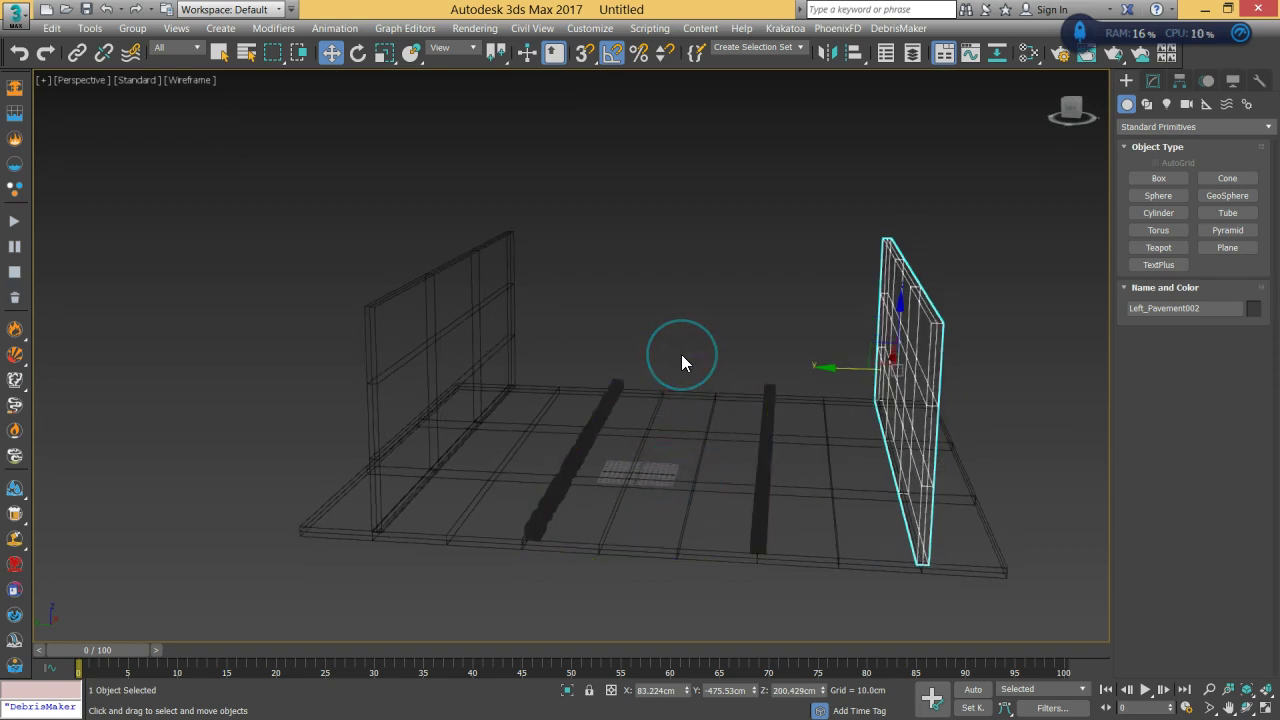
key("F3")
mouse_move(681, 354)
middle_mouse_down("alt")
mouse_move(640, 379)
mouse_move(826, 346)
mouse_move(822, 432)
middle_mouse_up("alt")
scroll(654, 374, "up", 10)
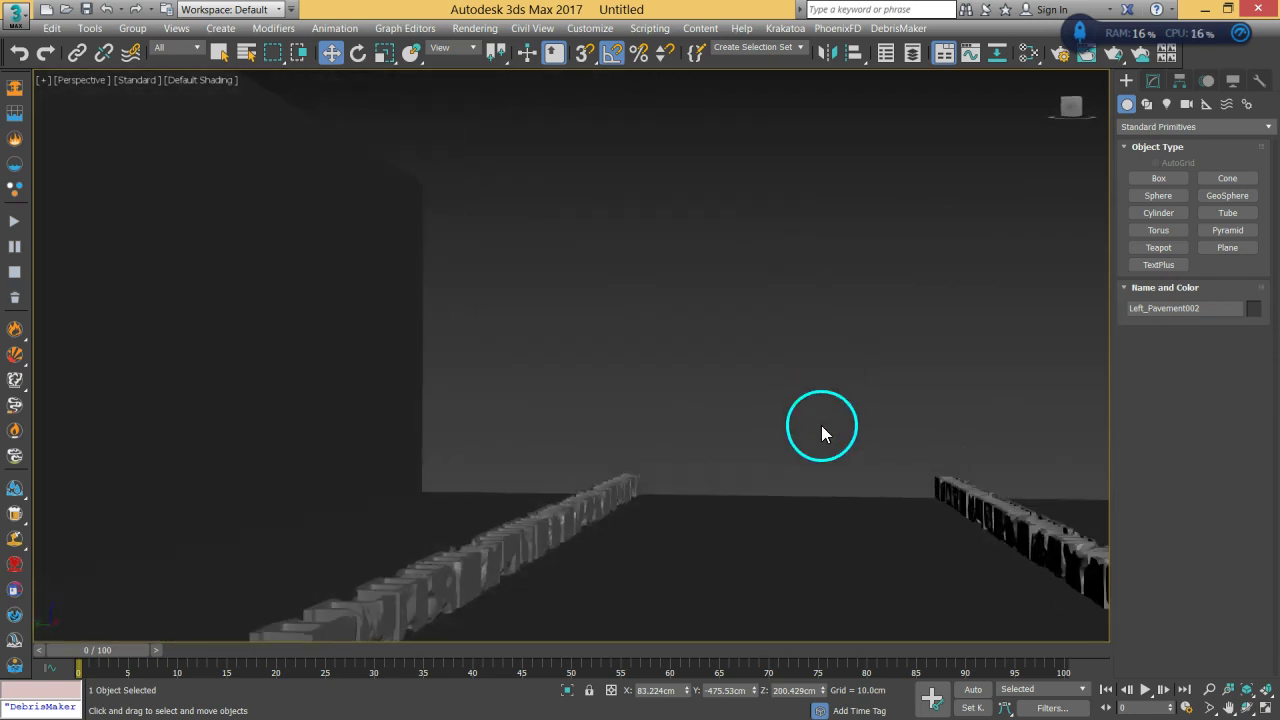
scroll(800, 410, "up", 3)
scroll(810, 422, "up", 3)
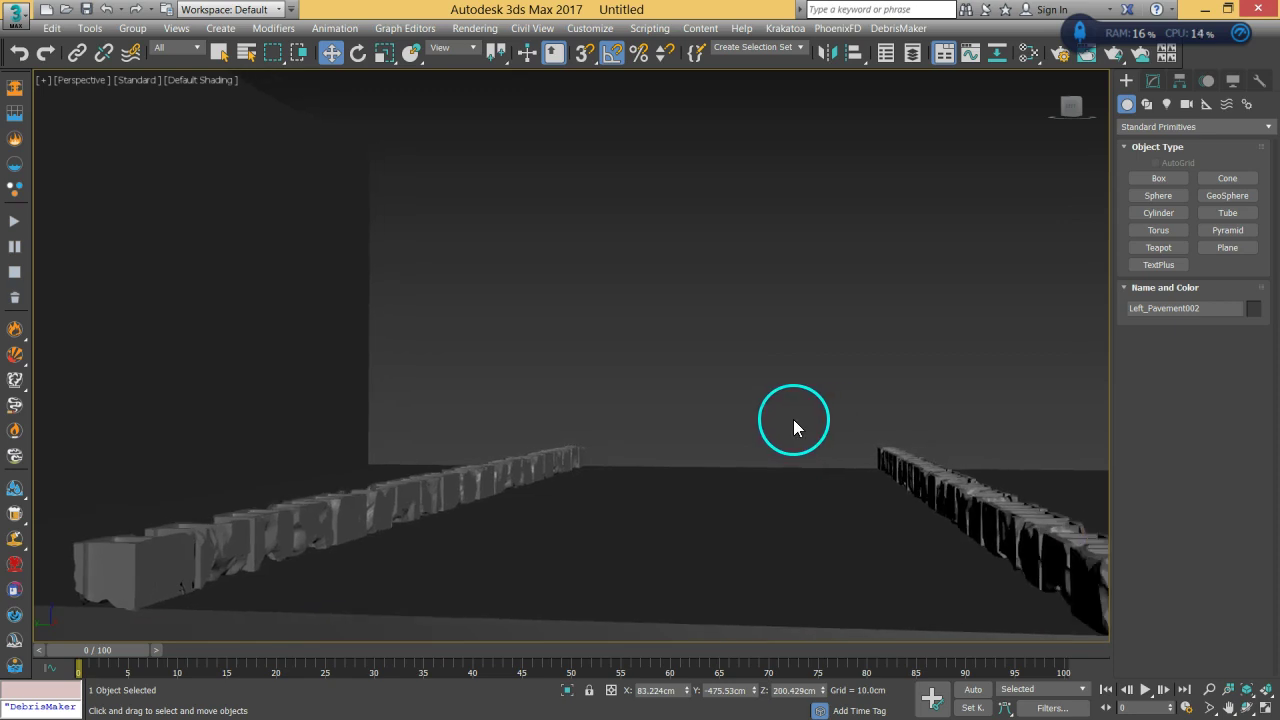
middle_click_drag(793, 420, 697, 412, "alt")
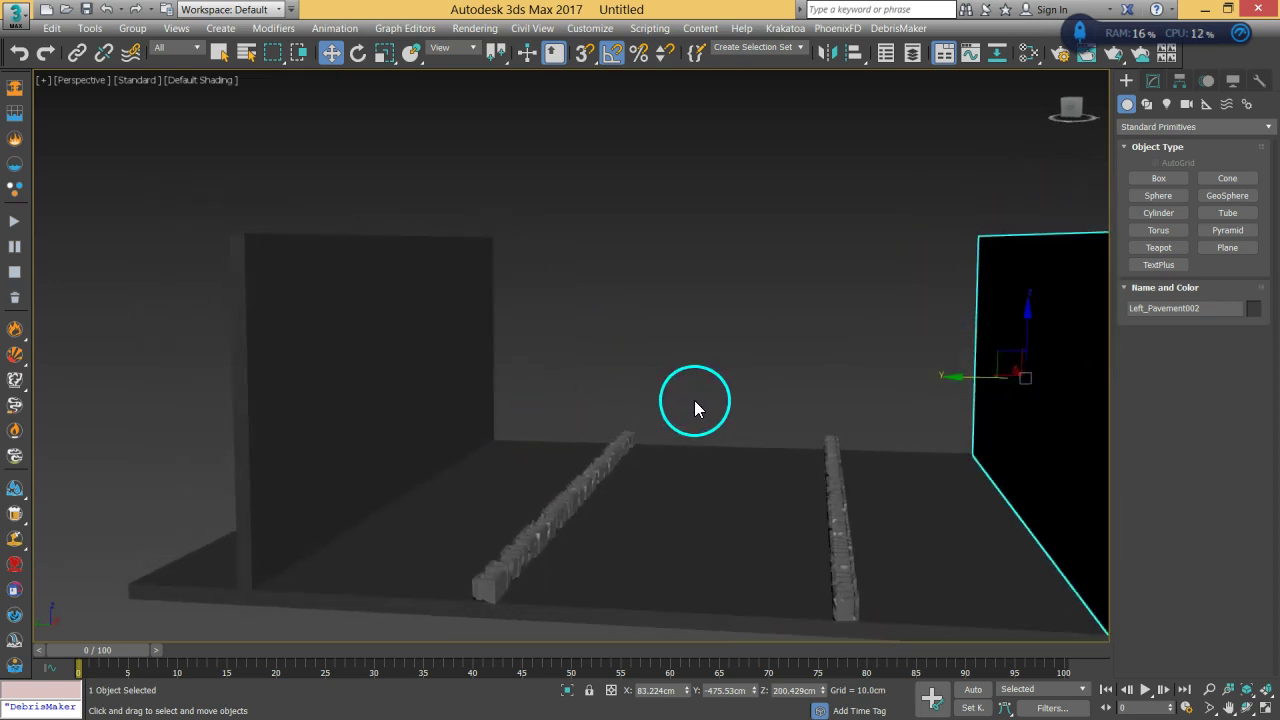
middle_click_drag(671, 486, 743, 491, "alt")
Turn on Edged Faces and delete the wall copy standing on the opposite pavement.
left_click(334, 380)
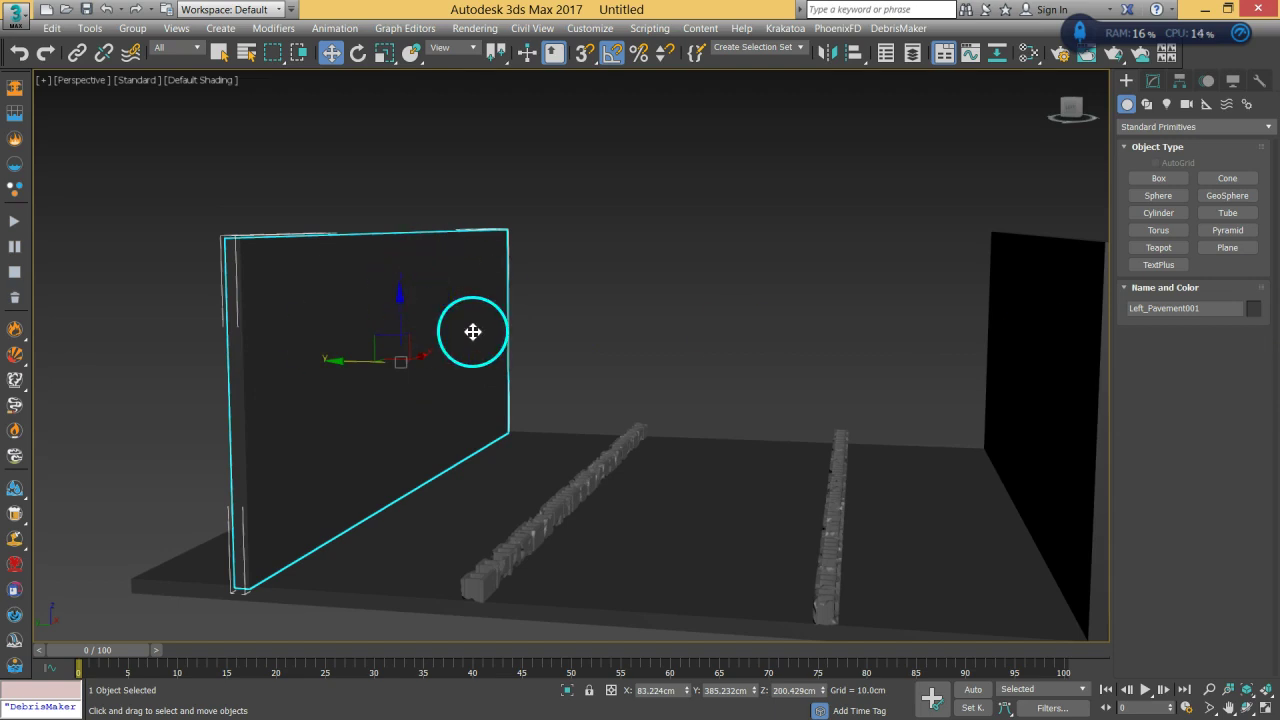
key("F4")
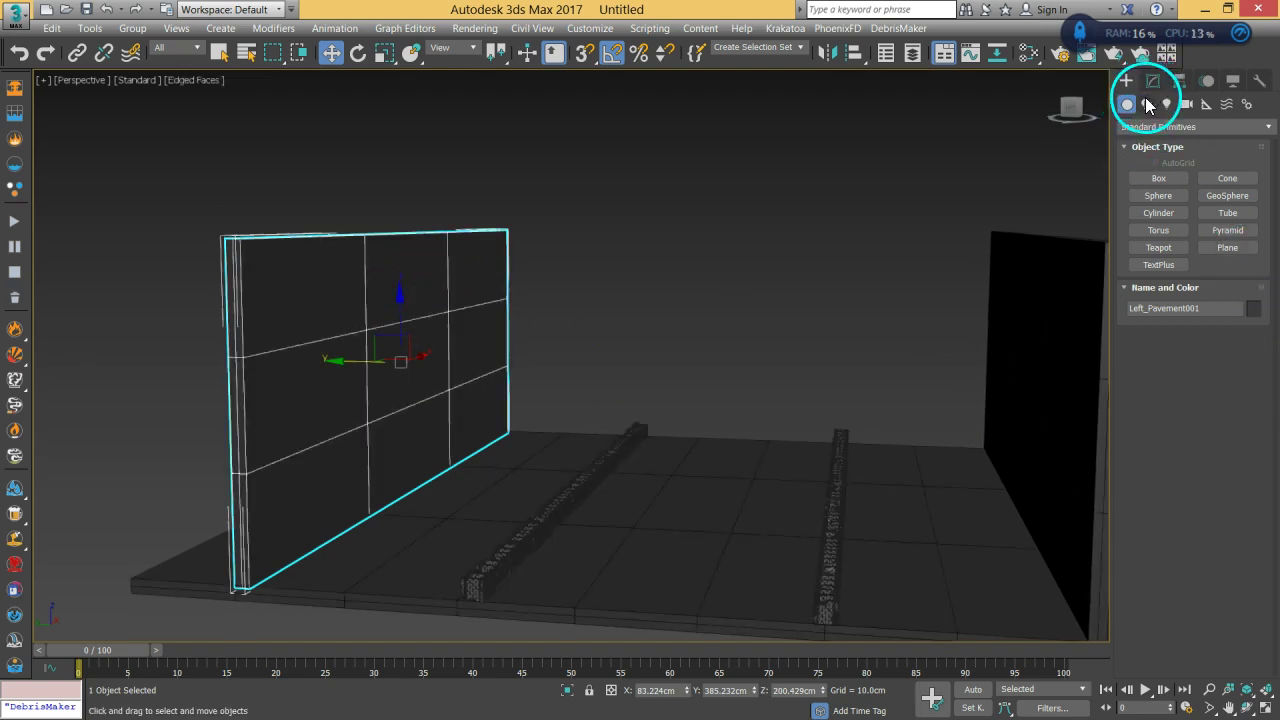
middle_click_drag(640, 429, 574, 437)
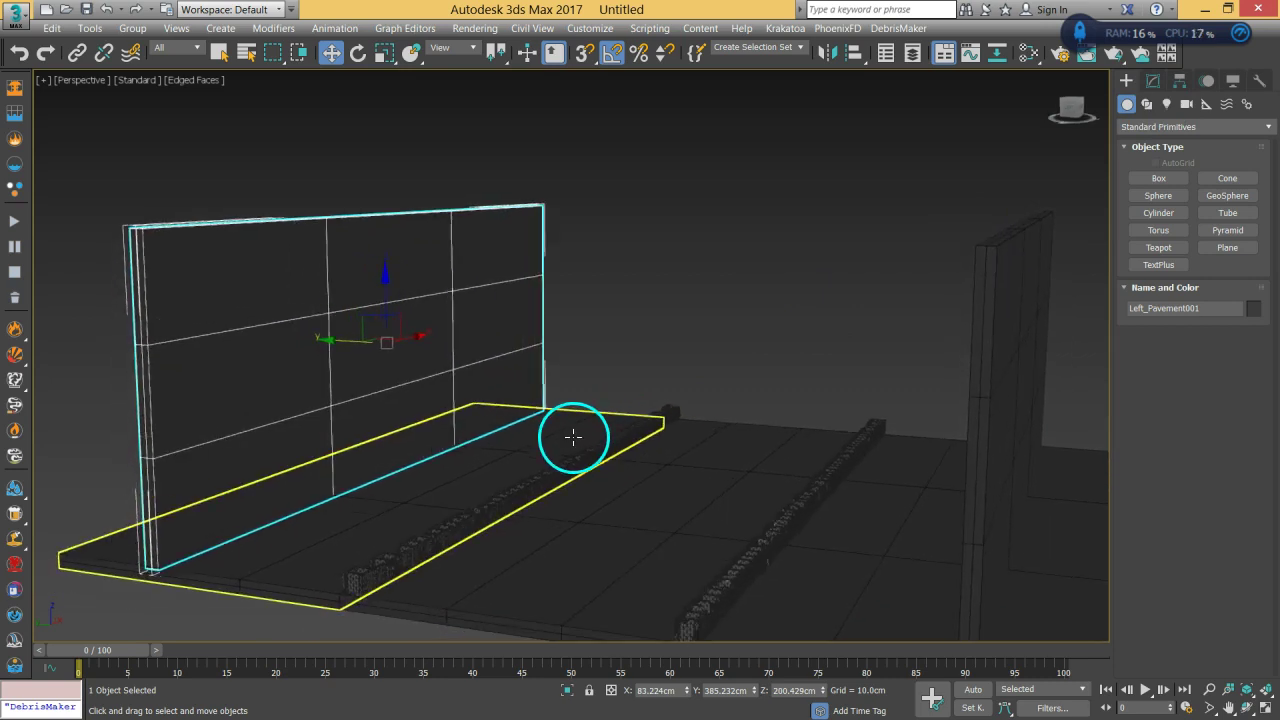
left_click(1003, 346)
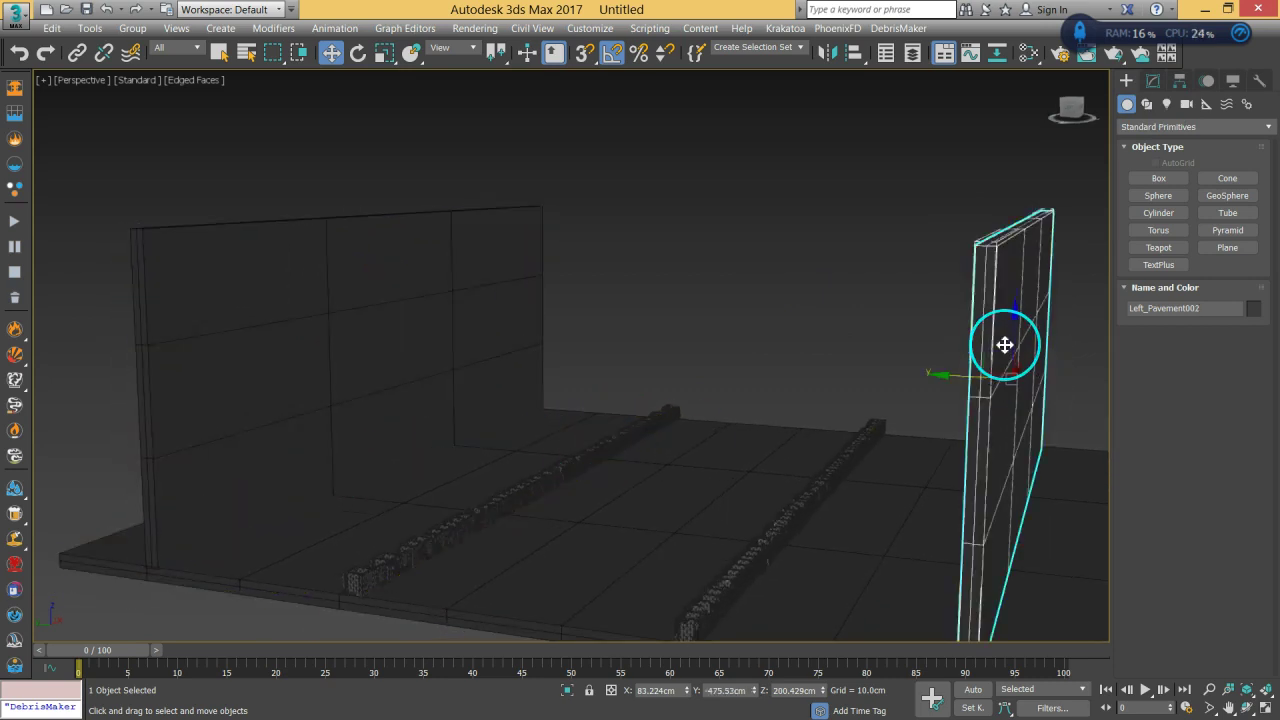
key("Delete")
Apply a RayFire Voronoi modifier to the left wall and enable fragmenting.
left_click(502, 372)
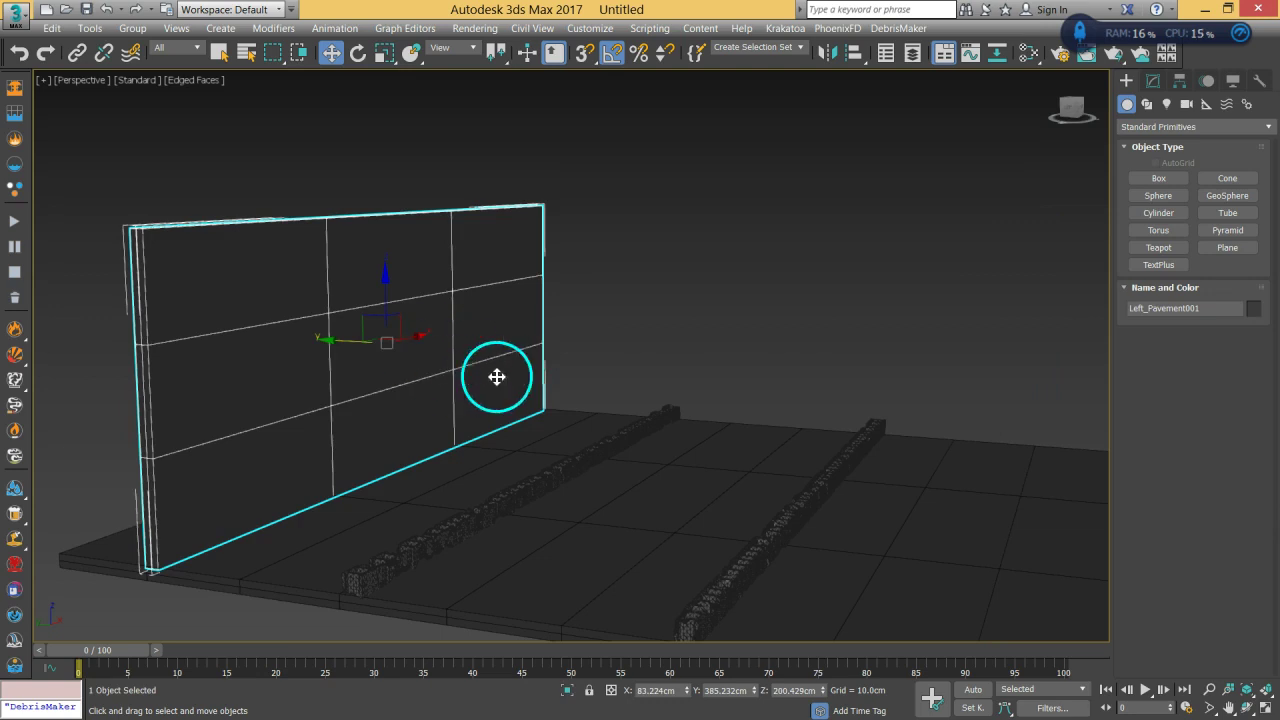
left_click(1153, 80)
left_click(1247, 389)
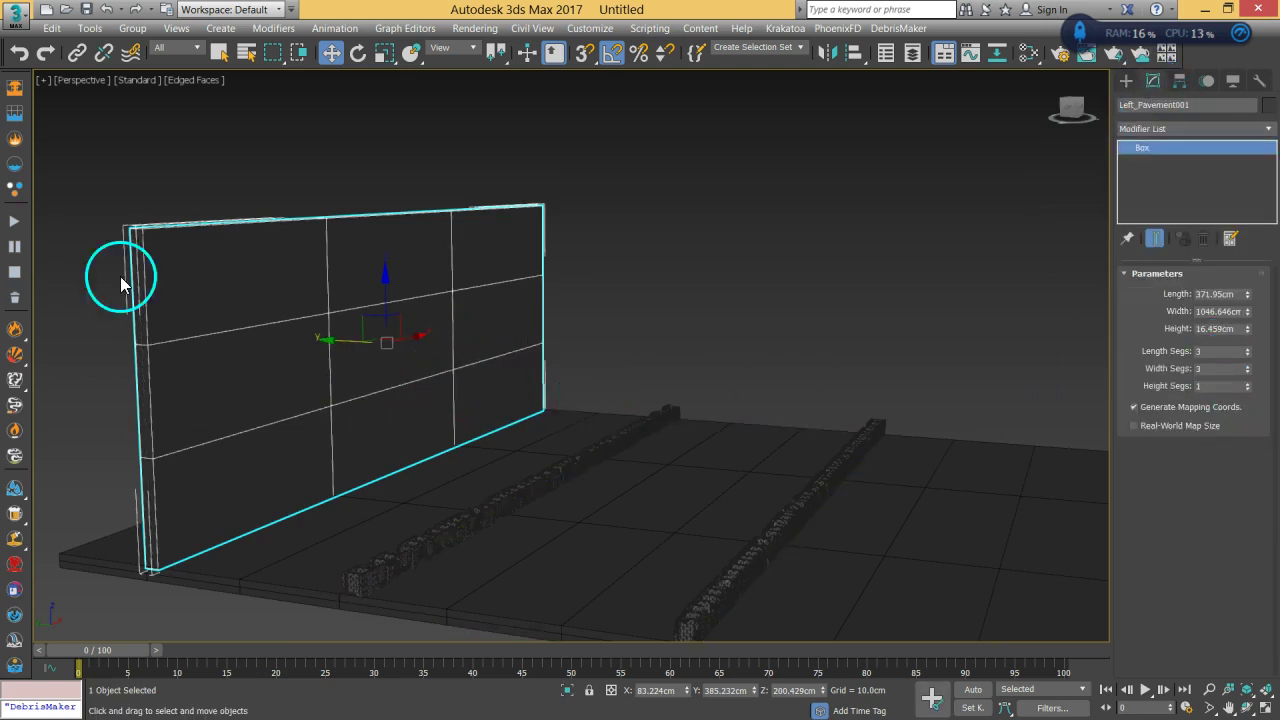
left_click(1152, 130)
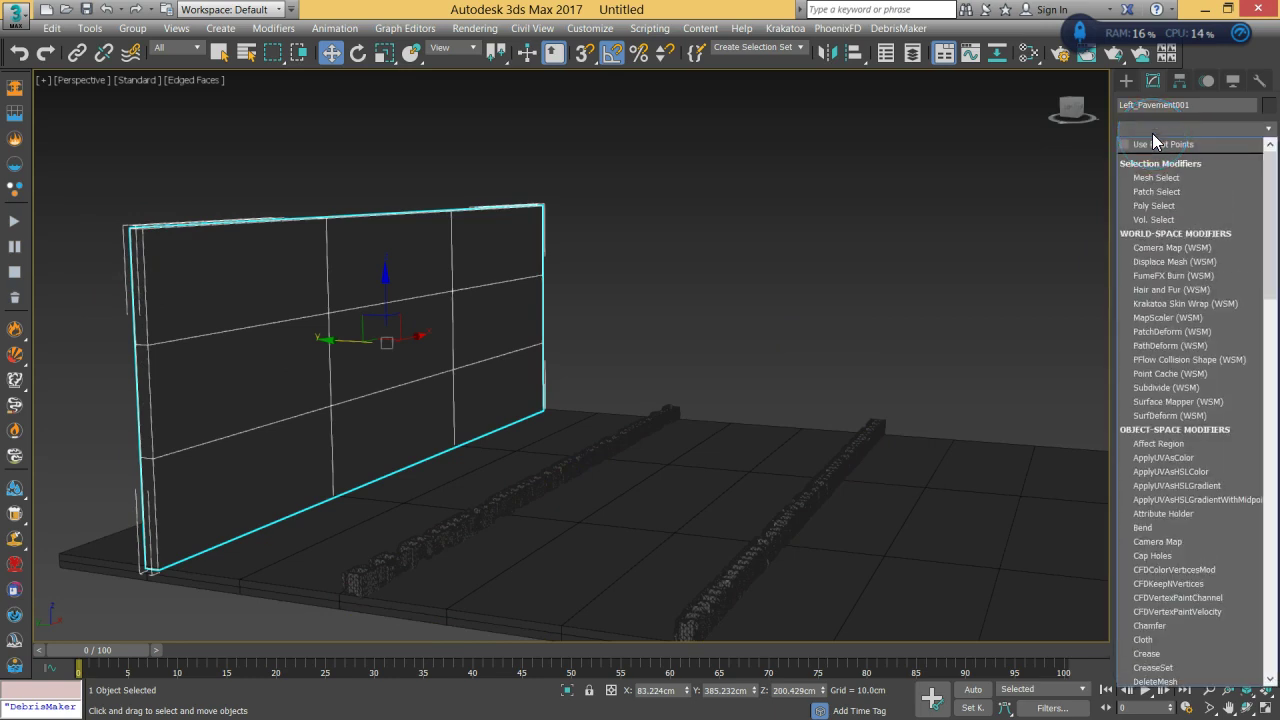
key("r")
left_click(1174, 230)
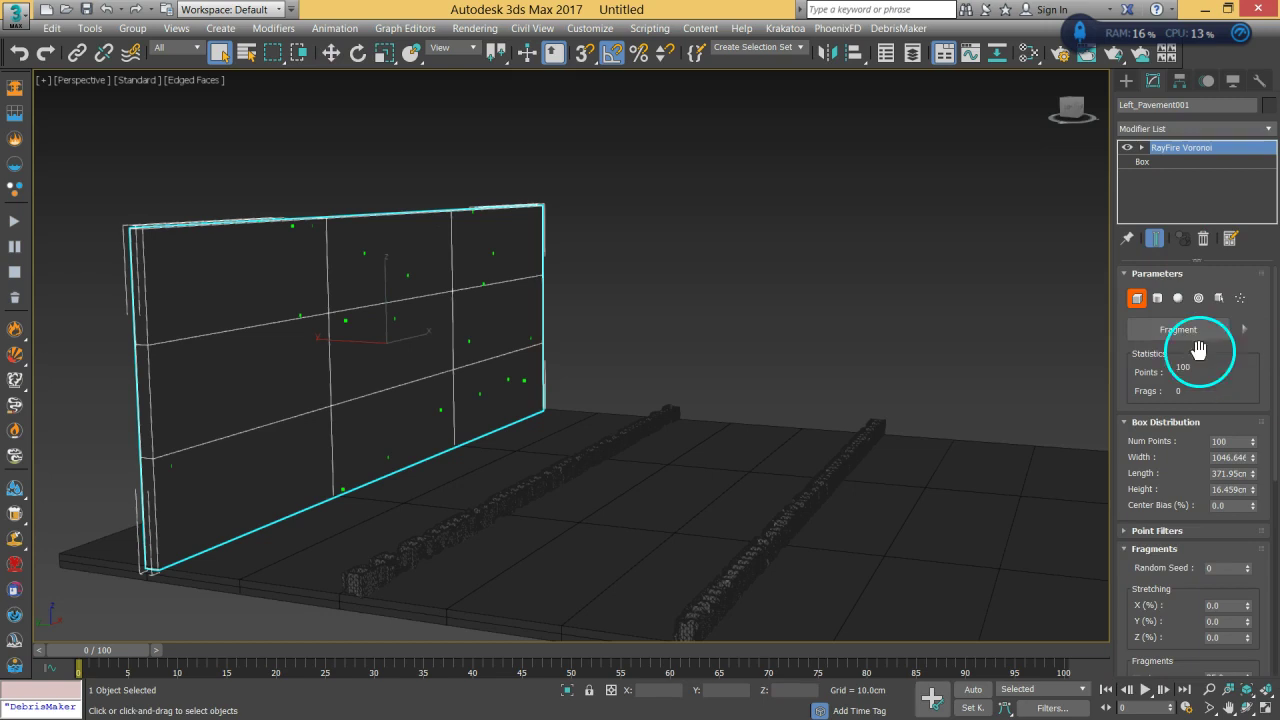
left_click(1187, 340)
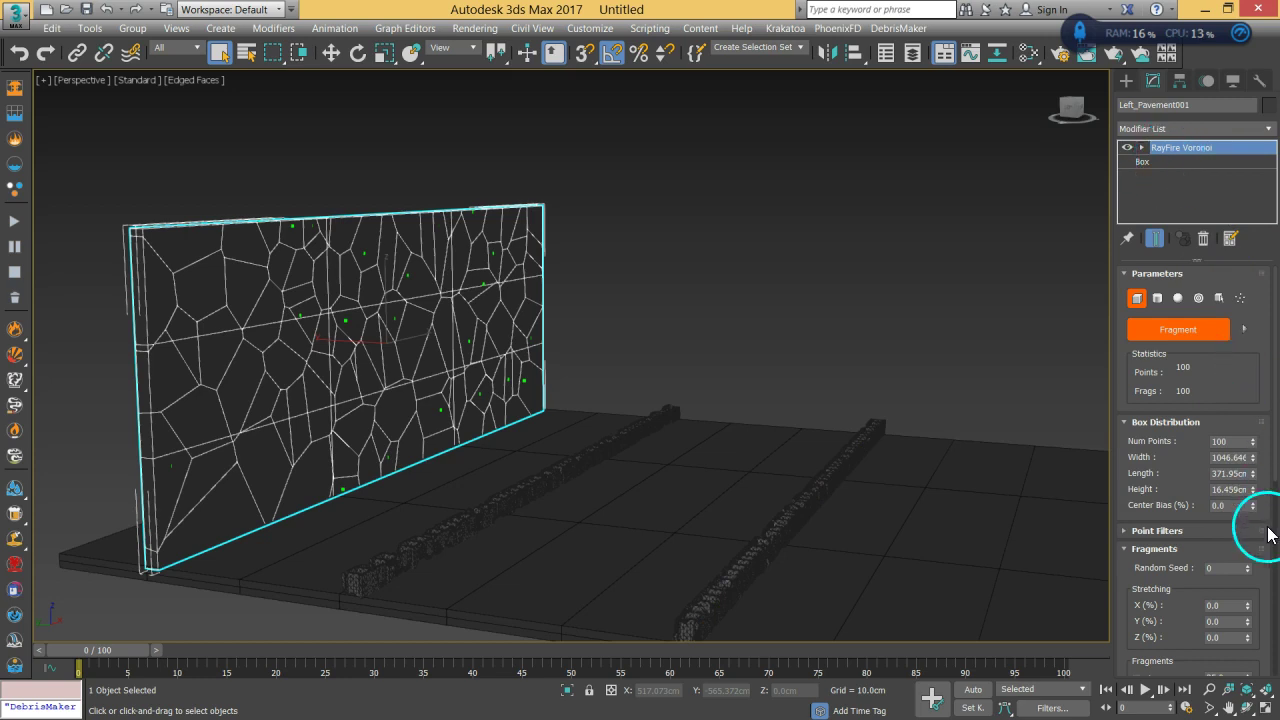
Try 250 points in the wall's Voronoi Box Distribution, and settle on 300.
left_click_drag(1270, 550, 1240, 524)
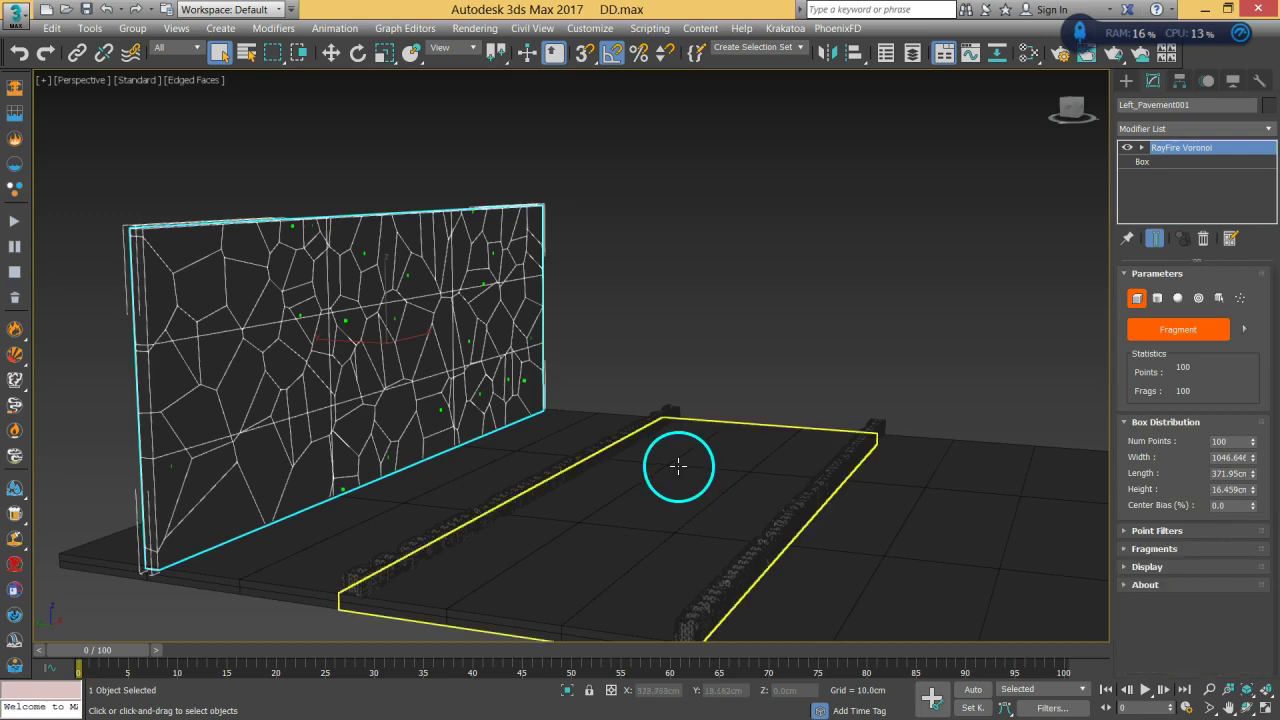
mouse_move(633, 404)
middle_mouse_down("alt")
mouse_move(594, 371)
mouse_move(620, 388)
middle_mouse_up("alt")
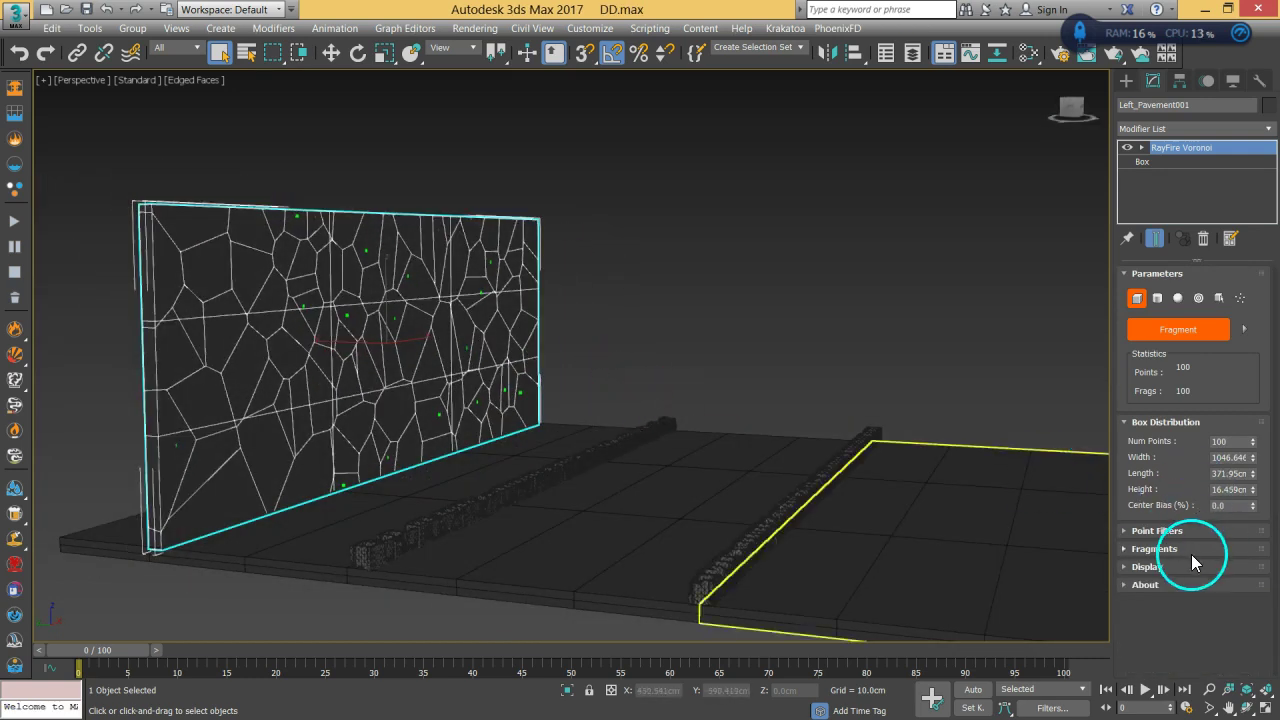
mouse_move(581, 397)
middle_mouse_down("alt")
mouse_move(638, 415)
mouse_move(582, 428)
mouse_move(551, 403)
mouse_move(563, 391)
mouse_move(609, 400)
mouse_move(578, 413)
middle_mouse_up("alt")
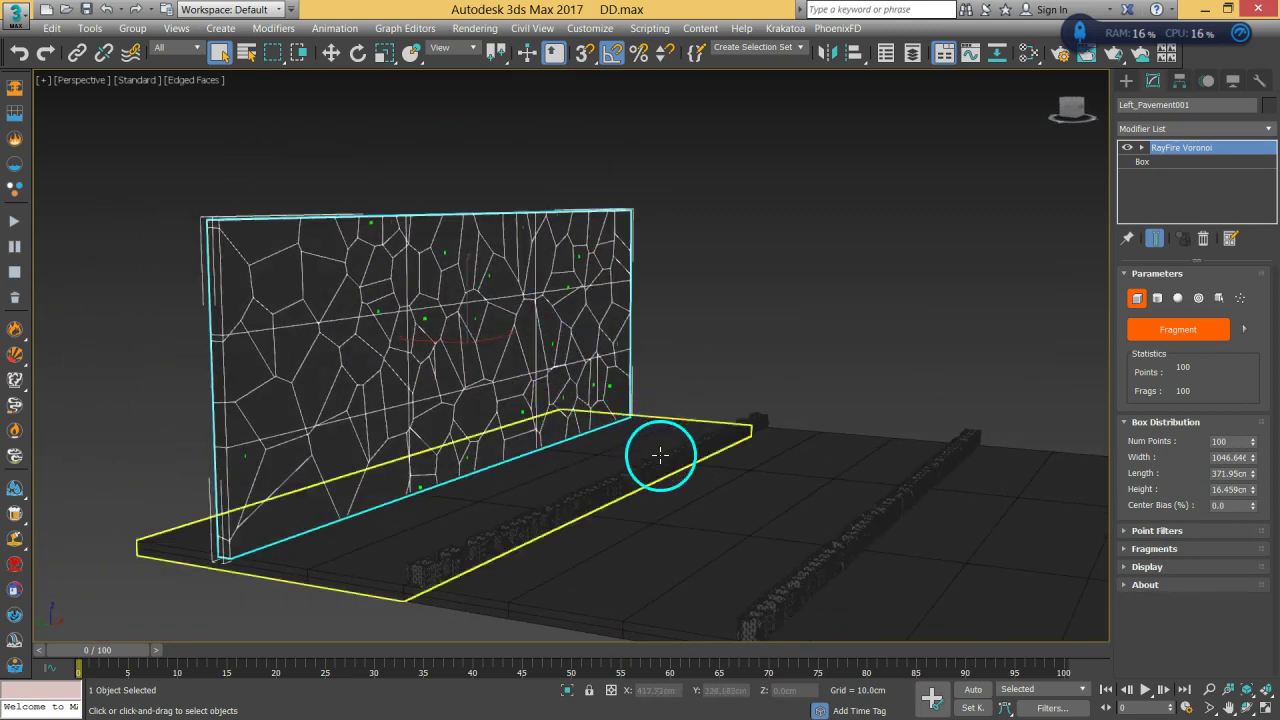
middle_click_drag(621, 459, 569, 449, "alt")
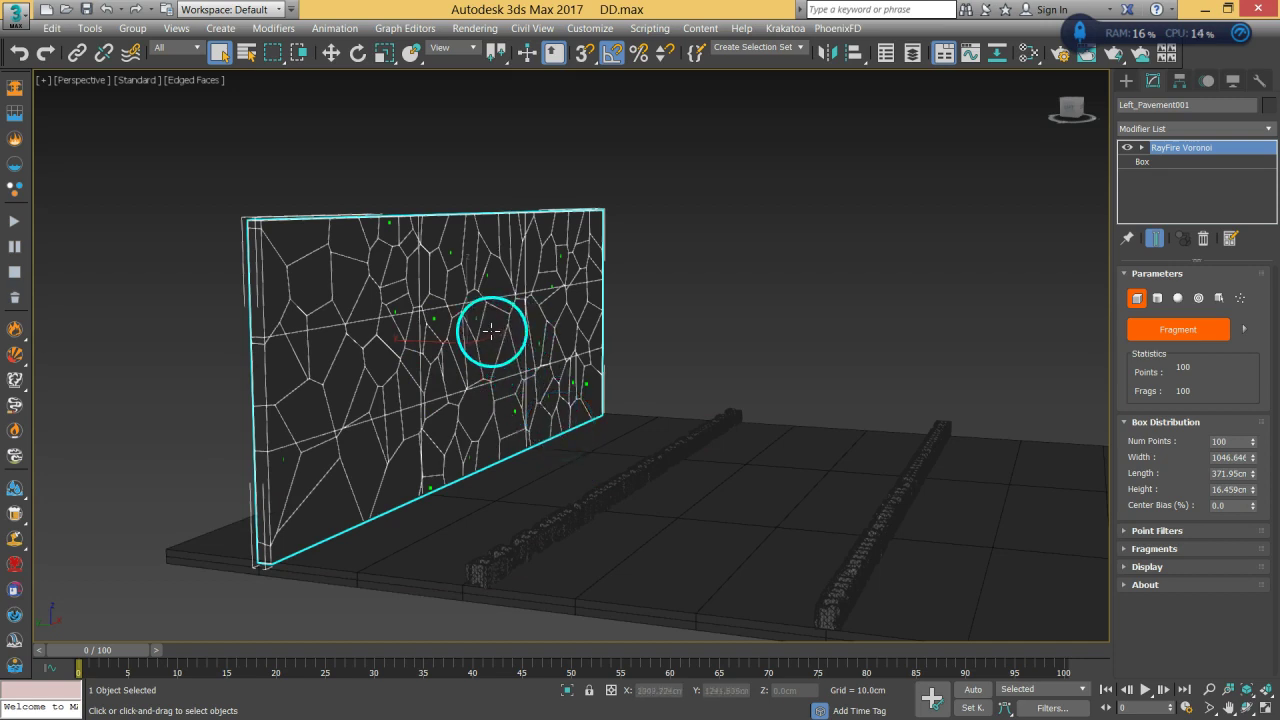
double_click(1238, 441)
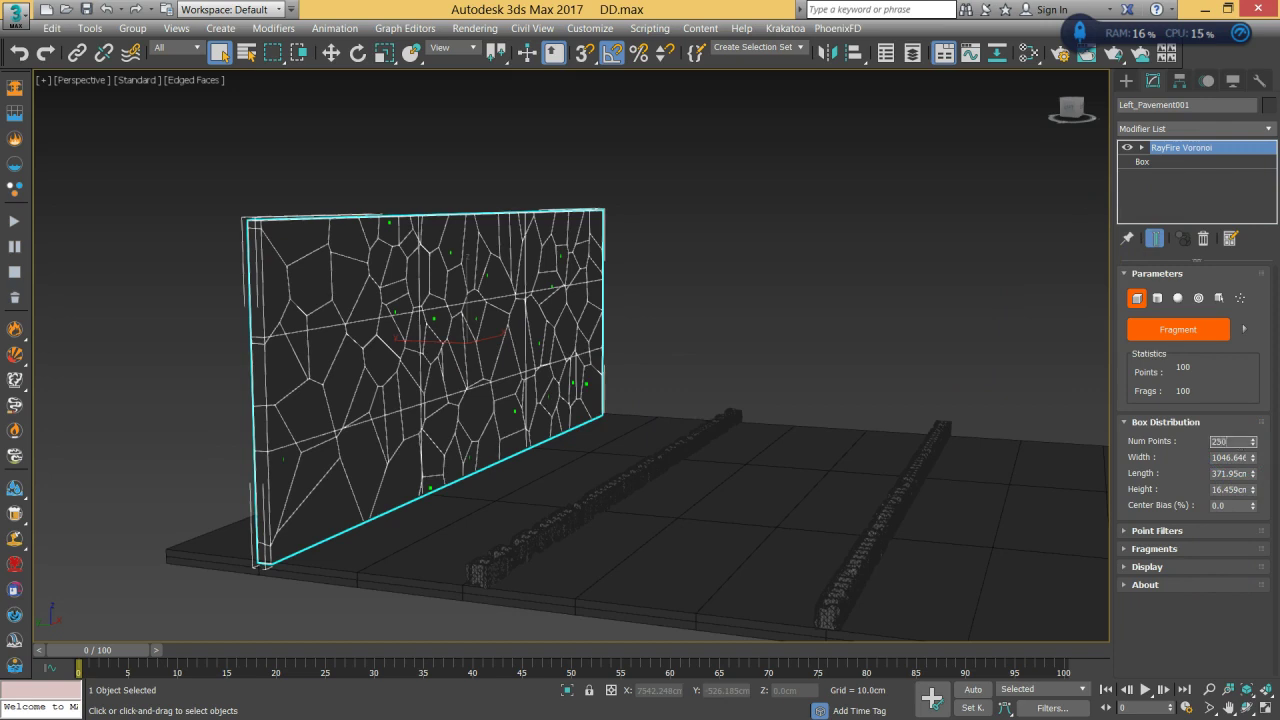
key("Return")
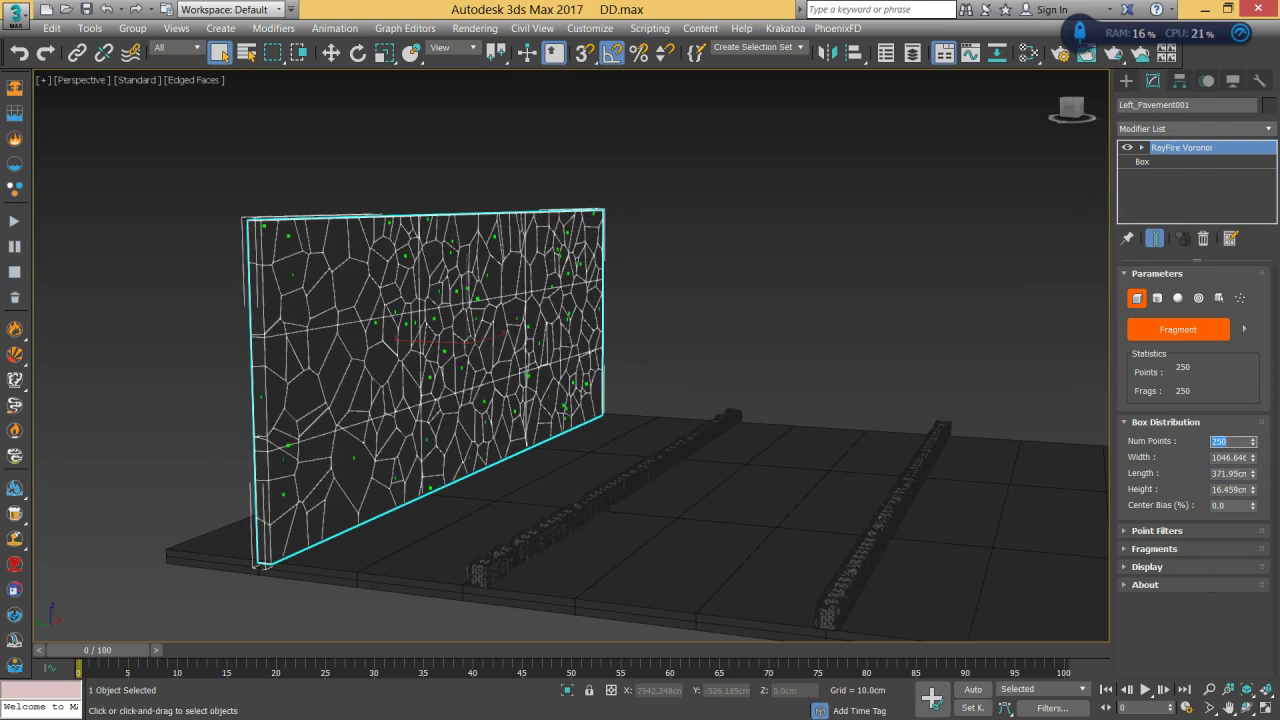
key("Return")
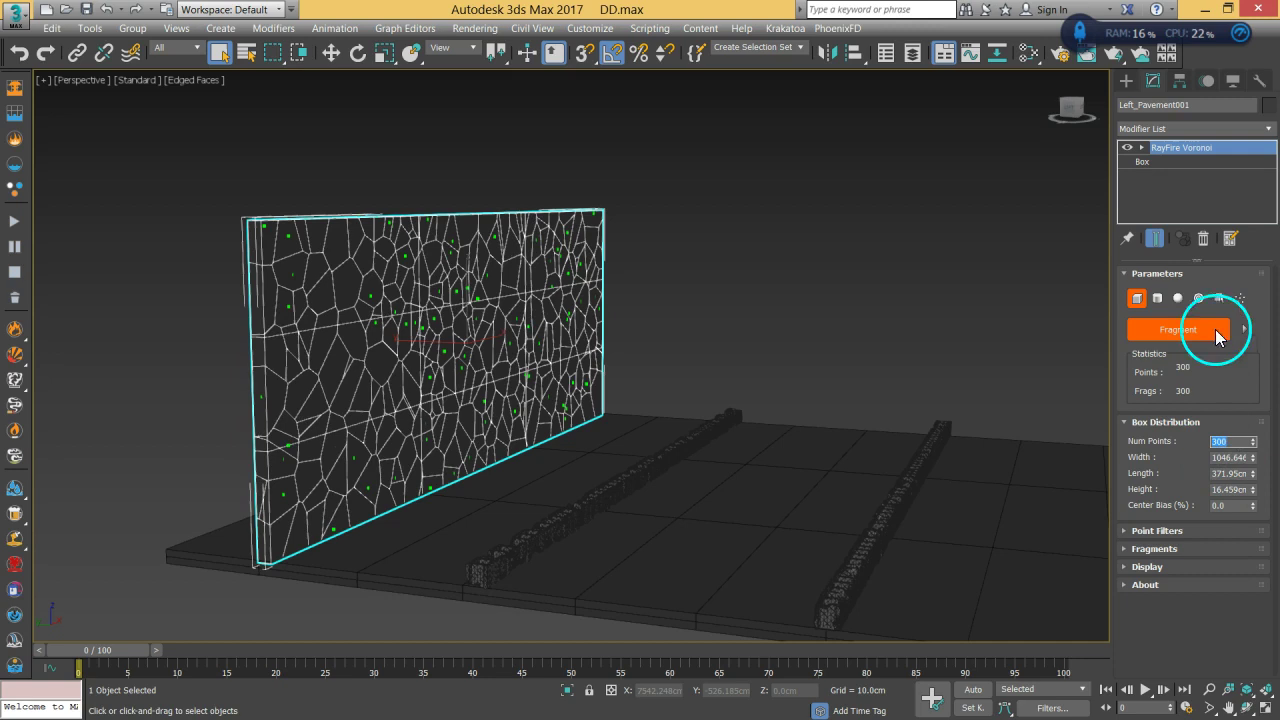
left_click(1180, 329)
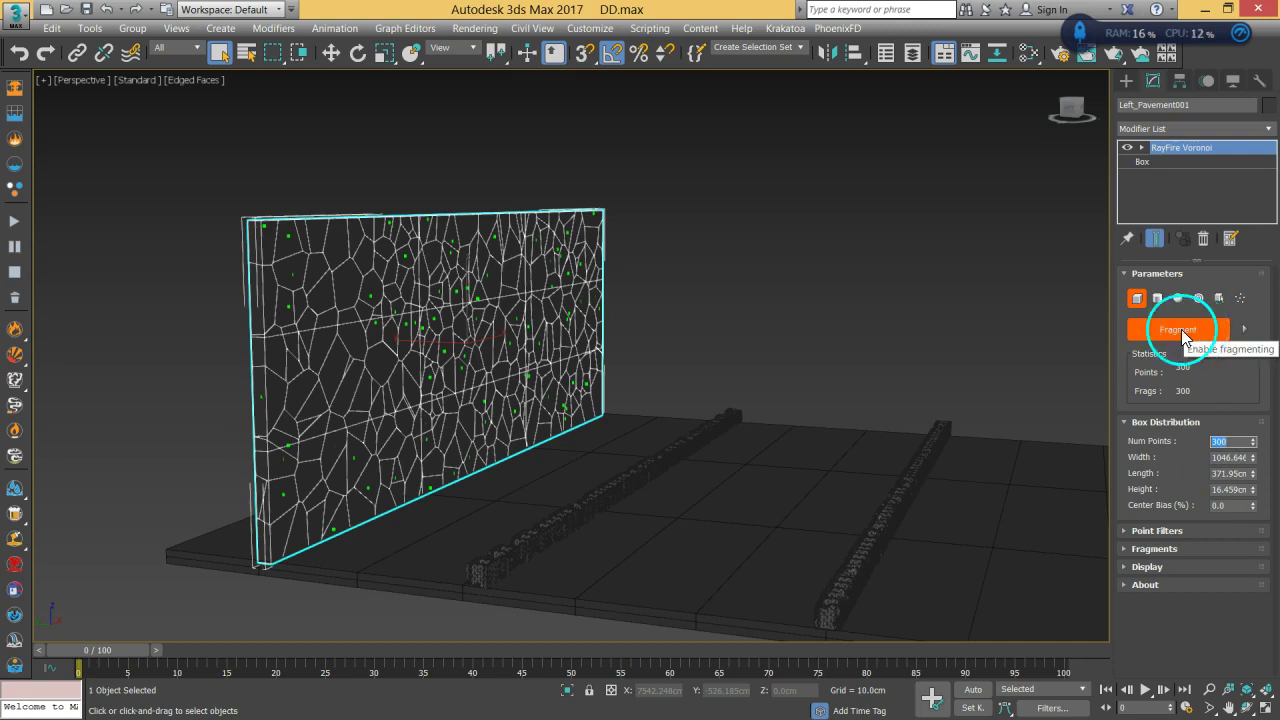
Set the fragments' name suffix to _Lv_ and explode the wall into separate objects.
left_click(1155, 548)
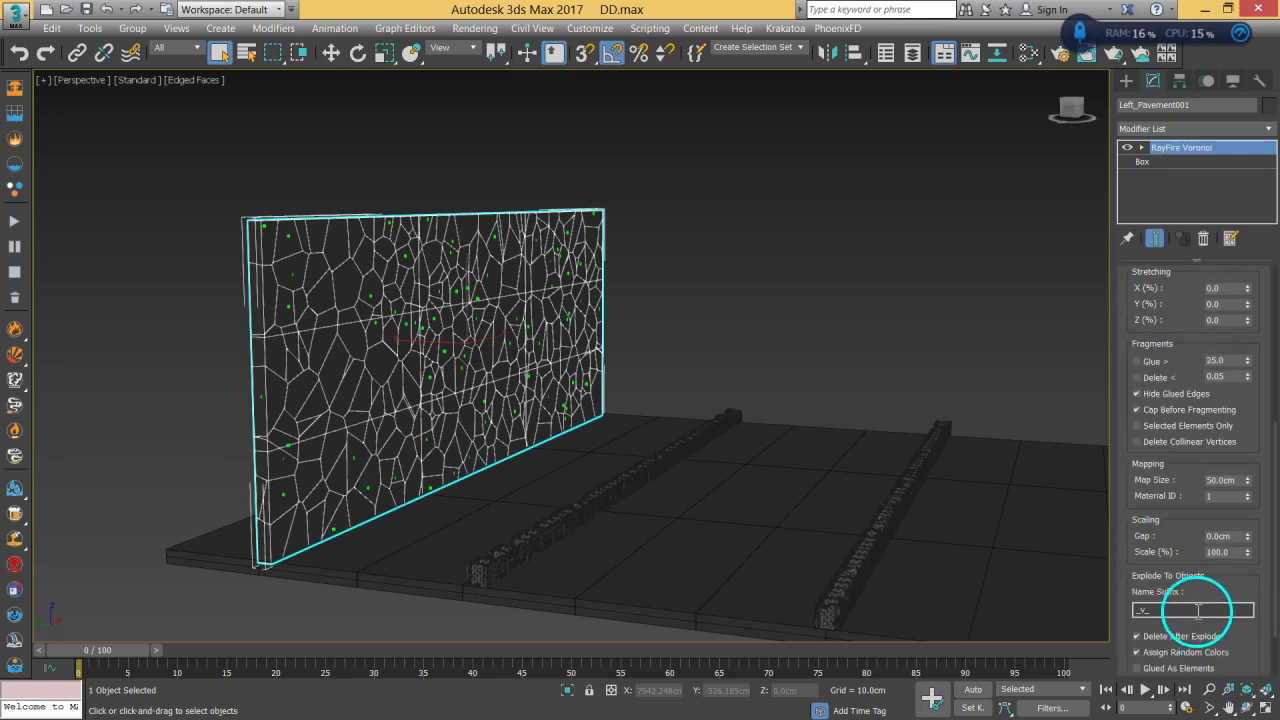
left_click_drag(1259, 636, 1260, 534)
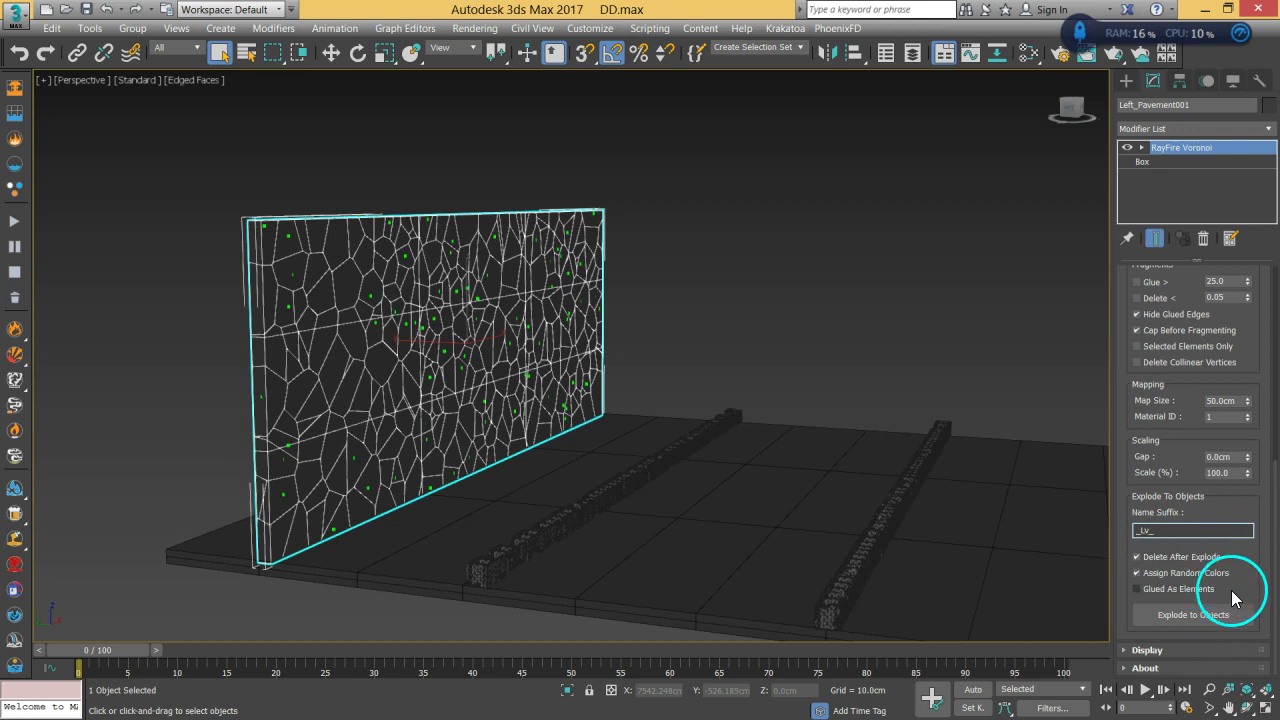
left_click(1194, 615)
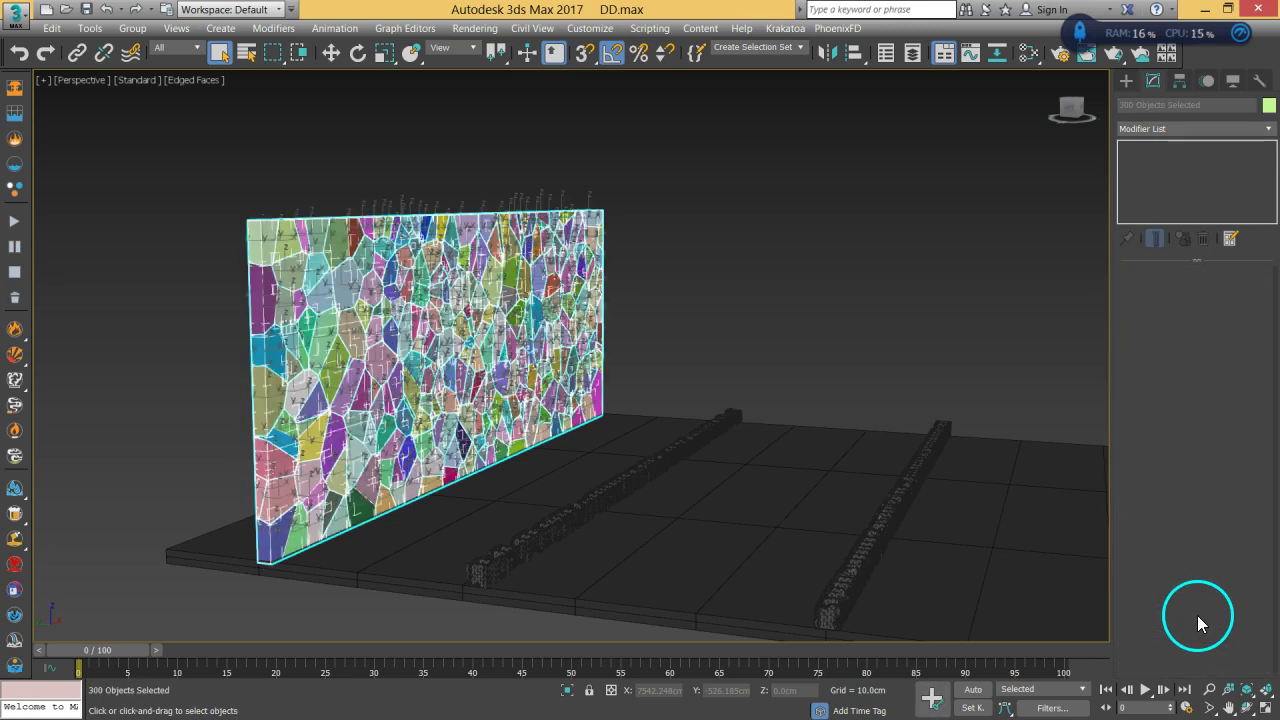
Store the exploded wall fragments in a named selection set called LeftWallFrags.
left_click(757, 52)
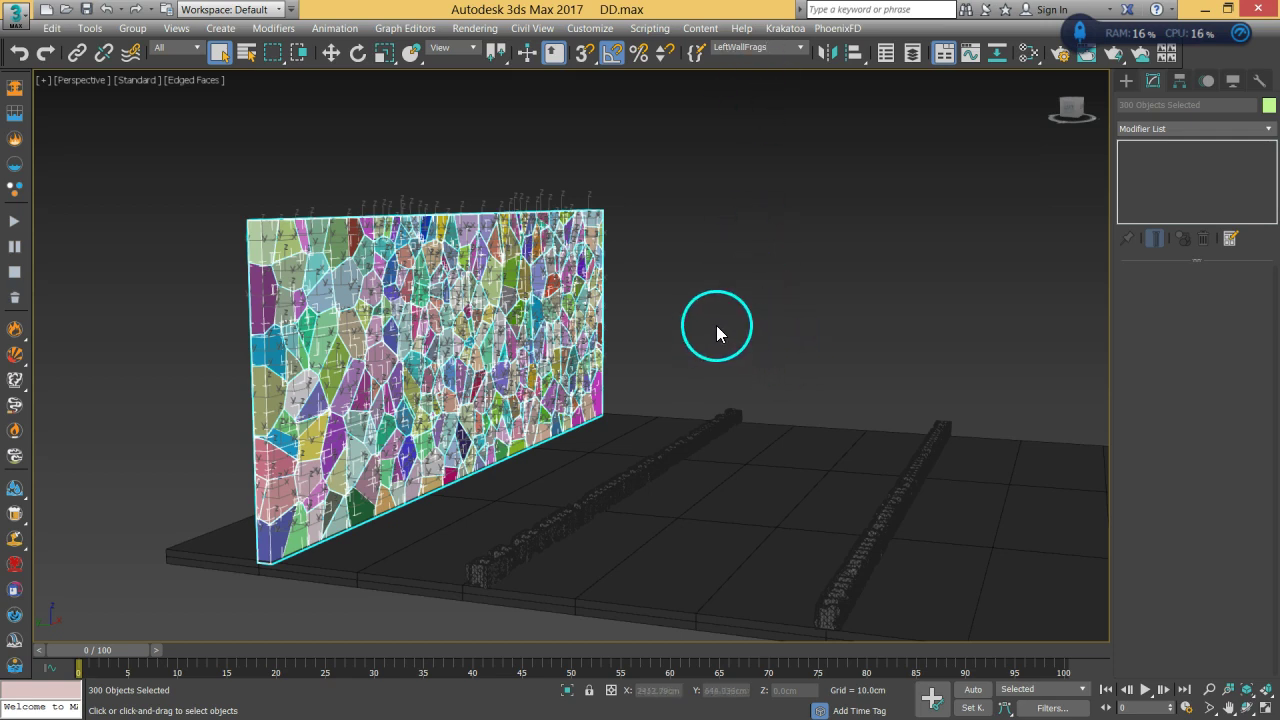
left_click(332, 54)
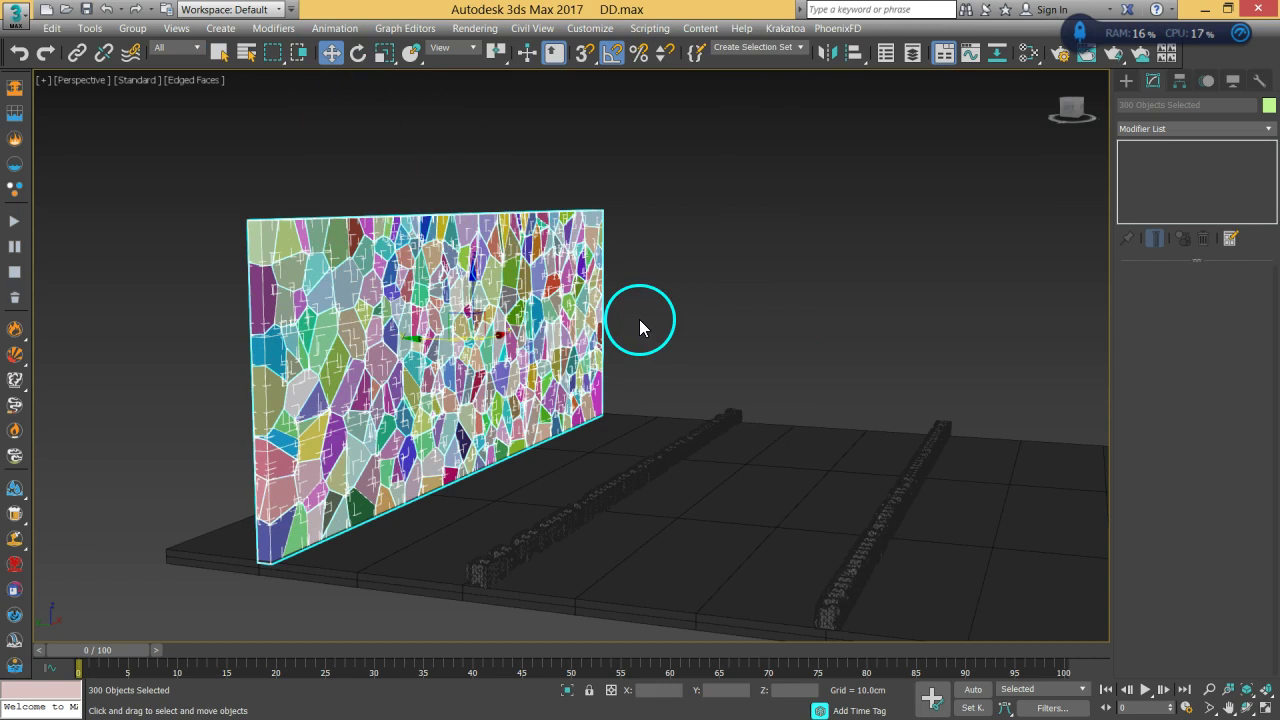
Copy the wall fragments across the road onto the right pavement as Right_Wall_Frags, and store them in a selection set called RightWallFrags.
middle_click_drag(951, 449, 780, 423, "alt")
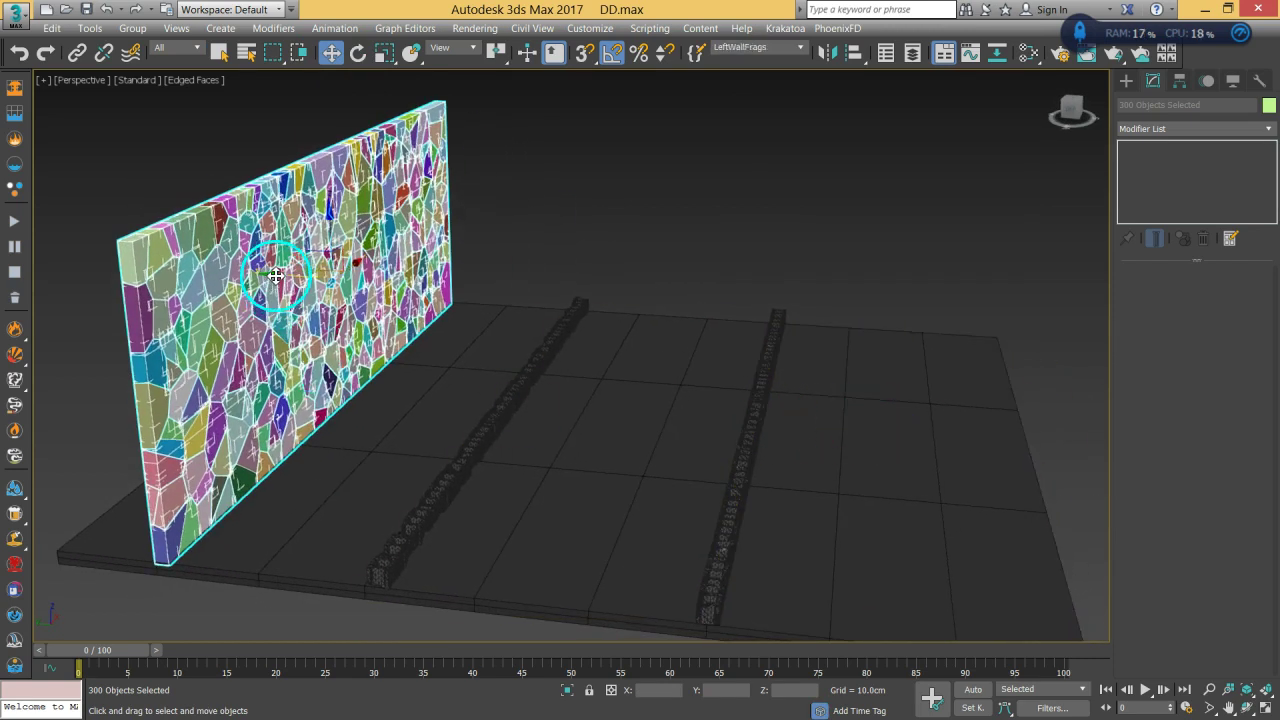
mouse_move(275, 276)
left_mouse_down("shift")
mouse_move(500, 294)
mouse_move(729, 357)
mouse_move(908, 383)
left_mouse_up("shift")
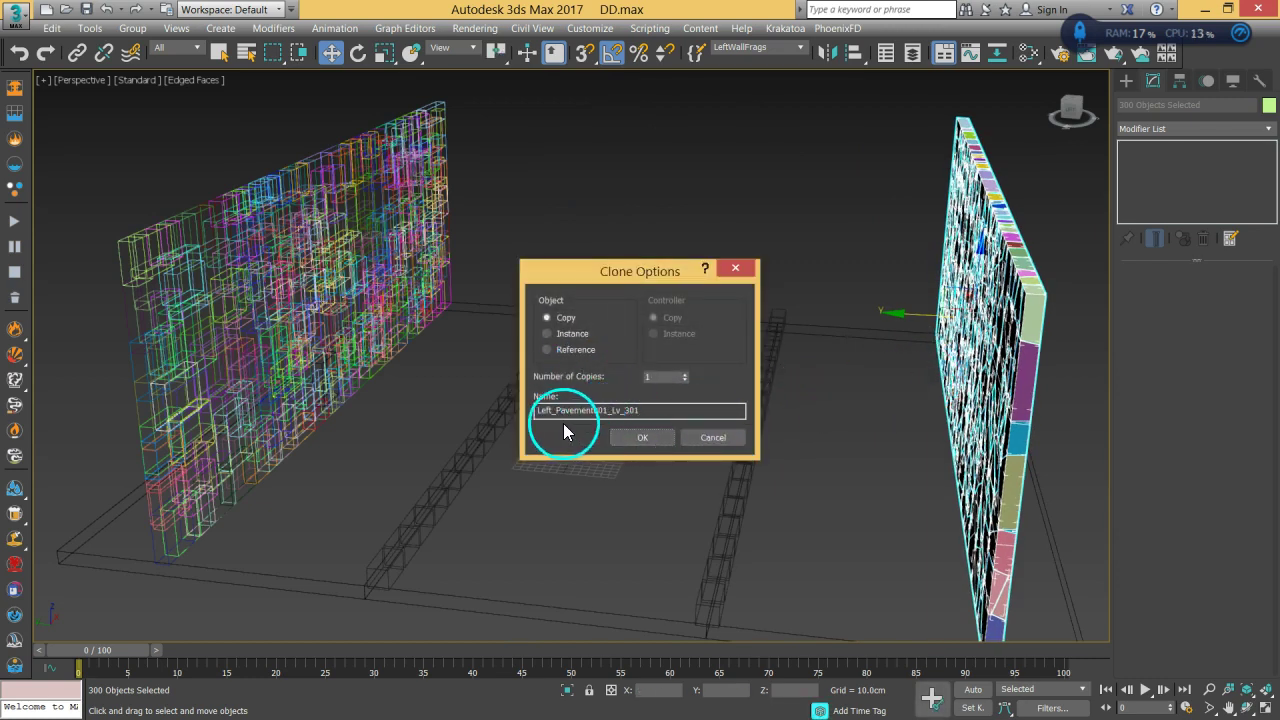
left_click(553, 411)
key("BackSpace")
key("BackSpace")
key("BackSpace")
key("BackSpace")
type("Right_Wall_Frags")
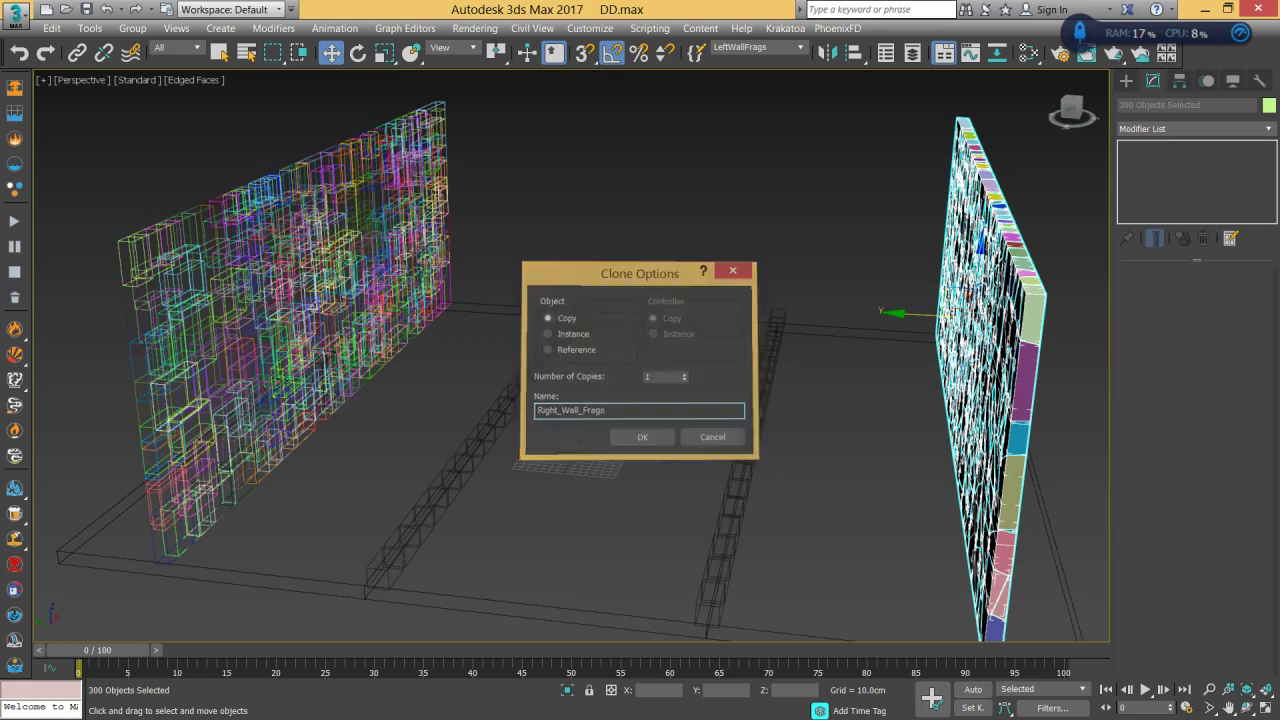
key("Return")
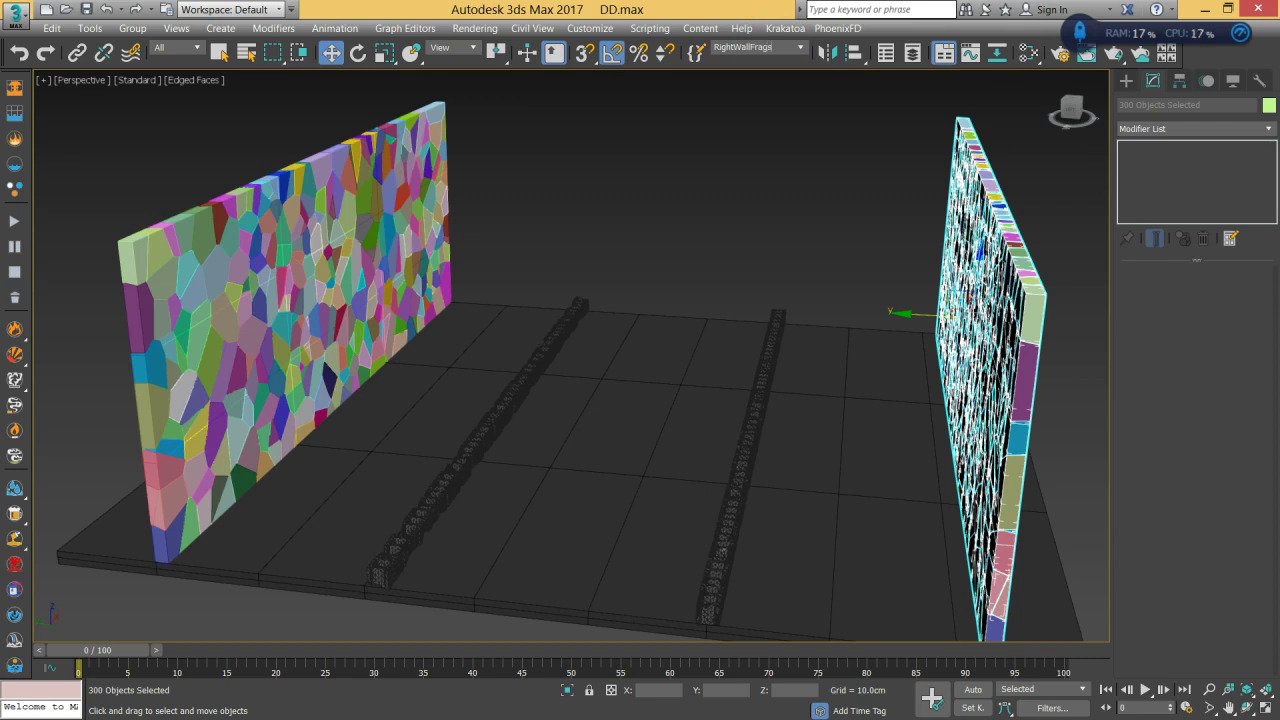
Recall the LeftWallFrags and RightWallFrags selection sets to check which fragments each holds, and clear the selection.
left_click(800, 48)
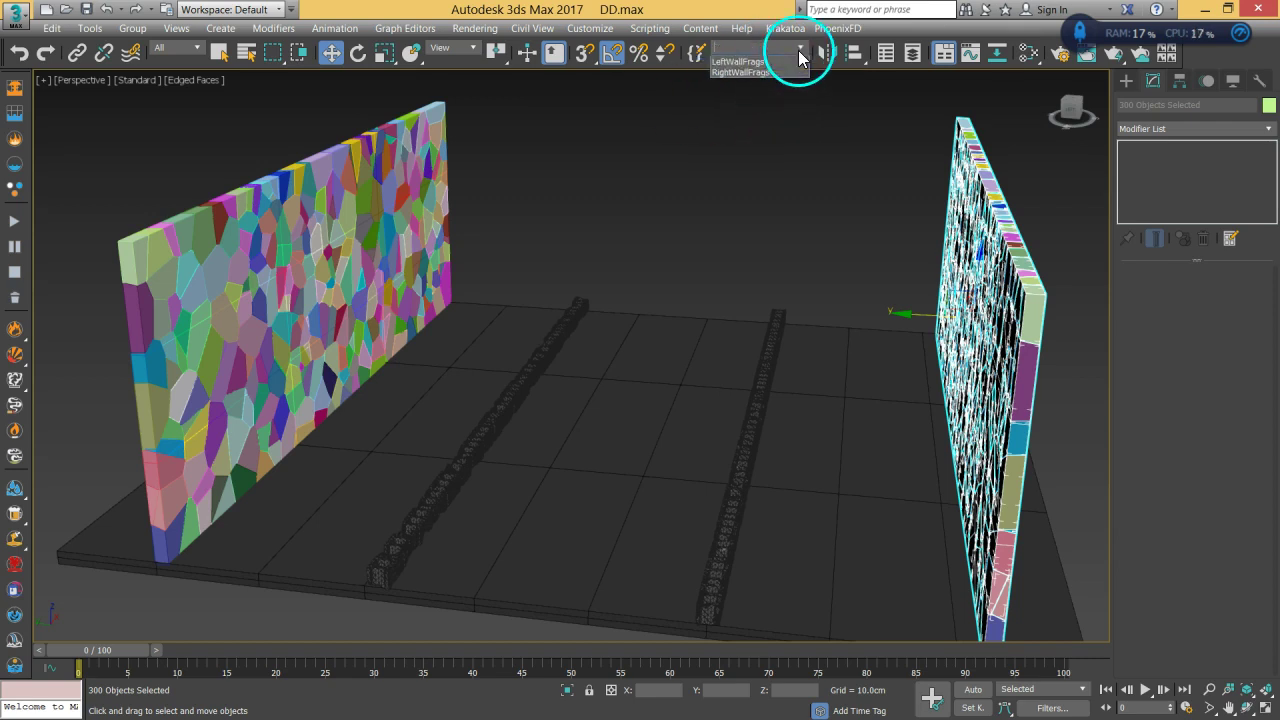
left_click(800, 48)
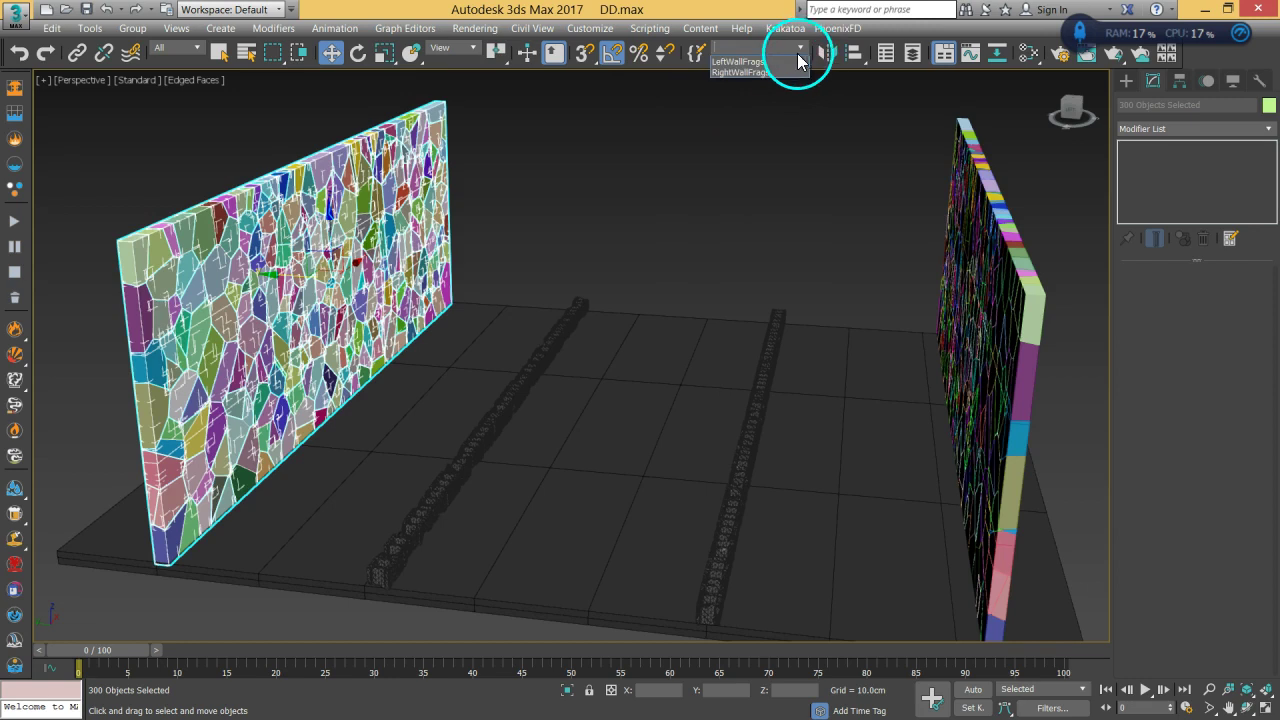
left_click(786, 70)
left_click(637, 314)
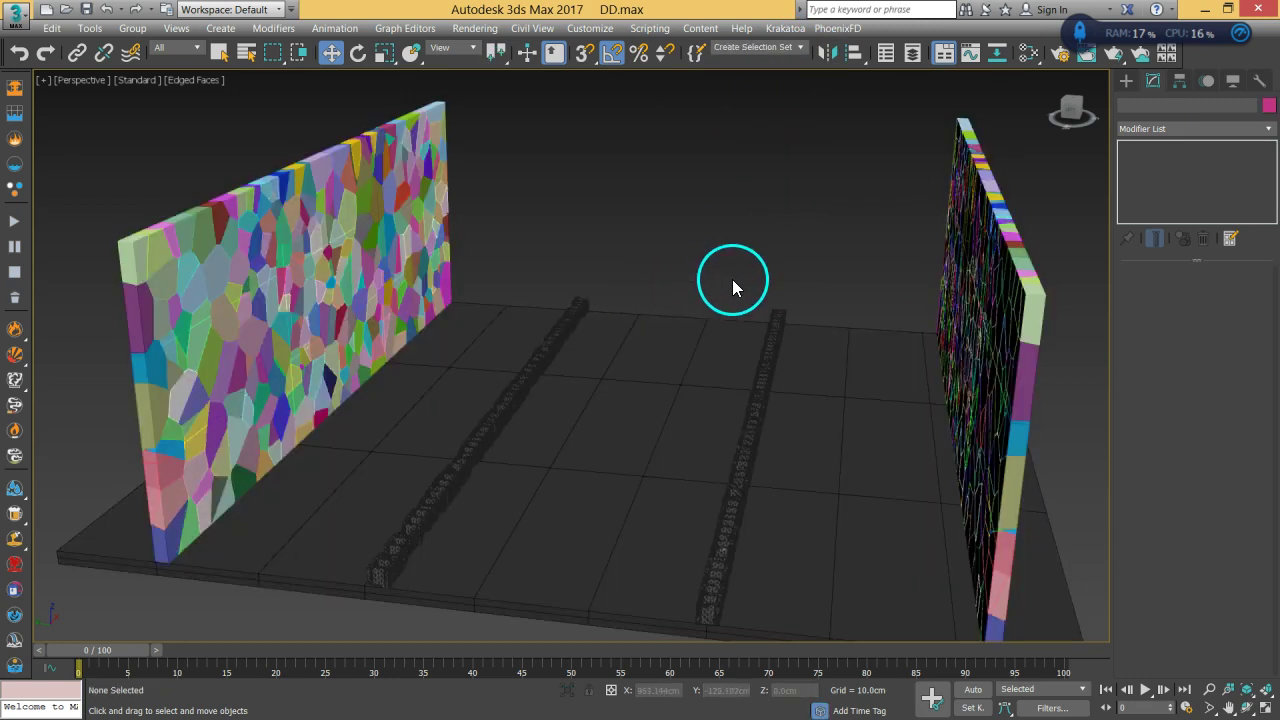
Assign one dark grey object colour to every object in the scene, and clear the selection.
middle_click_drag(732, 279, 771, 269, "alt")
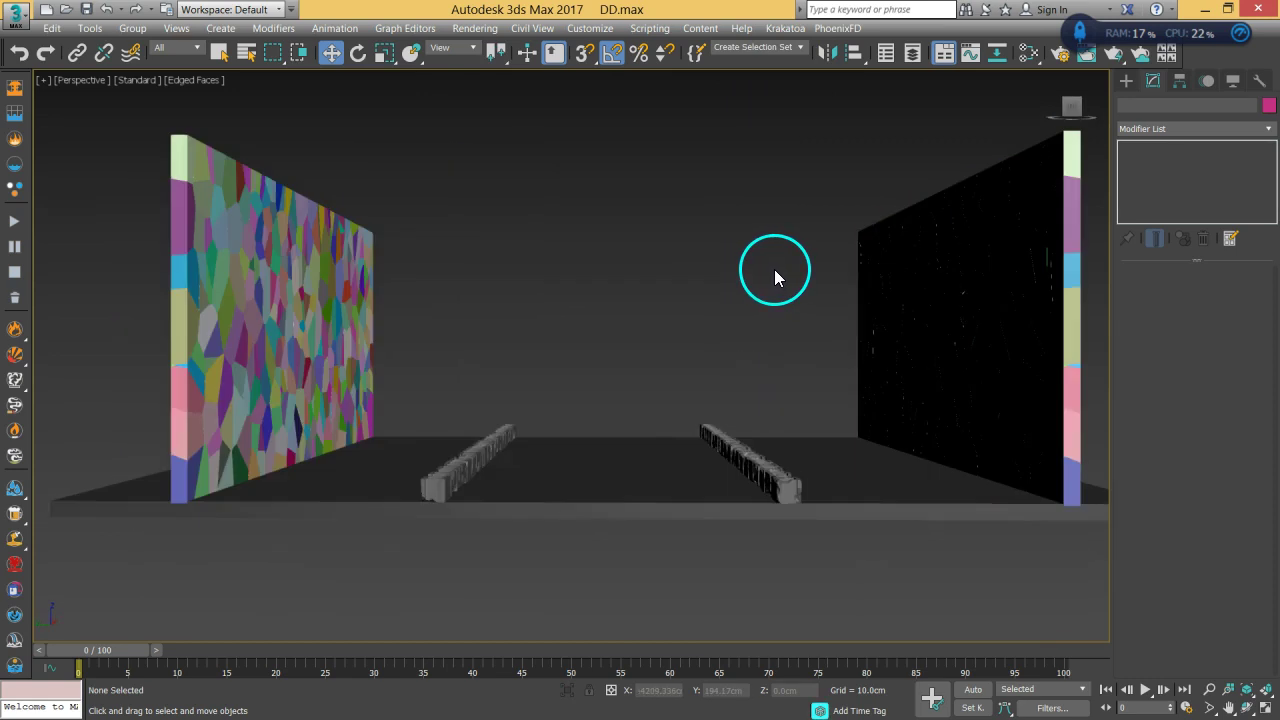
middle_click_drag(817, 306, 720, 330)
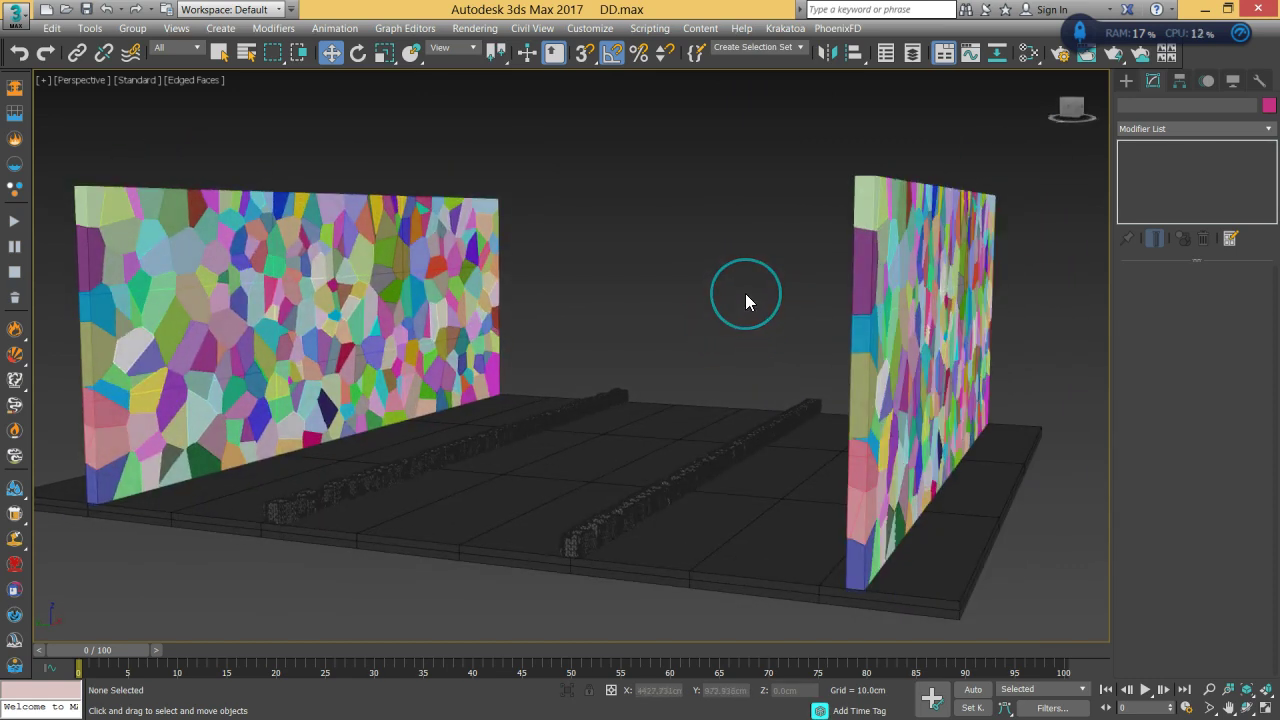
key("ctrl+a")
left_click(1266, 108)
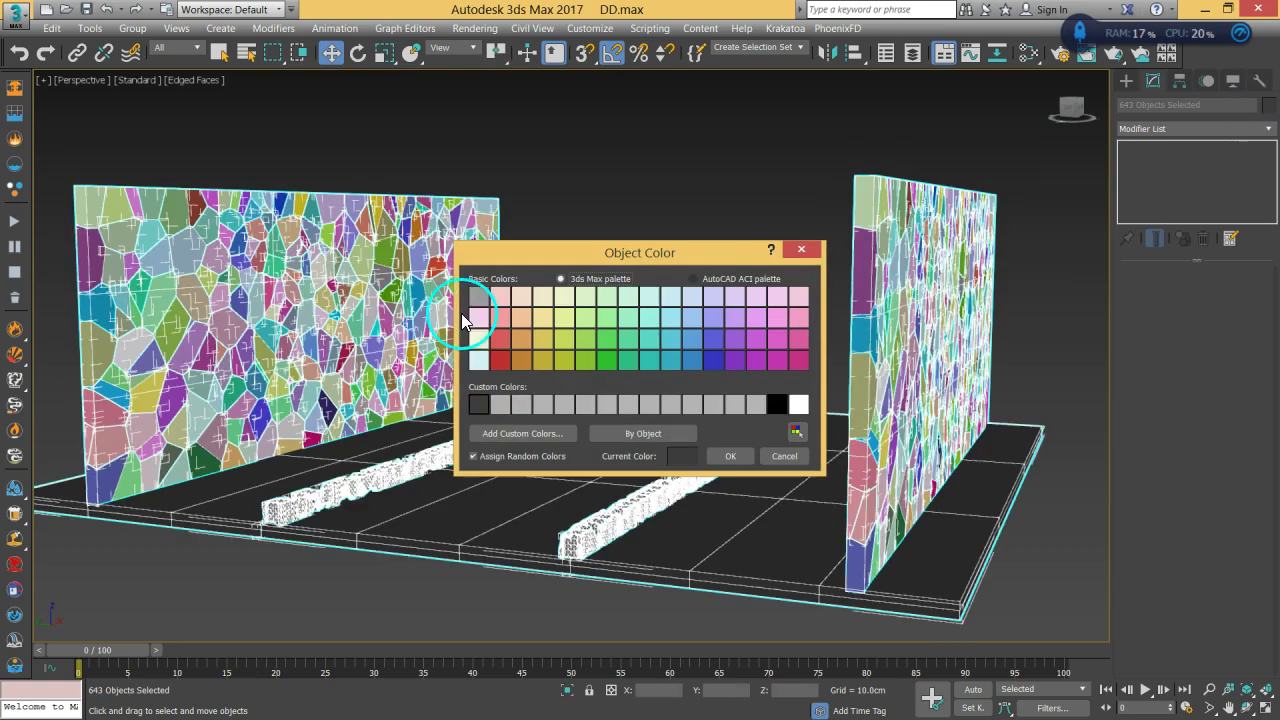
left_click(730, 456)
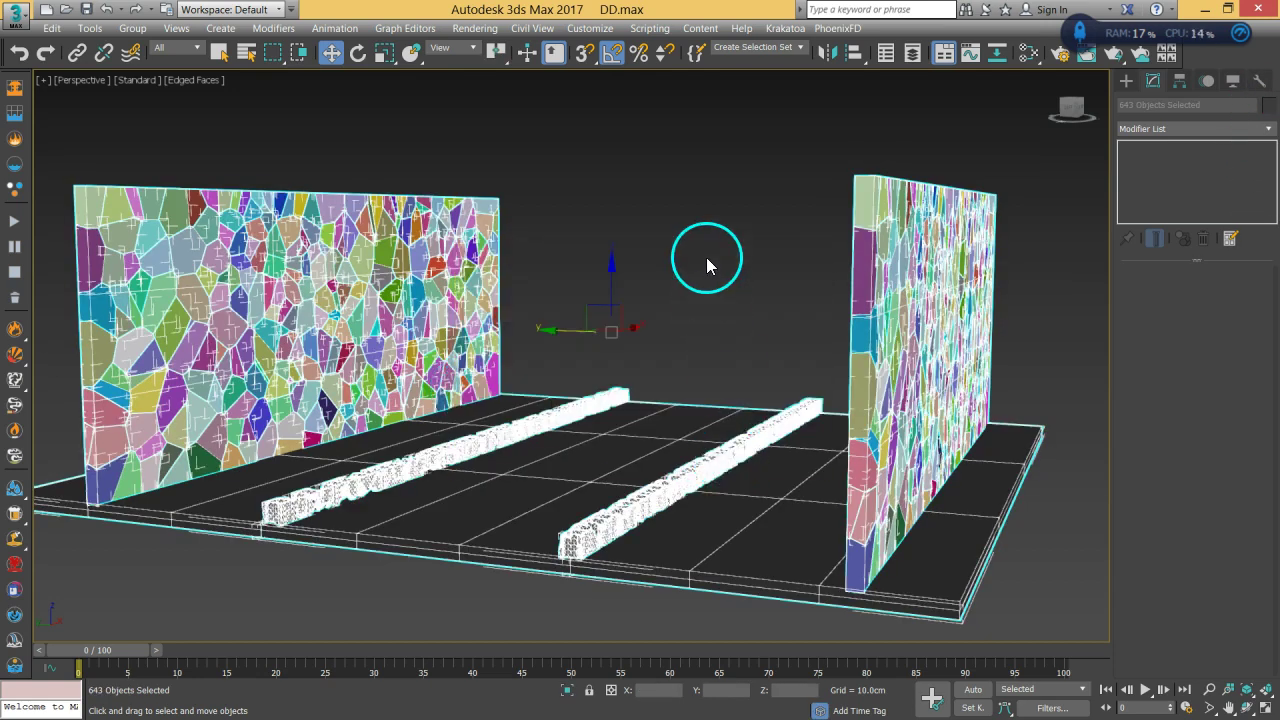
left_click(705, 258)
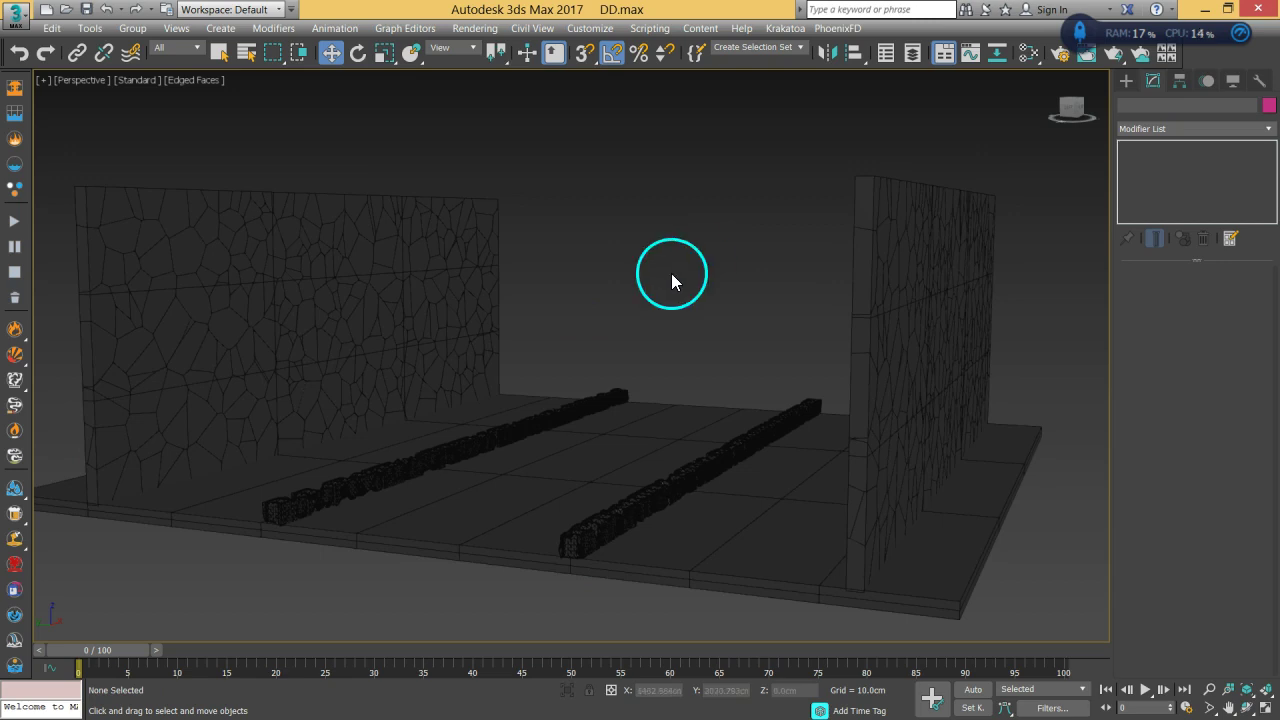
Select the ground slab between the two brick edges.
middle_click_drag(653, 285, 689, 343, "alt")
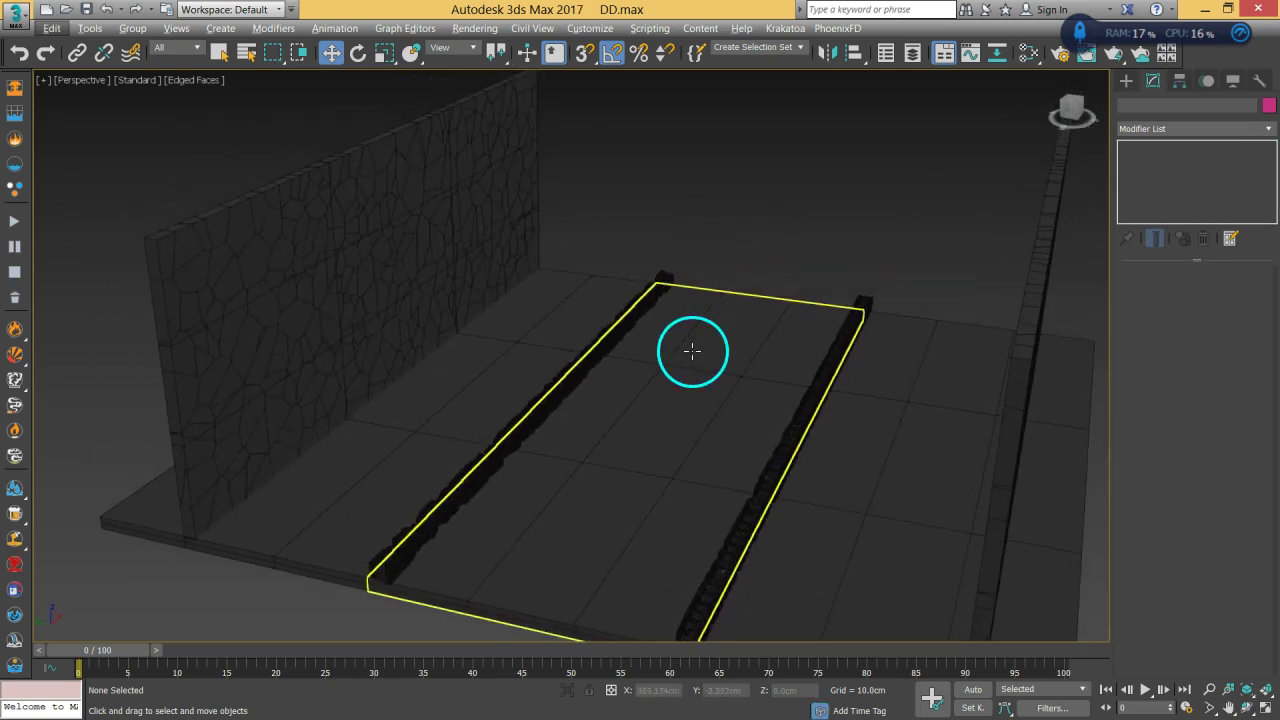
left_click(707, 327)
left_click(1243, 180)
left_click(1168, 131)
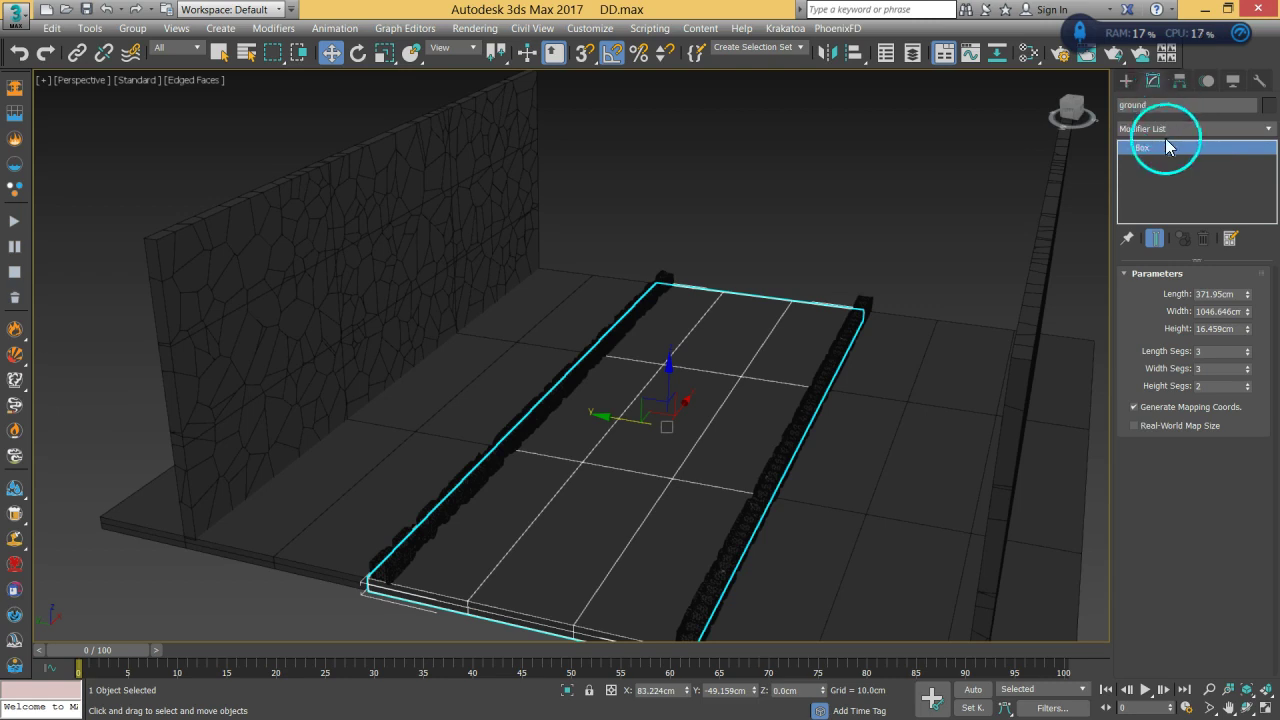
key("r")
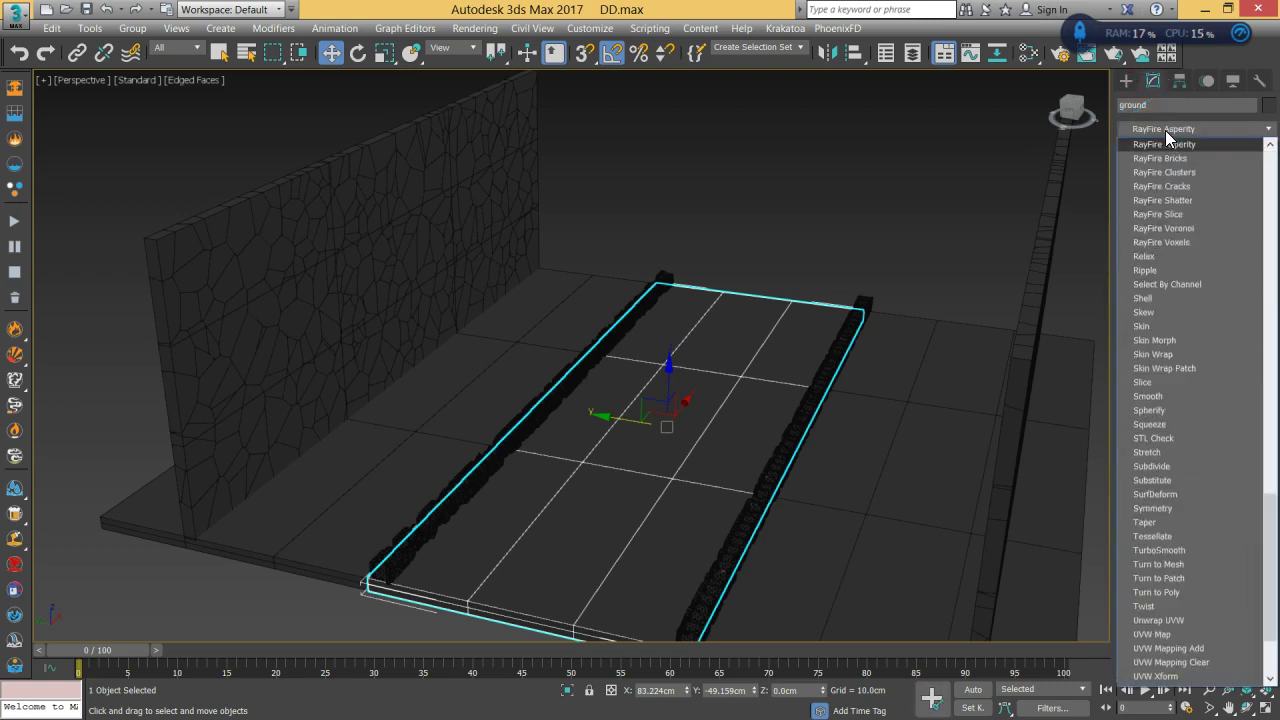
left_click(1171, 143)
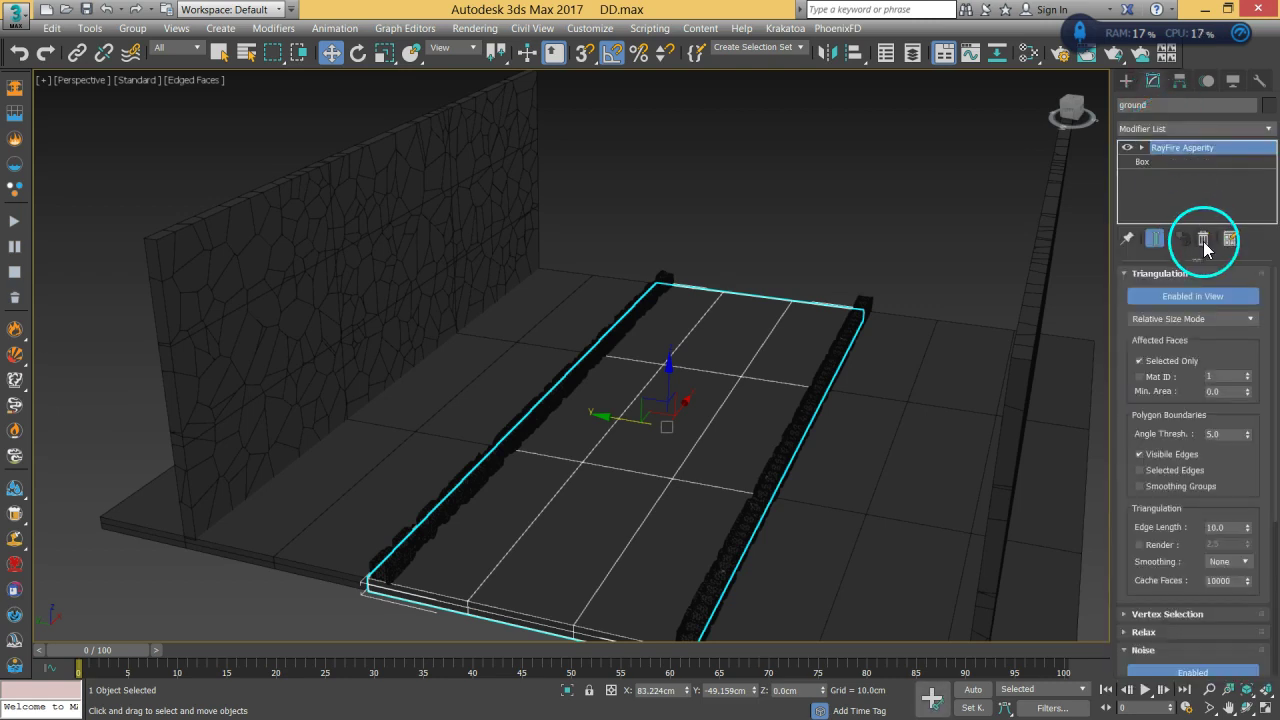
left_click(1203, 240)
Apply a RayFire Voronoi modifier to the ground slab and enable fragmenting.
left_click(1160, 130)
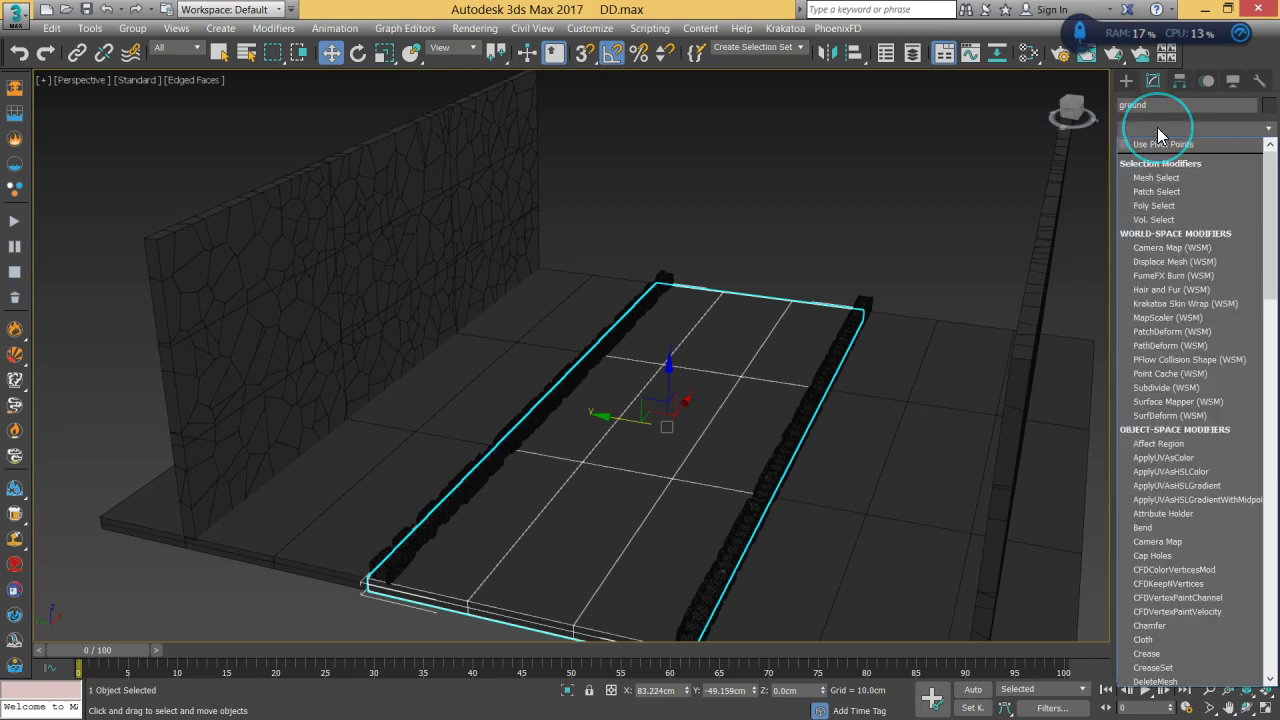
key("r")
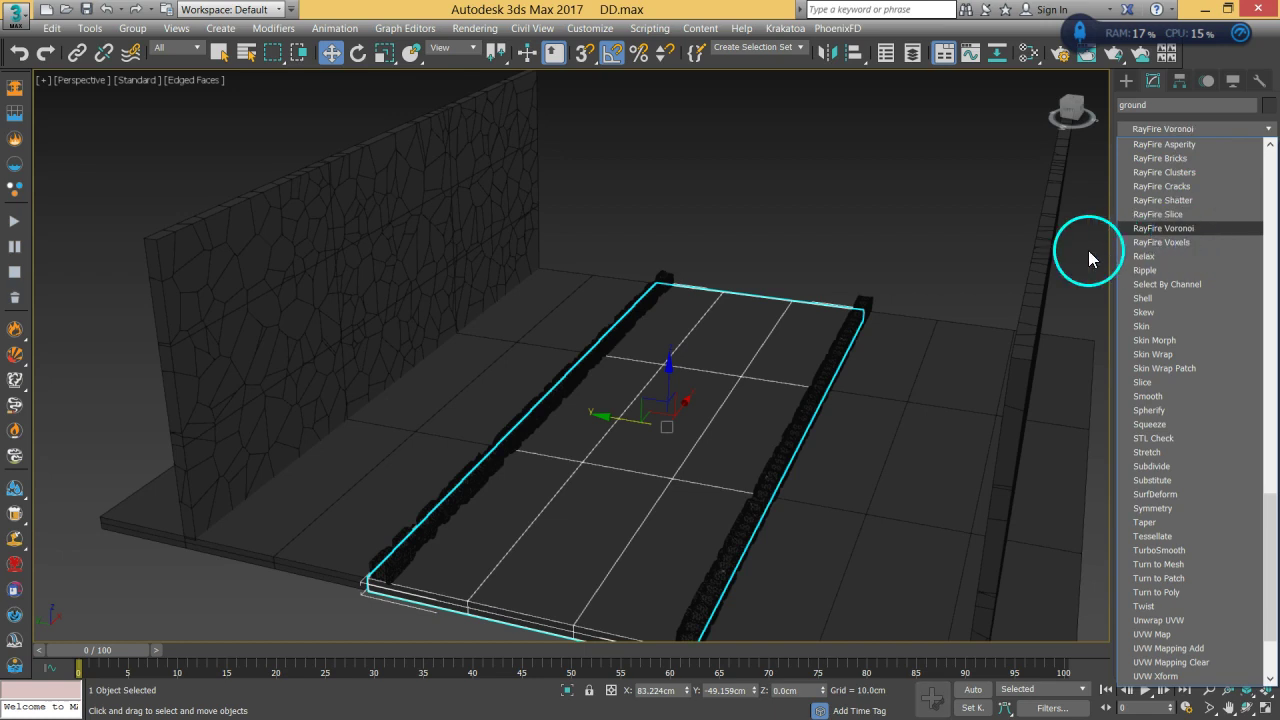
key("Return")
left_click(1159, 331)
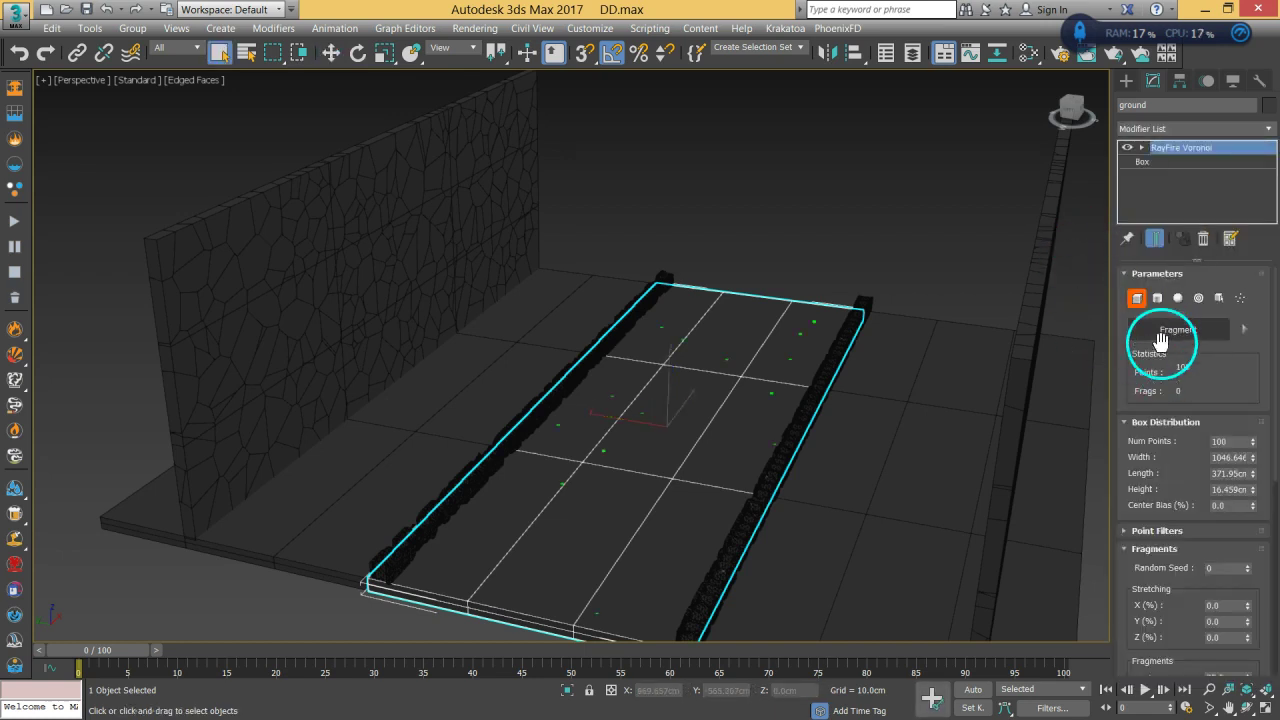
Try 500 and 650 points in the ground's Voronoi Box Distribution, and settle on 800.
double_click(1240, 441)
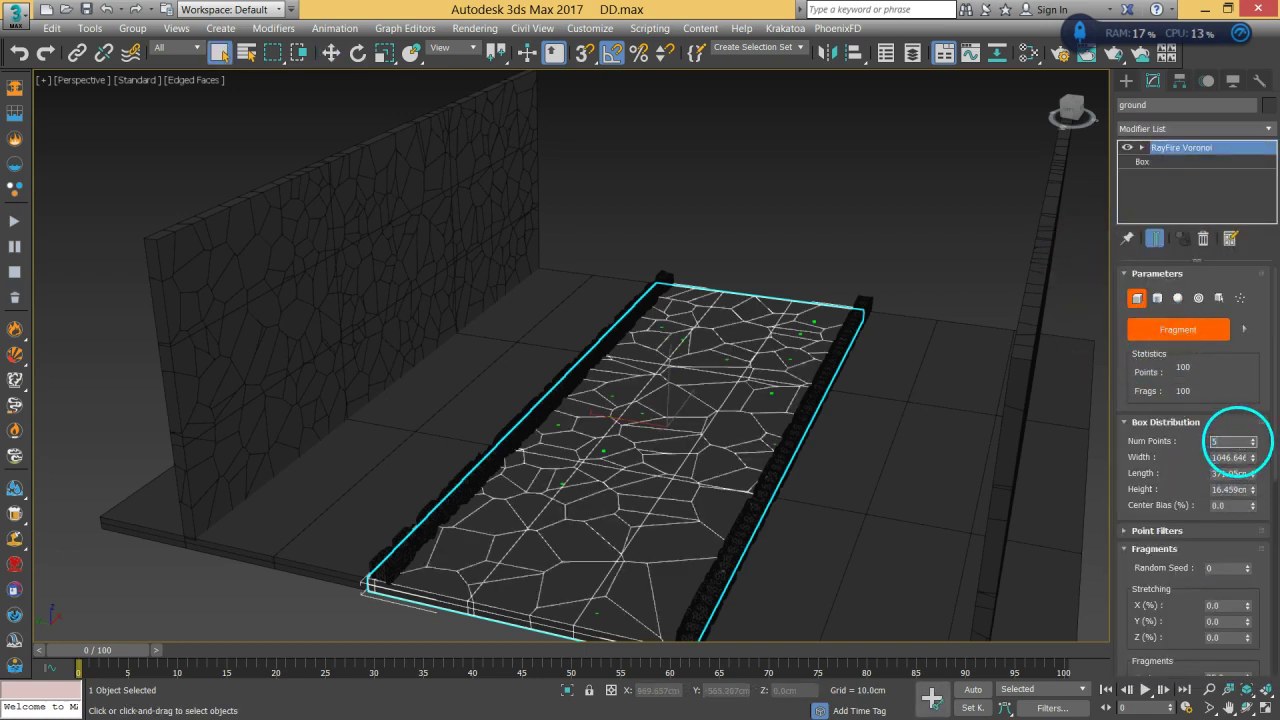
middle_click_drag(640, 531, 666, 471, "alt")
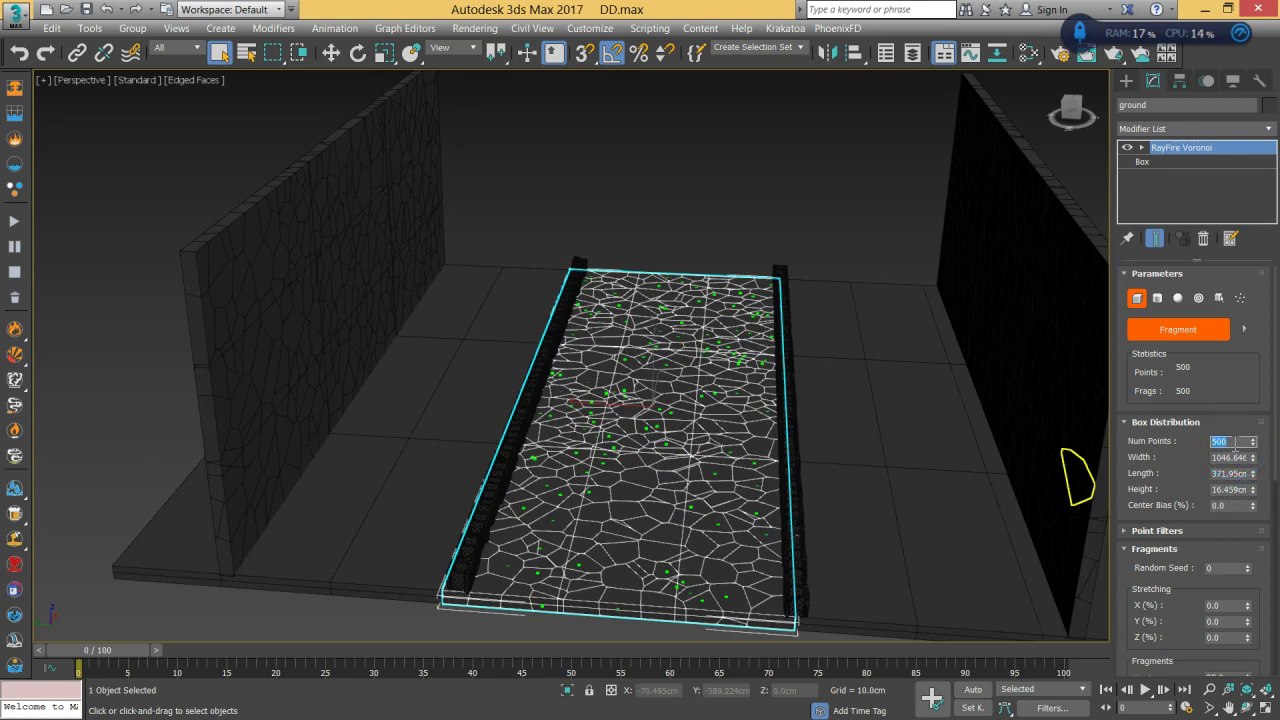
key("Return")
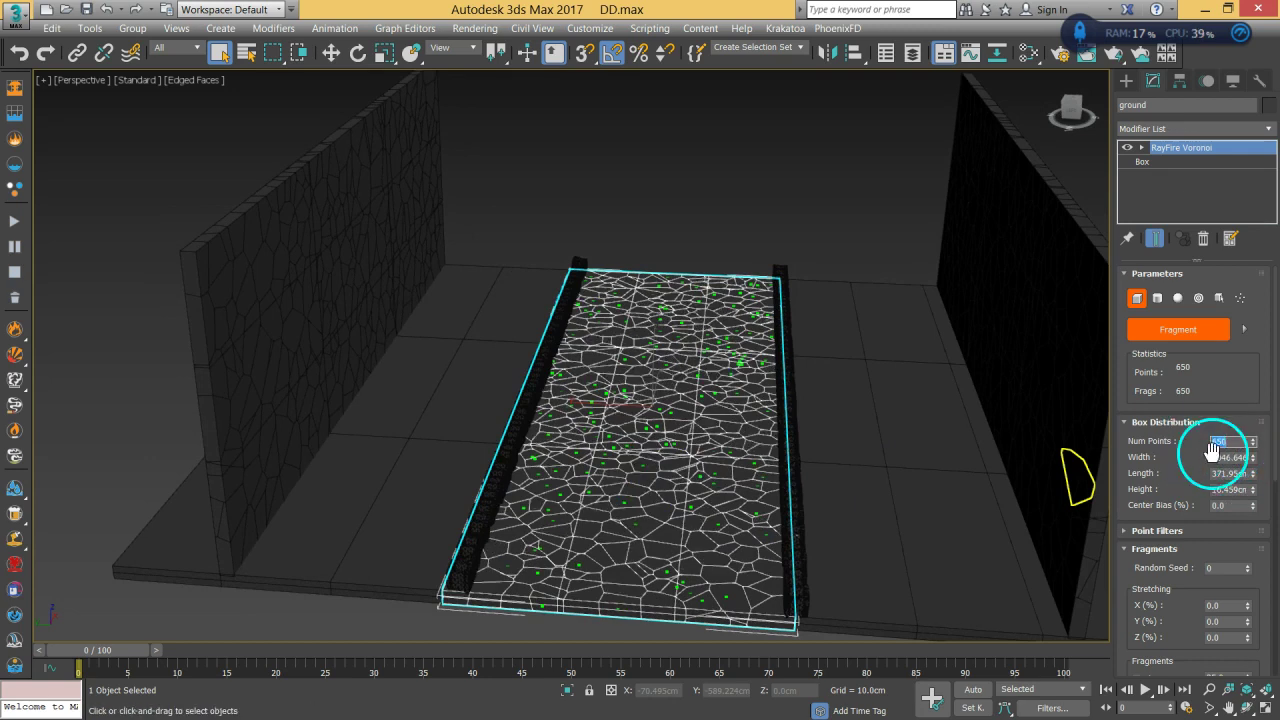
mouse_move(729, 371)
middle_mouse_down("alt")
mouse_move(694, 414)
mouse_move(637, 425)
mouse_move(700, 406)
mouse_move(722, 362)
middle_mouse_up("alt")
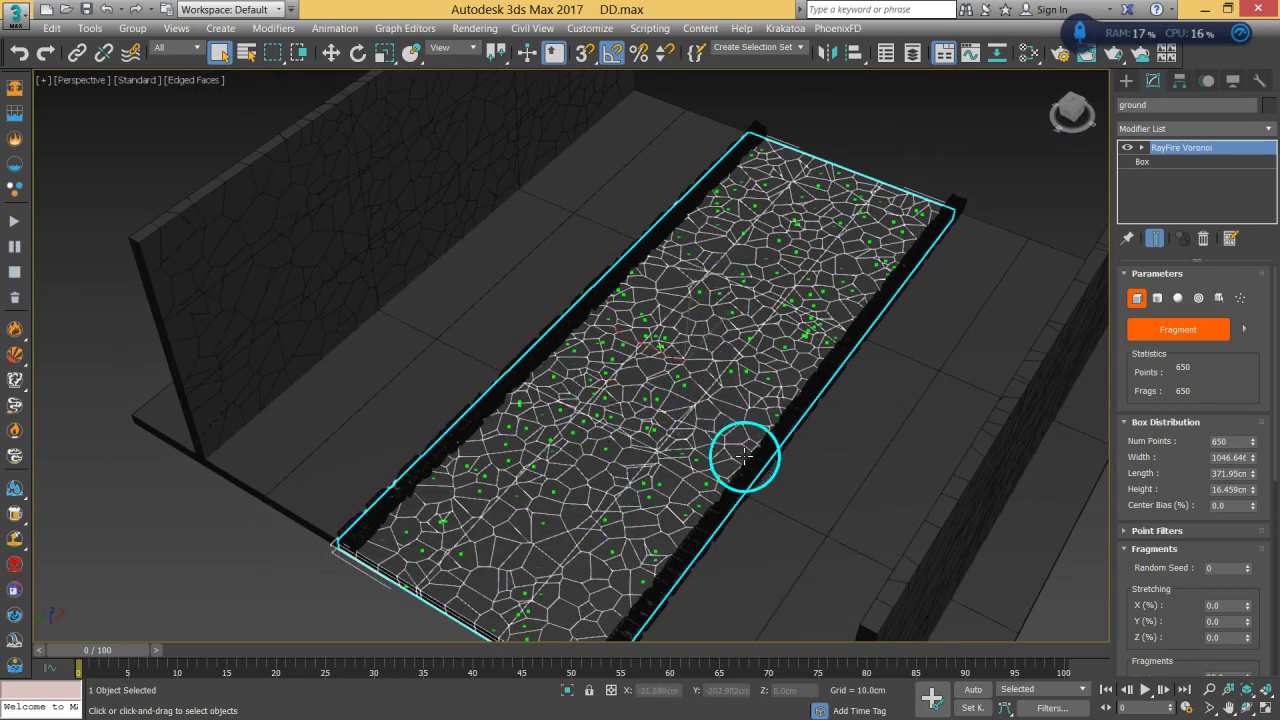
middle_click_drag(657, 491, 696, 535, "alt")
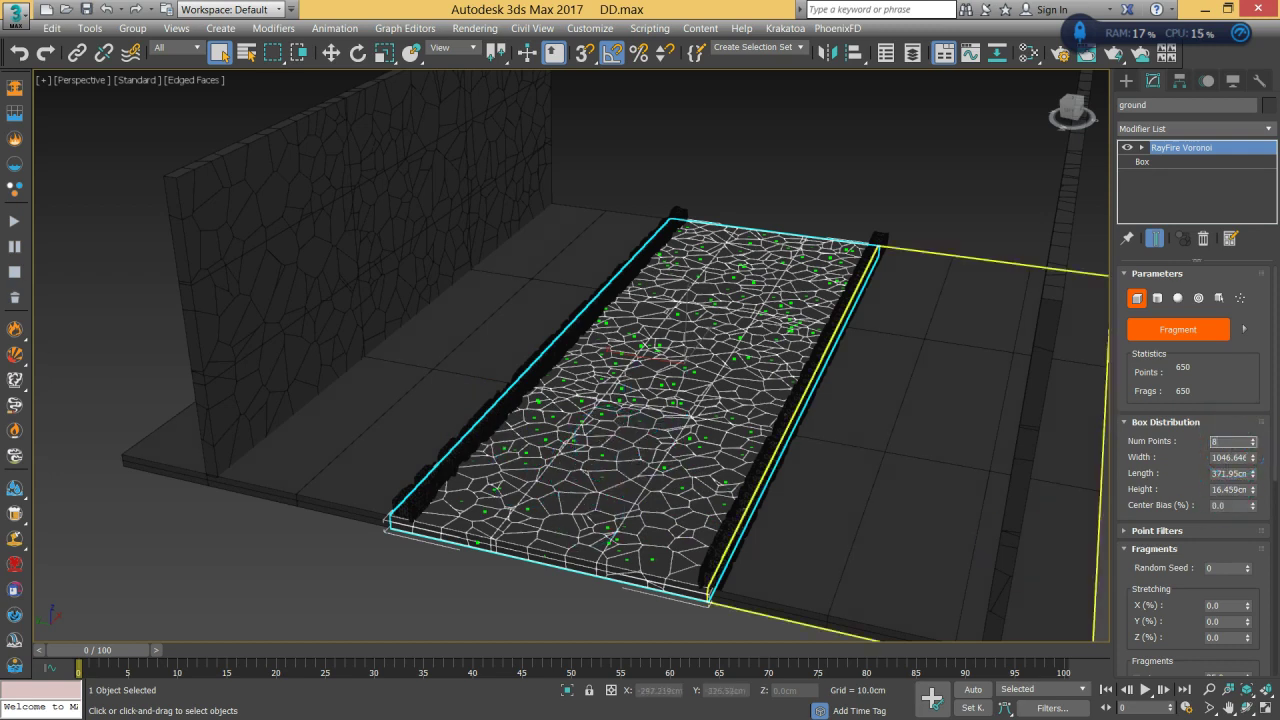
middle_click_drag(714, 409, 686, 451, "alt")
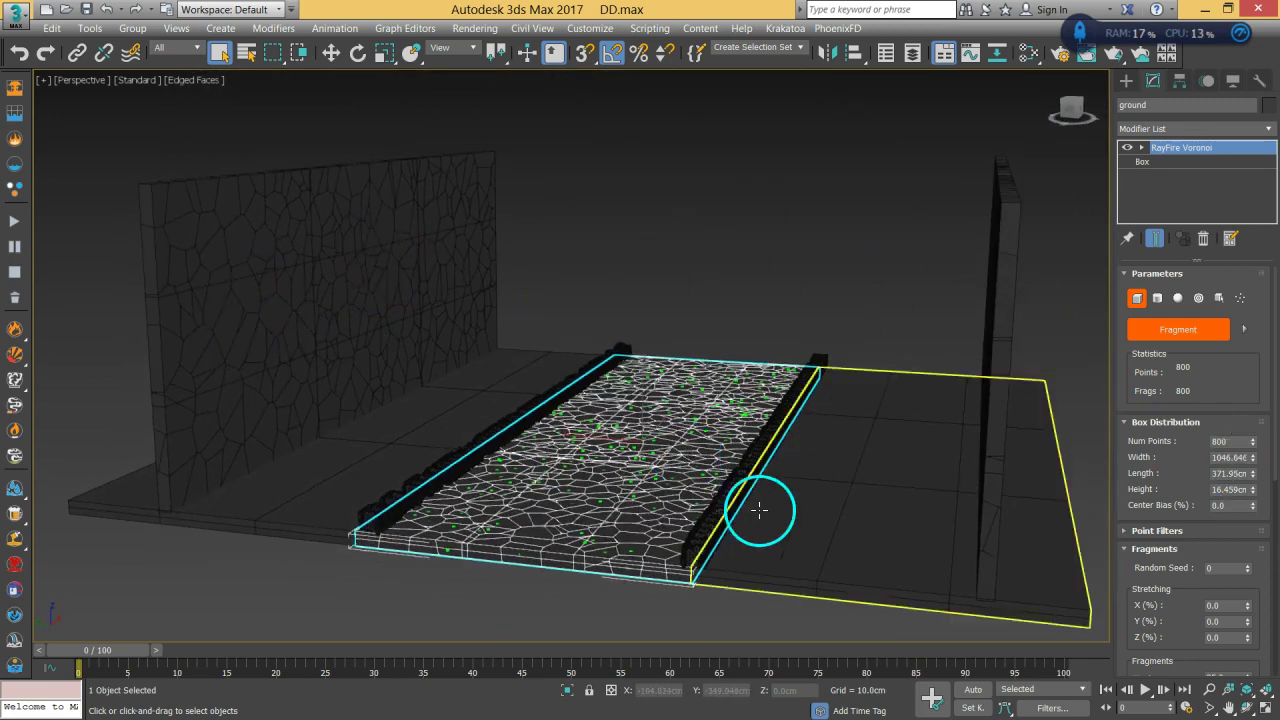
middle_click_drag(749, 470, 725, 490, "alt")
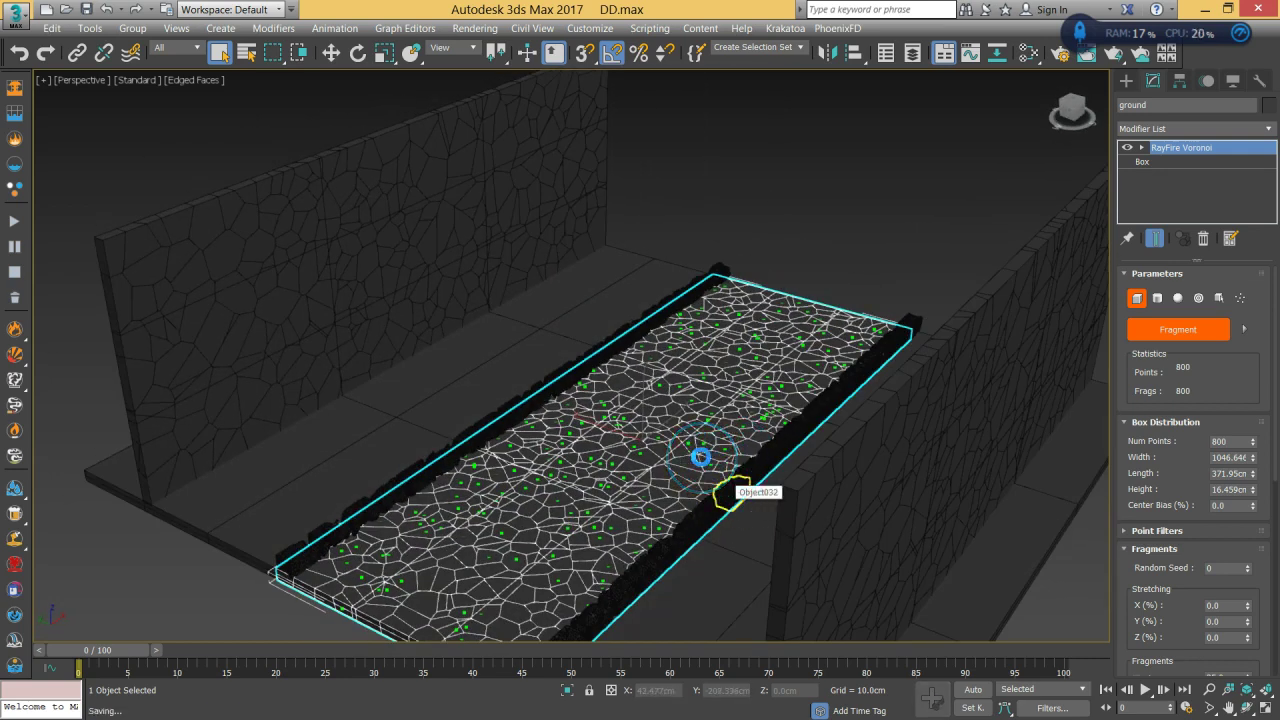
middle_click_drag(700, 456, 745, 408, "alt")
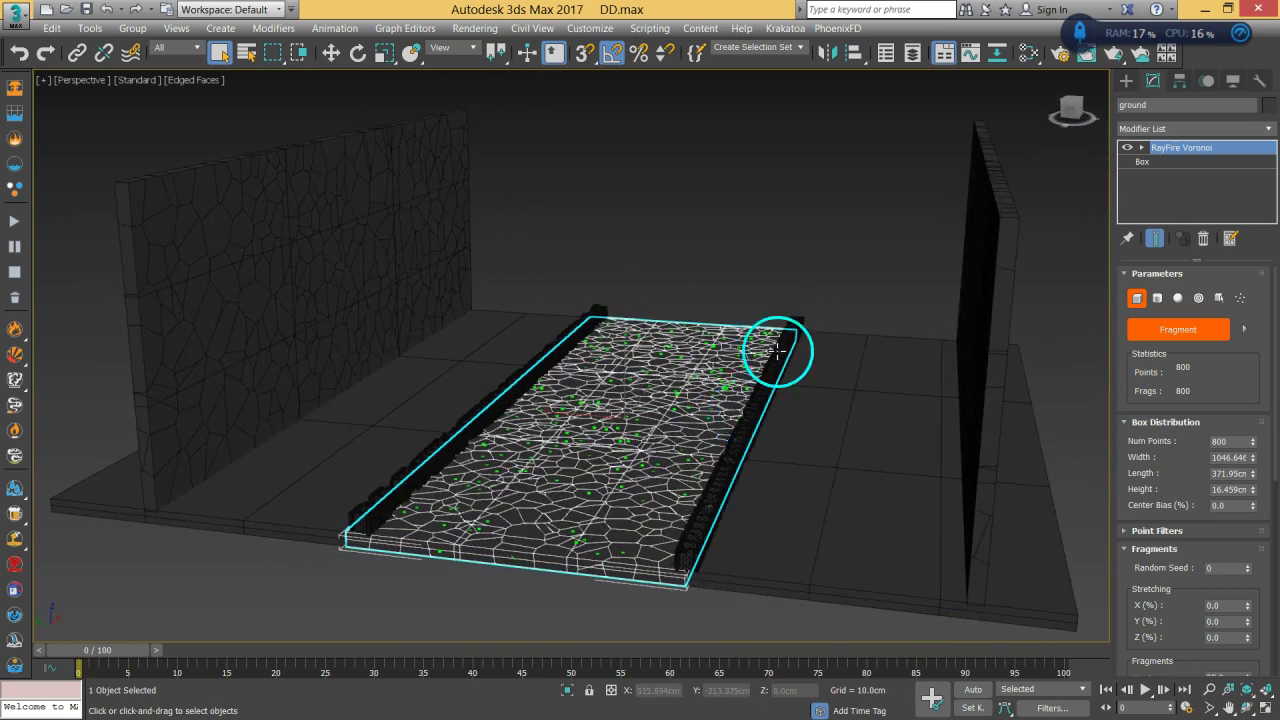
Examine the fragmented ground, the walls and the right pavement from several angles.
left_click(769, 264)
middle_click_drag(803, 451, 834, 434, "alt")
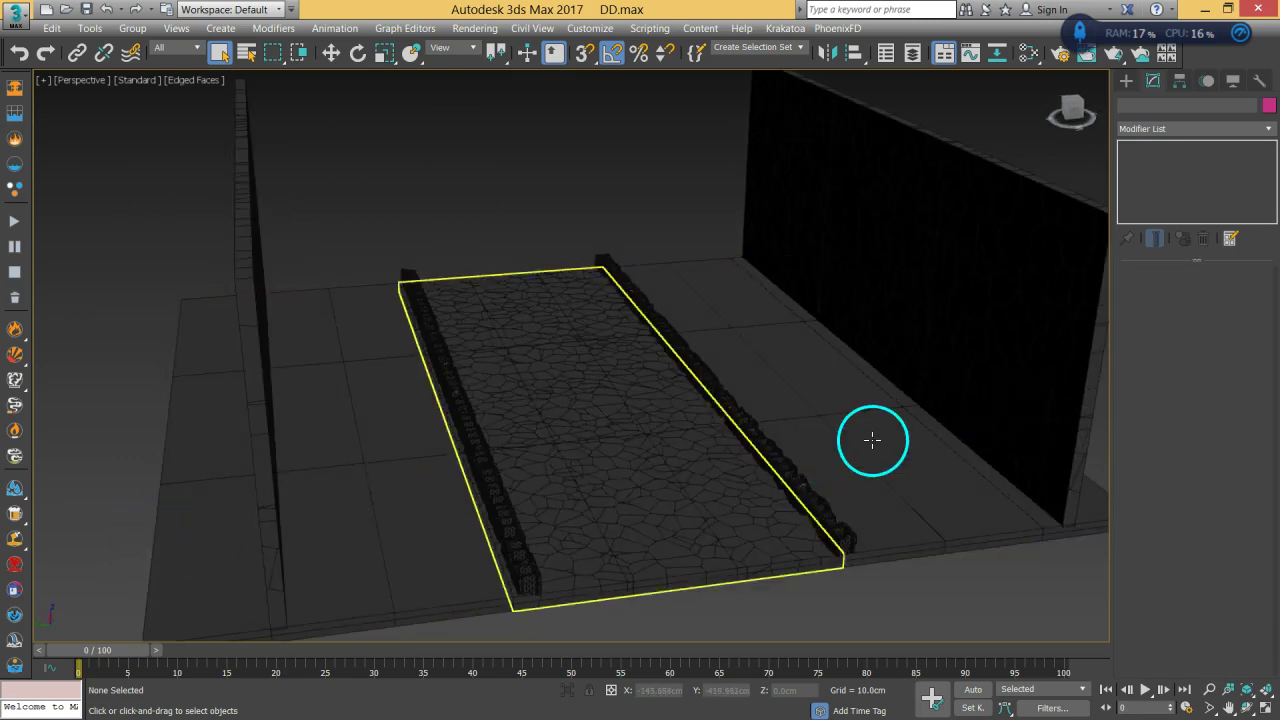
left_click(878, 441)
middle_click_drag(691, 400, 700, 394, "alt")
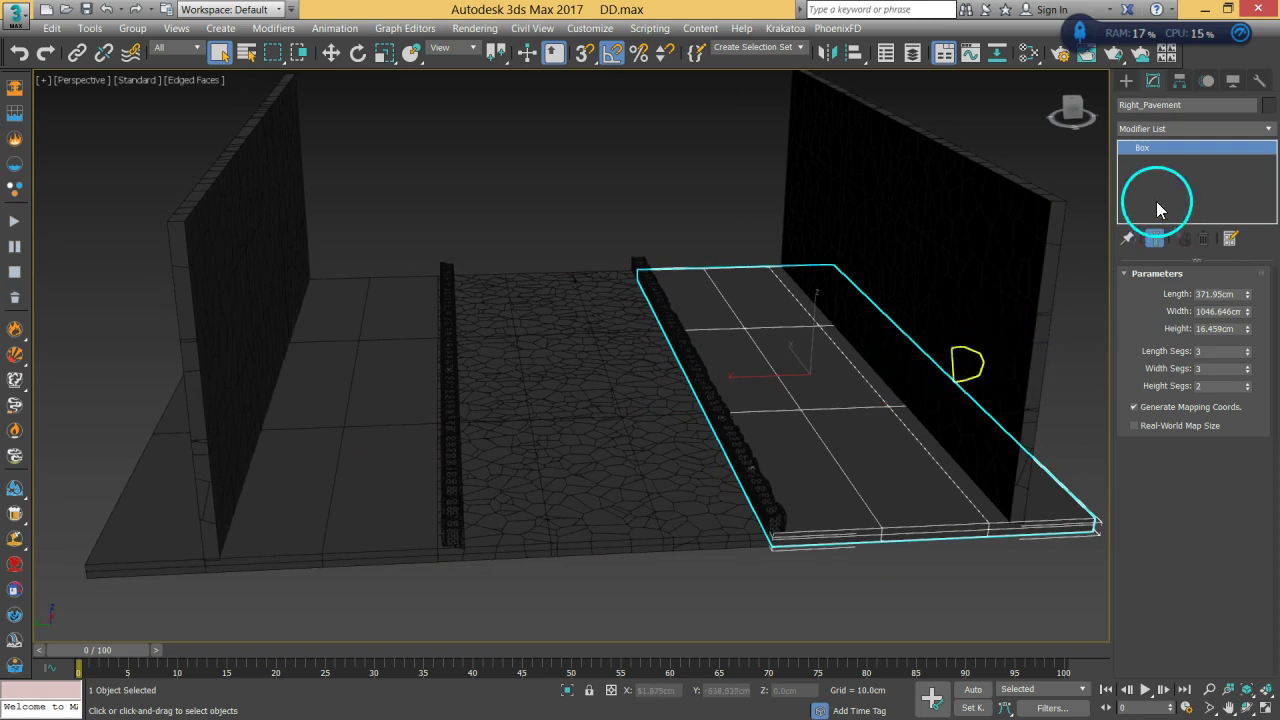
mouse_move(622, 400)
middle_mouse_down("alt")
mouse_move(609, 389)
mouse_move(626, 380)
middle_mouse_up("alt")
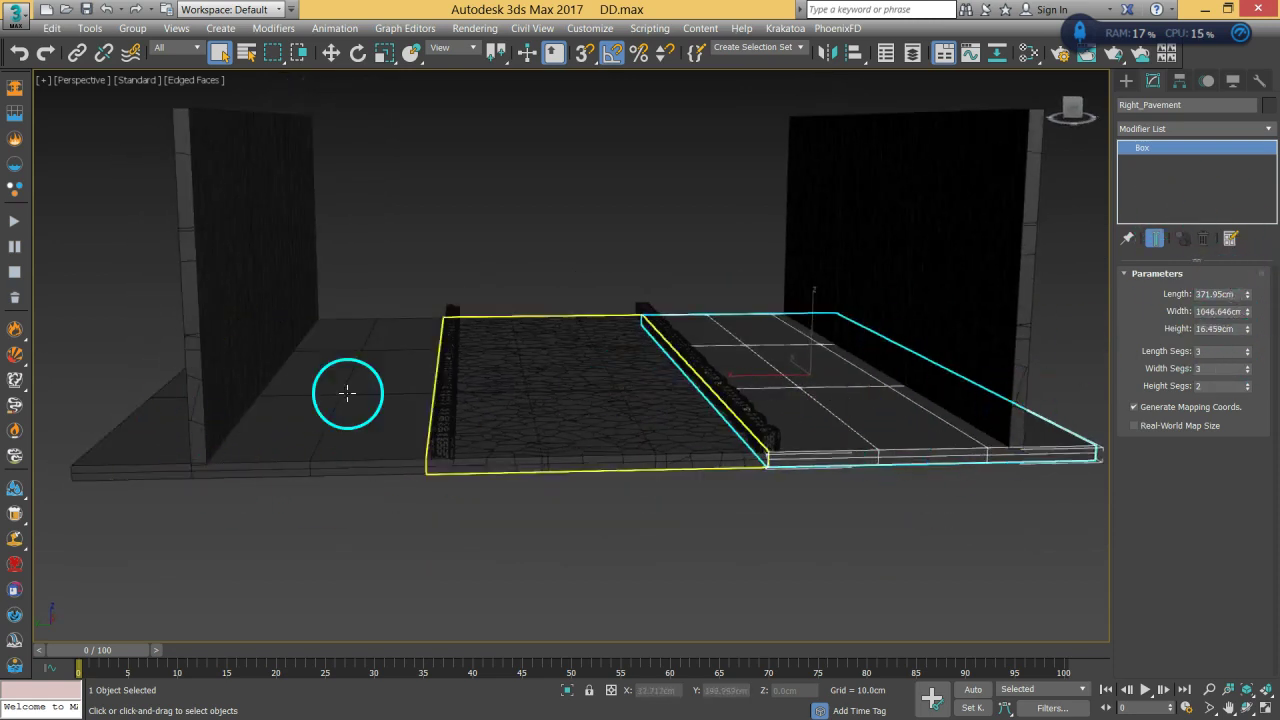
middle_click_drag(481, 393, 614, 374, "alt")
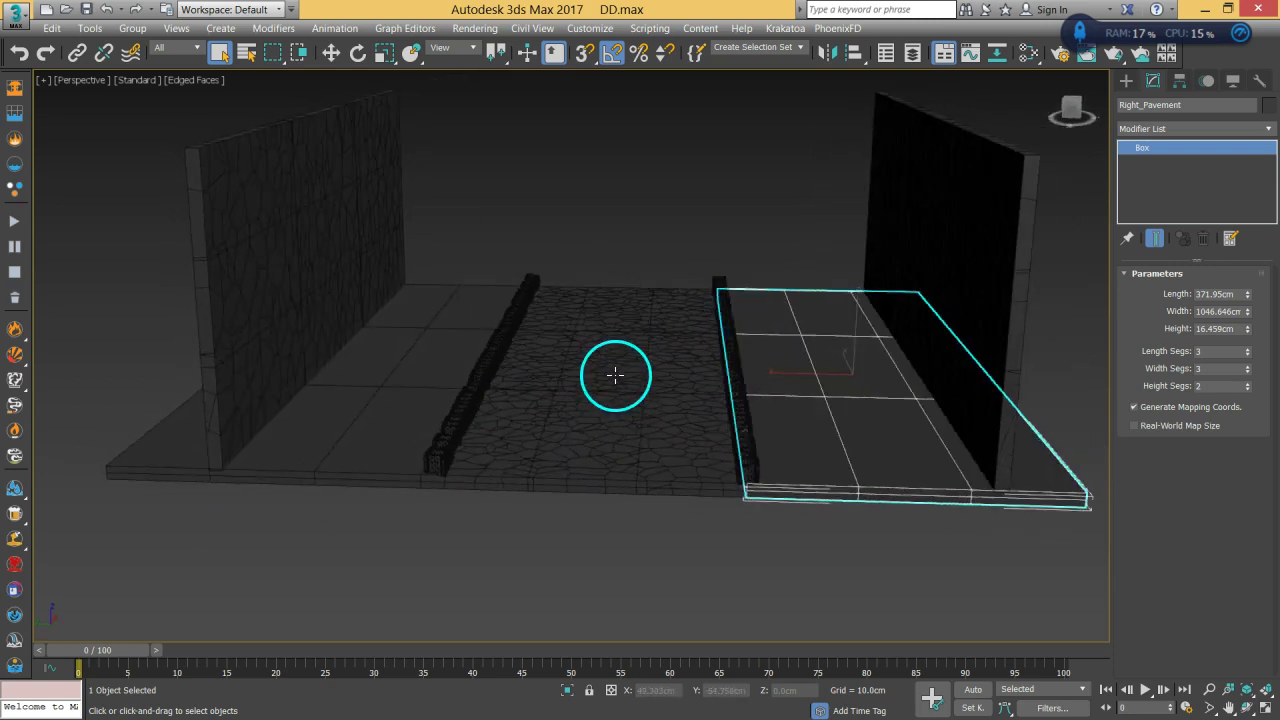
middle_click_drag(680, 575, 818, 373)
left_click(754, 269)
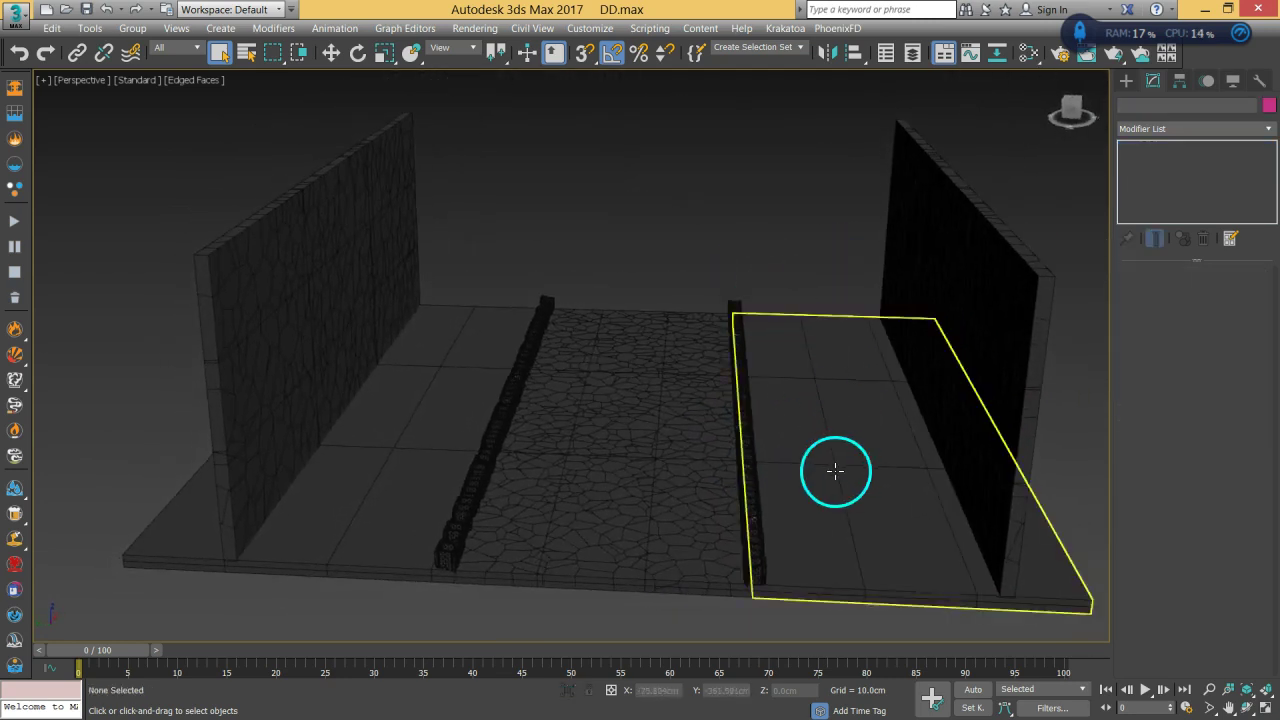
Convert the left pavement to an Editable Poly.
left_click(357, 457)
right_click(470, 398)
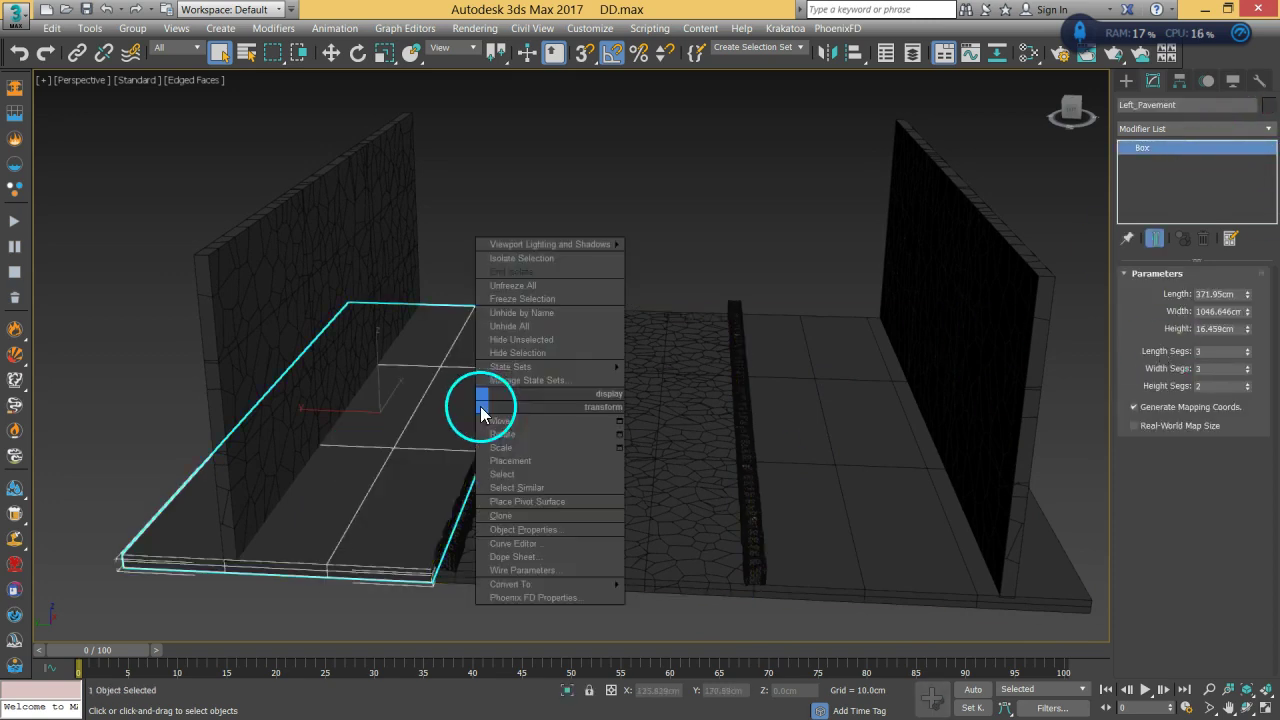
mouse_move(588, 588)
left_click(688, 597)
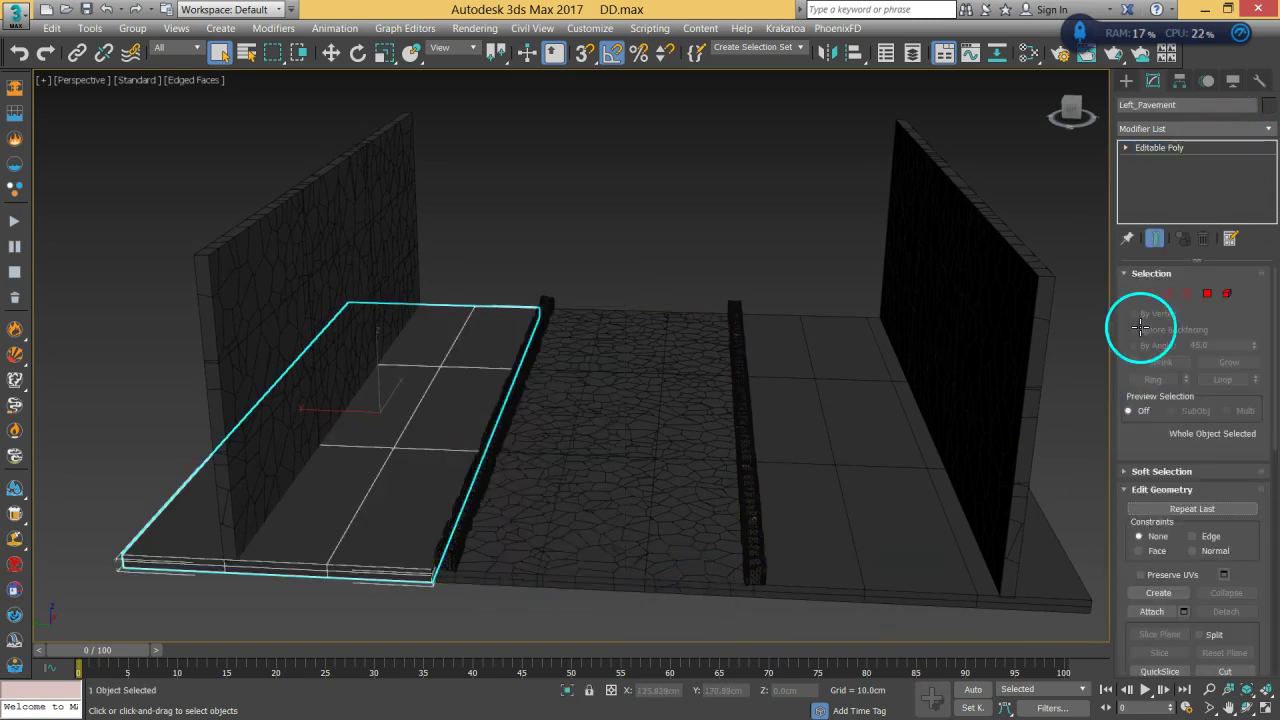
Convert the right pavement to an Editable Poly and clear the selection.
left_click(836, 538)
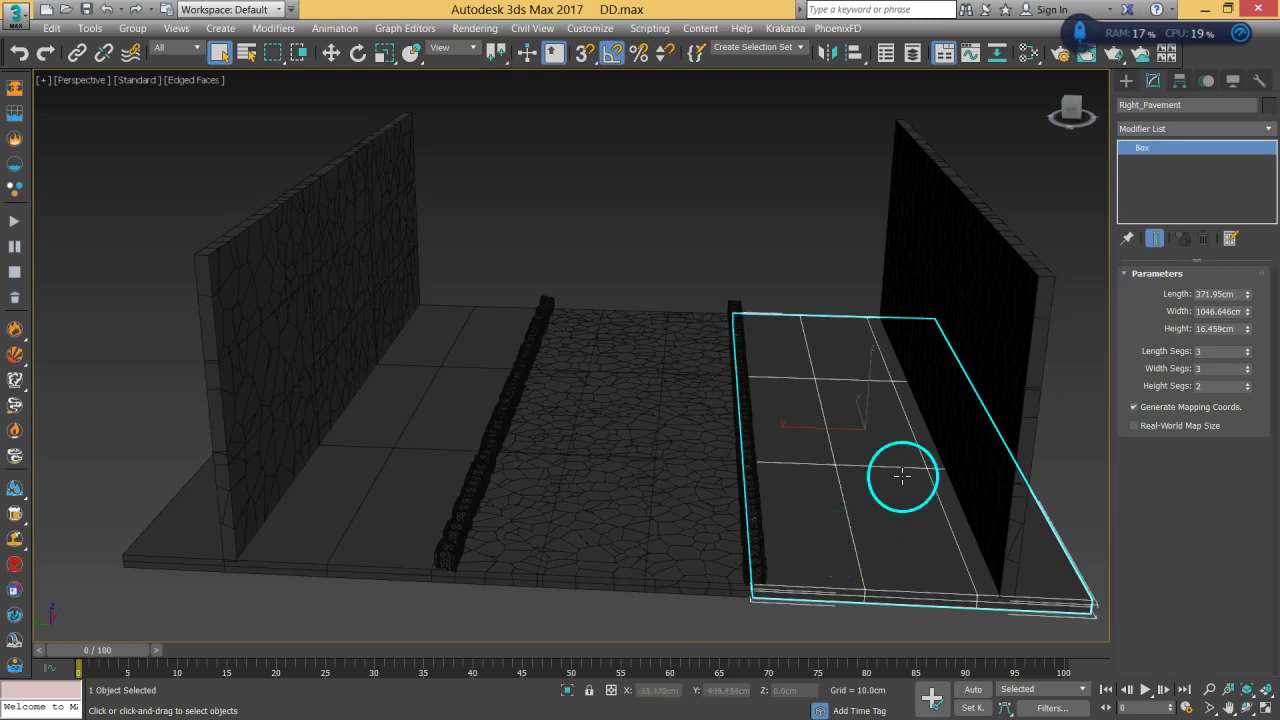
right_click(866, 482)
mouse_move(960, 662)
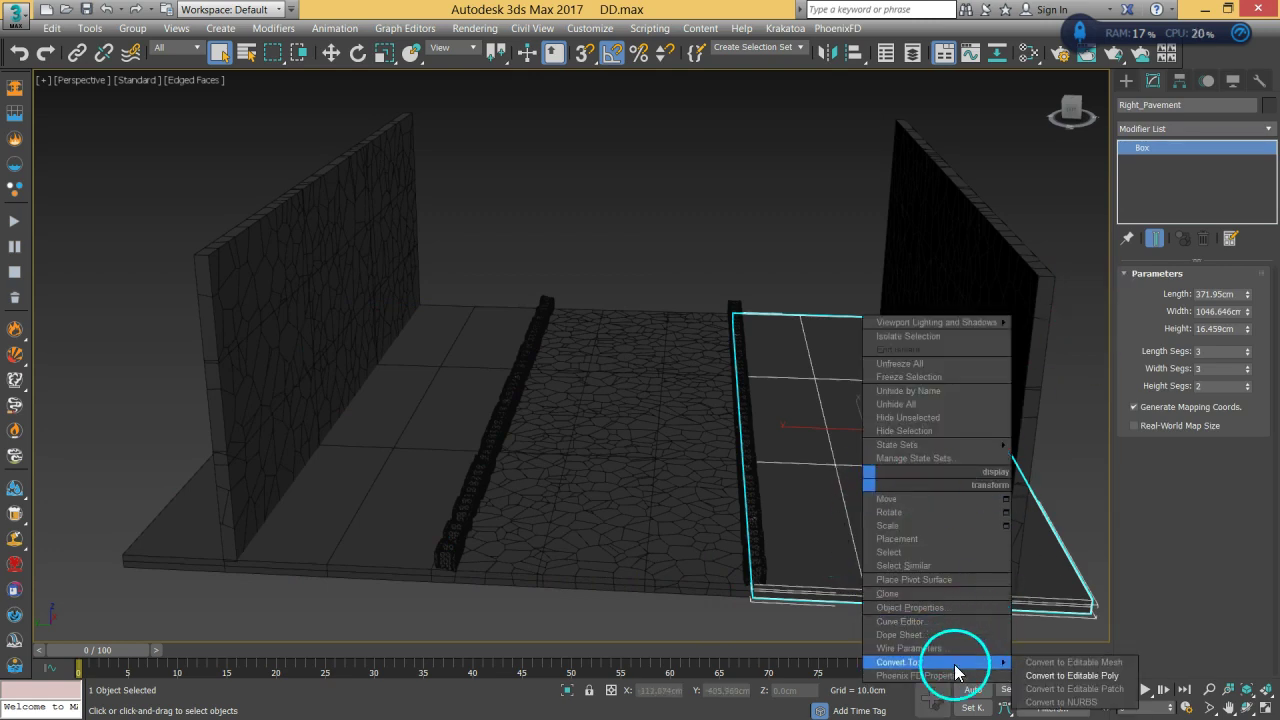
left_click(1066, 675)
middle_click_drag(733, 368, 719, 304, "alt")
left_click(663, 203)
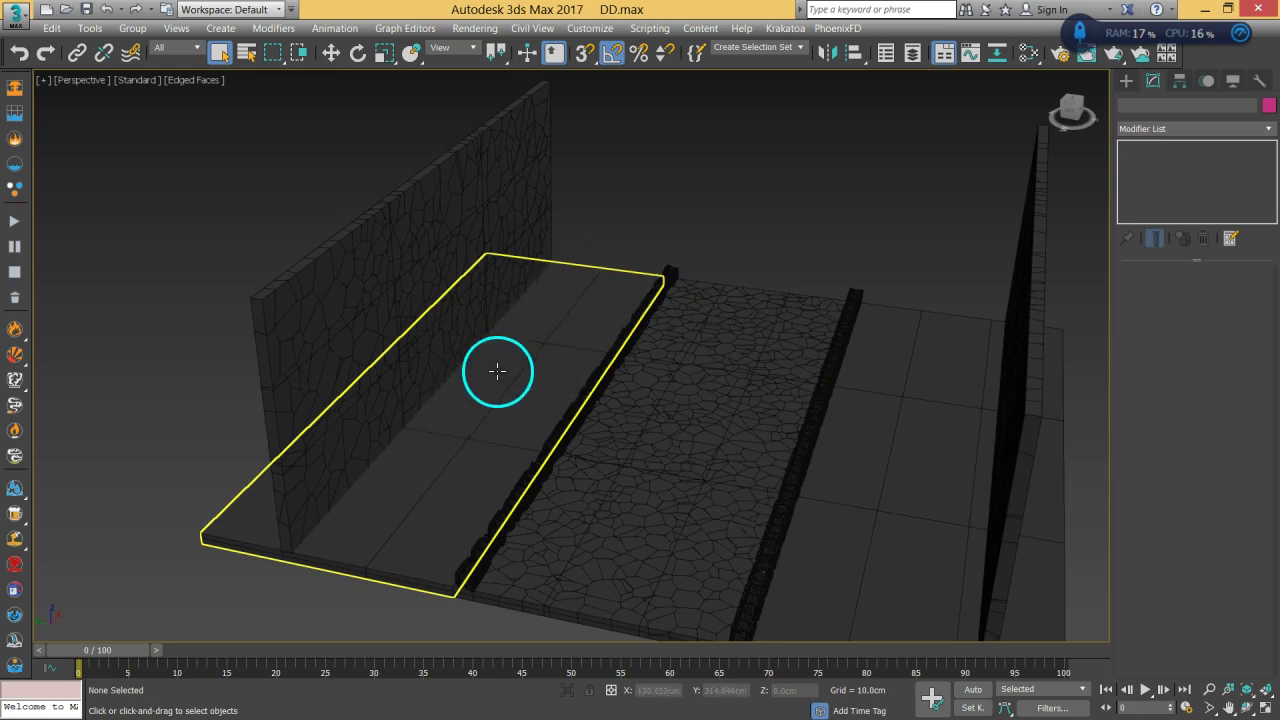
Apply a Tessellate modifier to the left pavement.
middle_click_drag(609, 429, 444, 484)
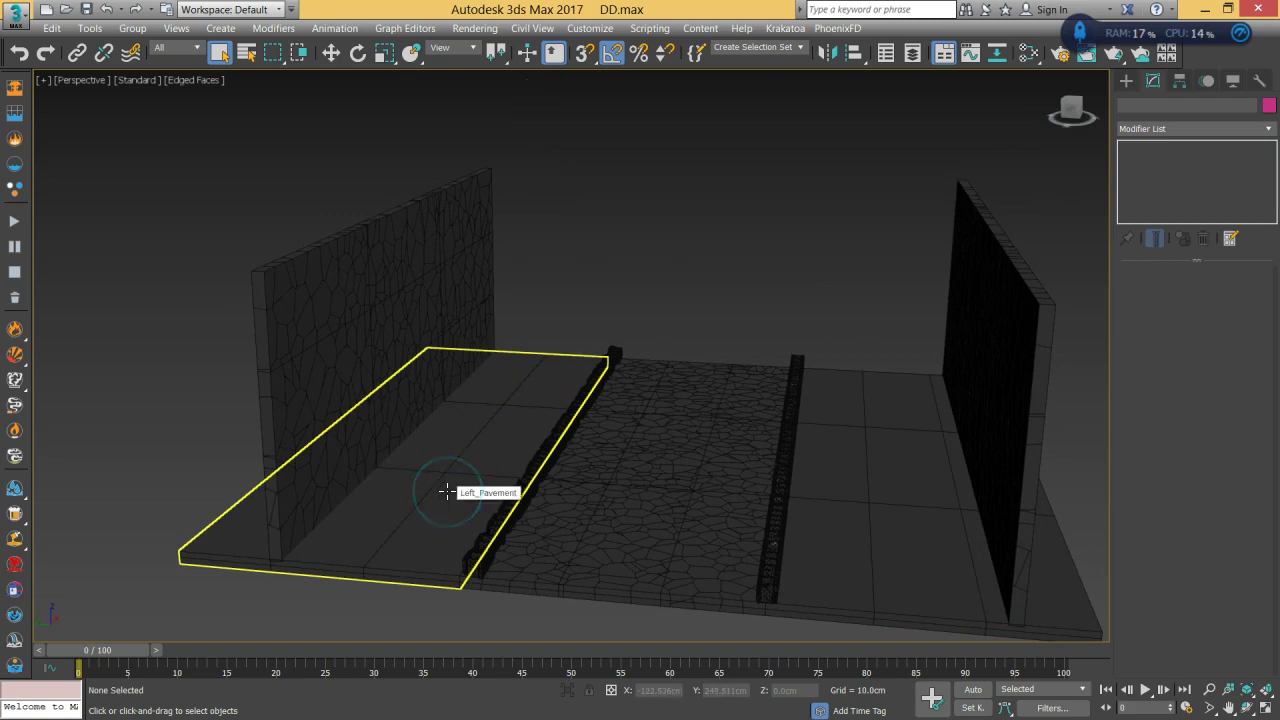
left_click(459, 495)
scroll(570, 440, "up", 5)
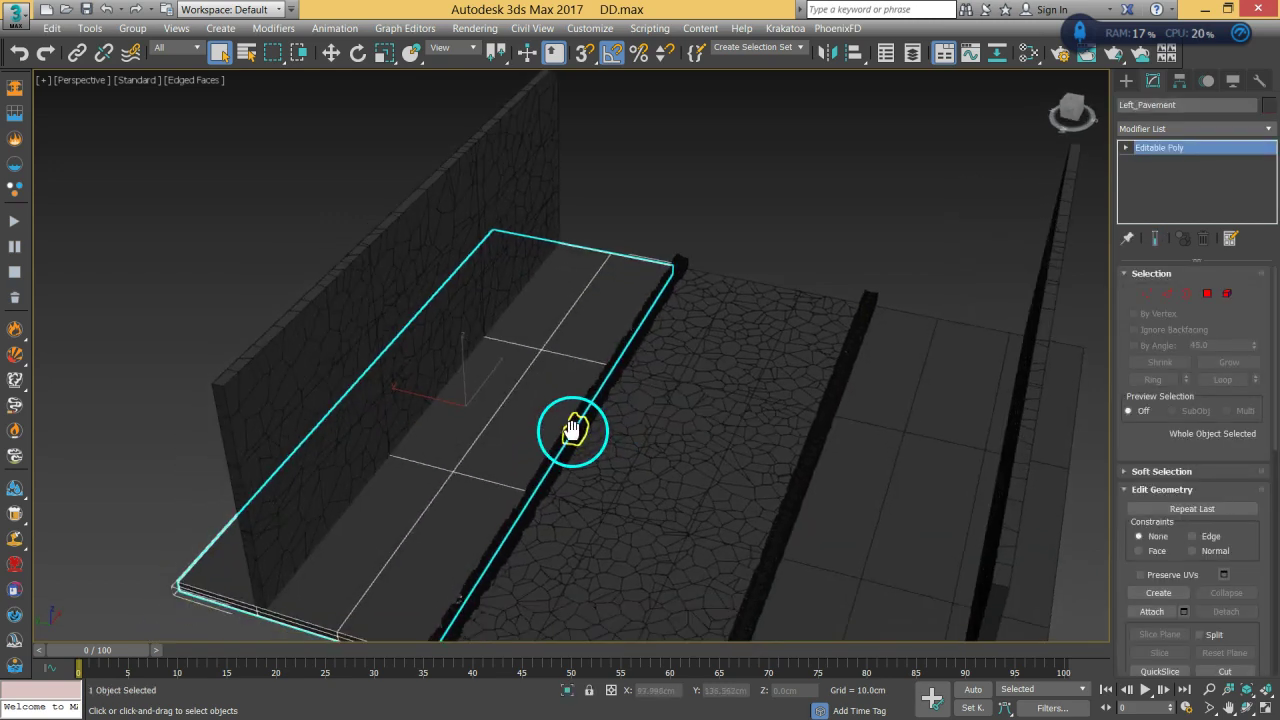
left_click(1167, 128)
type("te")
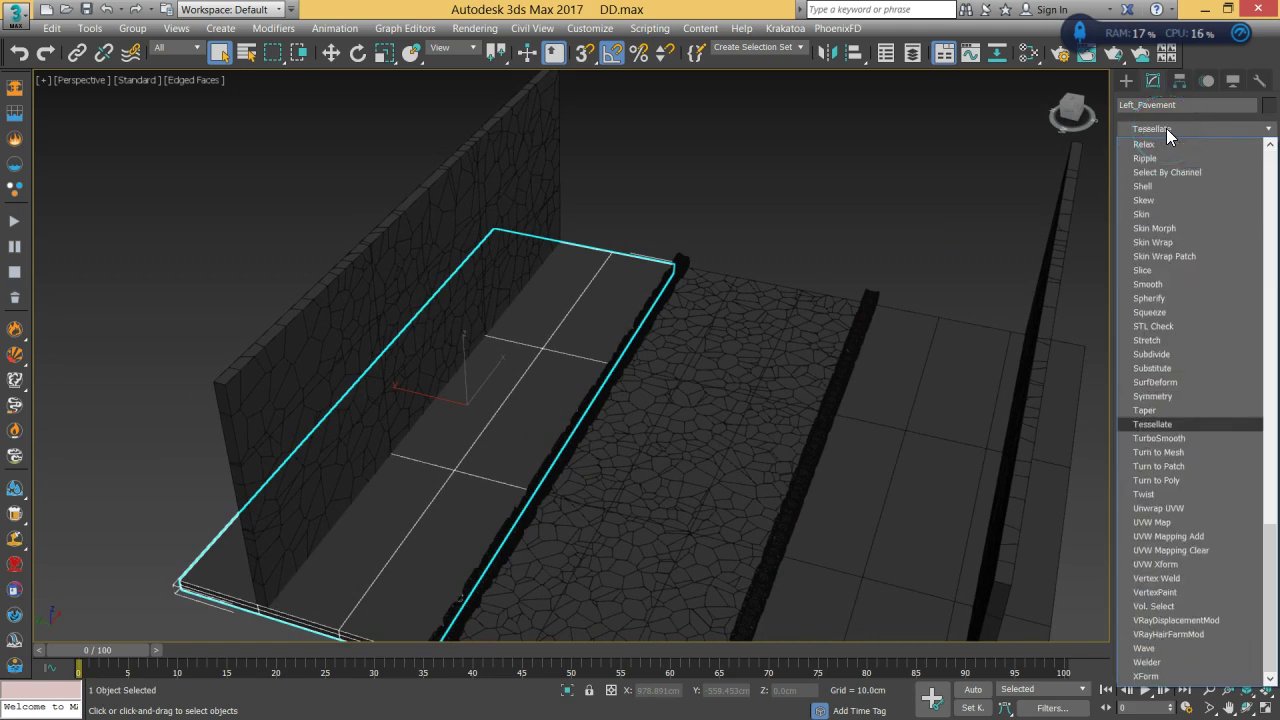
left_click(1168, 424)
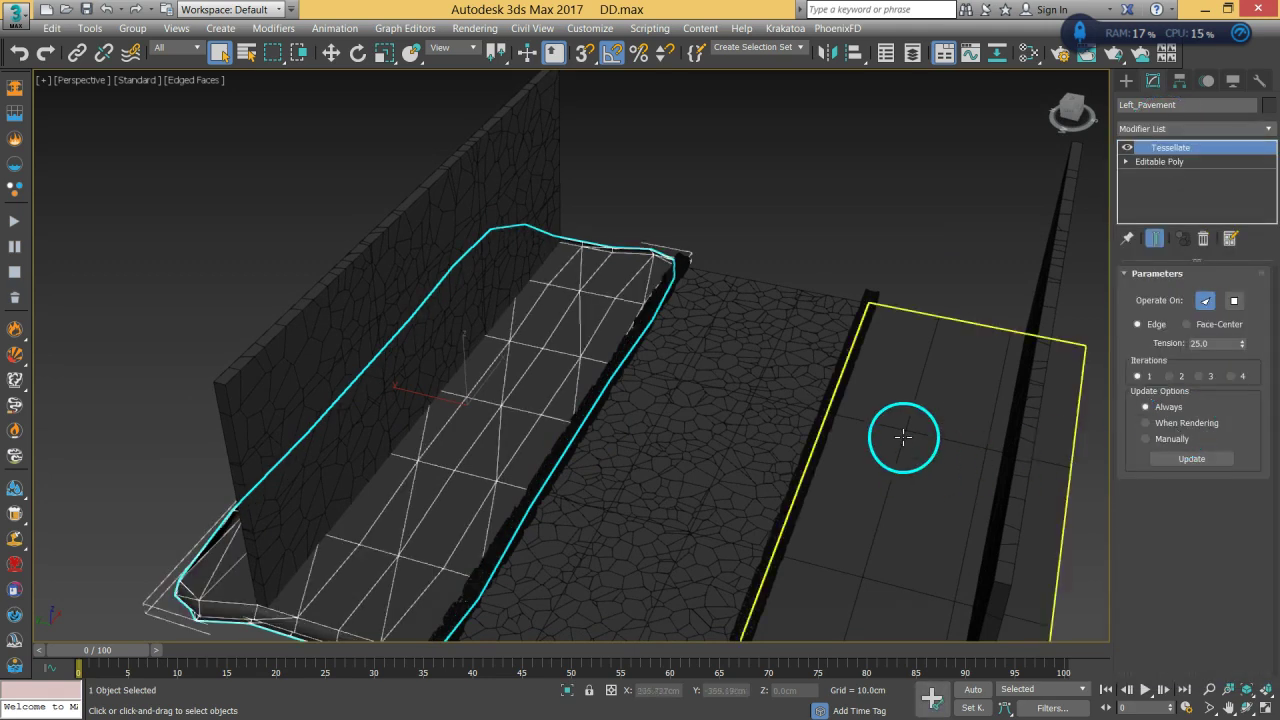
middle_click_drag(509, 437, 505, 470, "alt")
middle_click_drag(206, 575, 640, 526, "alt")
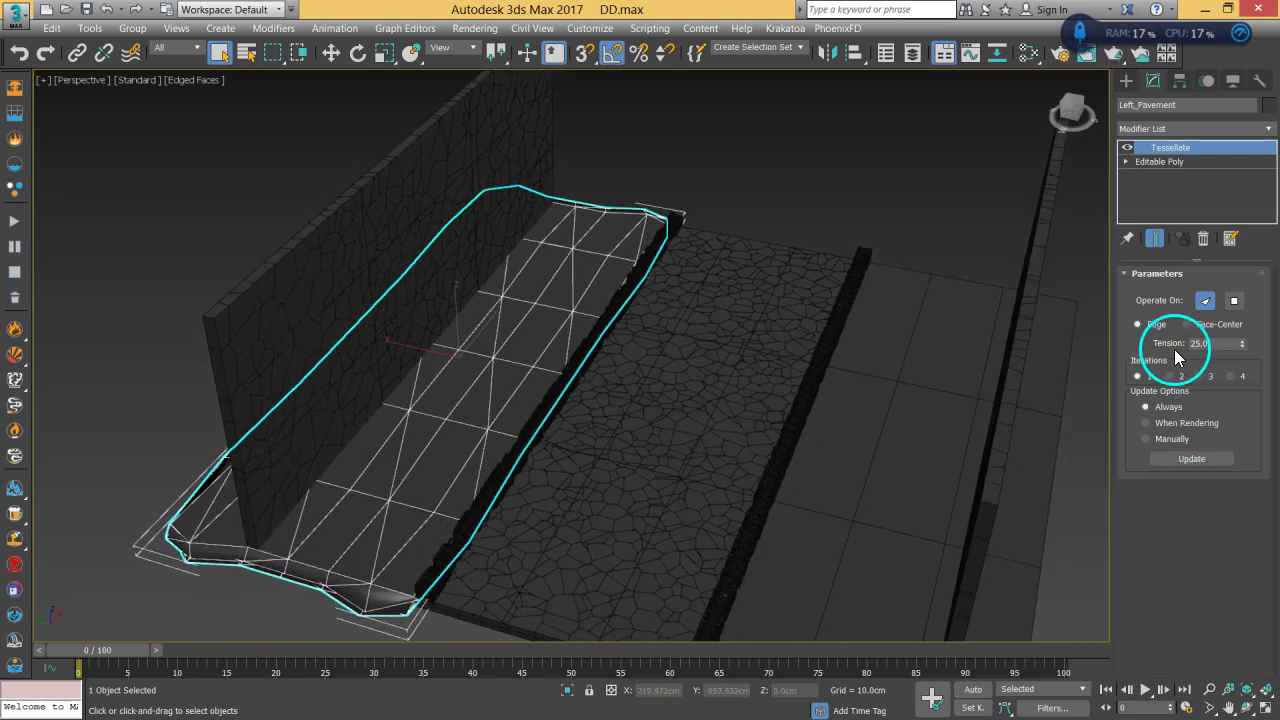
Set the left pavement's Tessellate to tension 0, operating on polygons by Edge, with 2 iterations.
left_click_drag(1211, 344, 1189, 352)
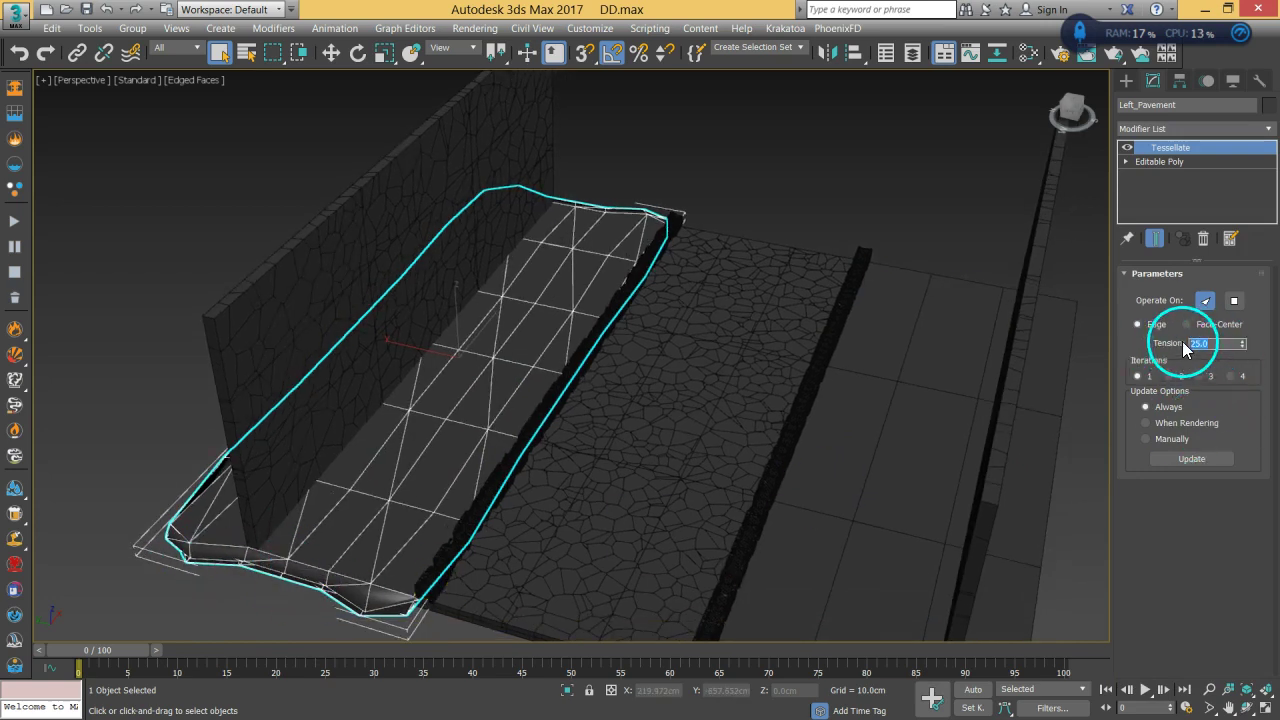
type("0")
key("Return")
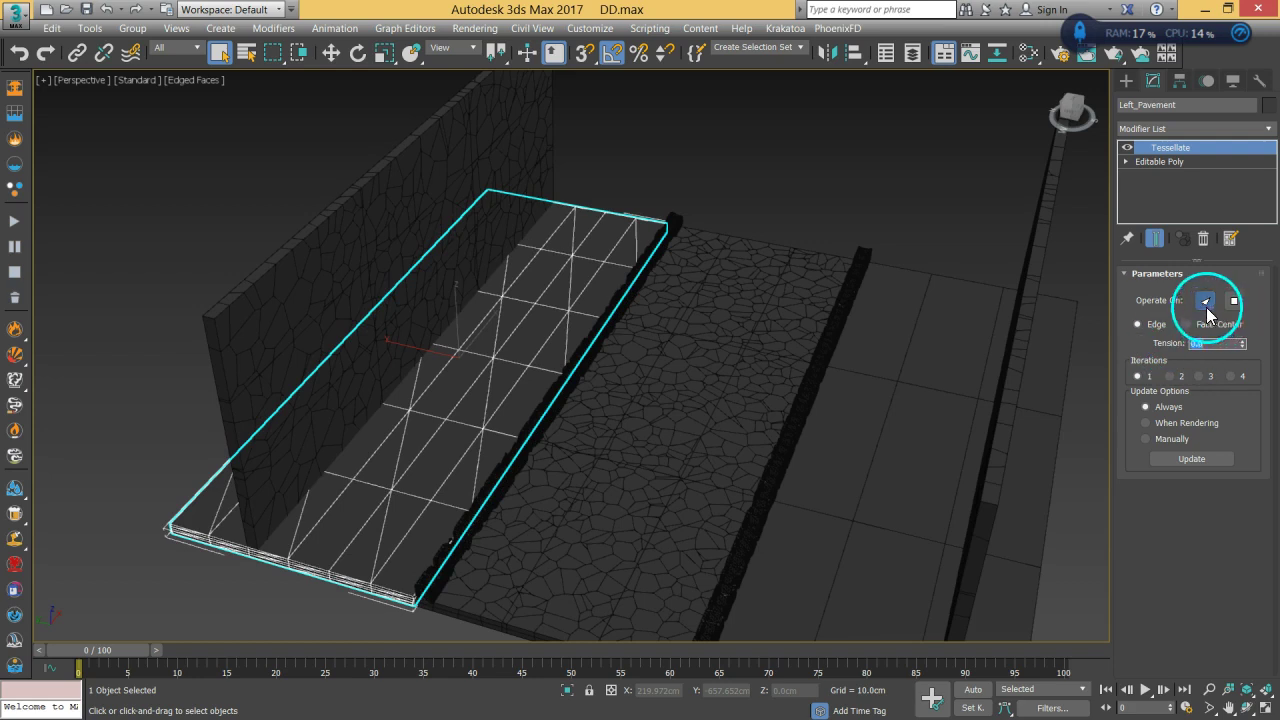
left_click(1234, 302)
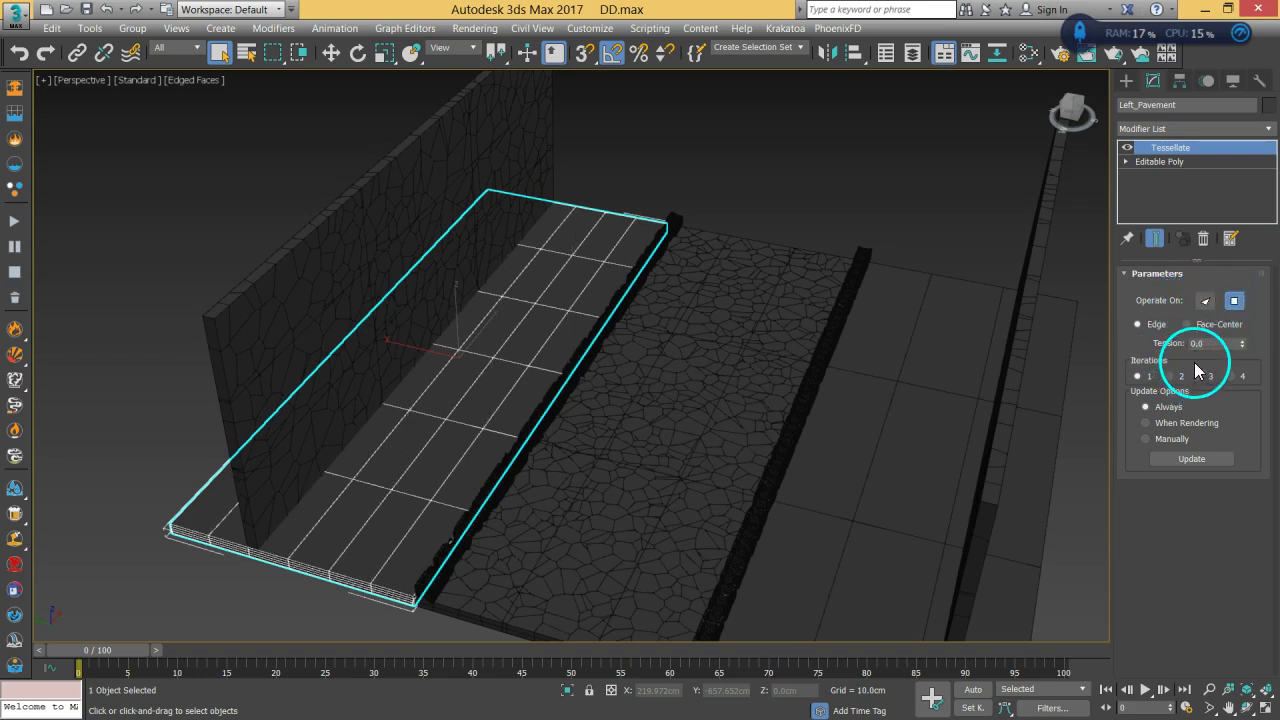
left_click(1207, 326)
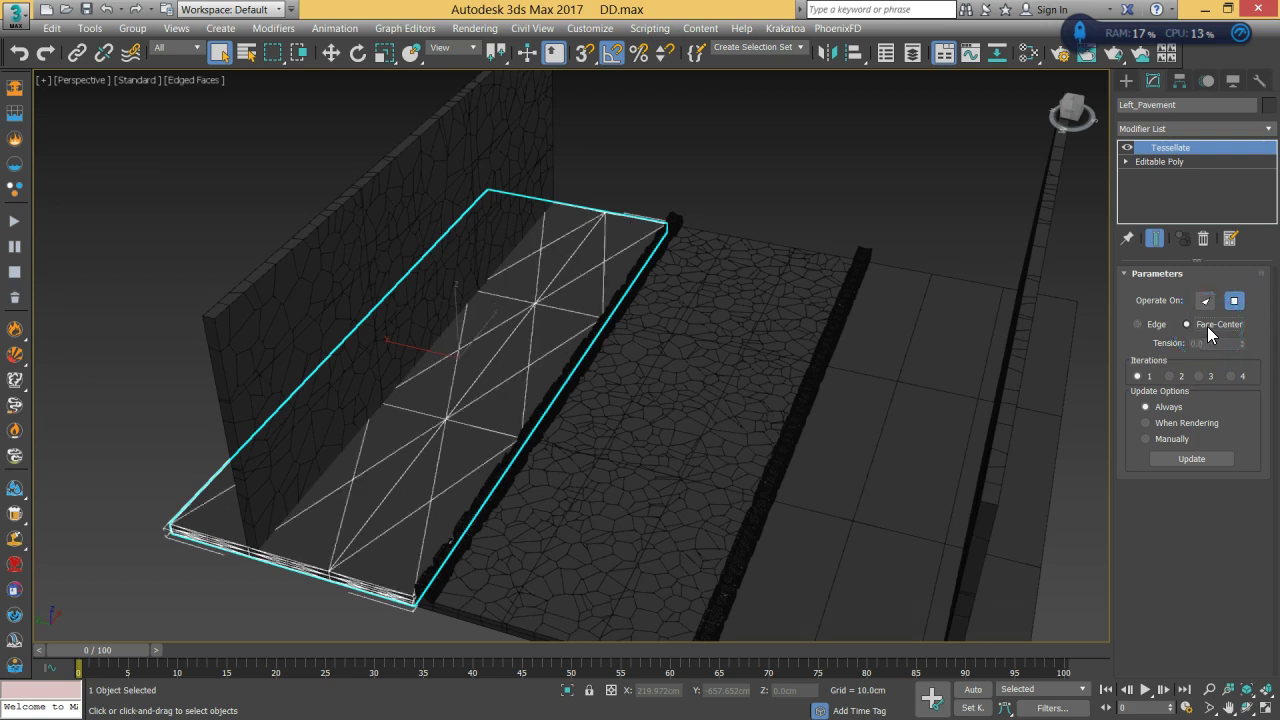
left_click(1168, 330)
left_click(1180, 376)
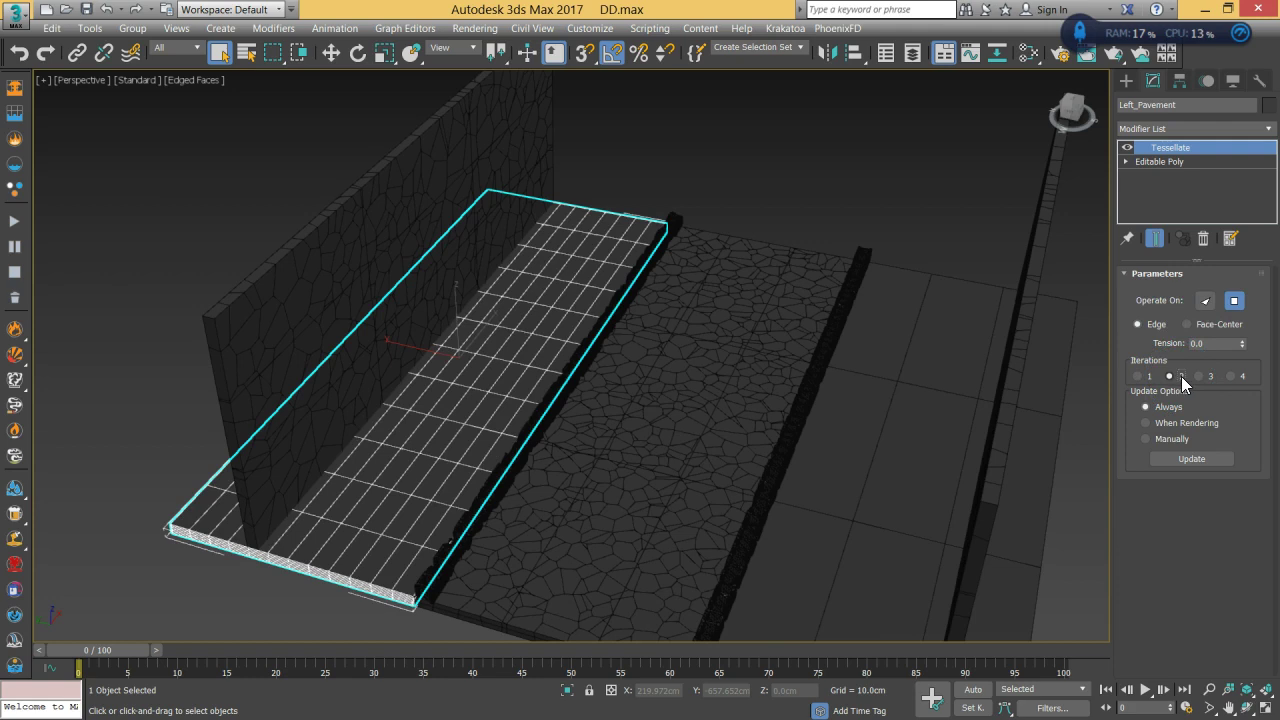
Copy the Tessellate modifier from the left pavement onto the right pavement and set its iterations to 3.
right_click(1187, 150)
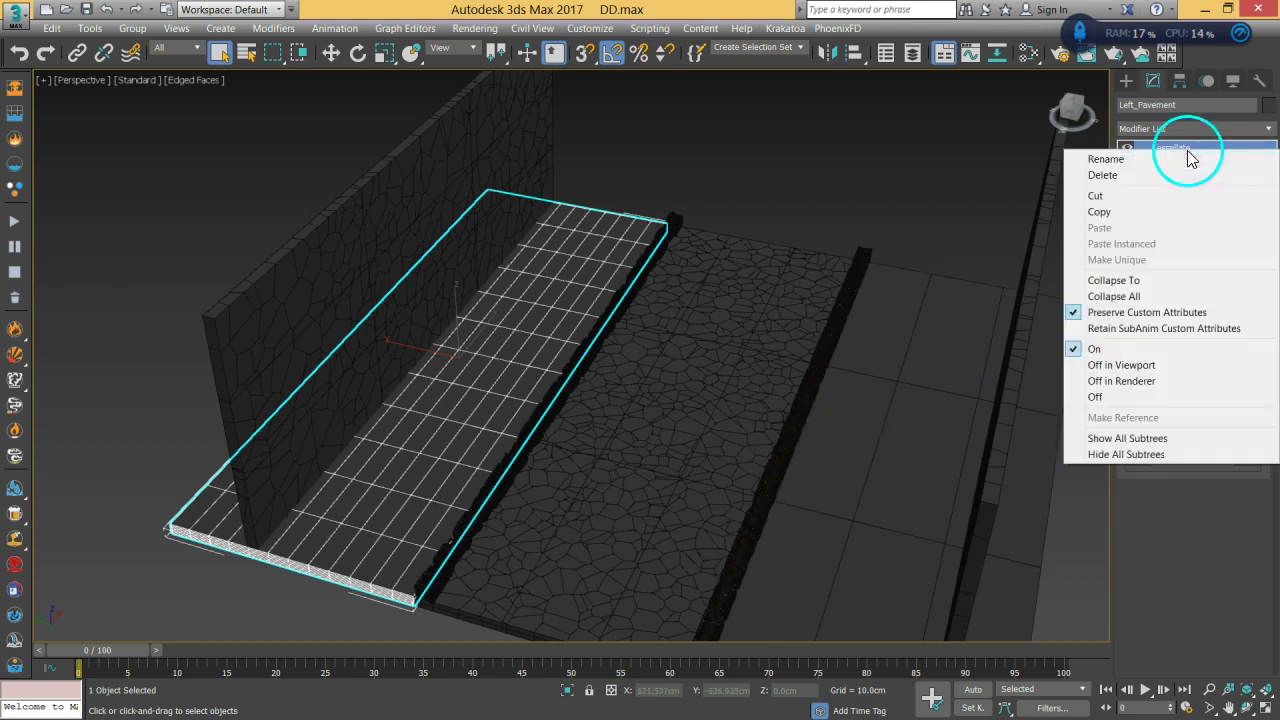
left_click(1099, 212)
left_click(907, 304)
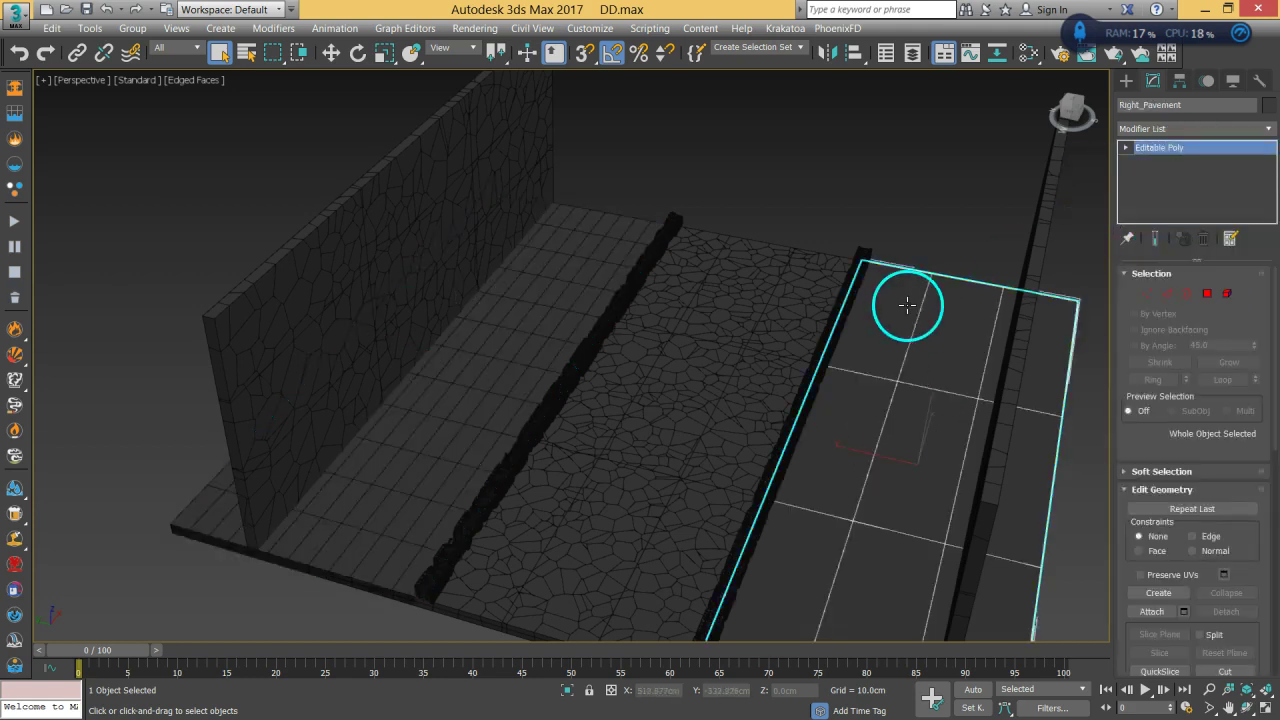
right_click(1171, 149)
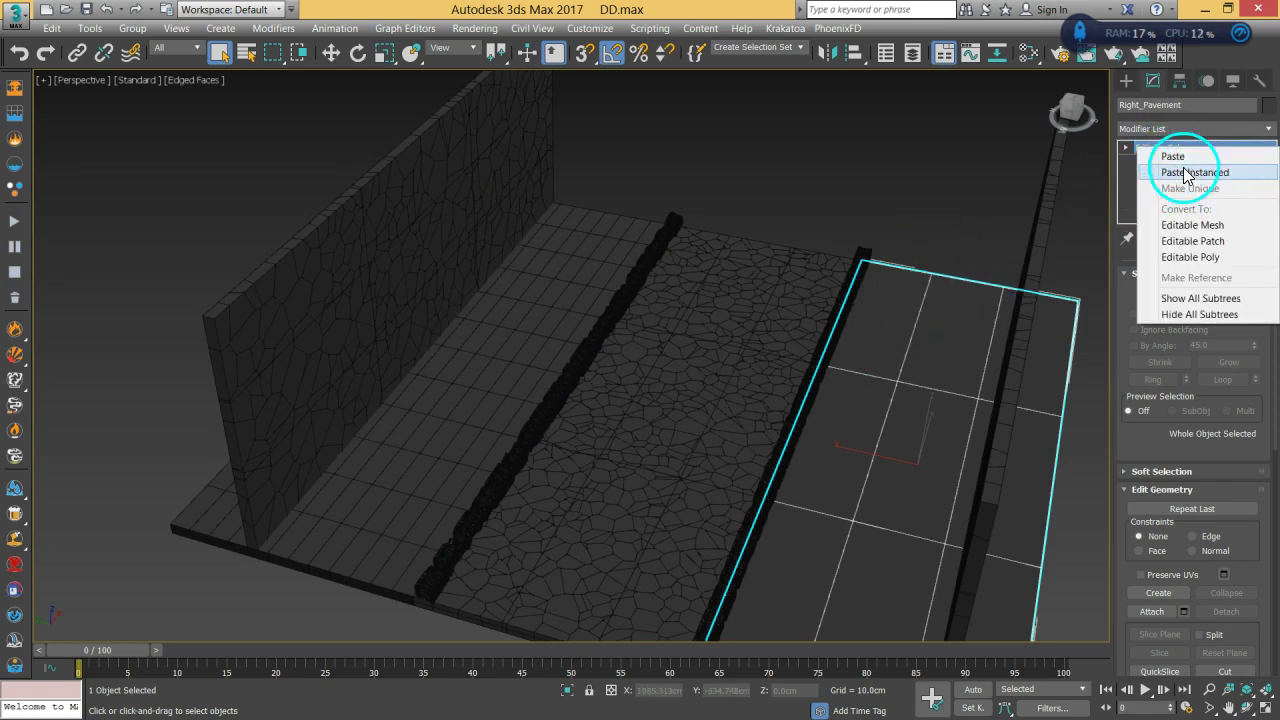
left_click(1175, 157)
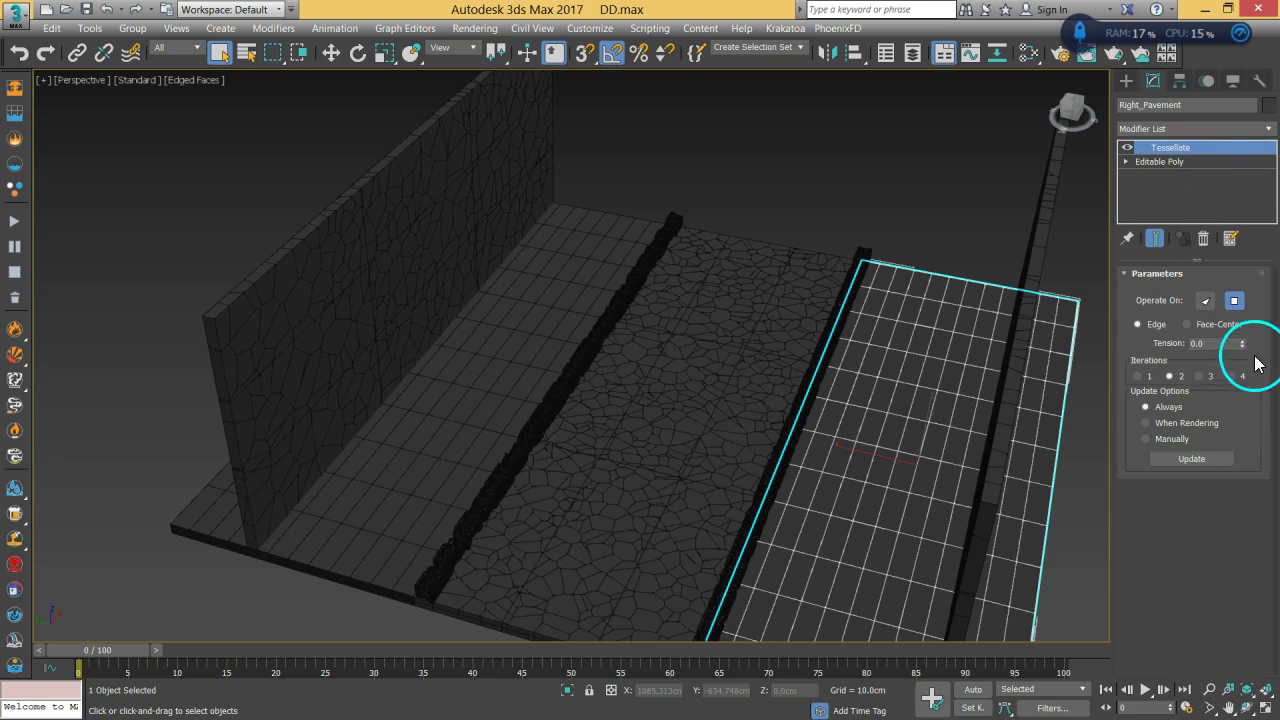
left_click(1201, 376)
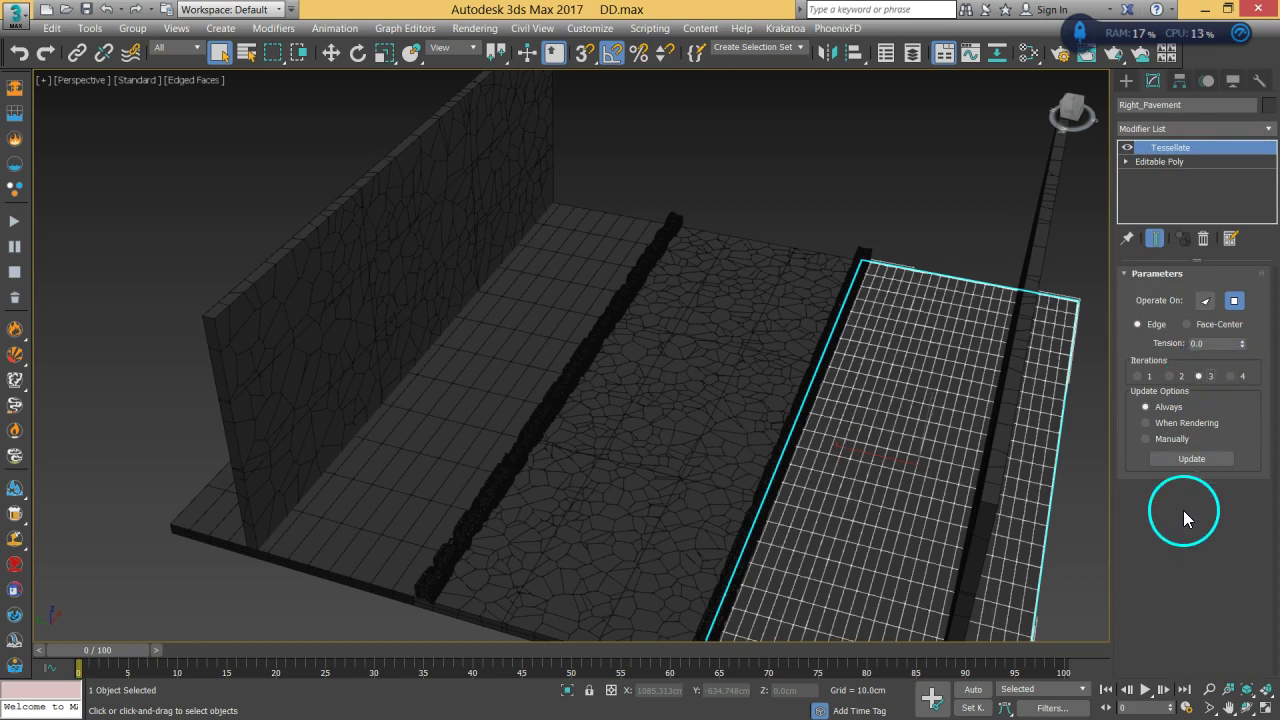
Set the left pavement's Tessellate iterations to 3 and check both pavements in the scene.
left_click(543, 324)
left_click(1201, 378)
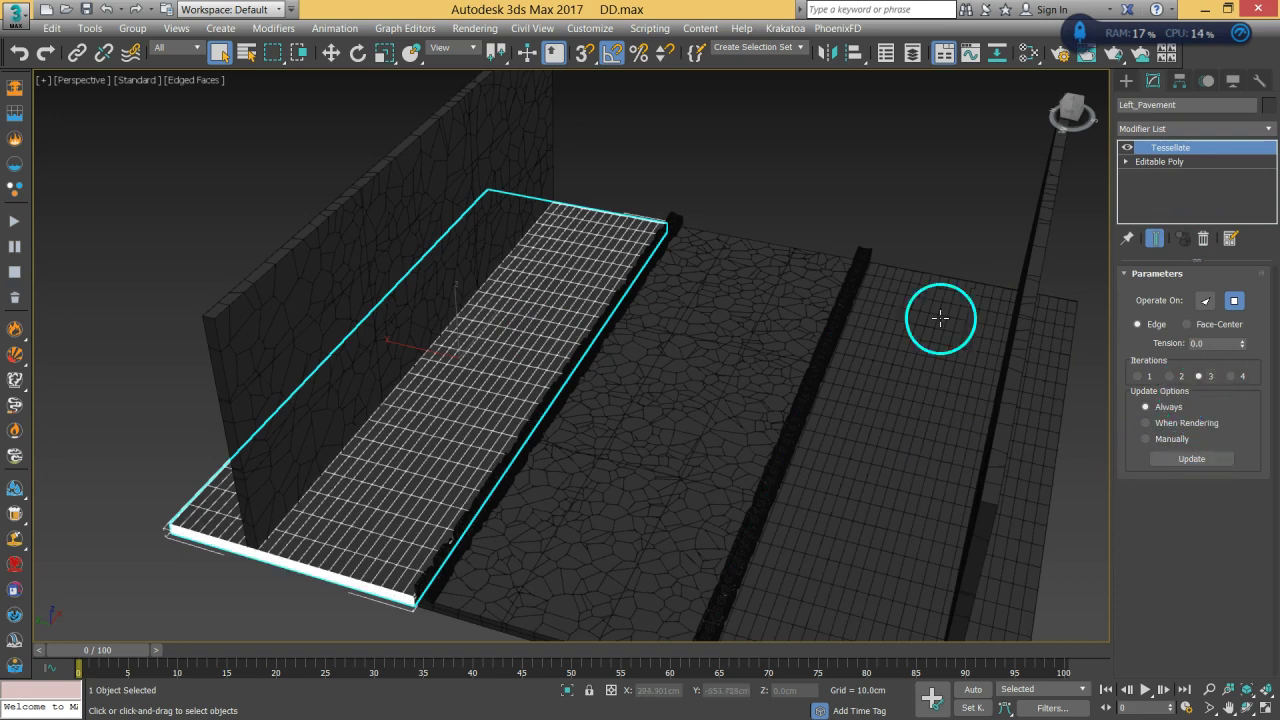
left_click(823, 192)
middle_click_drag(823, 192, 829, 337, "alt")
middle_click_drag(857, 409, 931, 374, "alt")
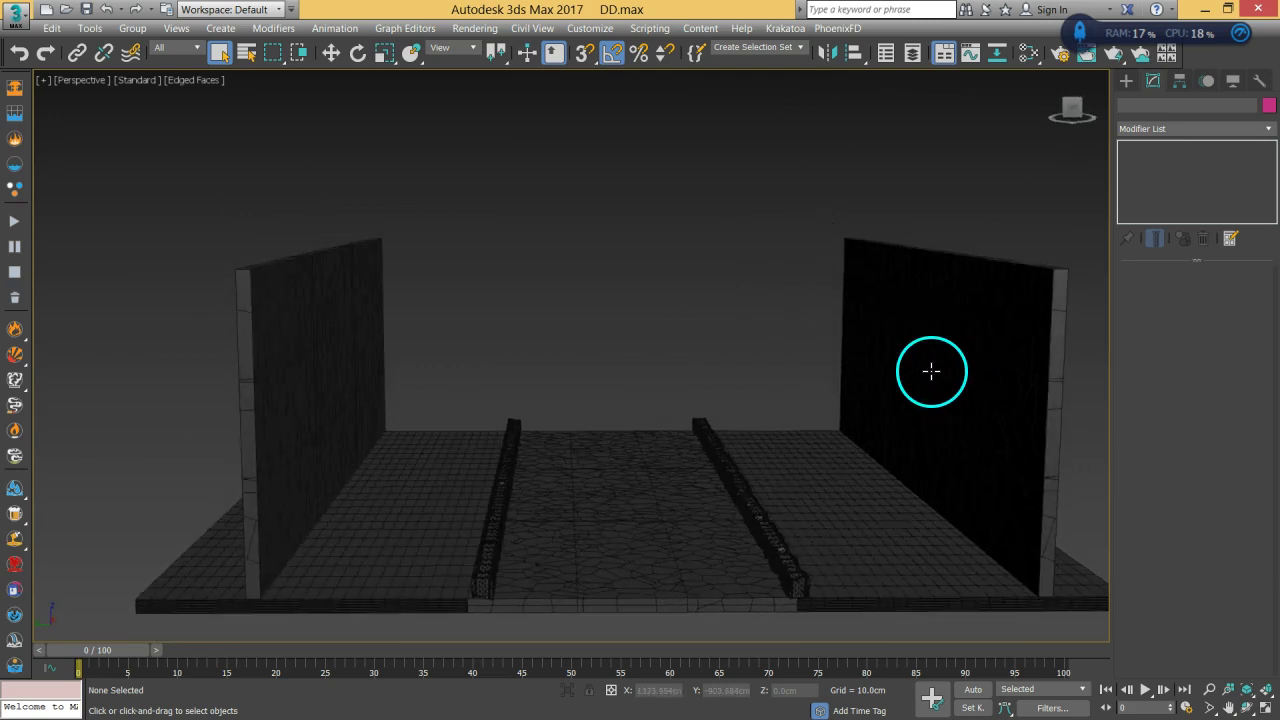
middle_click_drag(887, 469, 882, 418)
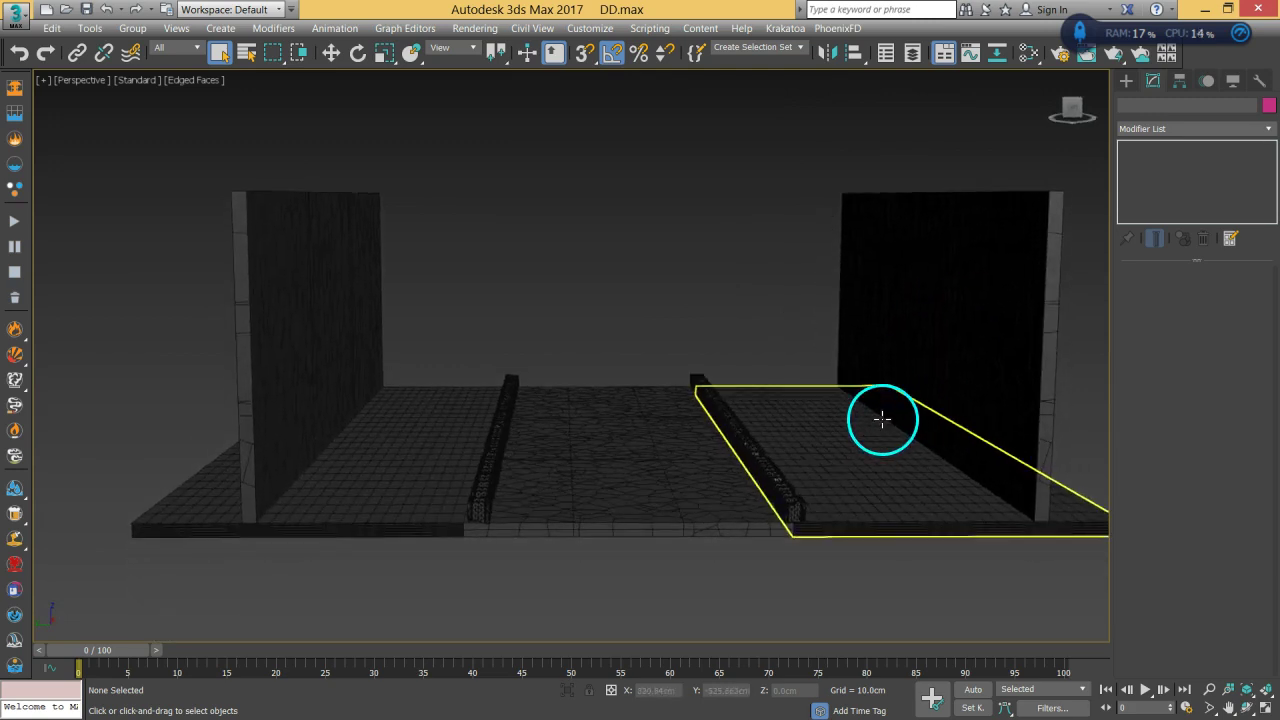
middle_click_drag(769, 423, 518, 401, "alt")
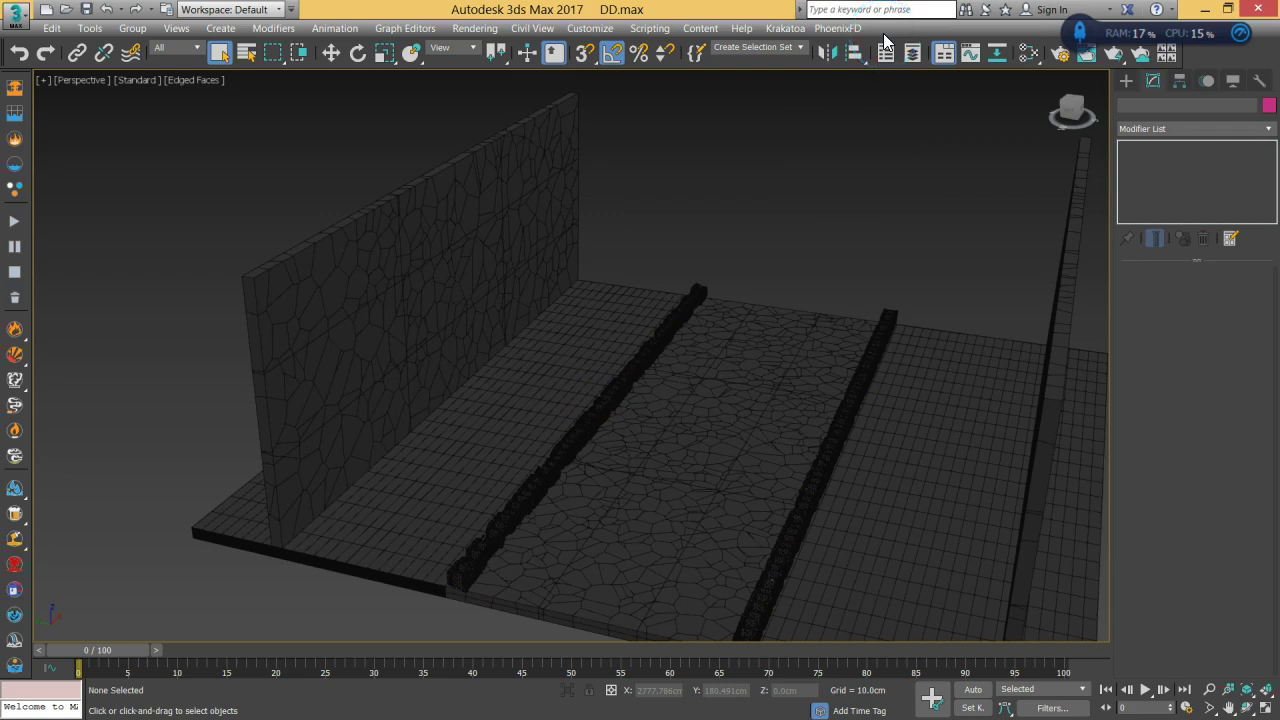
Create a new custom menu named Scripts in the user interface customization.
left_click(650, 28)
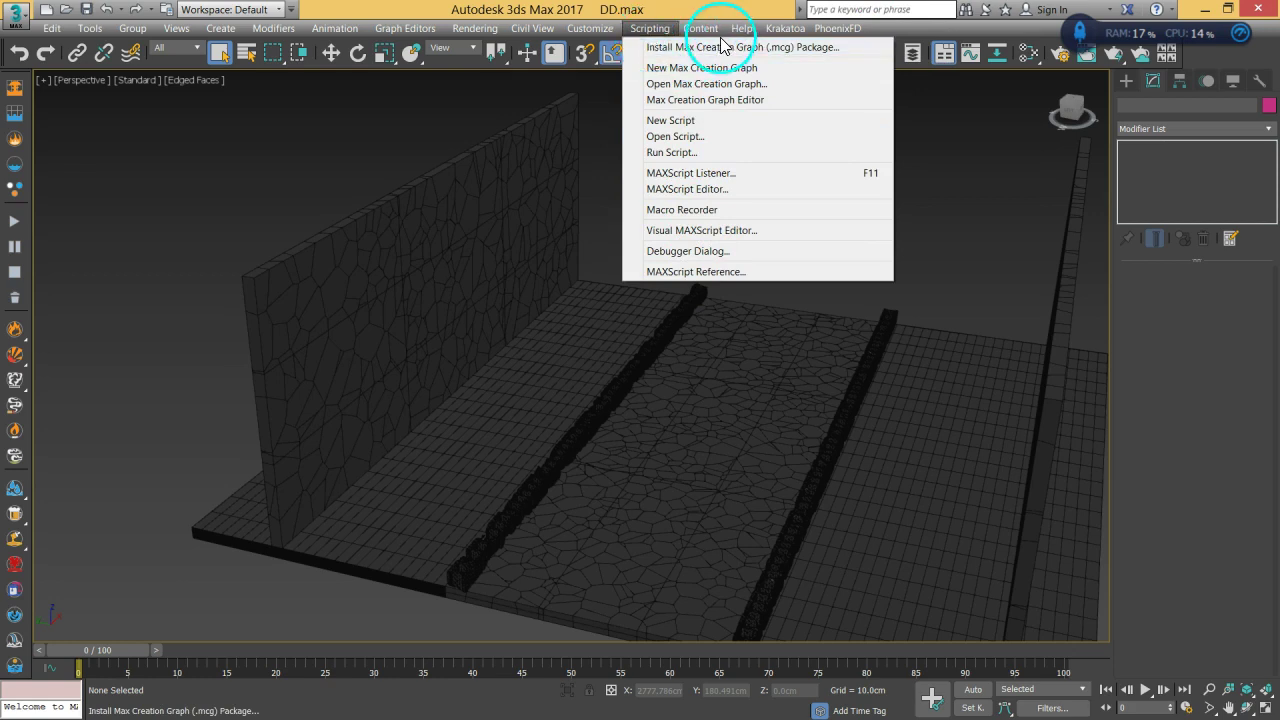
mouse_move(595, 28)
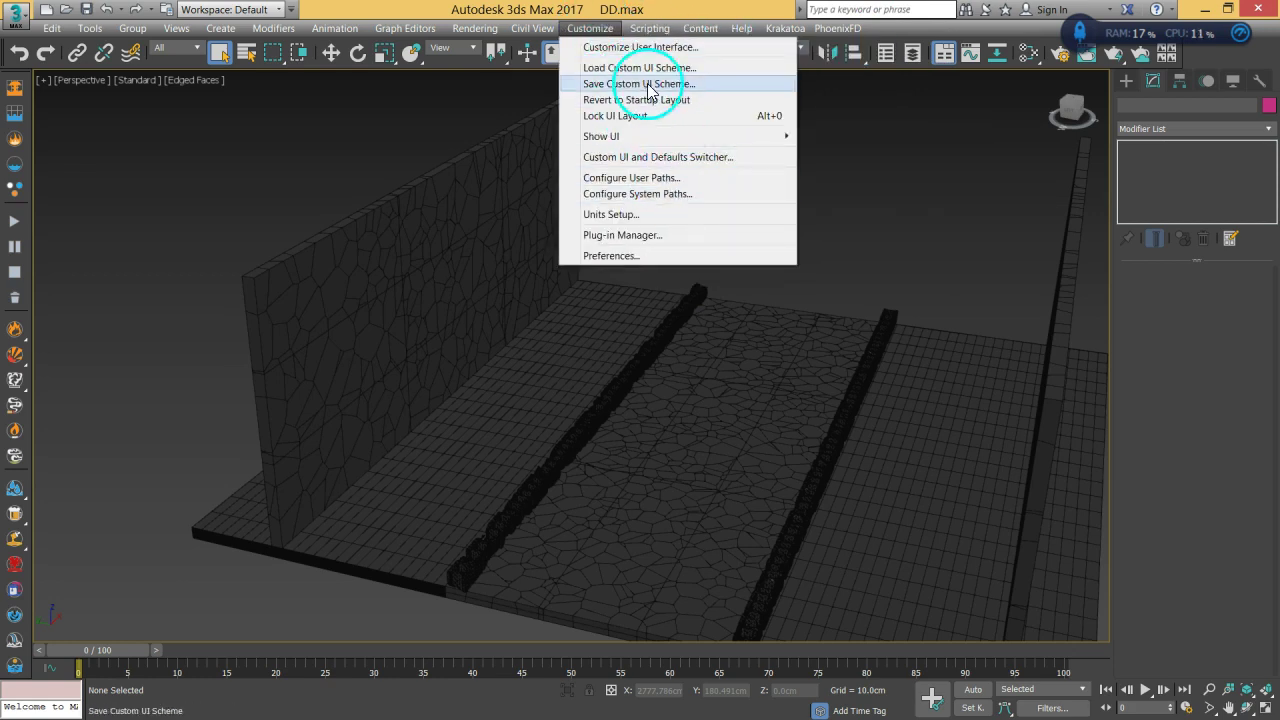
left_click(645, 47)
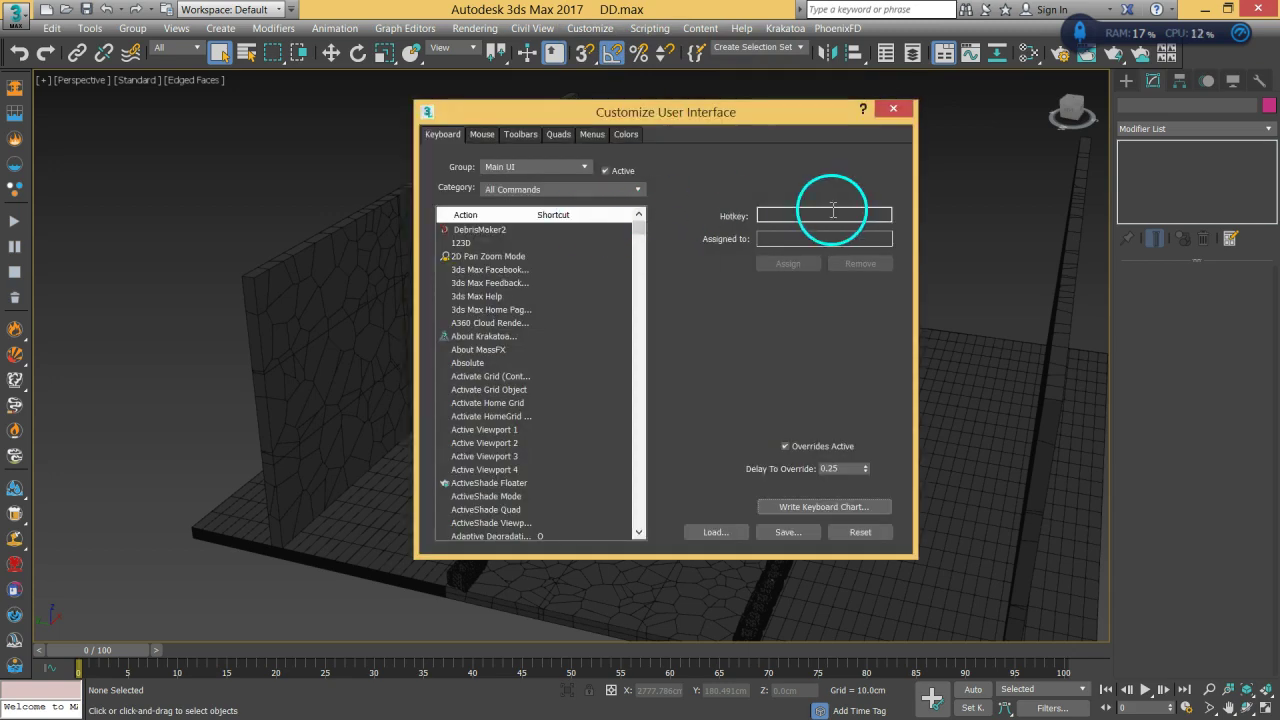
left_click(592, 134)
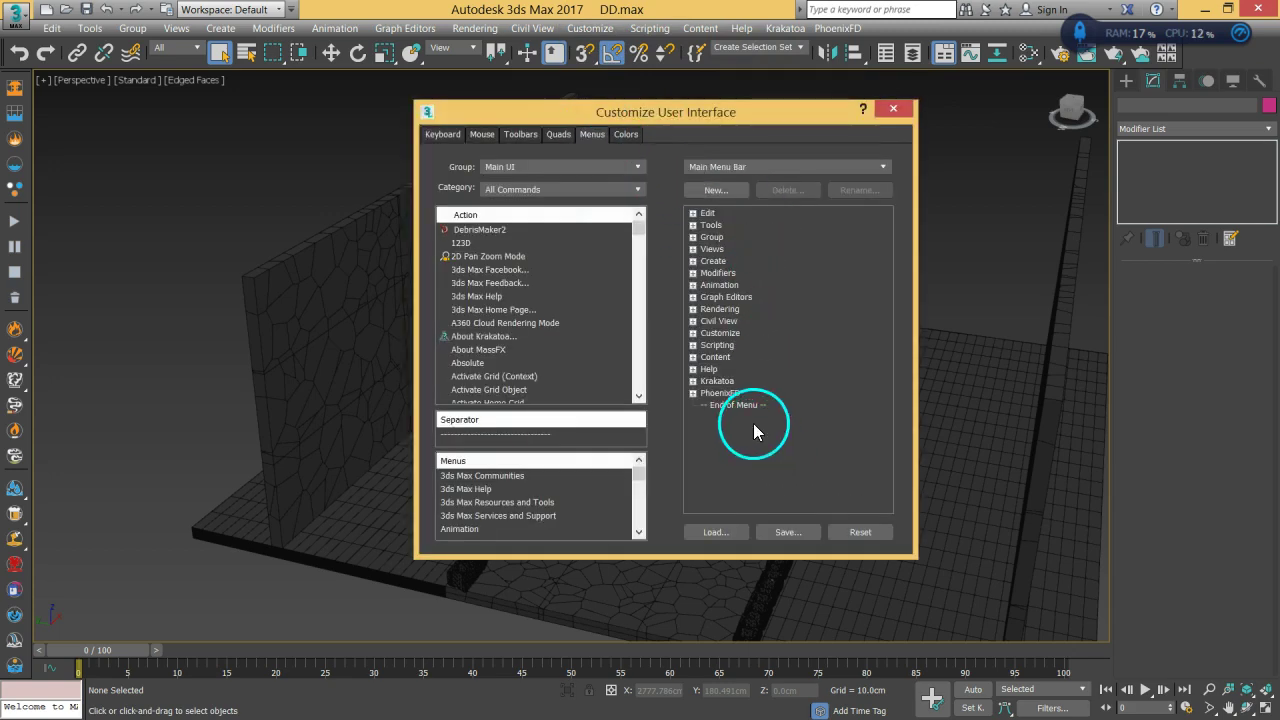
left_click(720, 393)
left_click(716, 190)
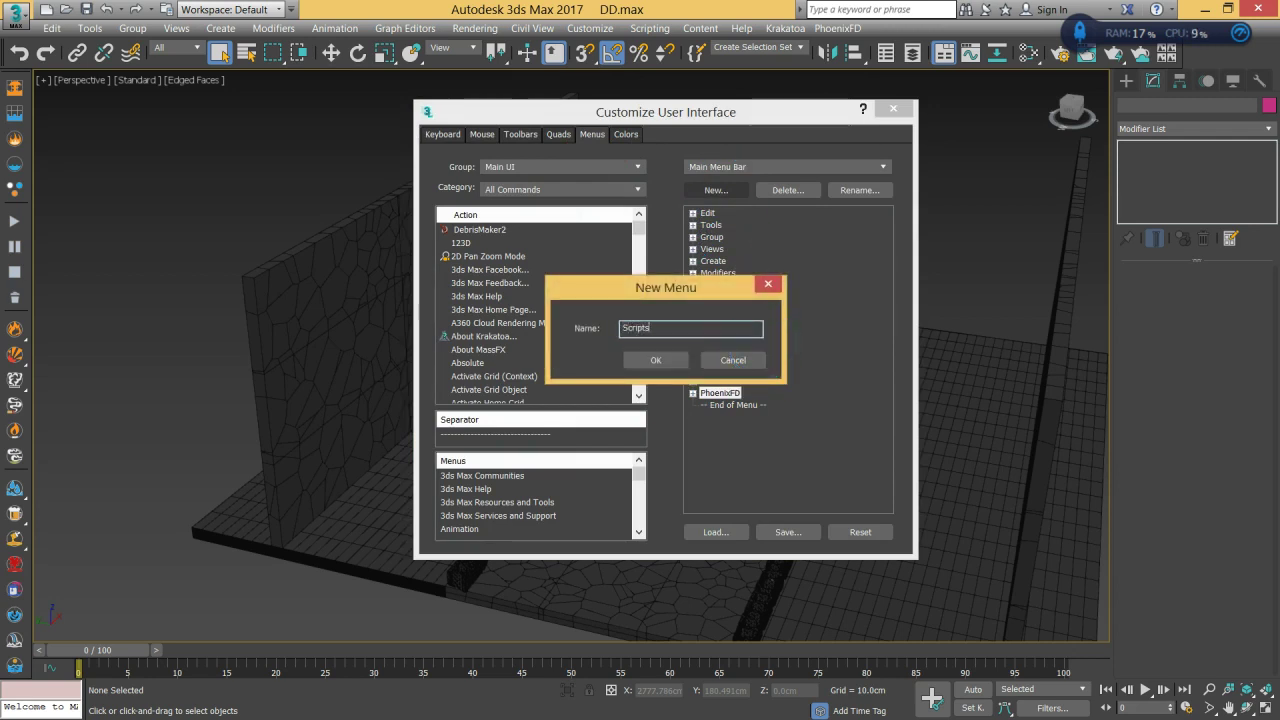
left_click(656, 360)
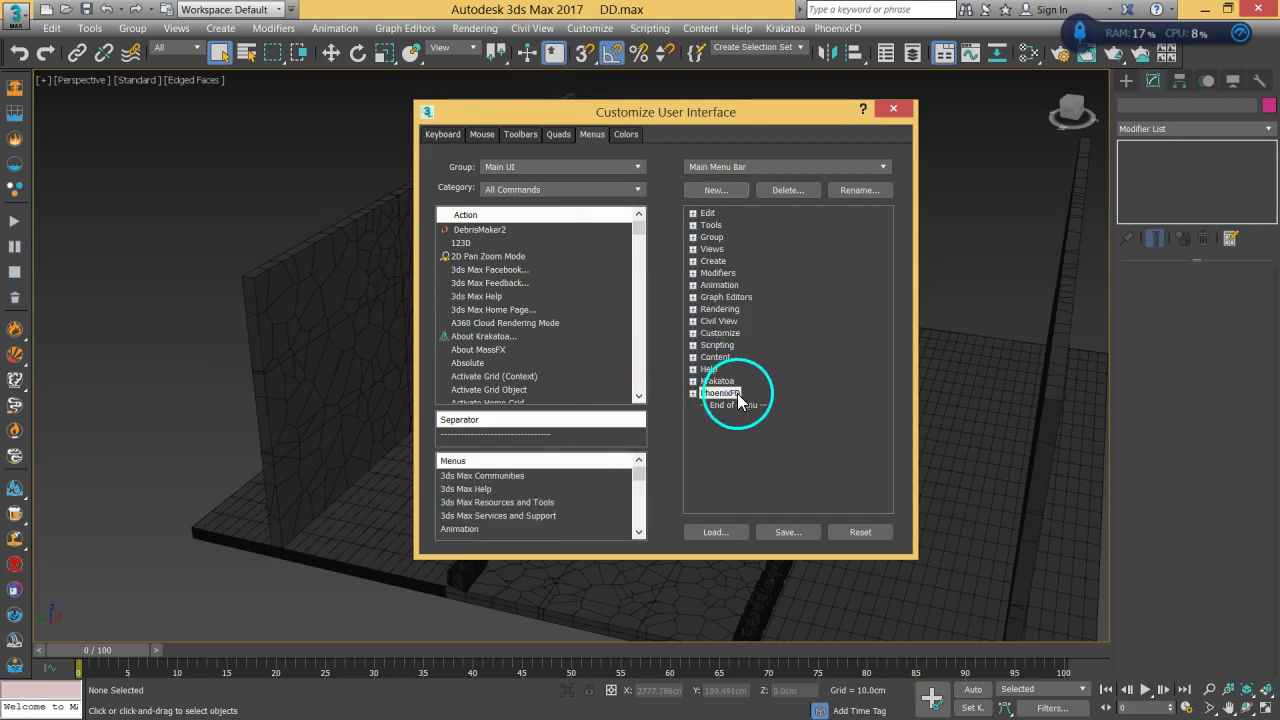
Add the Scripts menu to the main menu bar after PhoenixFD and put the DebrisMaker2 action in it.
scroll(500, 500, "down", 10)
left_click(500, 508)
scroll(503, 508, "down", 1)
key("Down")
scroll(540, 518, "down", 1)
scroll(533, 511, "down", 5)
scroll(510, 505, "up", 4)
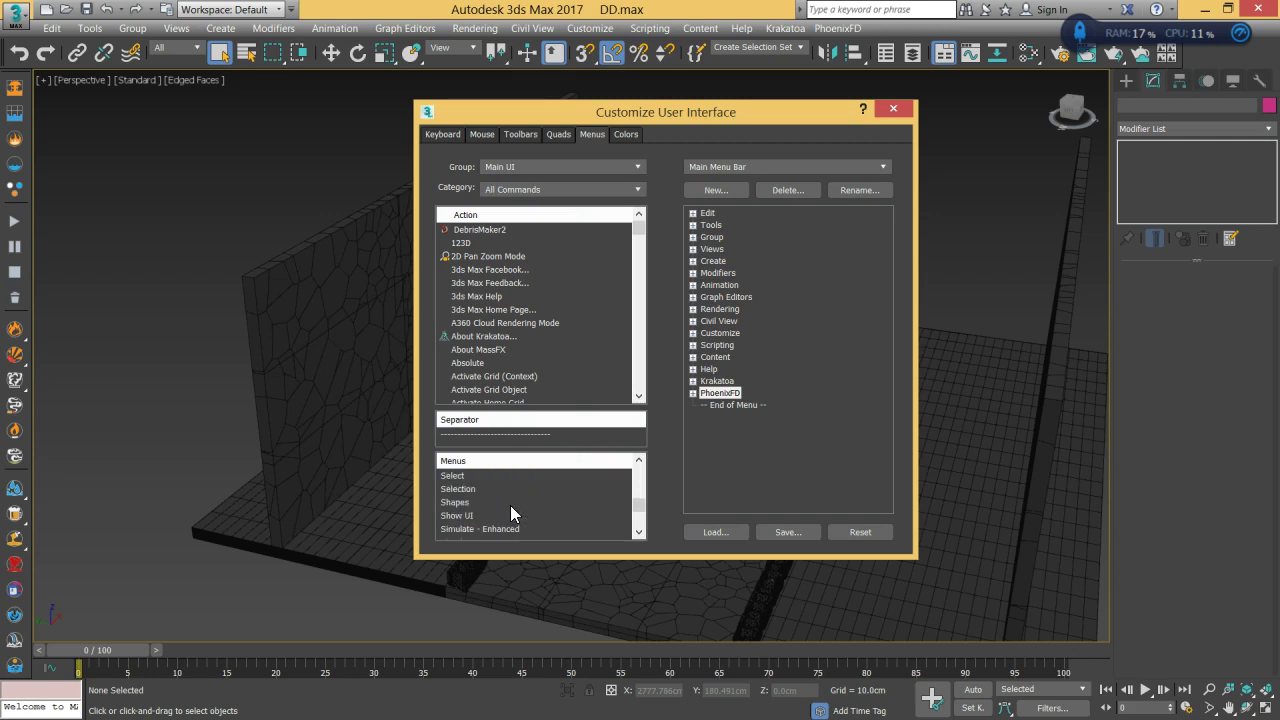
left_click(464, 505)
left_click_drag(464, 505, 730, 408)
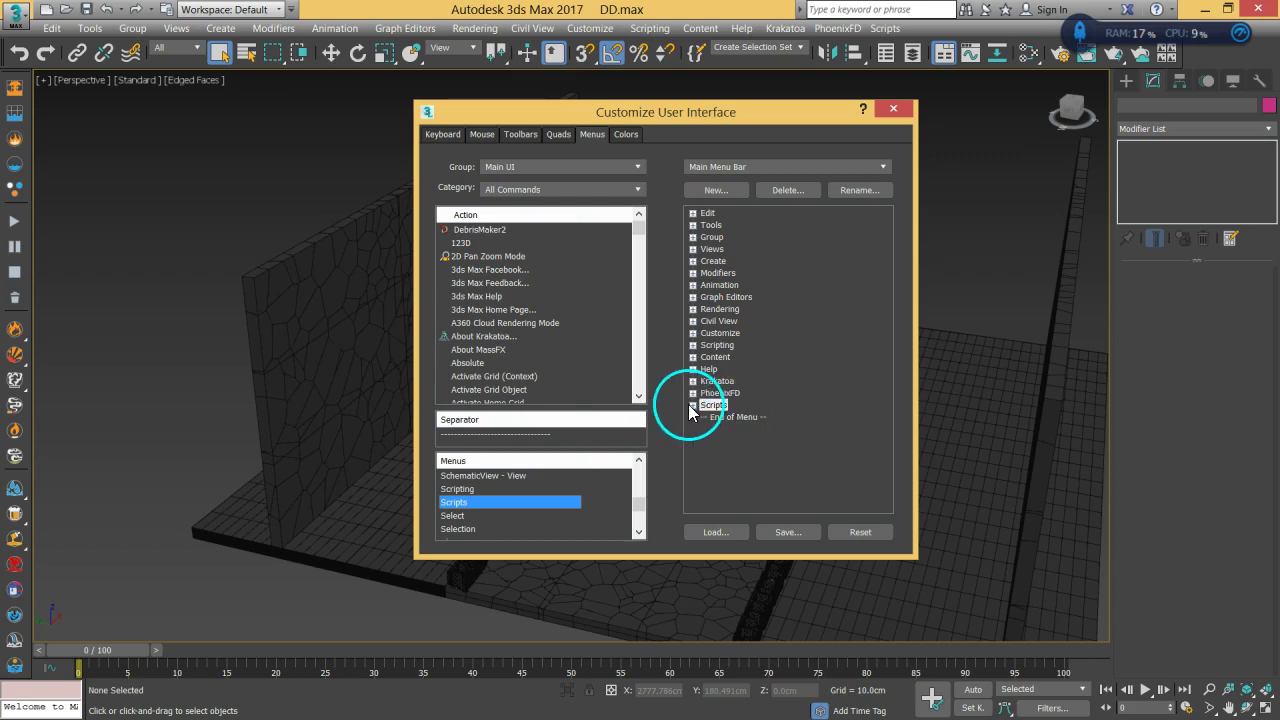
left_click_drag(483, 235, 740, 426)
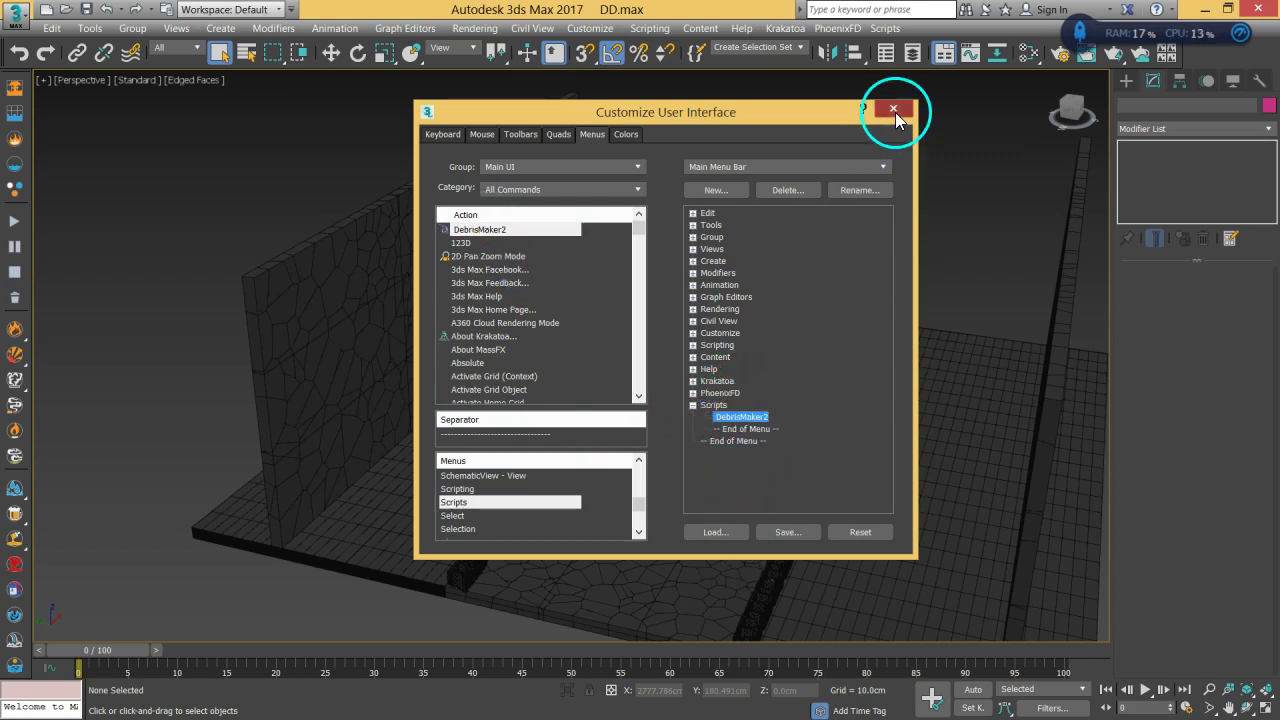
left_click(894, 110)
Launch DebrisMaker2 and choose the Riverstones_v1.0 module.
left_click(884, 28)
left_click(910, 45)
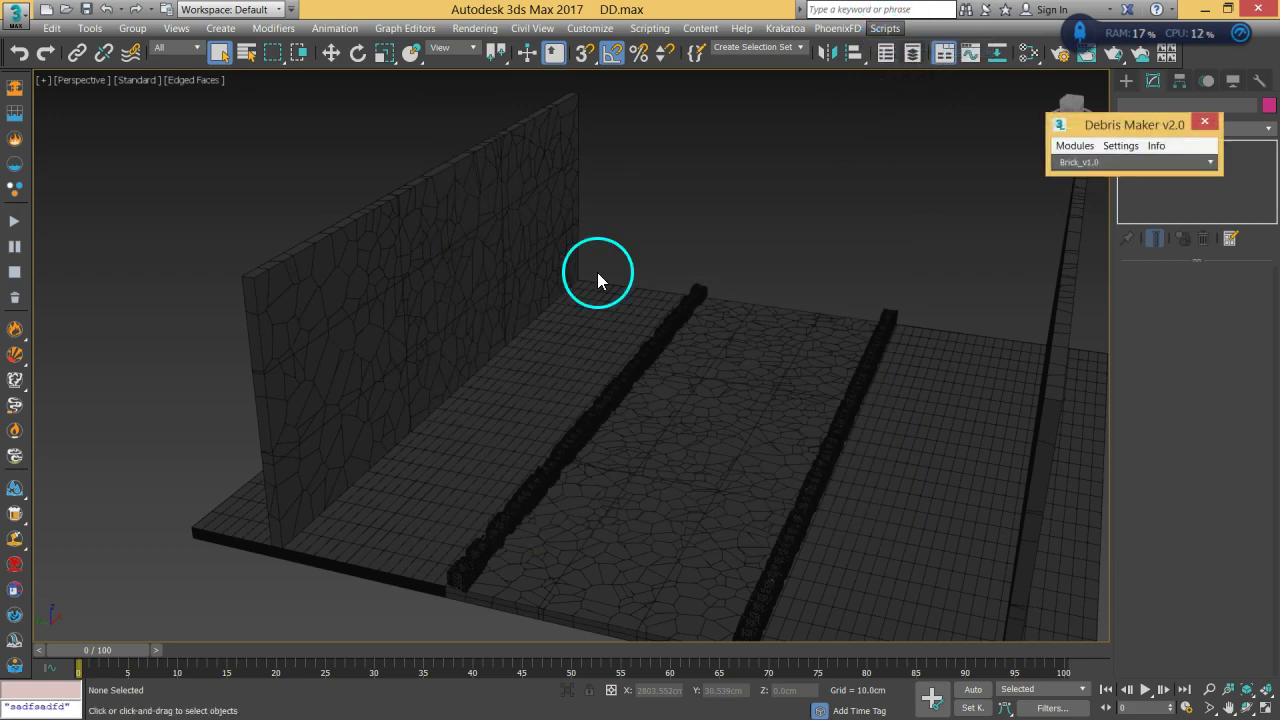
left_click(1129, 161)
left_click(1129, 161)
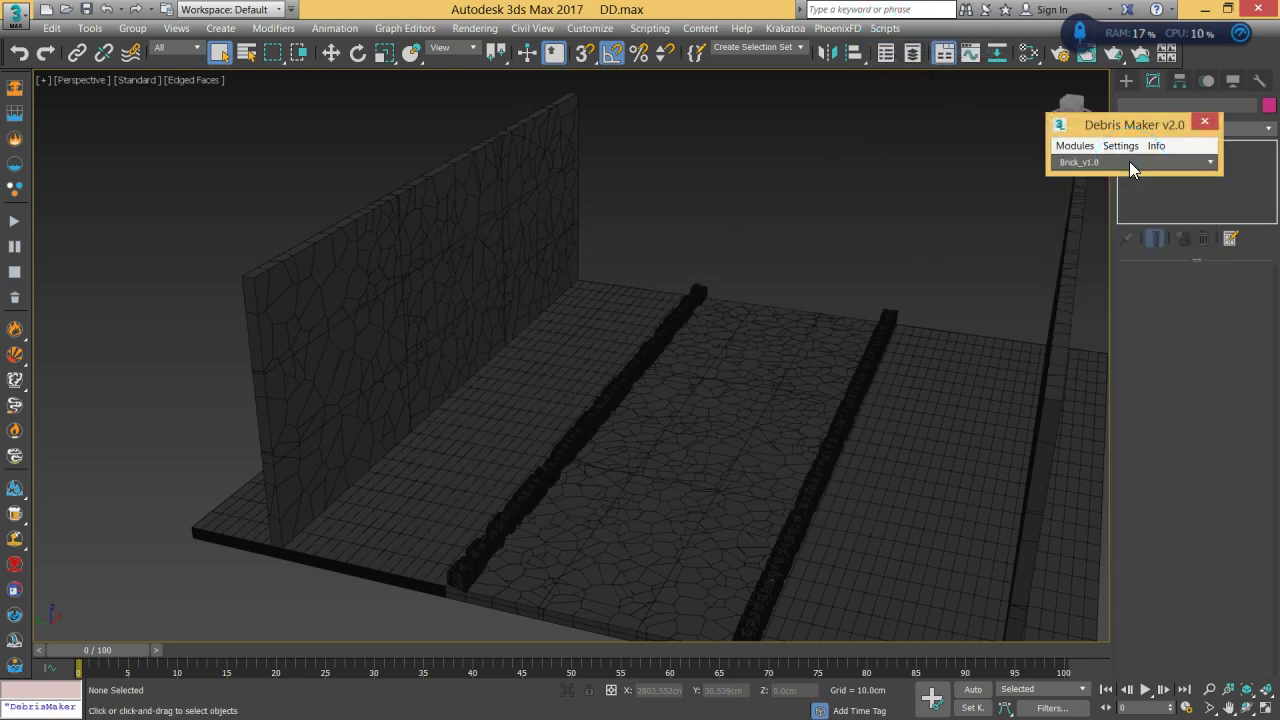
left_click(1129, 161)
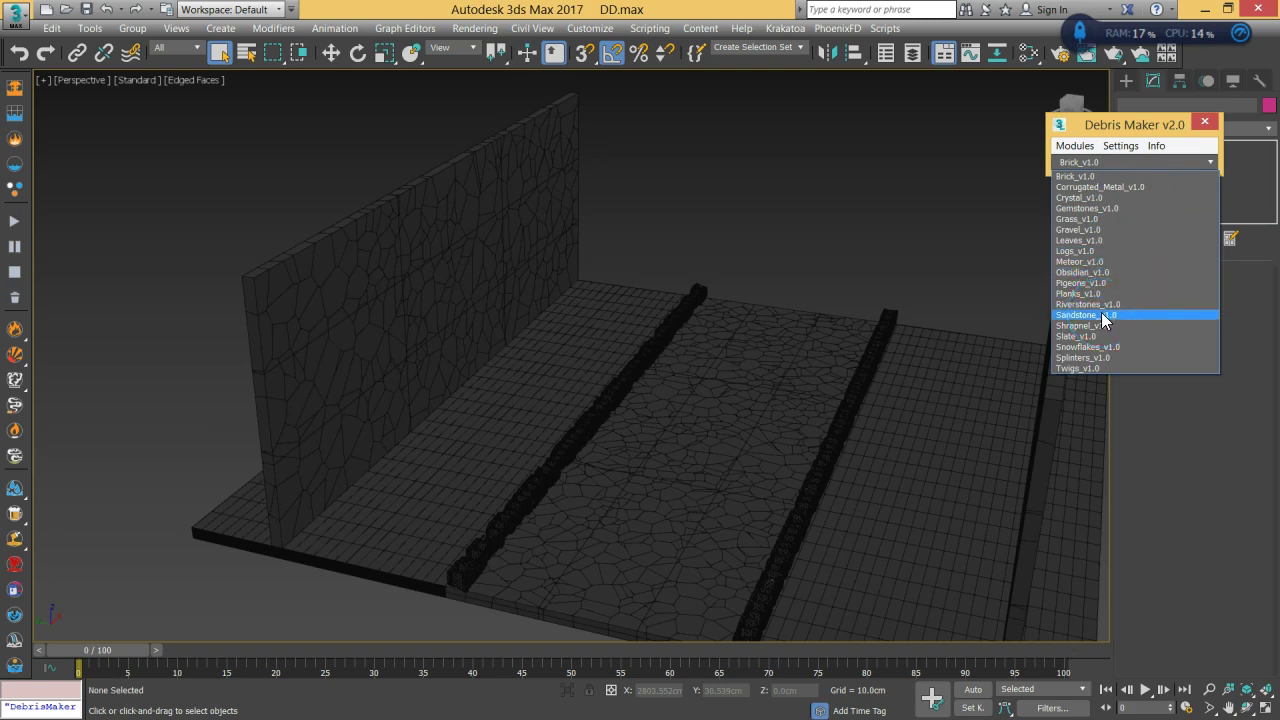
left_click(1085, 304)
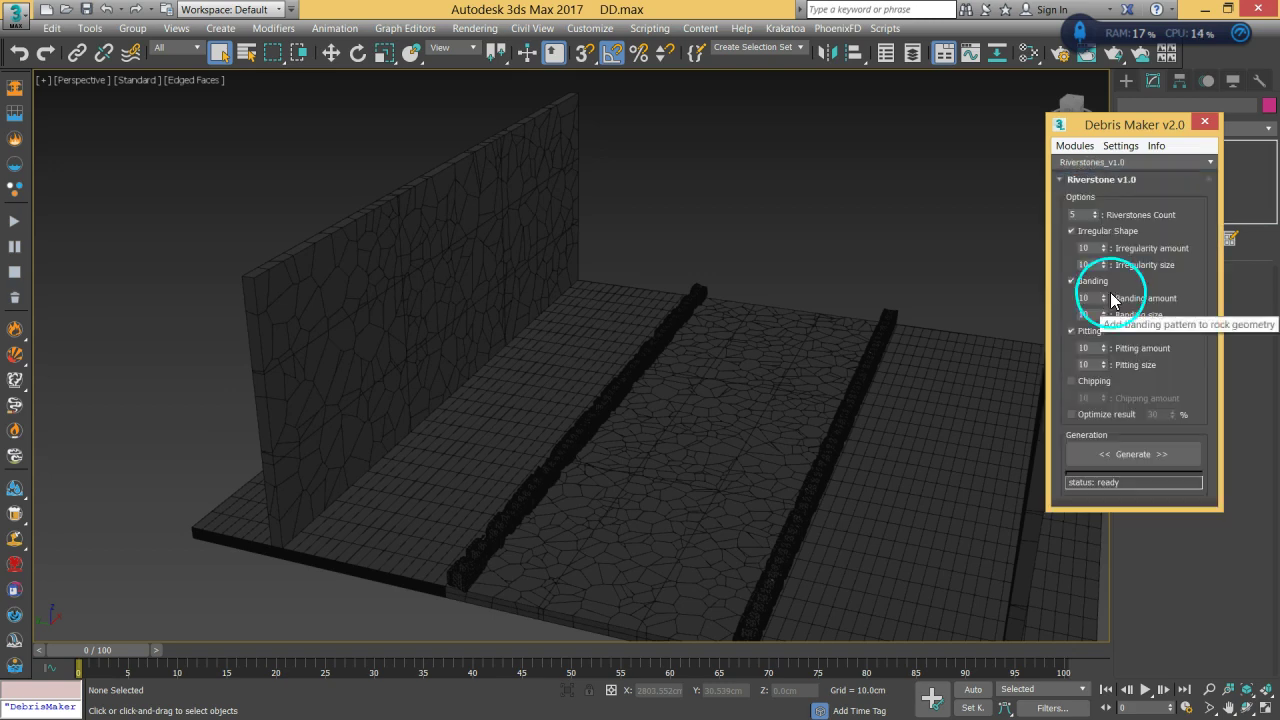
Generate a single riverstone with the current shape options, locate it beneath the ground and remove it.
left_click(1095, 217)
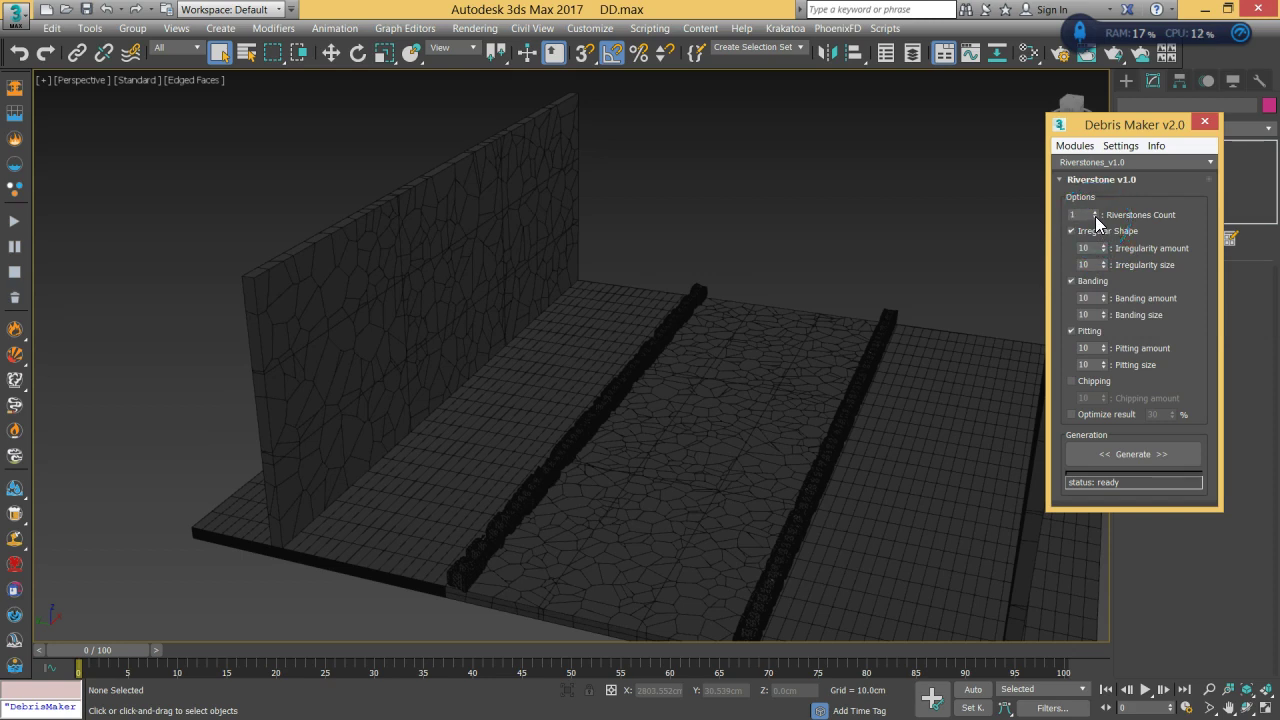
left_click(1125, 452)
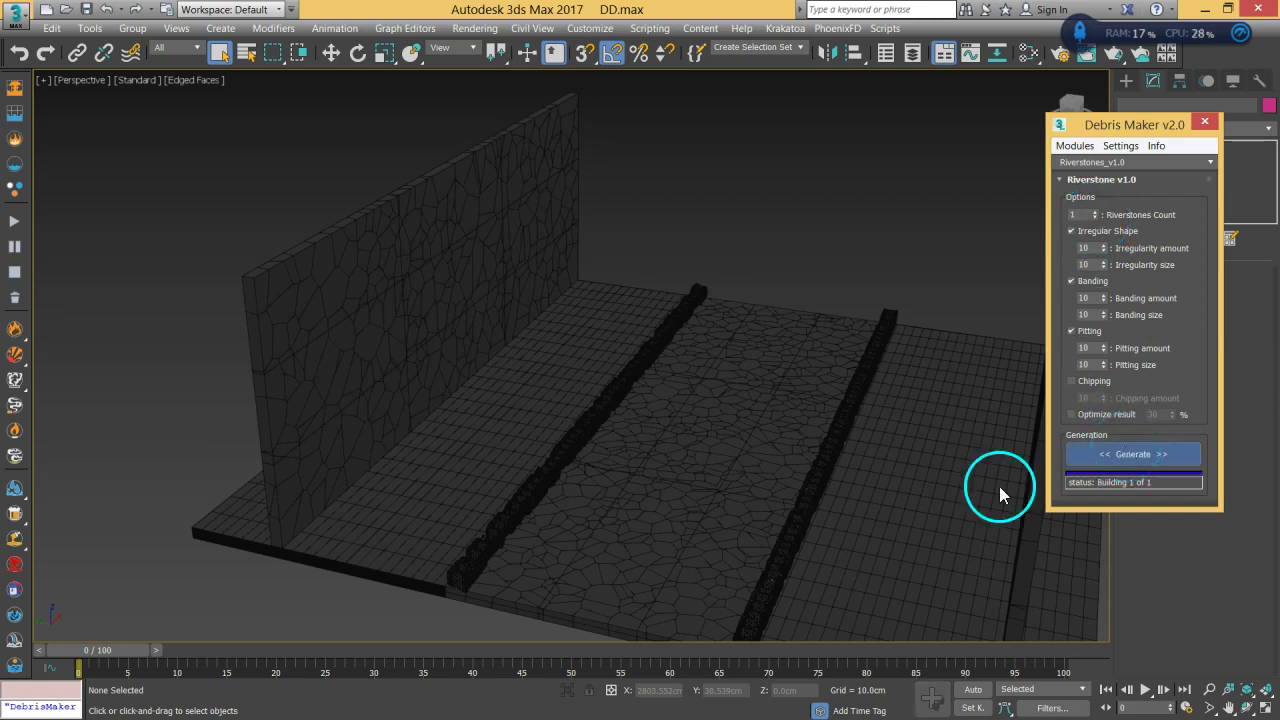
middle_click_drag(669, 443, 611, 340, "alt")
scroll(611, 340, "up", 10)
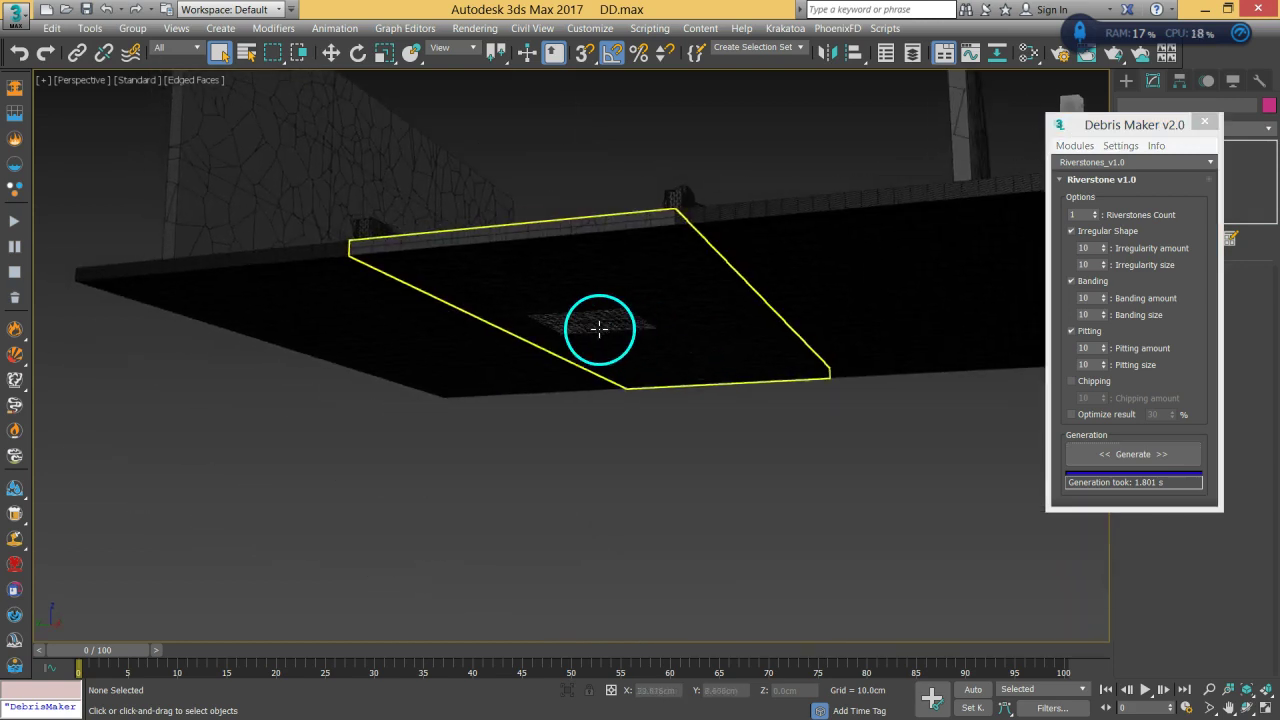
left_click(570, 291)
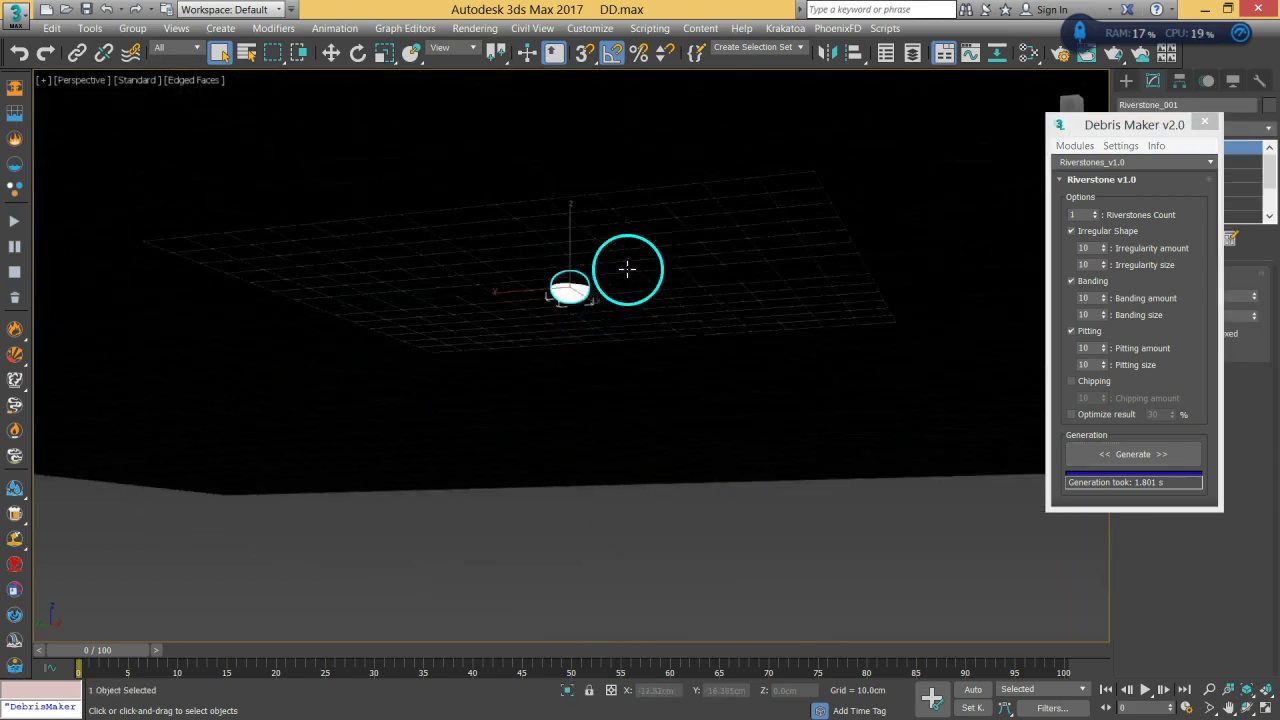
middle_click_drag(626, 266, 623, 309, "alt")
left_click(622, 300)
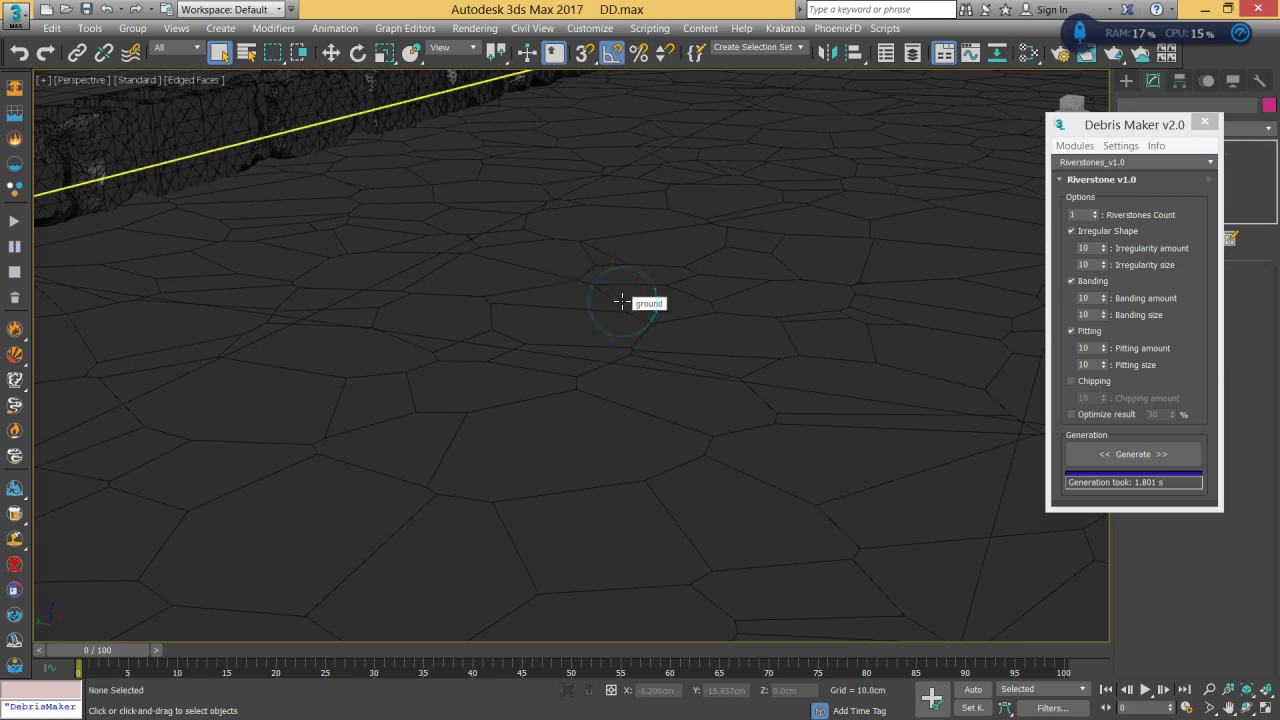
Switch Debris Maker to the Obsidian_v1.0 module and generate one shard with chipping and banding amounts of 10.
left_click(1125, 162)
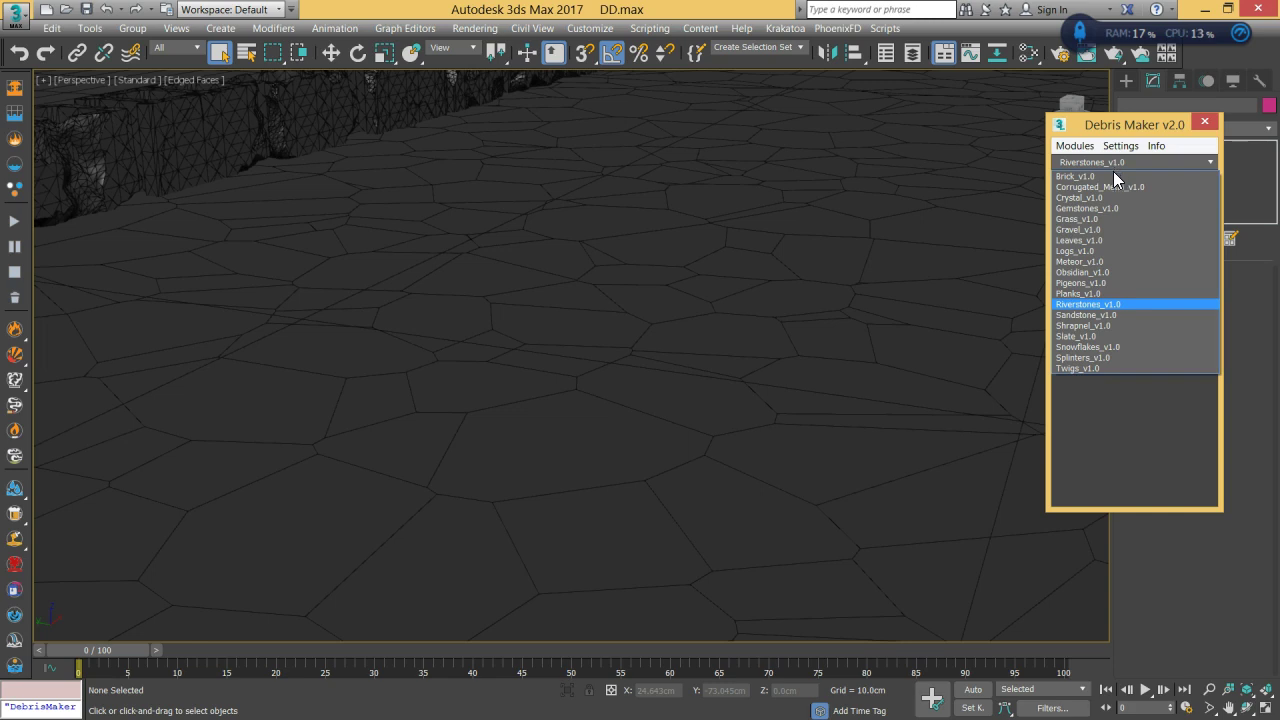
left_click(1082, 272)
left_click(1127, 310)
left_click(1092, 228)
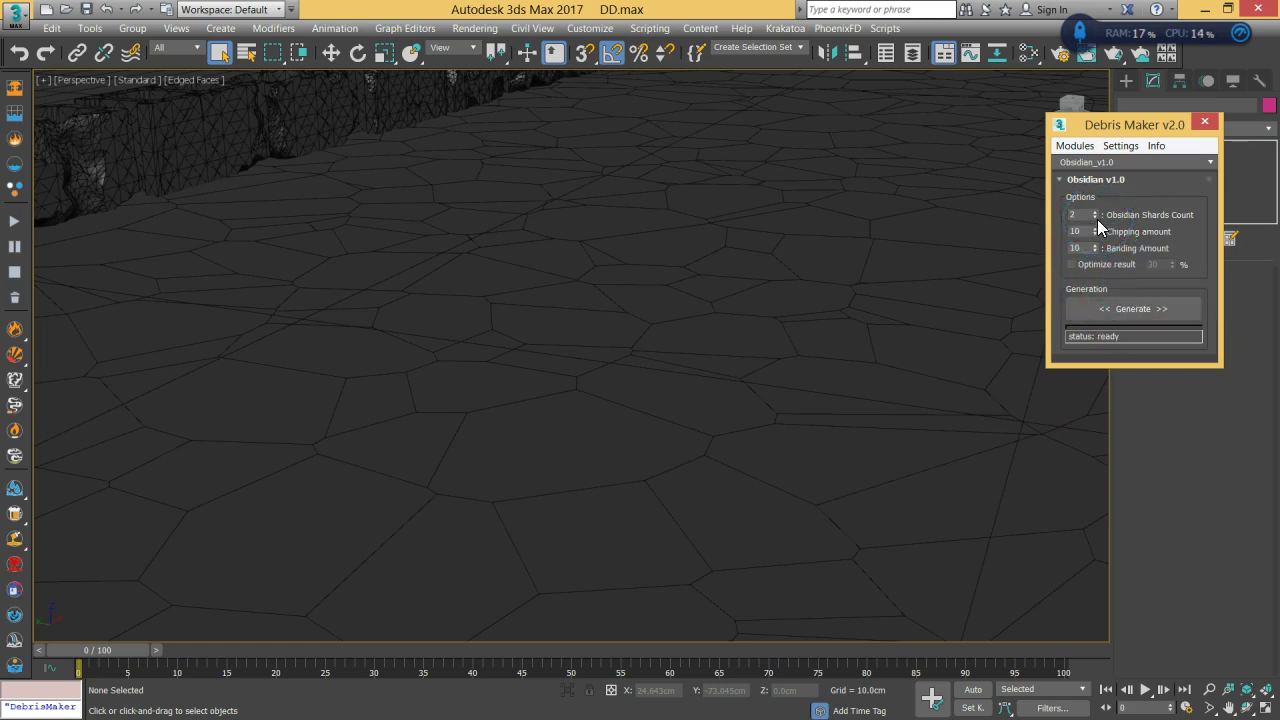
left_click(1095, 218)
left_click(1129, 308)
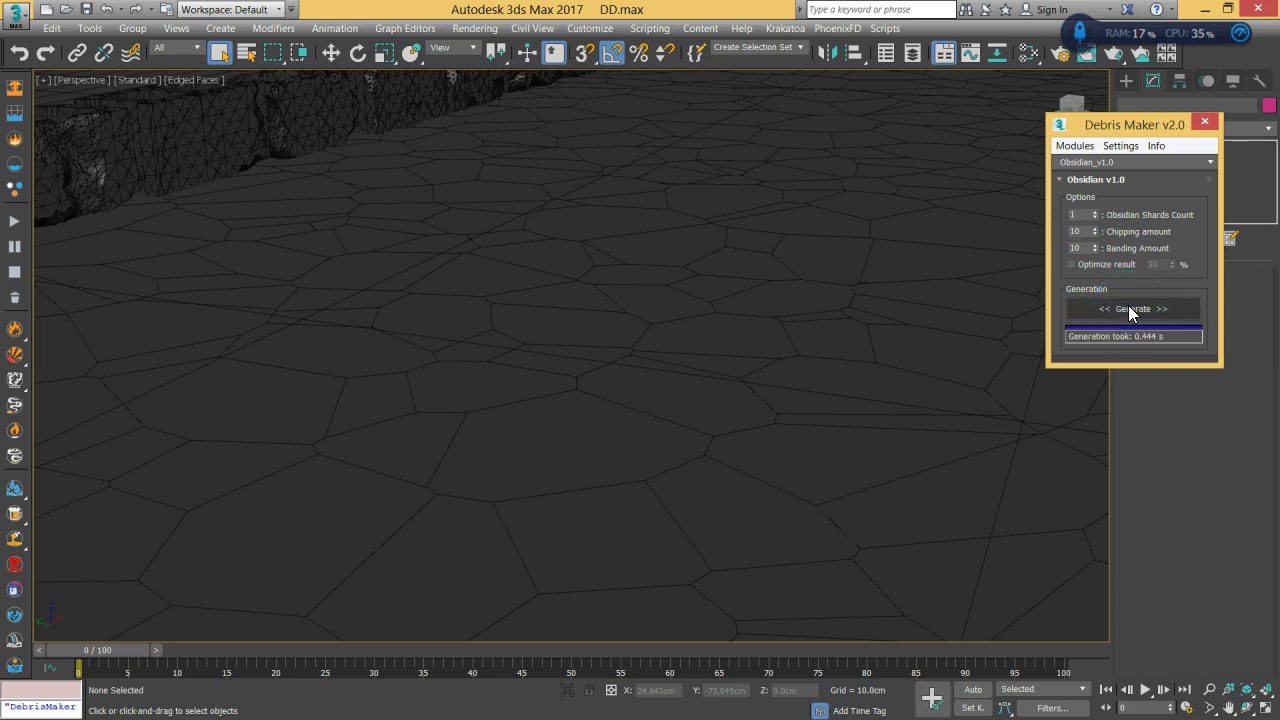
Raise the obsidian shard about 30 cm to inspect its mesh above the ground, and delete it.
middle_click_drag(797, 360, 571, 294)
left_click(663, 491)
left_click(330, 53)
left_click_drag(655, 445, 702, 394)
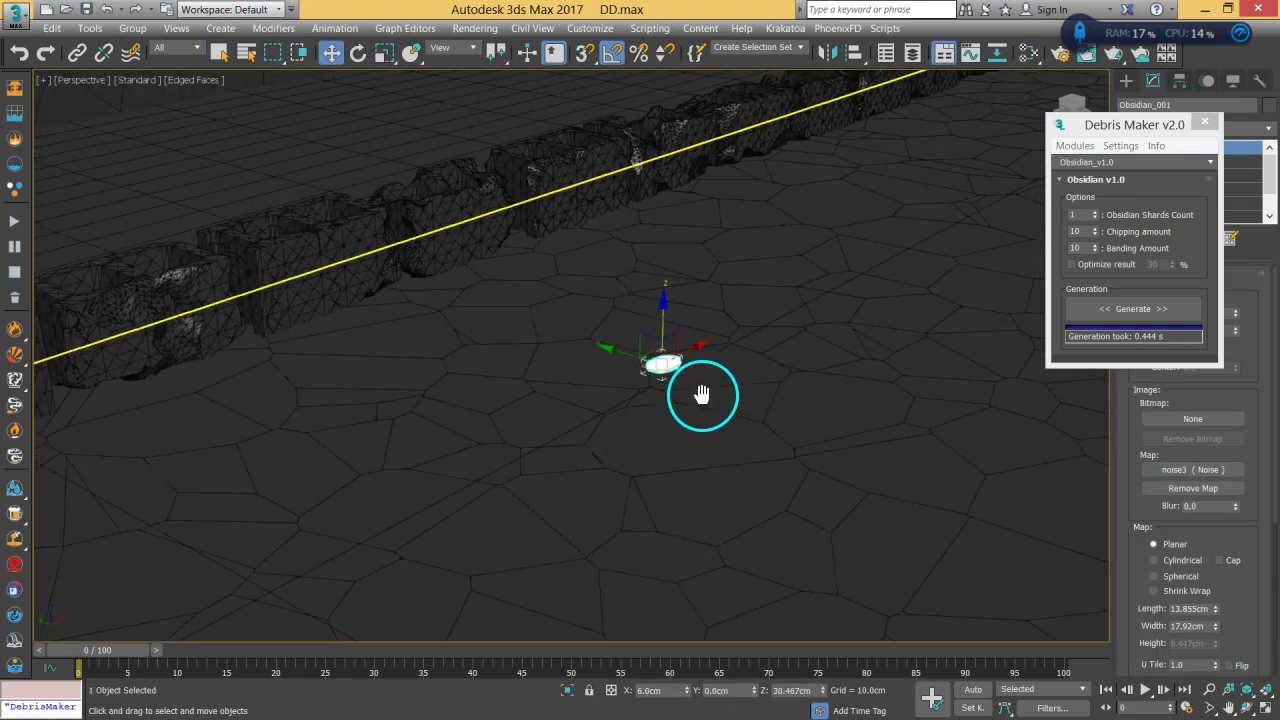
key("z")
scroll(674, 357, "up", 5)
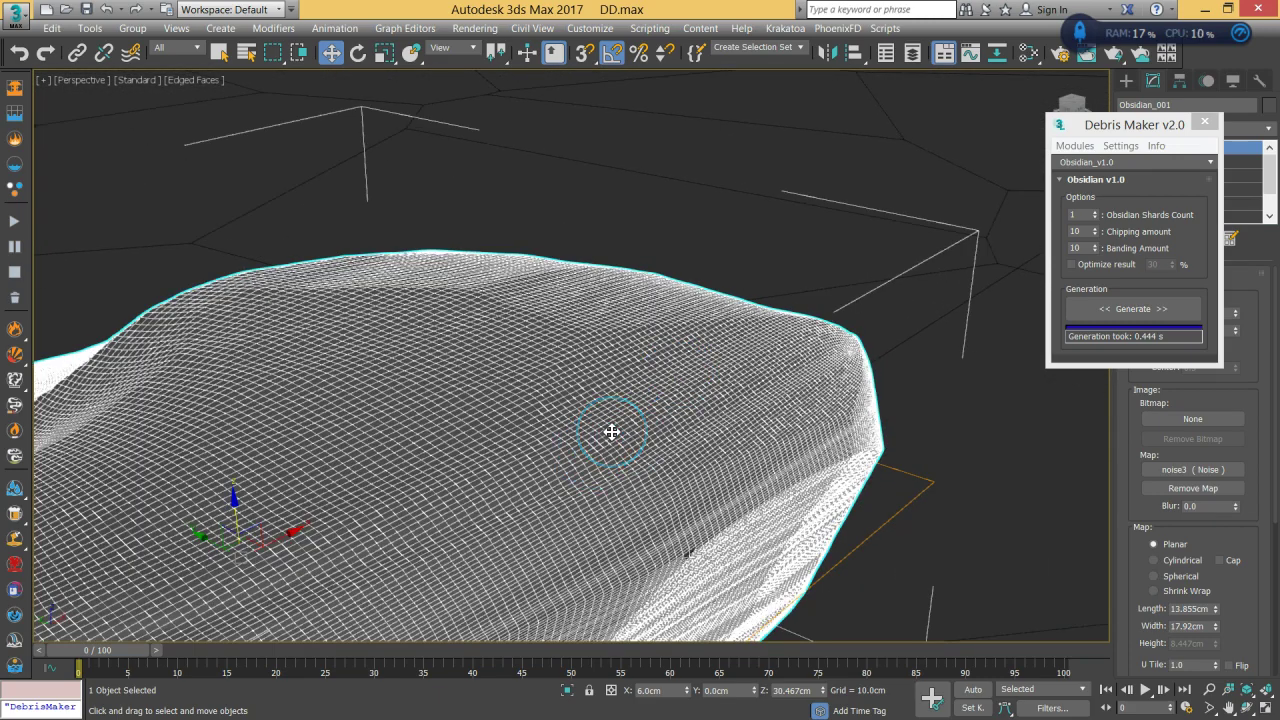
scroll(612, 432, "down", 6)
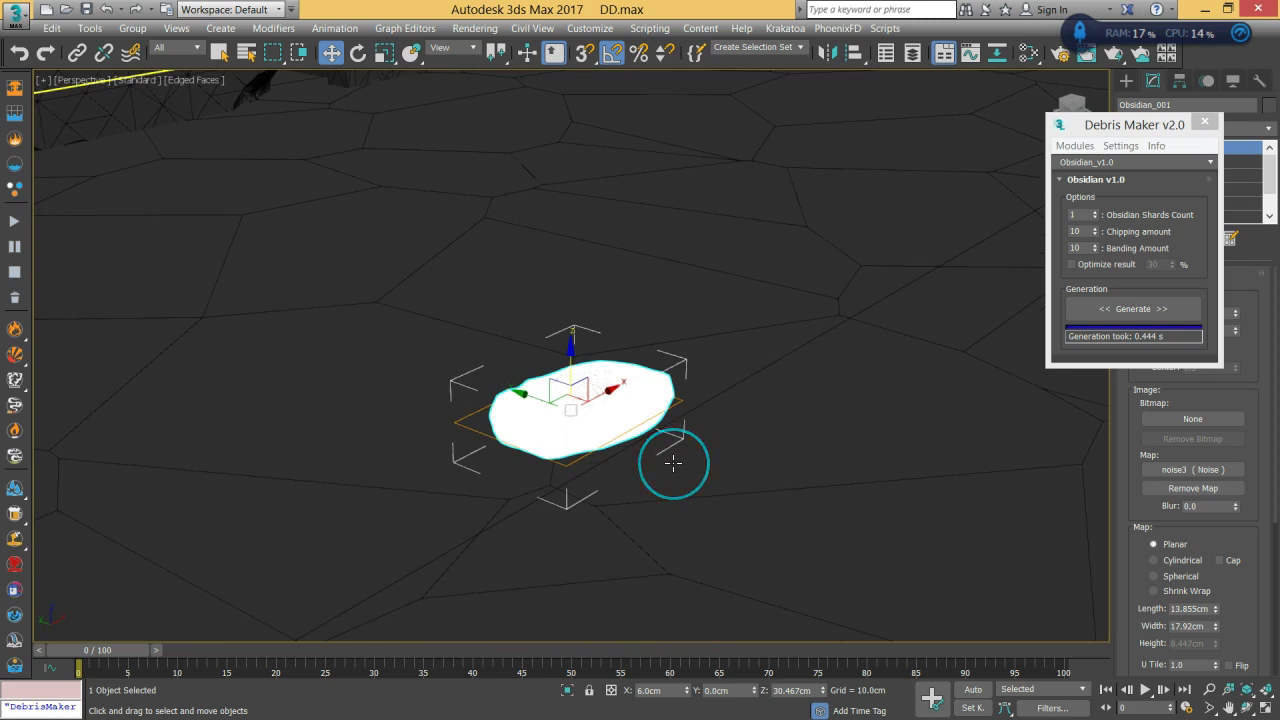
key("Delete")
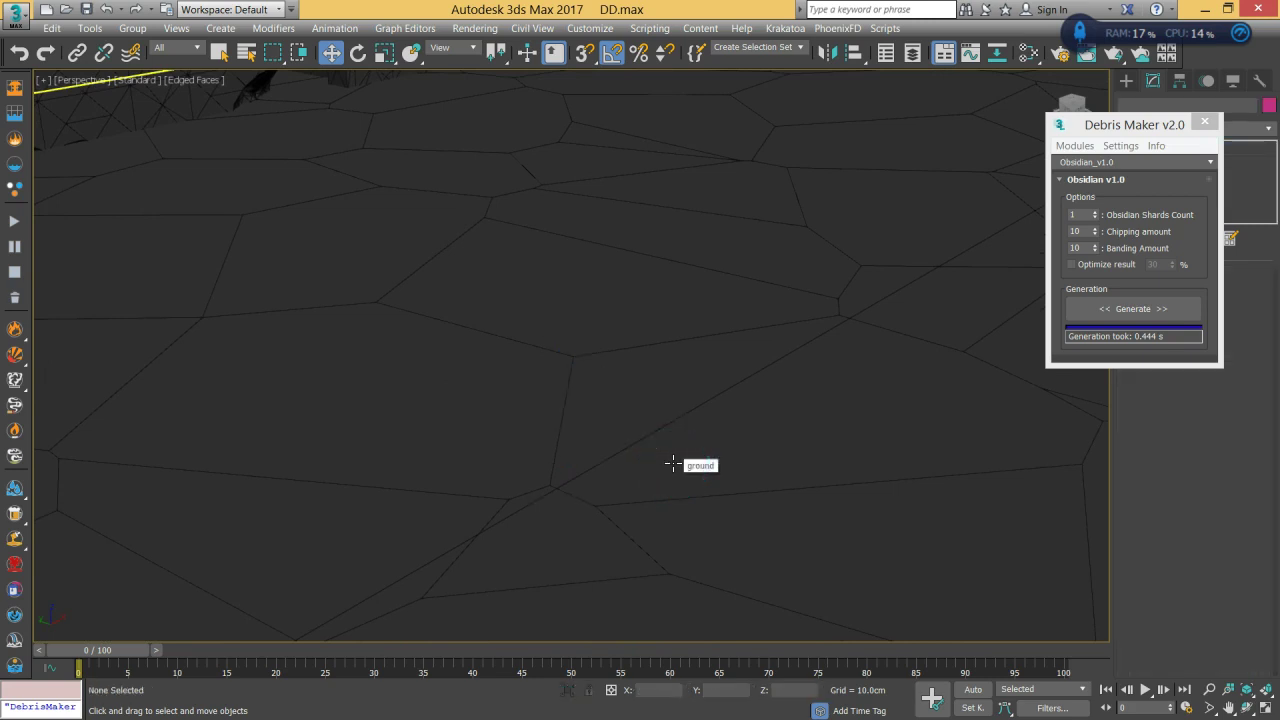
Generate one obsidian shard with Optimize result enabled at 30% and move it above the ground to about X -75, Y -48, Z 22 cm.
left_click(1096, 268)
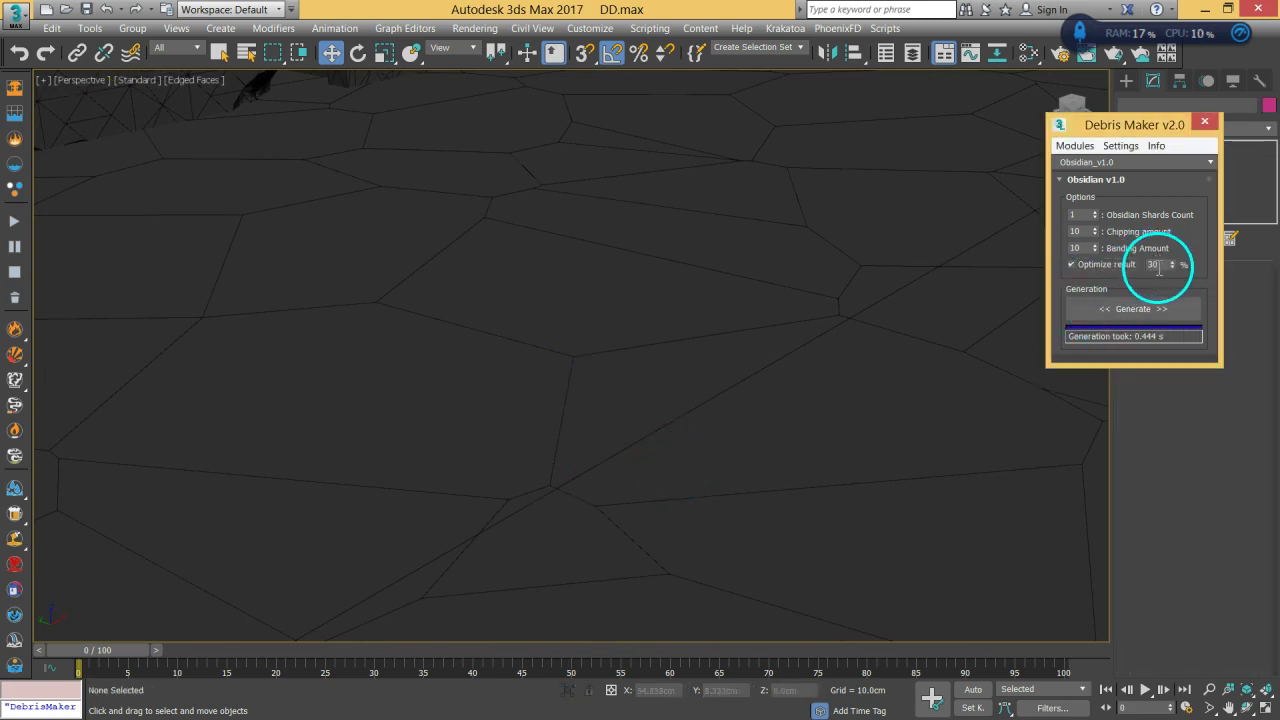
left_click(1134, 310)
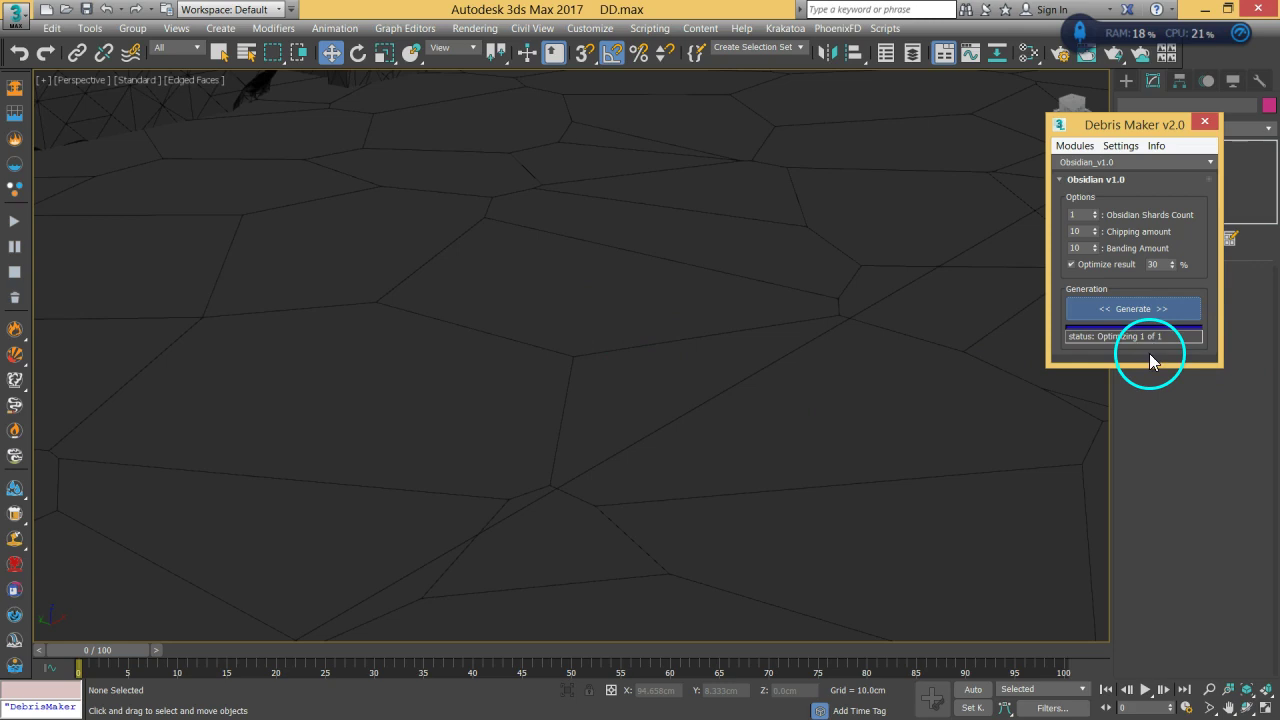
middle_click_drag(815, 427, 725, 381)
scroll(799, 374, "down", 3)
scroll(691, 320, "down", 2)
left_click(748, 340)
scroll(794, 343, "down", 2)
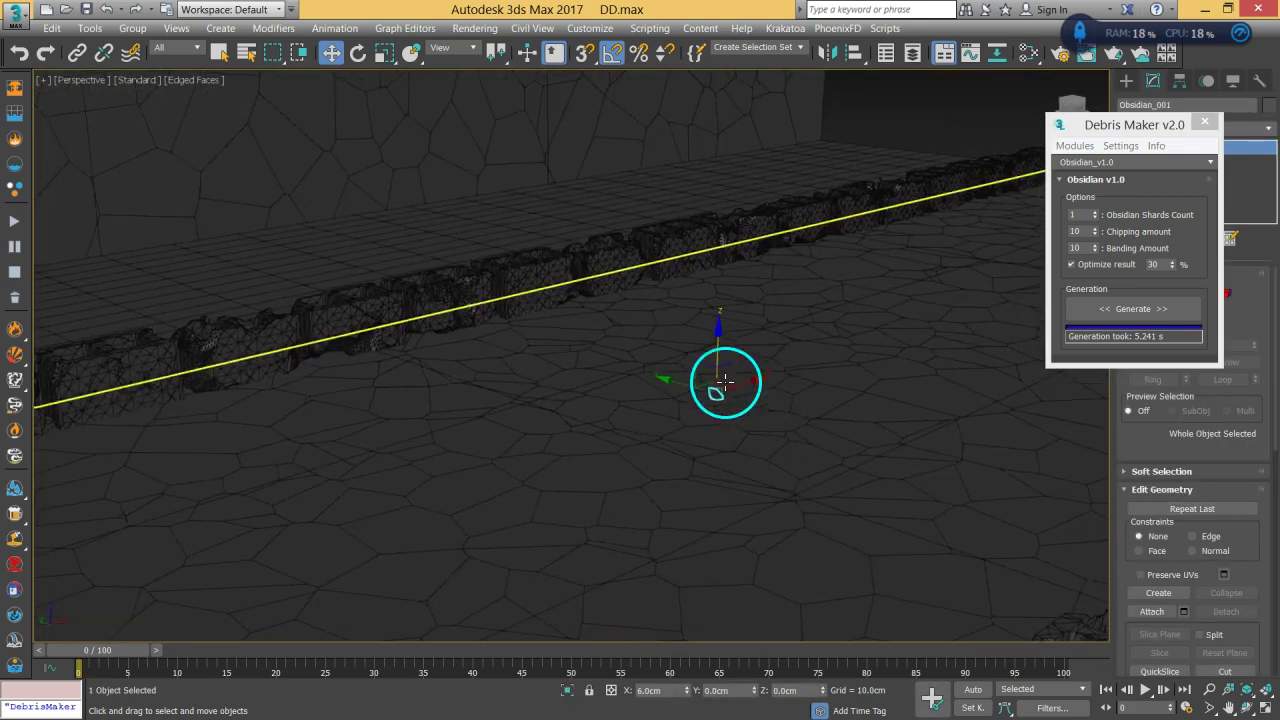
mouse_move(683, 380)
left_mouse_down()
mouse_move(671, 380)
mouse_move(766, 409)
mouse_move(846, 409)
mouse_move(720, 482)
mouse_move(671, 431)
mouse_move(677, 391)
left_mouse_up()
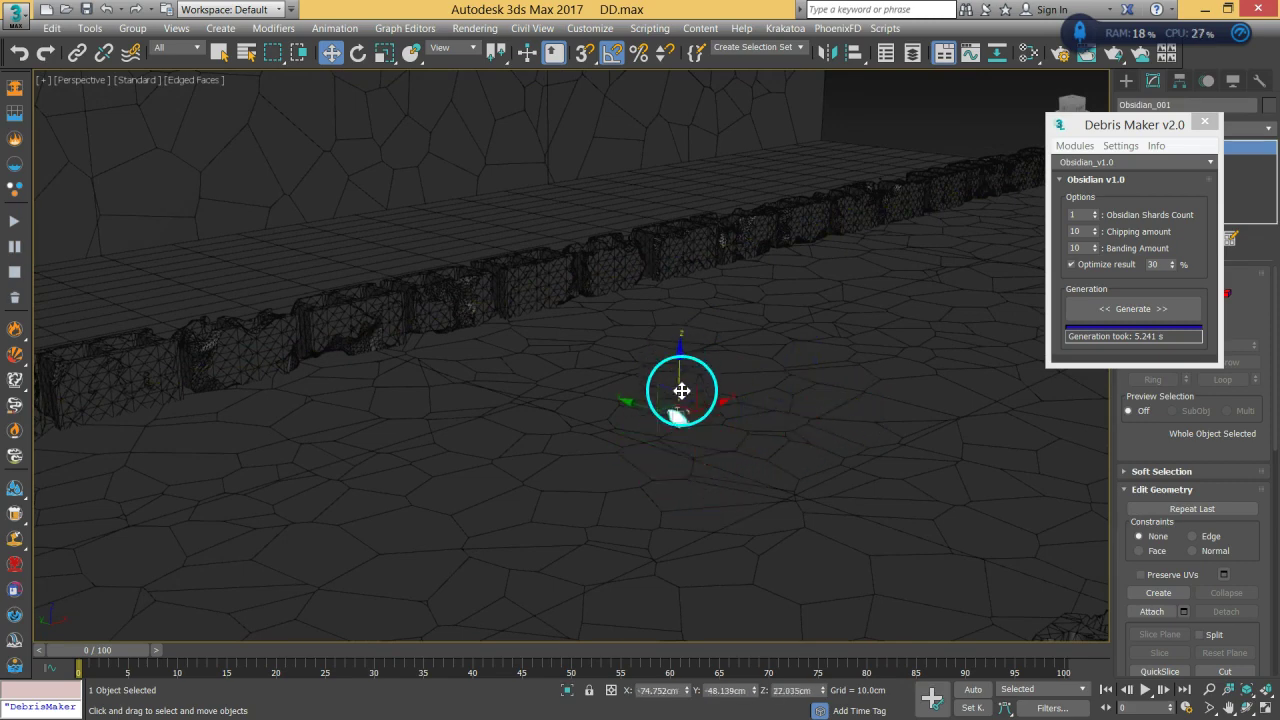
Inspect the optimized obsidian shard's mesh density from several angles and delete the shard.
scroll(682, 424, "up", 3)
scroll(682, 424, "up", 10)
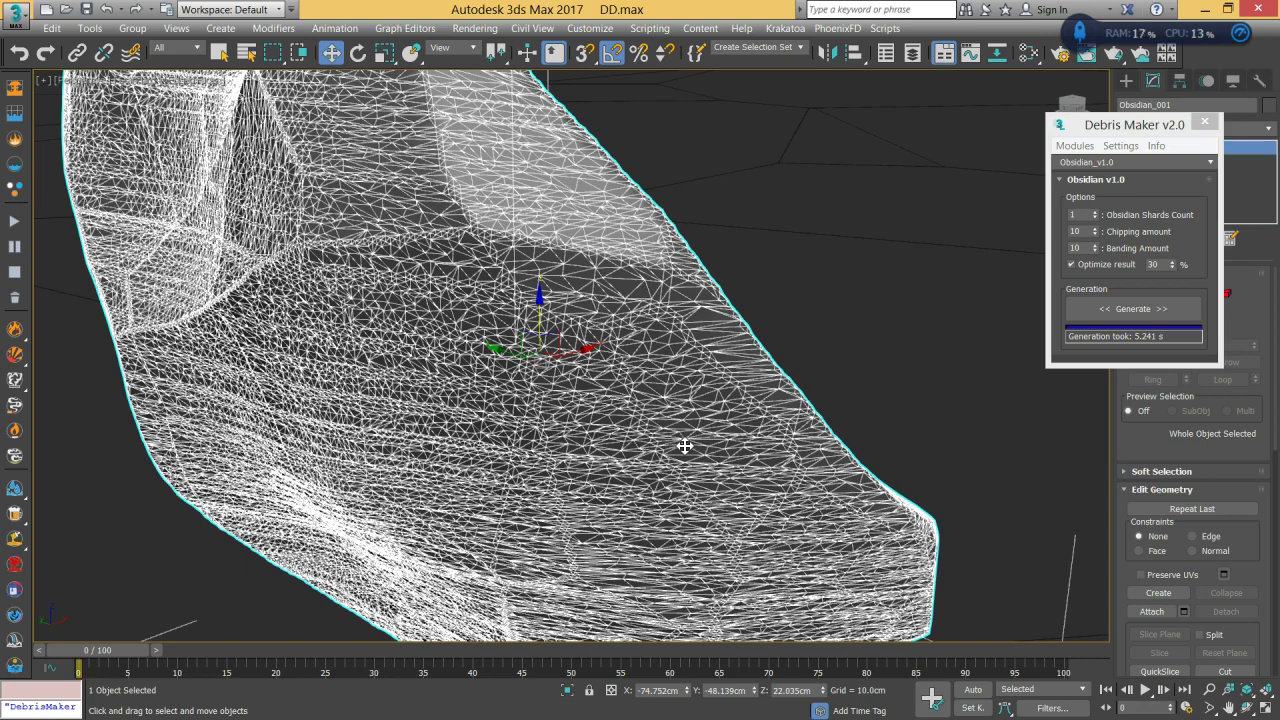
scroll(686, 445, "down", 5)
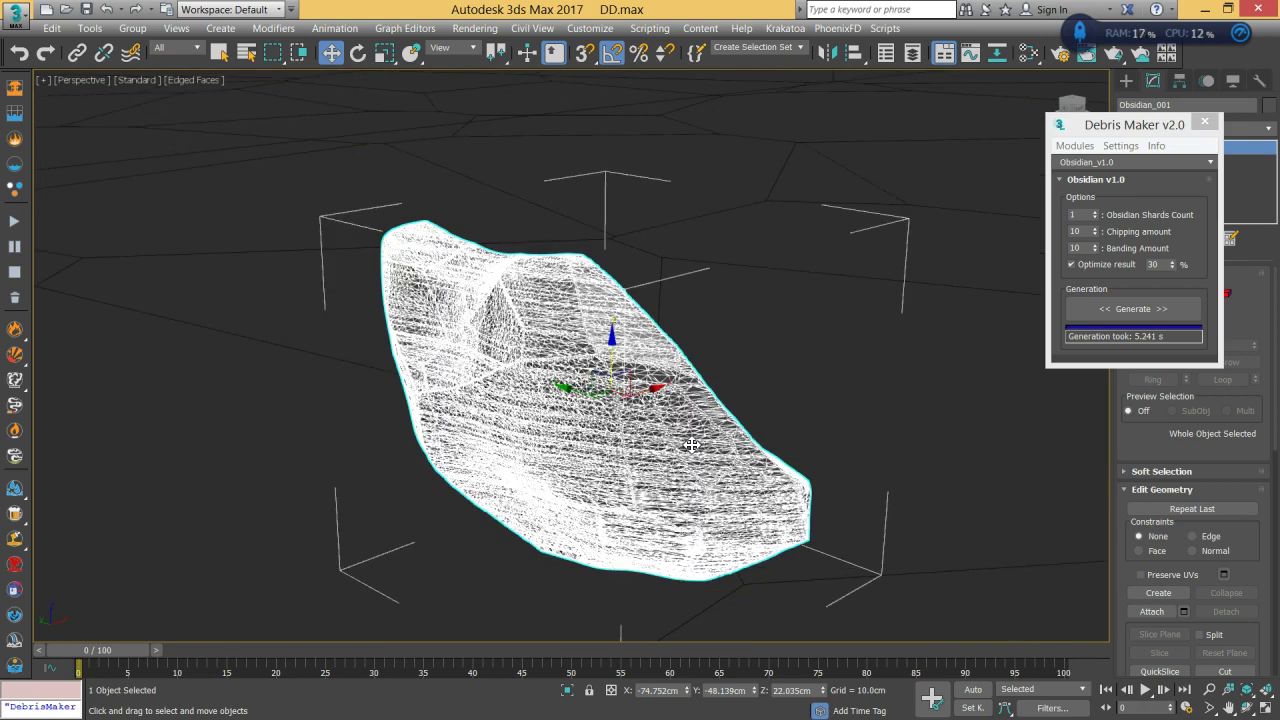
middle_click_drag(768, 445, 719, 465, "alt")
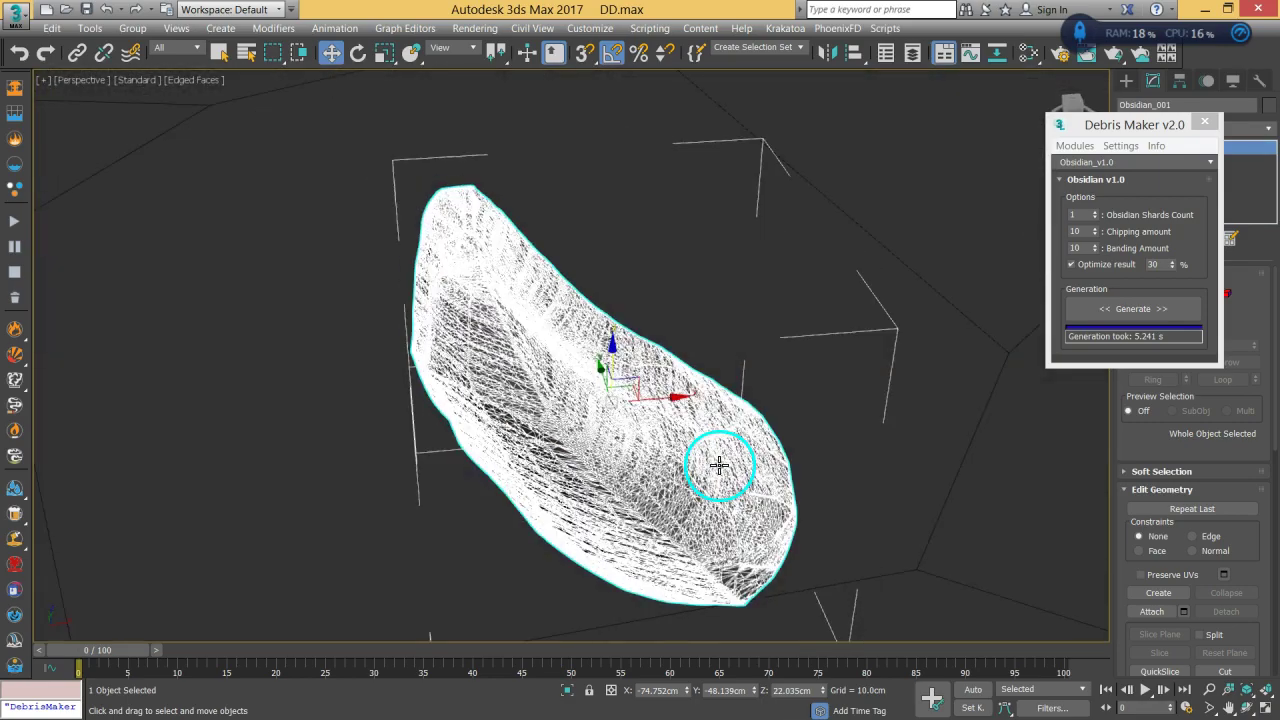
left_click(771, 379)
key("q")
key("alt+q")
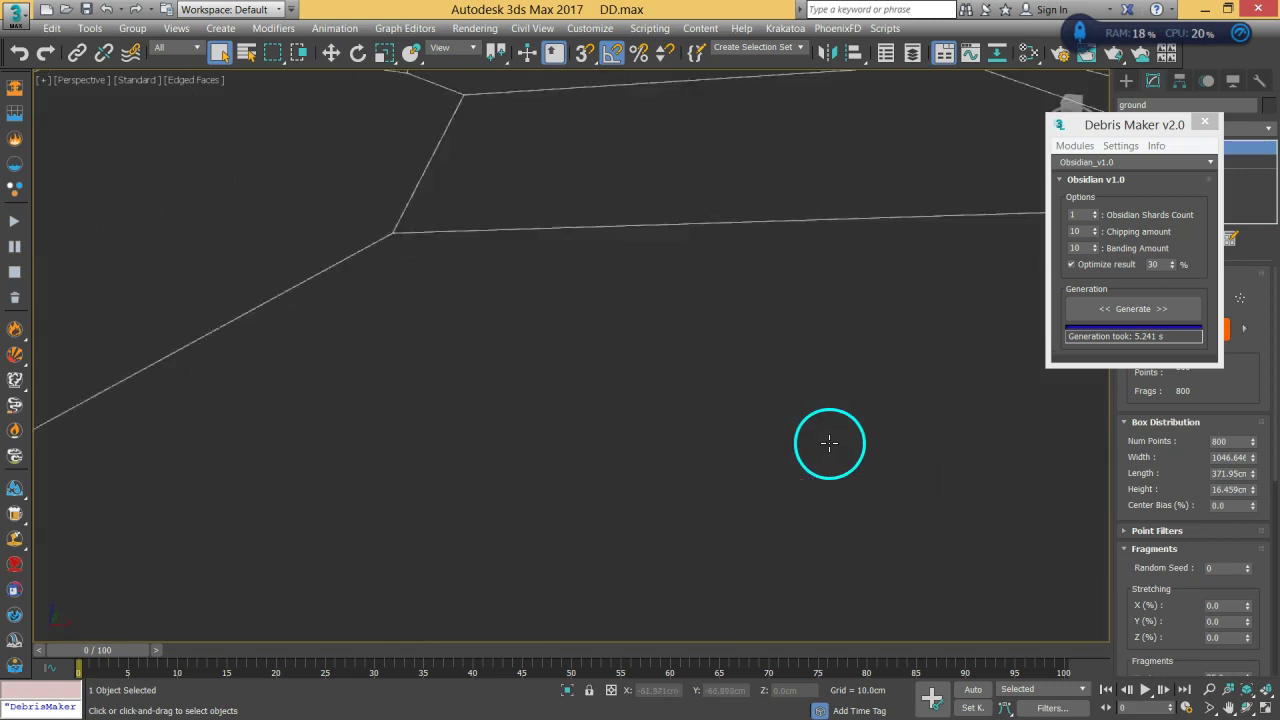
middle_click_drag(847, 427, 666, 251, "alt")
left_click(651, 209)
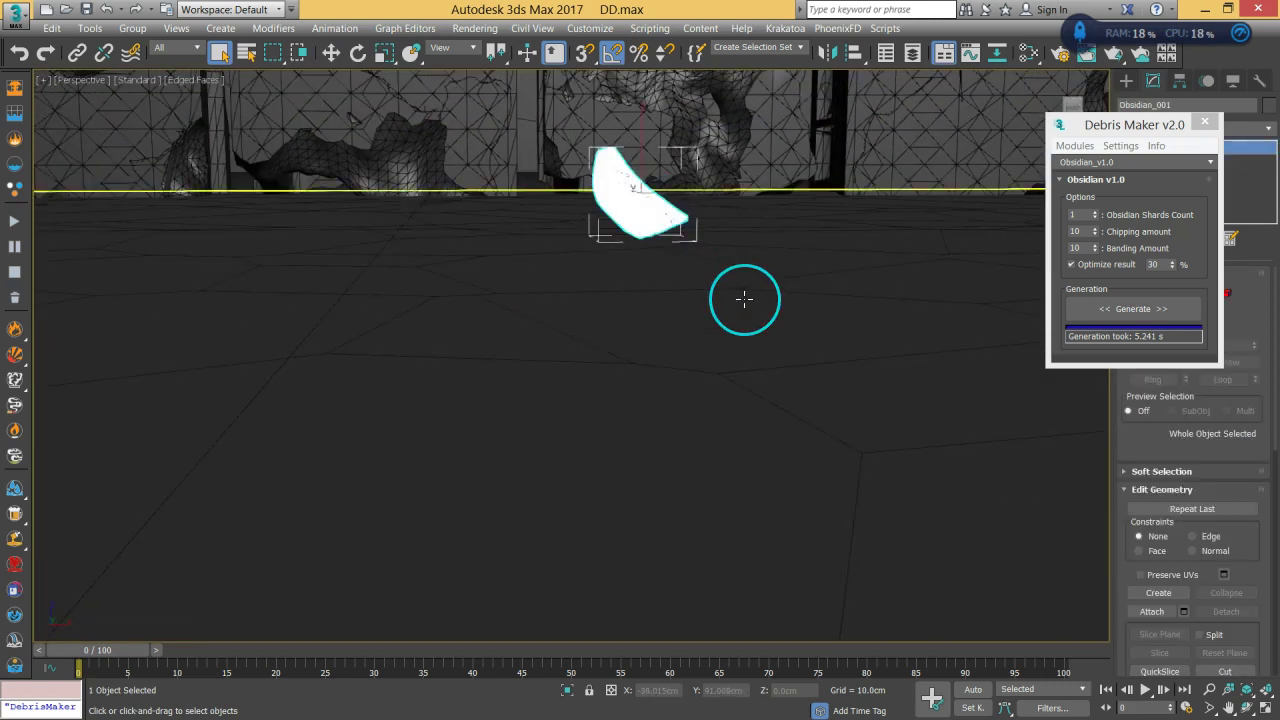
key("Delete")
Switch Debris Maker to the Gravel_v1.0 module and generate a single gravel stone.
left_click(1104, 163)
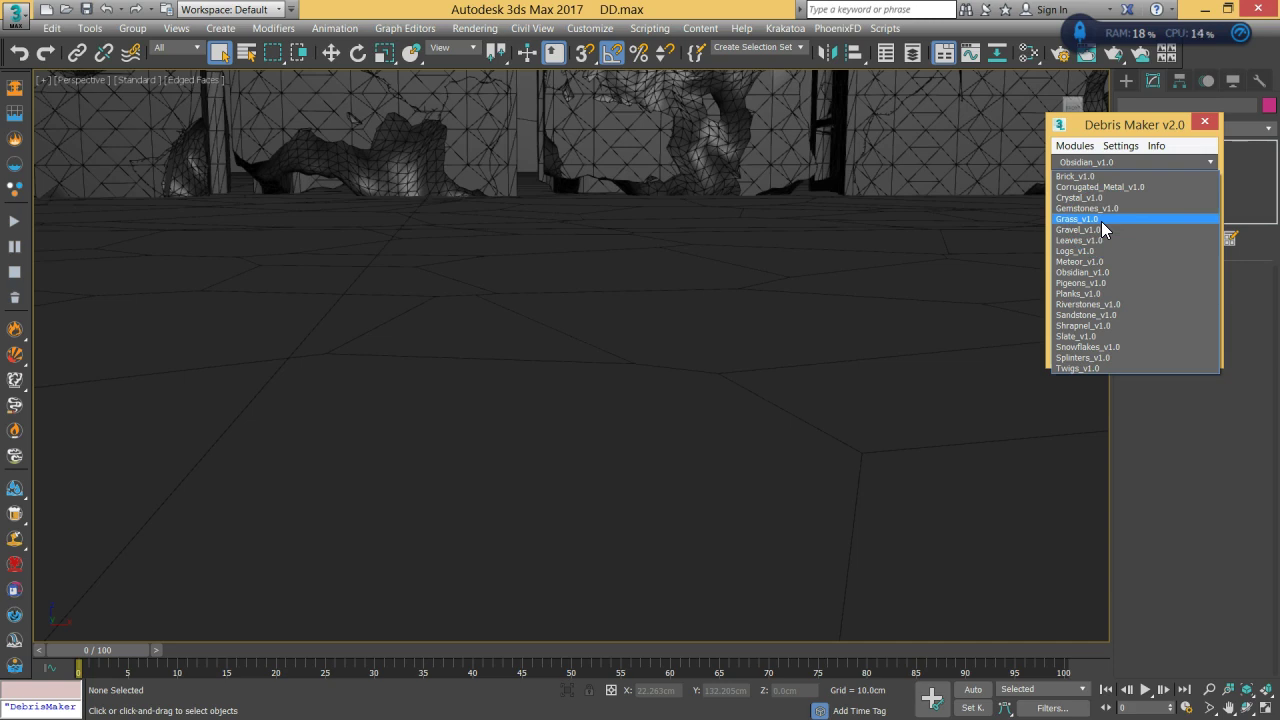
left_click(1101, 229)
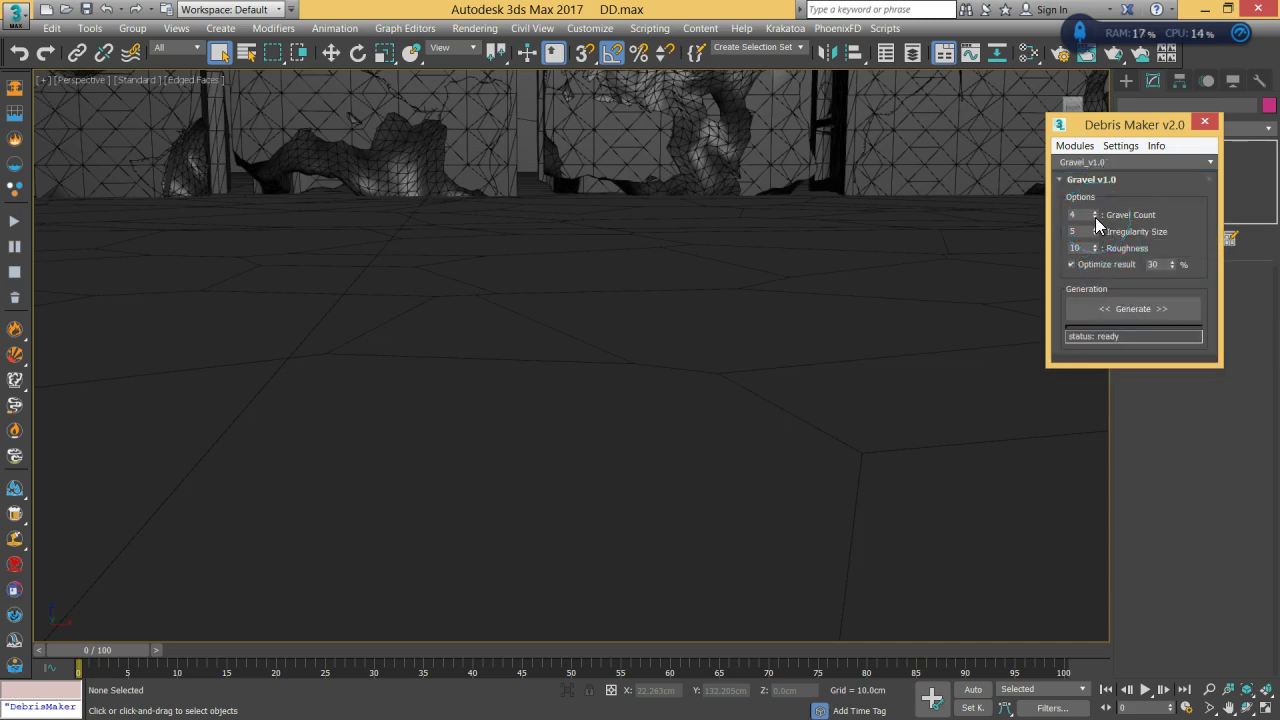
left_click(1095, 217)
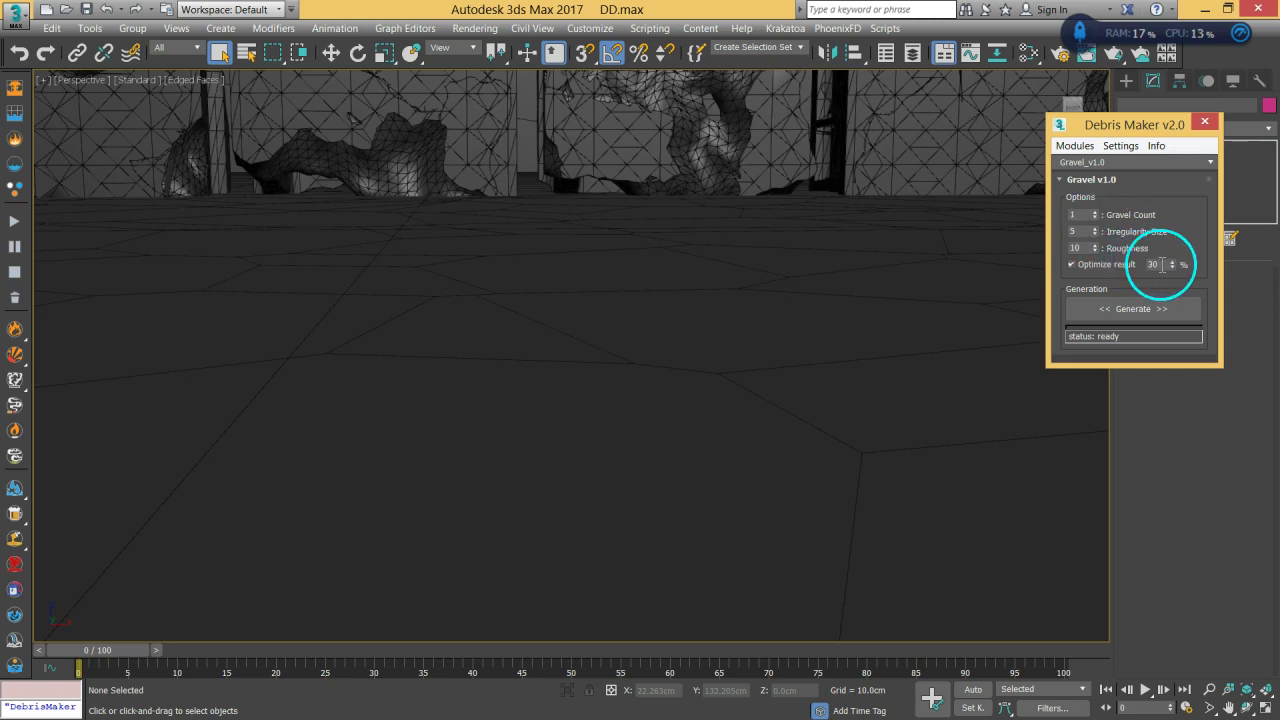
left_click(1140, 309)
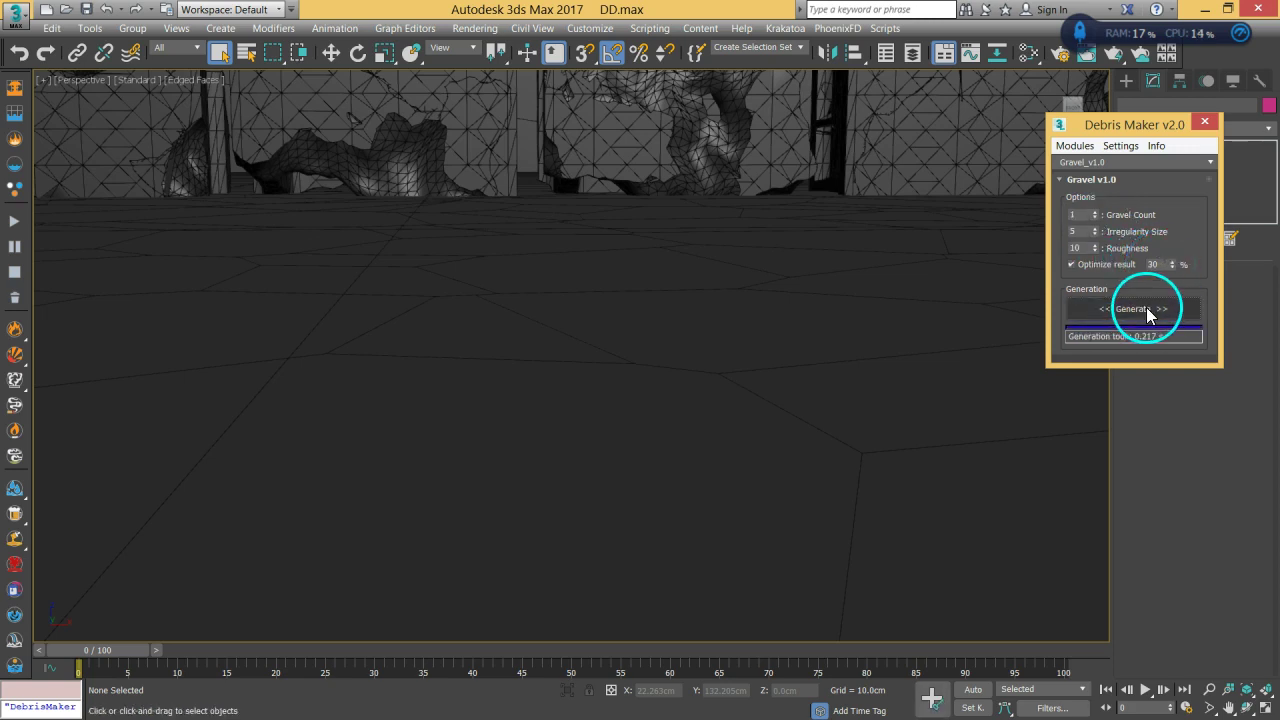
Raise the gravel stone about 23 cm to inspect its mesh above the ground, and delete it.
middle_click_drag(780, 300, 632, 310)
left_click(630, 304)
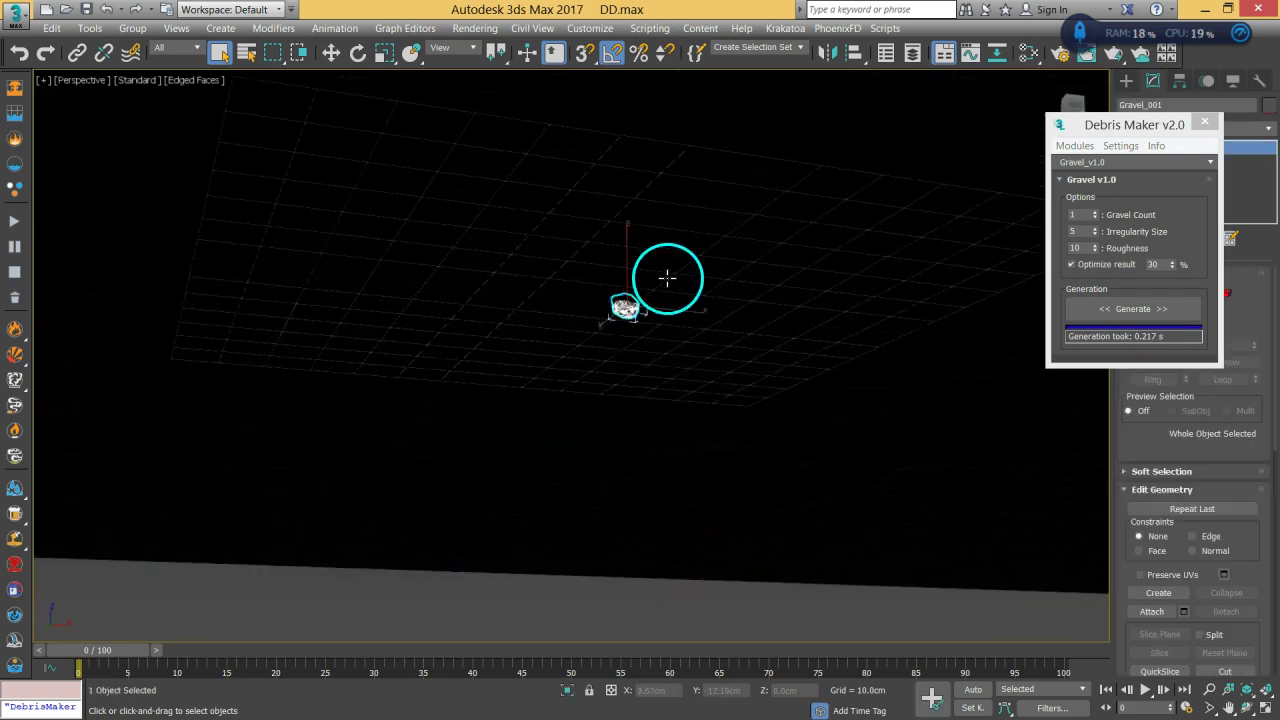
key("z")
key("w")
left_click_drag(629, 251, 631, 148)
middle_click_drag(660, 240, 659, 247)
scroll(650, 245, "up", 3)
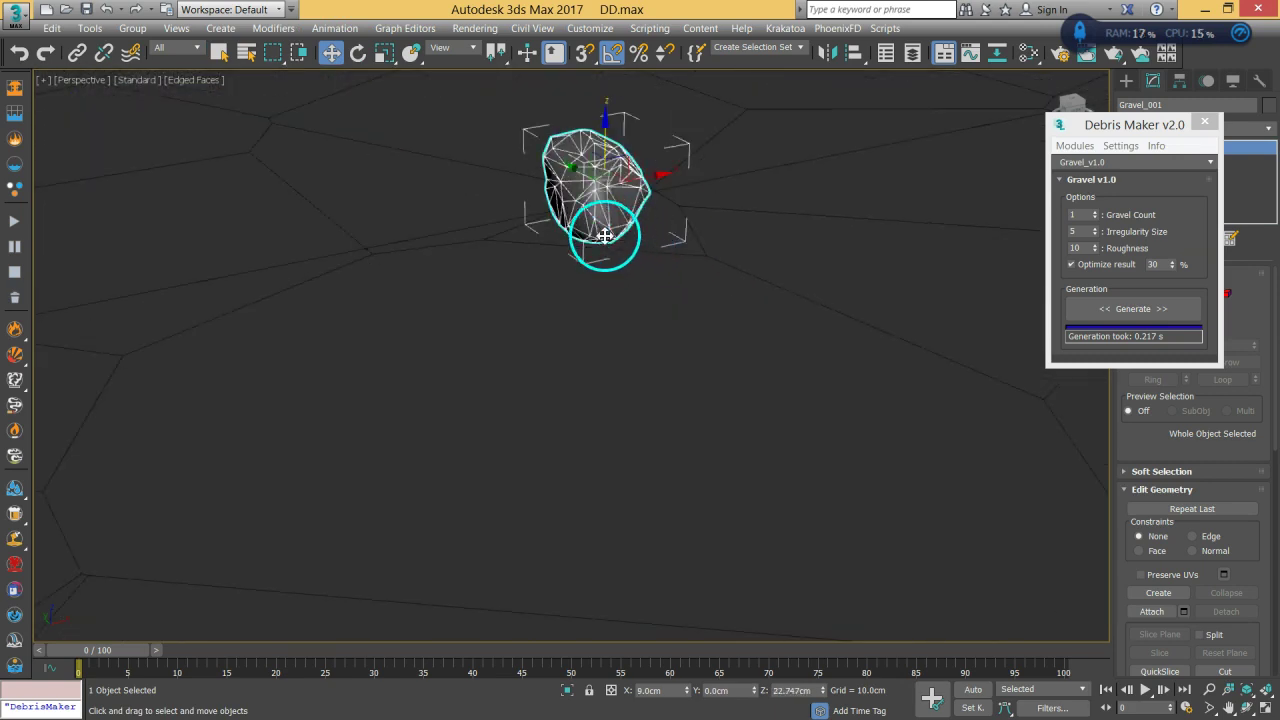
scroll(587, 268, "down", 2)
scroll(620, 285, "down", 4)
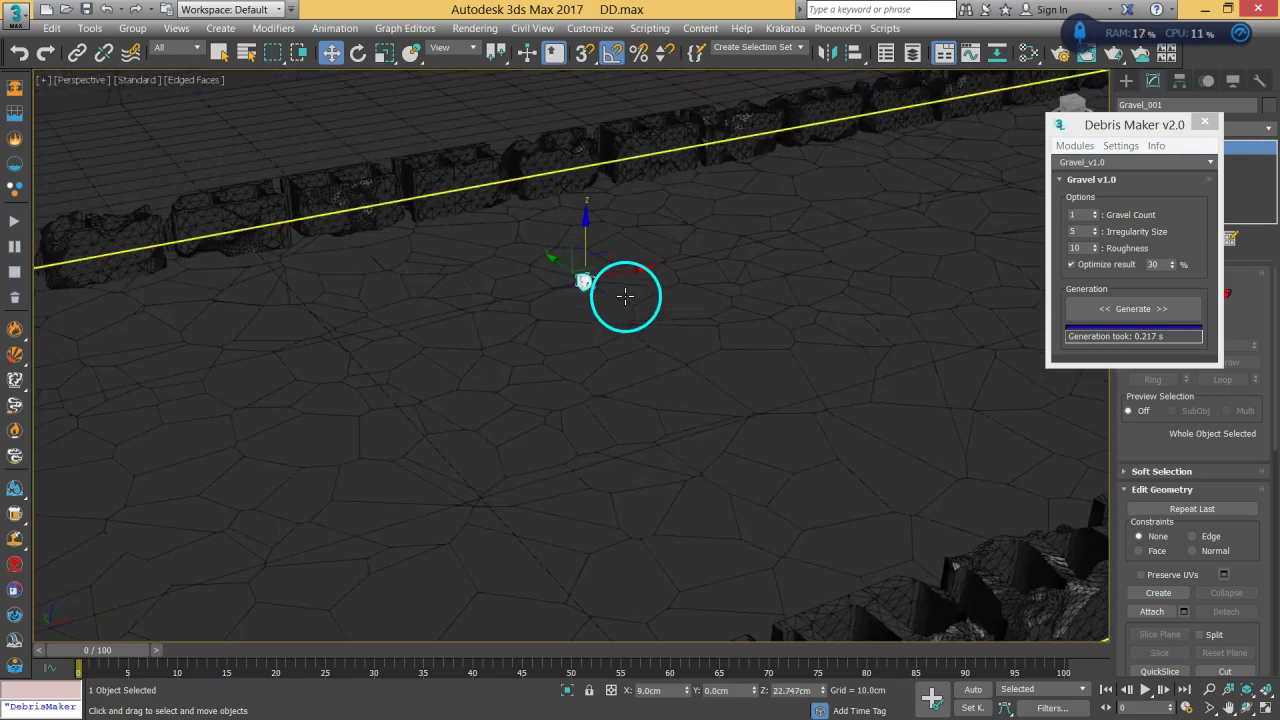
left_click(628, 285)
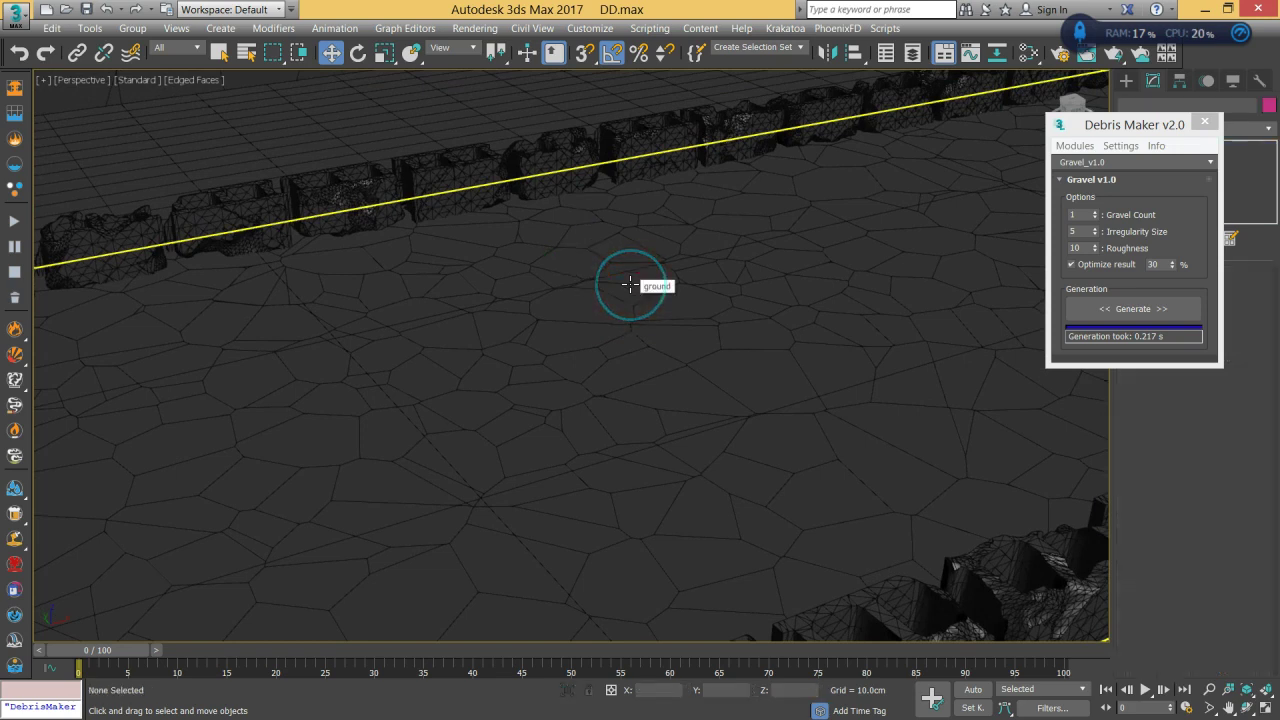
Generate five gravel stones with irregularity size 10, roughness 20 and Optimize result at 30%.
left_click(1096, 217)
left_click(1096, 217)
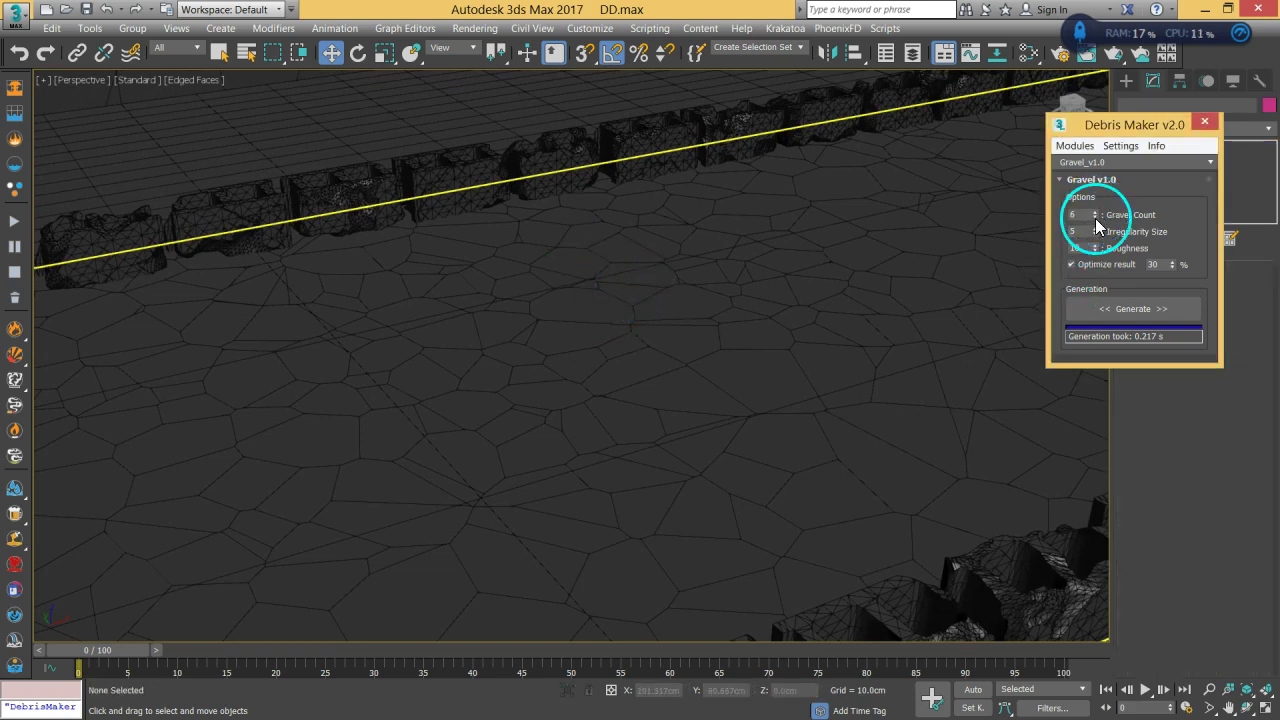
left_click(1095, 219)
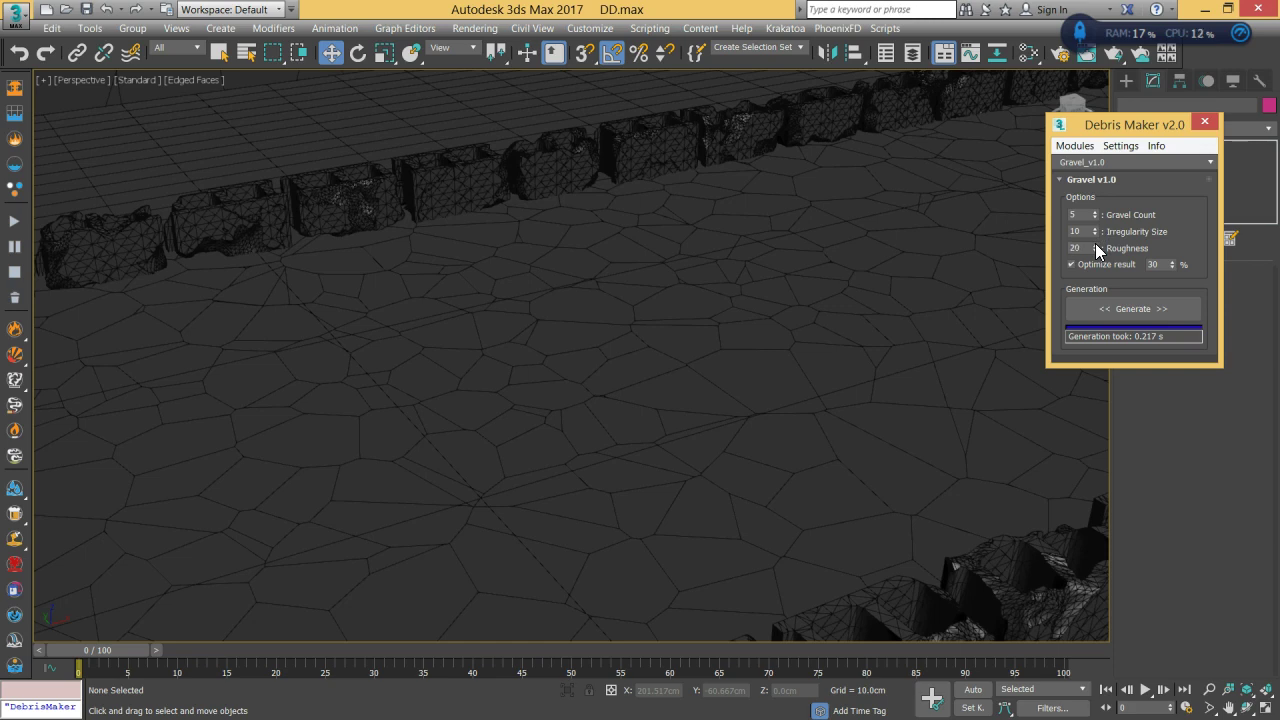
left_click(1128, 309)
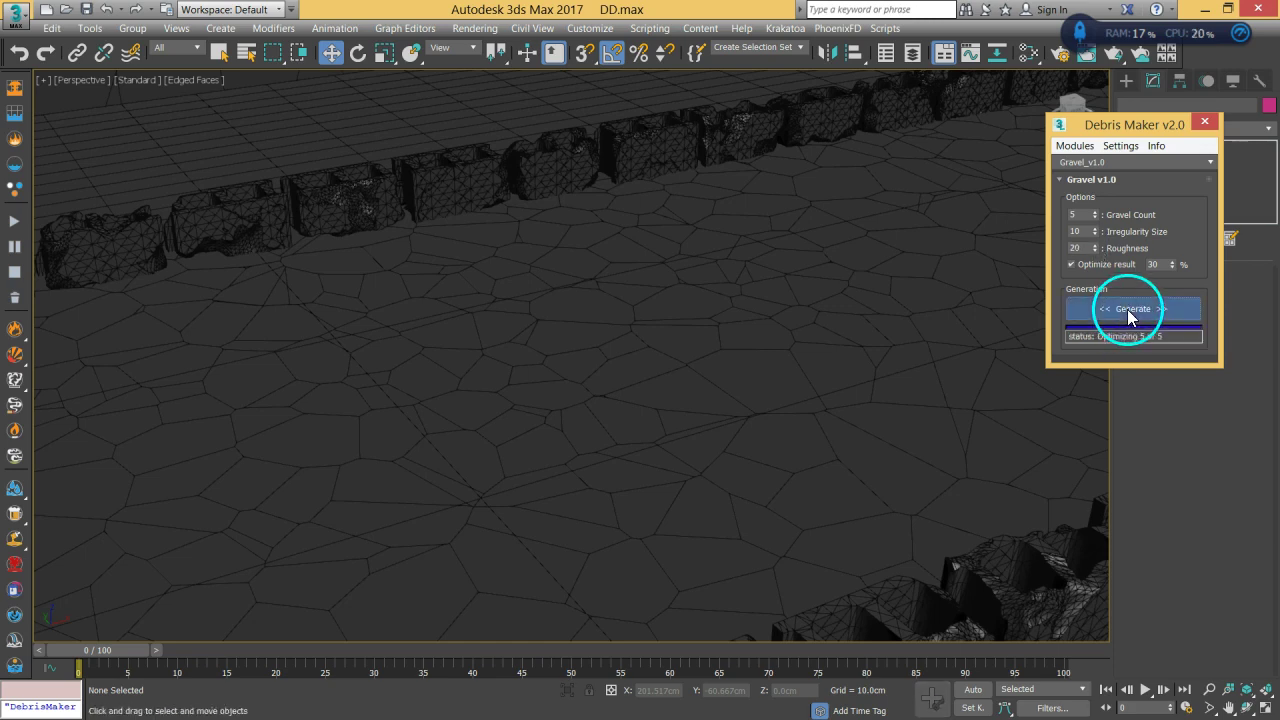
Select Gravel_001 to Gravel_005 by name and move them out from under the ground to the empty area beside the left pavement's front corner.
left_click(248, 52)
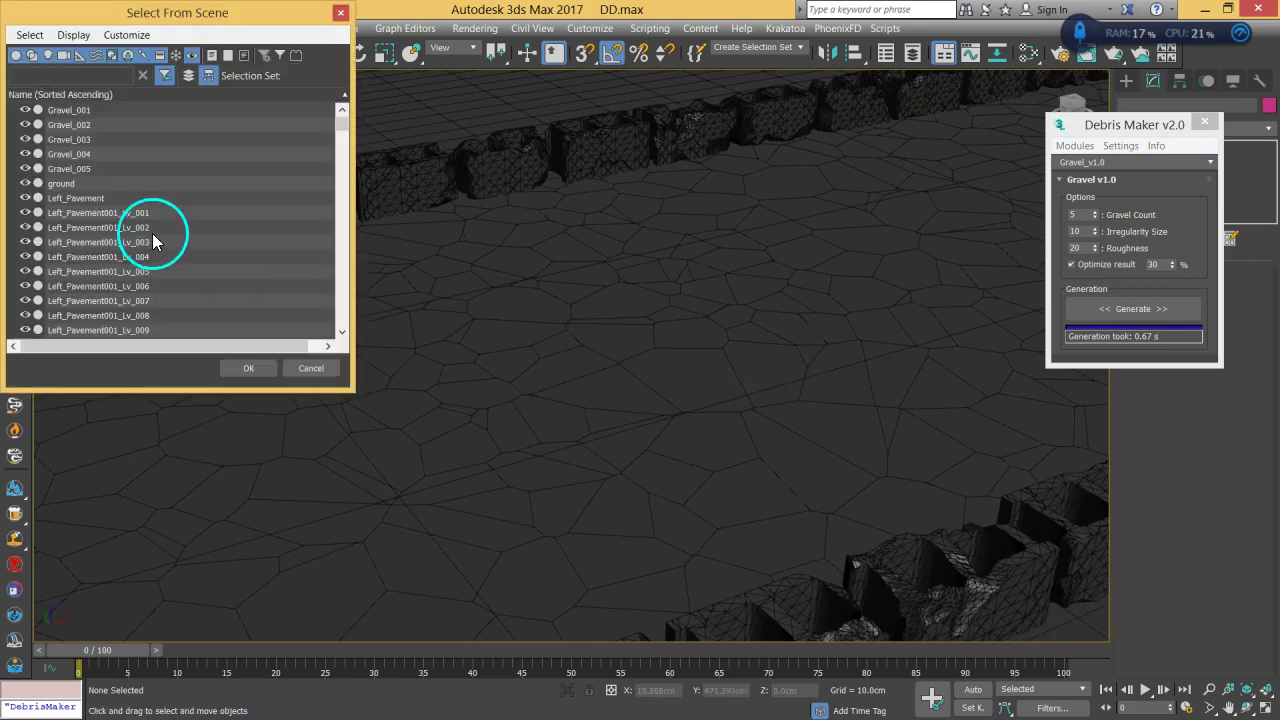
left_click_drag(82, 112, 83, 171)
left_click(248, 368)
left_click_drag(567, 265, 600, 298)
scroll(600, 311, "up", 5)
middle_click_drag(714, 320, 643, 313)
scroll(630, 349, "down", 10)
scroll(620, 372, "up", 3)
left_click_drag(643, 313, 309, 369)
scroll(376, 384, "up", 6)
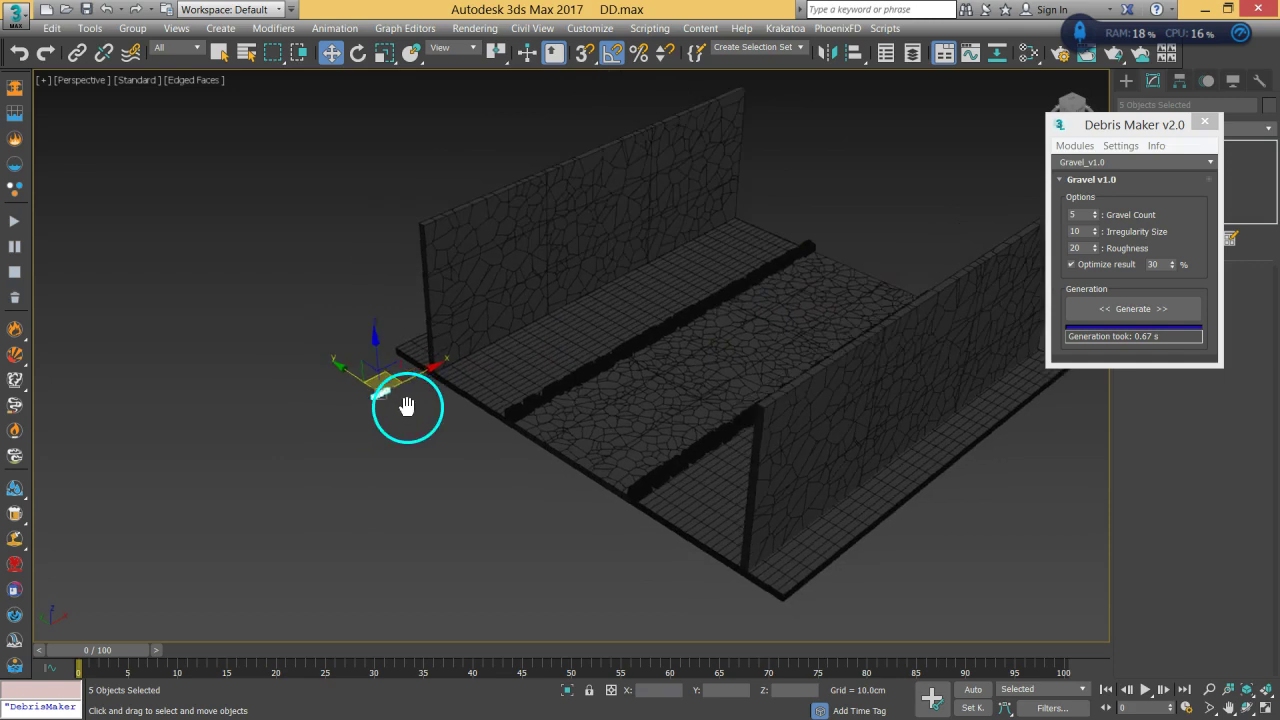
scroll(580, 408, "up", 8)
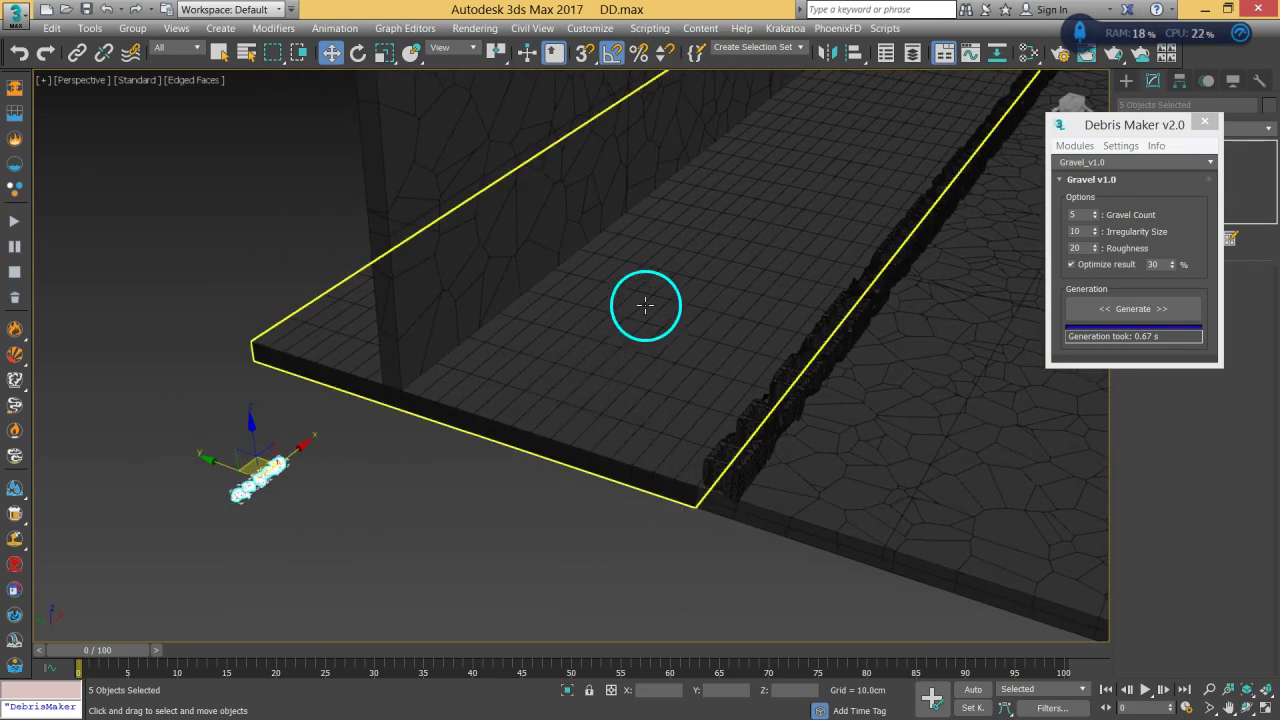
Show the modeling ribbon and bring up its Object Paint tools, keeping the five gravel stones selected.
scroll(640, 312, "up", 5)
scroll(546, 389, "down", 6)
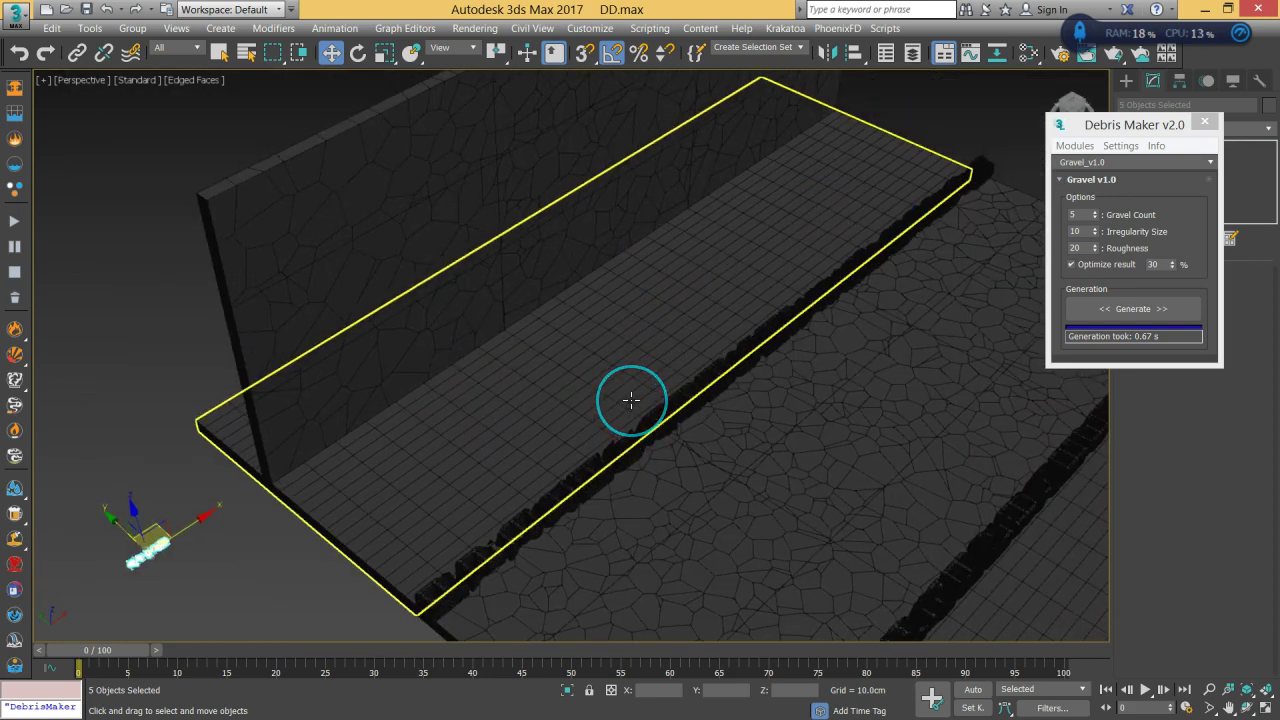
middle_click_drag(552, 409, 560, 403)
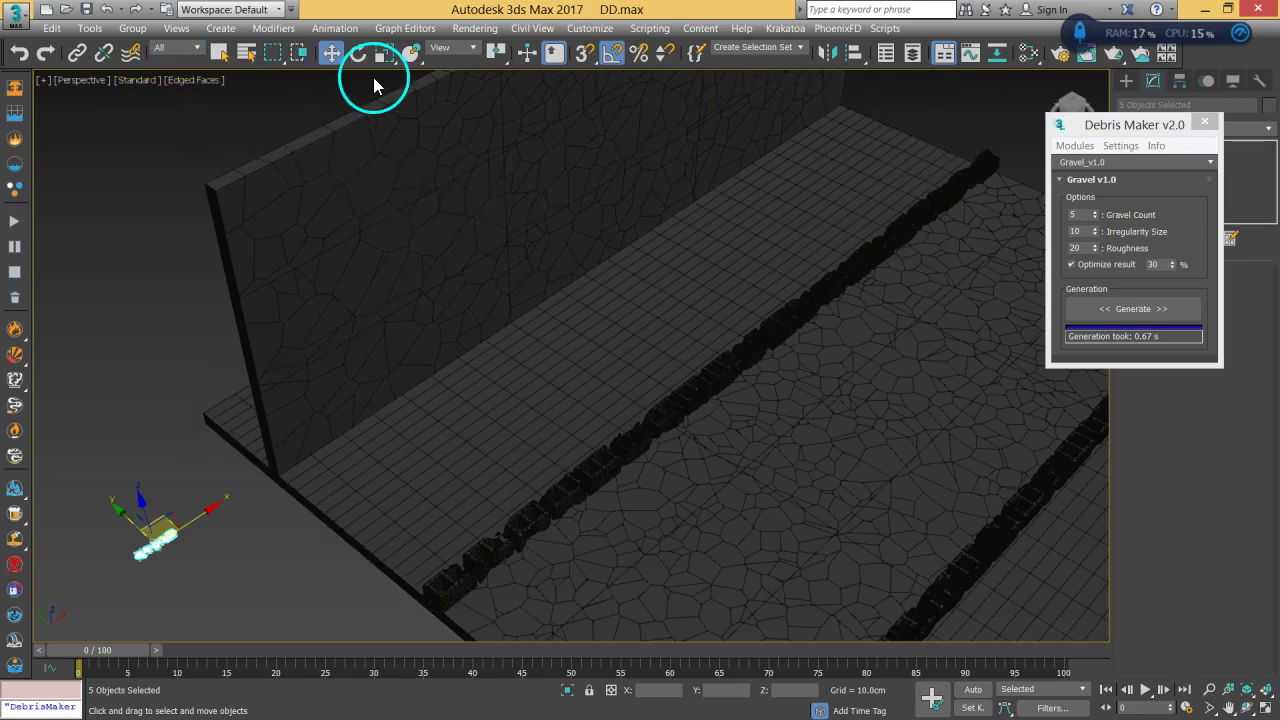
right_click(1183, 64)
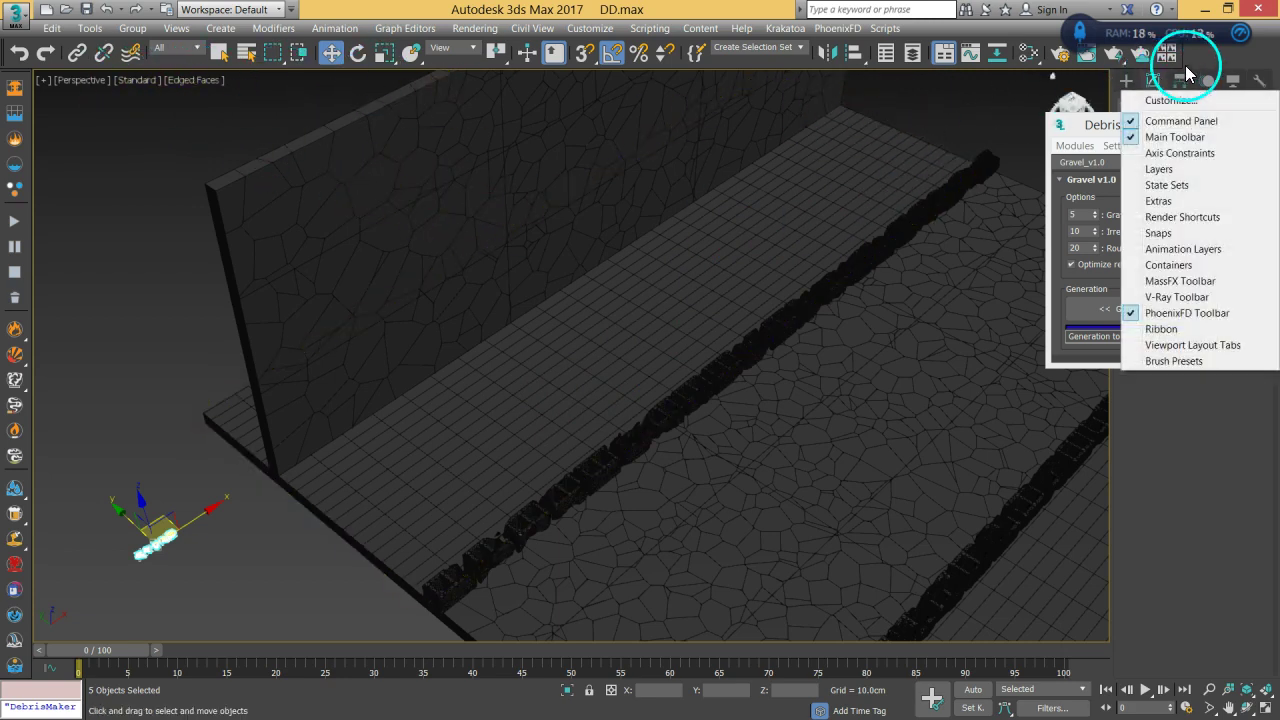
right_click(1202, 61)
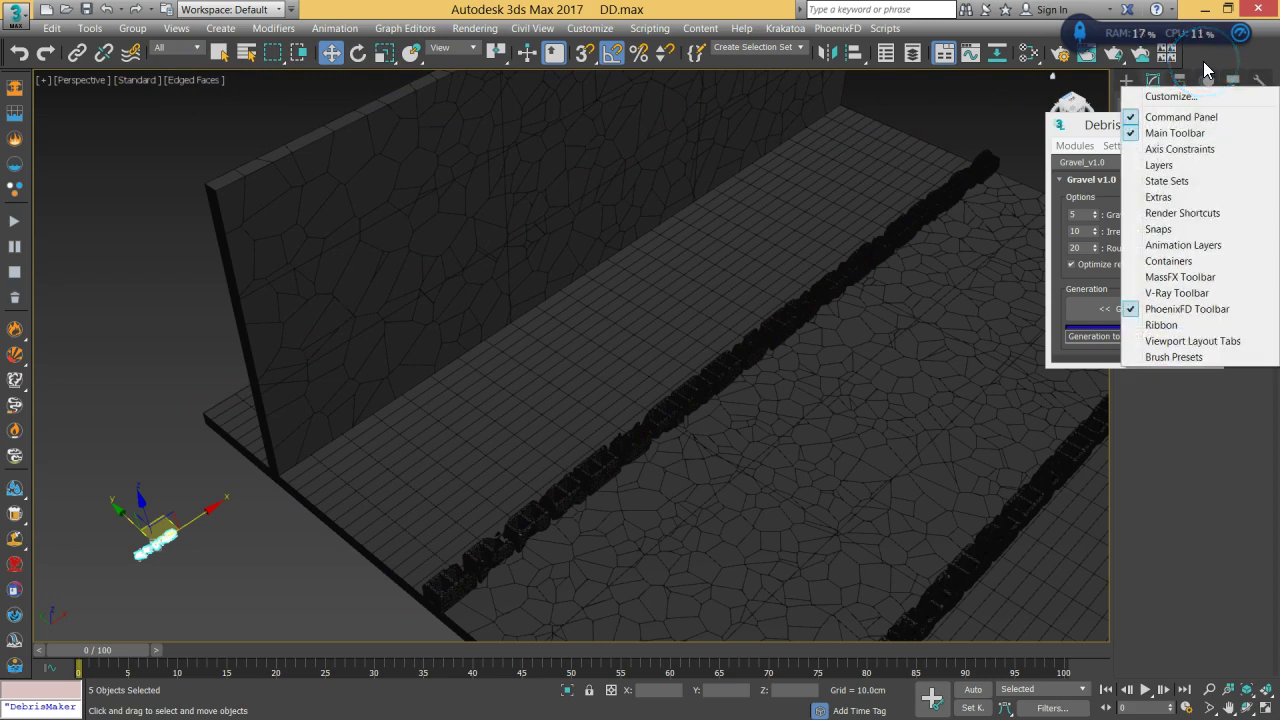
left_click(1204, 326)
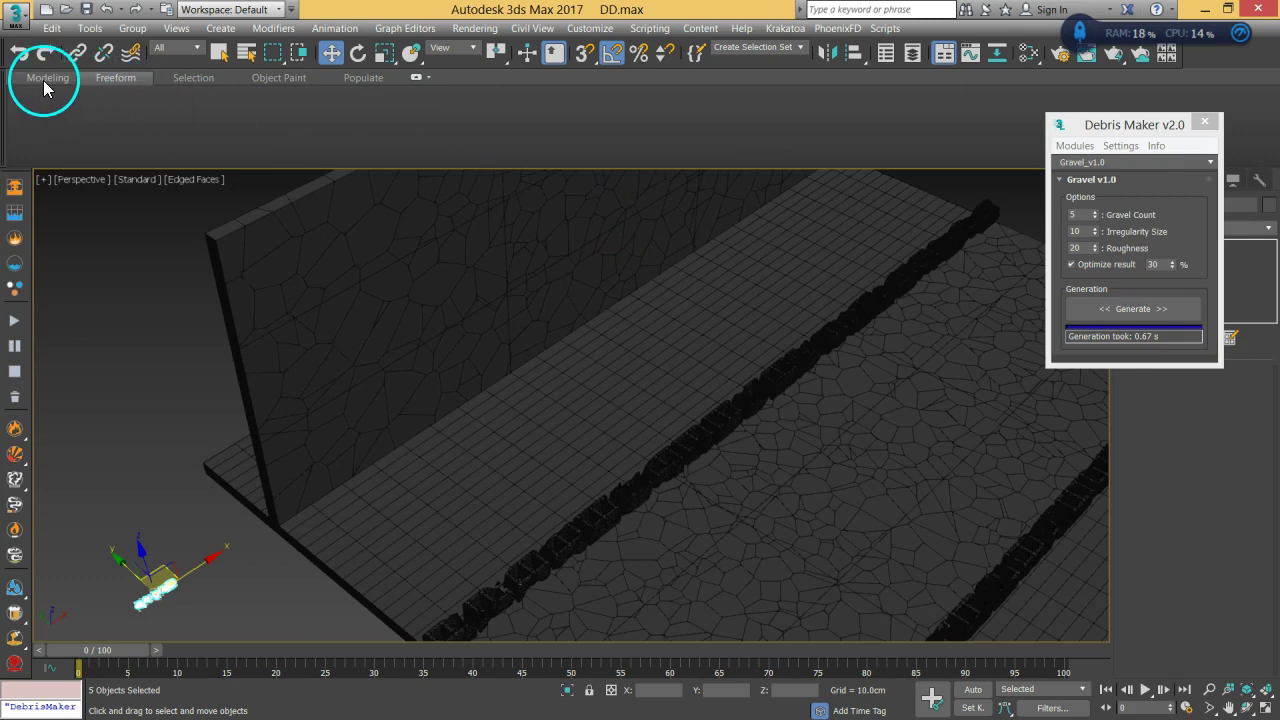
left_click(279, 80)
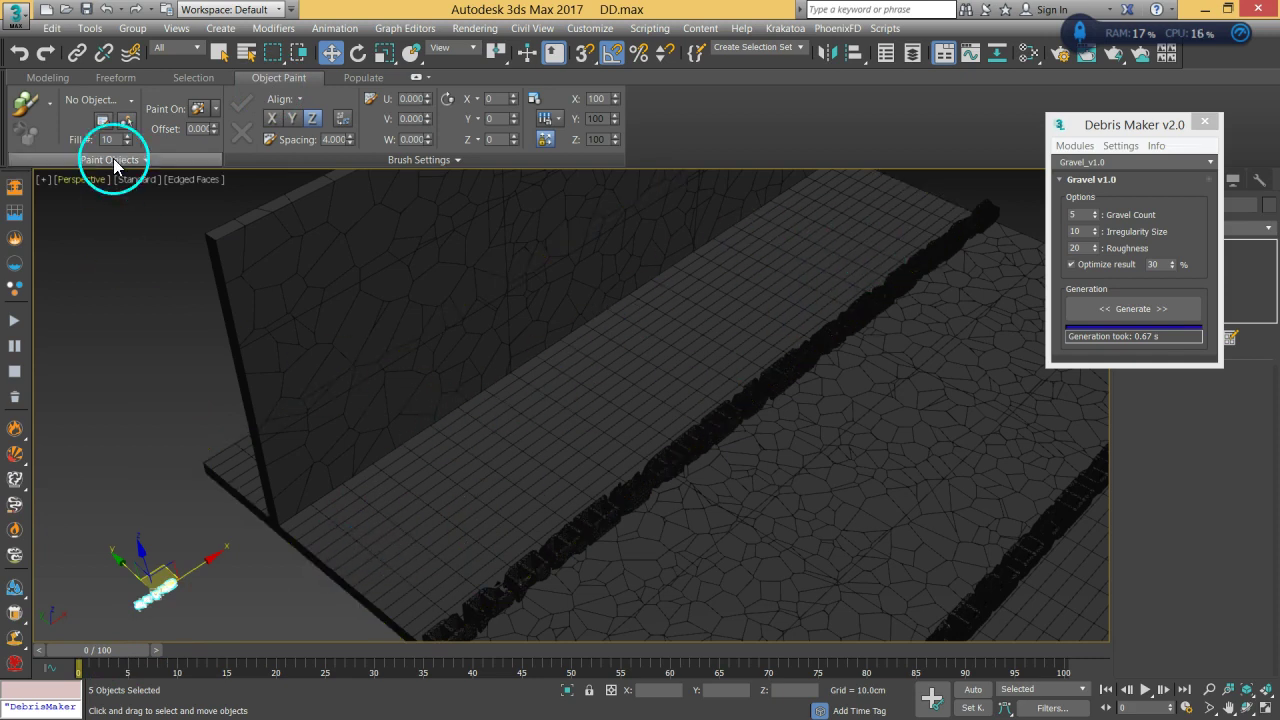
Set Object Paint to use objects from a list, and add the selected Gravel_001 to Gravel_005 to that list.
left_click(49, 103)
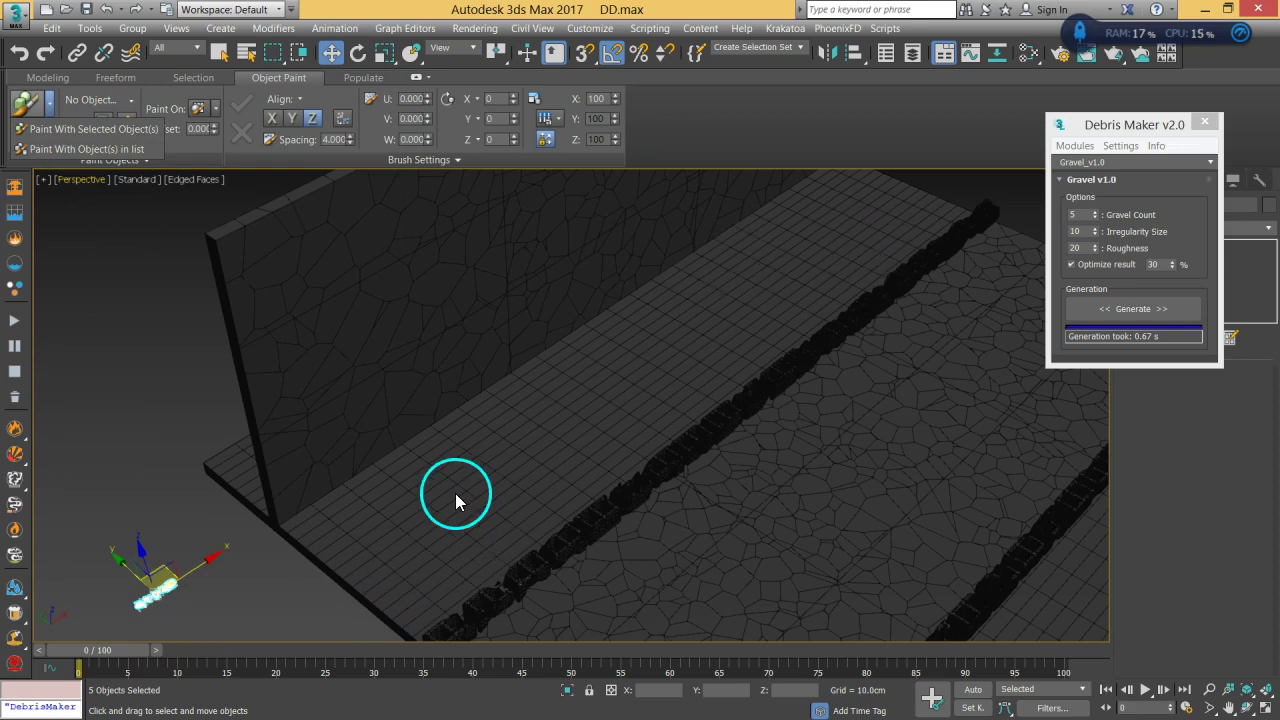
left_click(87, 150)
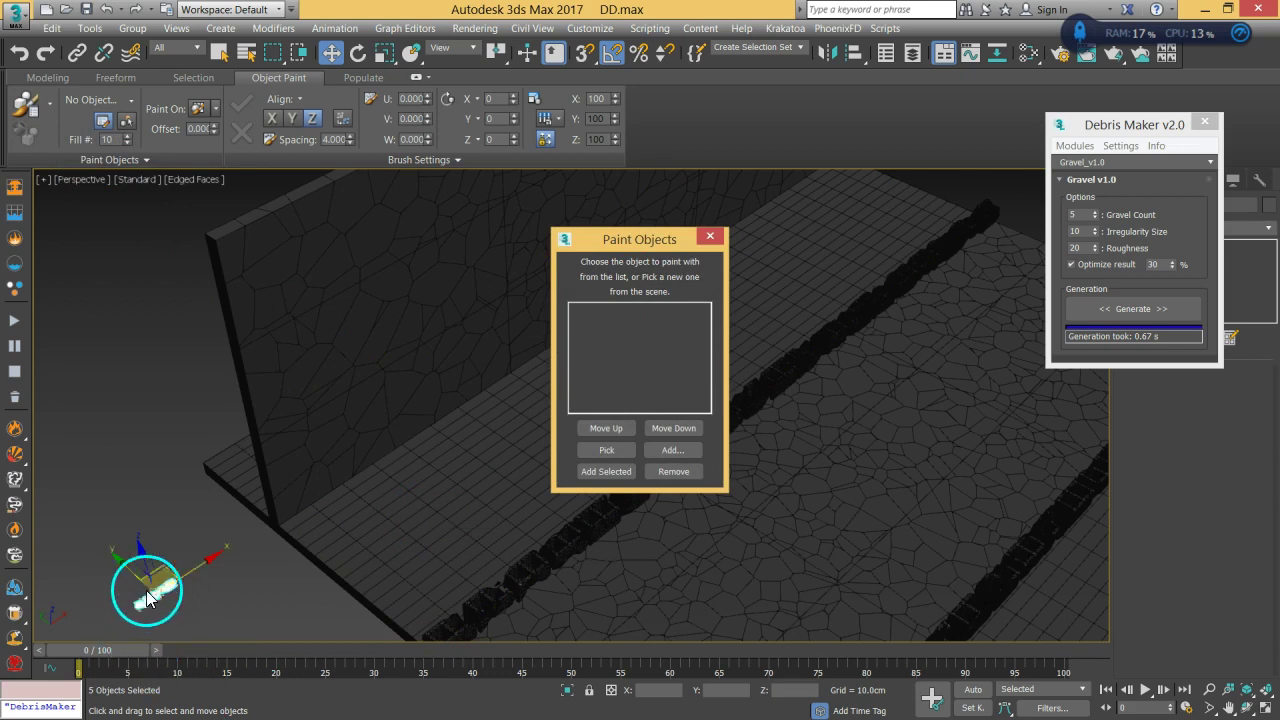
left_click(617, 475)
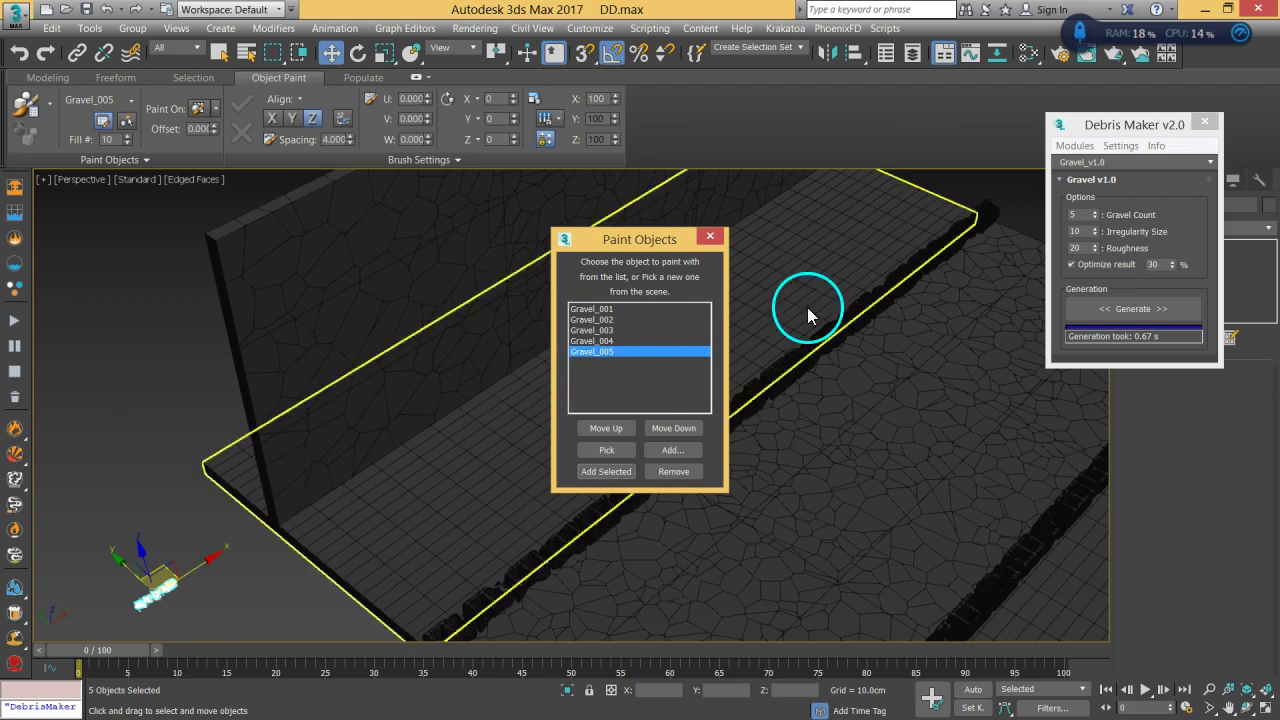
left_click_drag(705, 241, 614, 237)
left_click(624, 229)
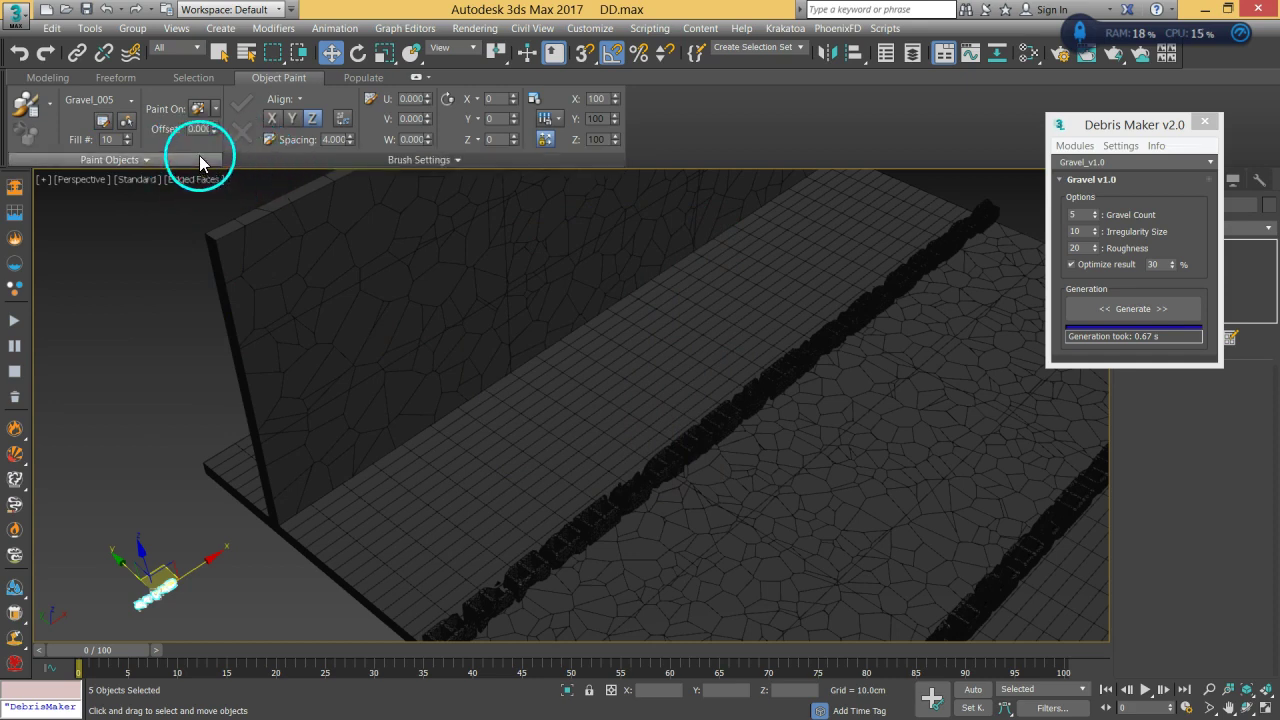
Select the left pavement and set Object Paint to paint on Selected Objects.
left_click_drag(196, 115, 211, 194)
left_click(514, 432)
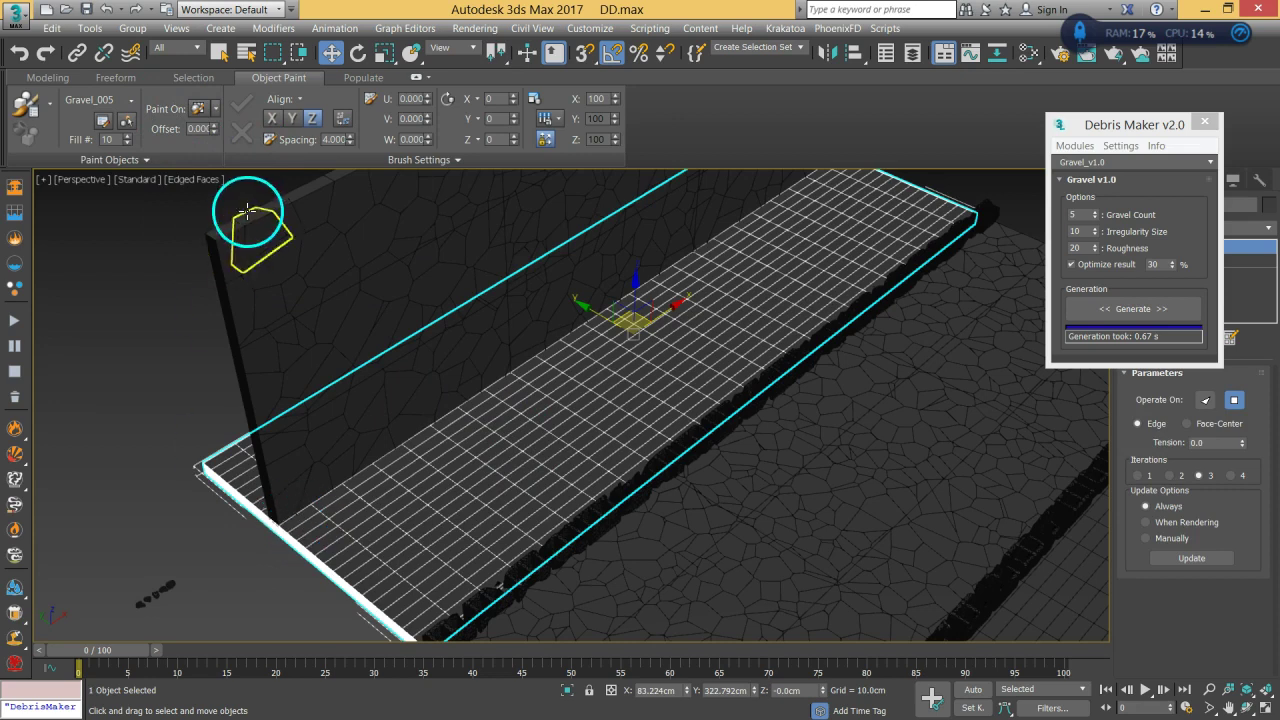
left_click(215, 110)
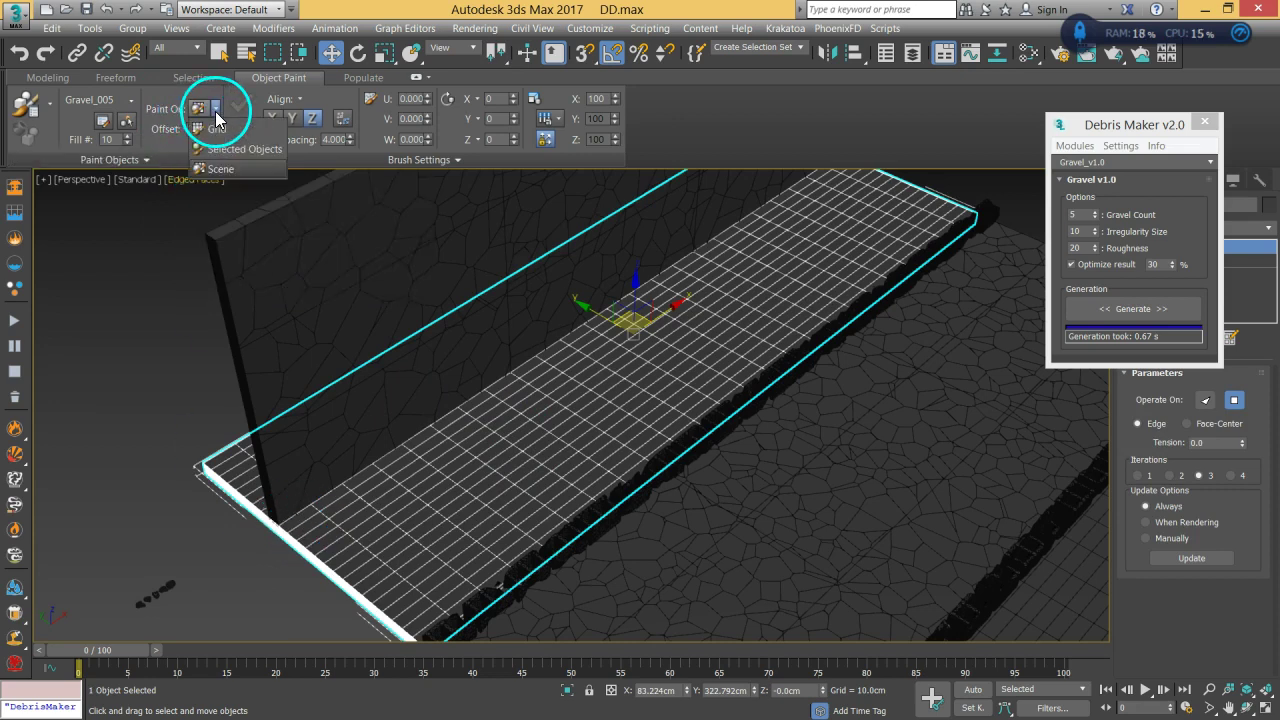
left_click(223, 125)
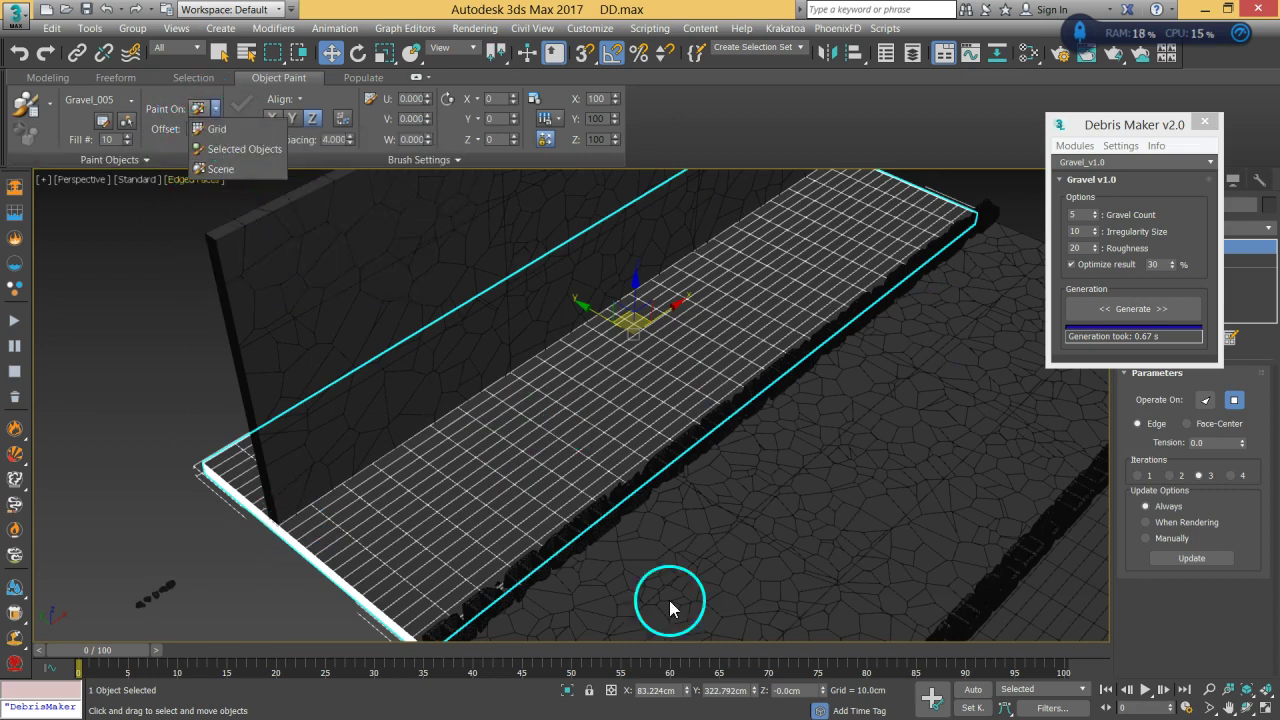
left_click(222, 150)
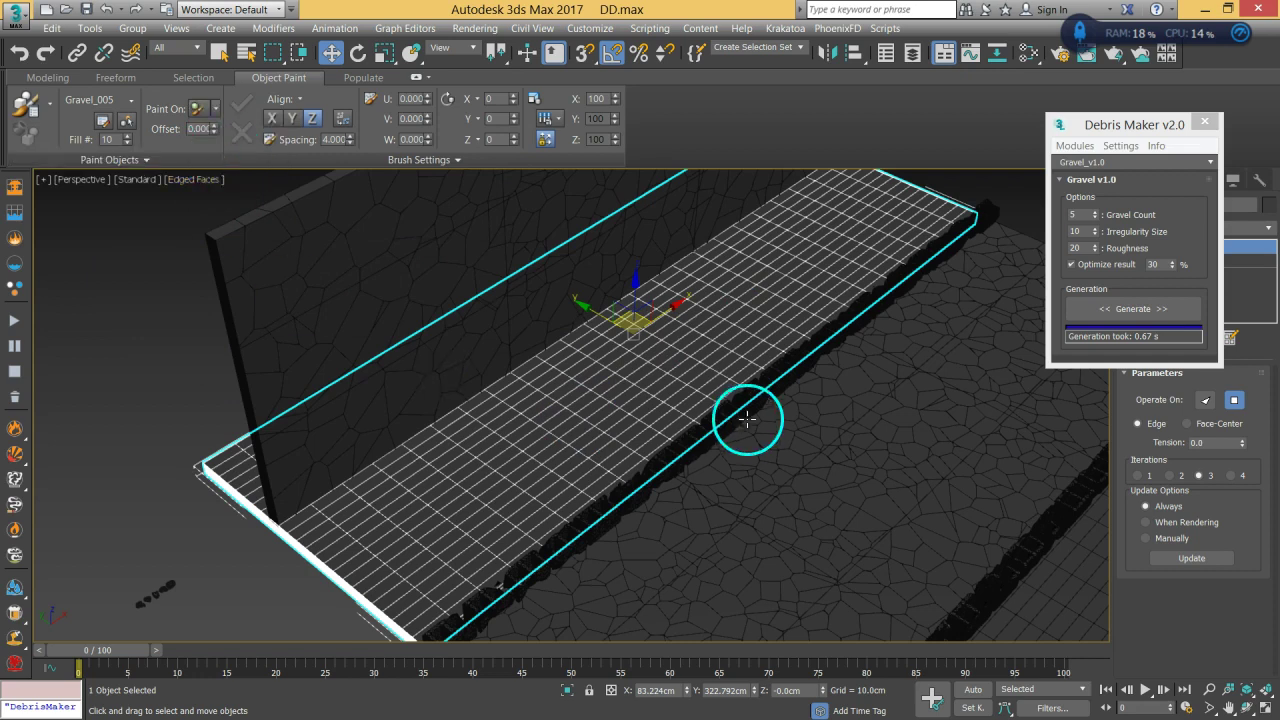
Check the list of paint objects and activate painting with the listed gravel stones.
left_click(103, 122)
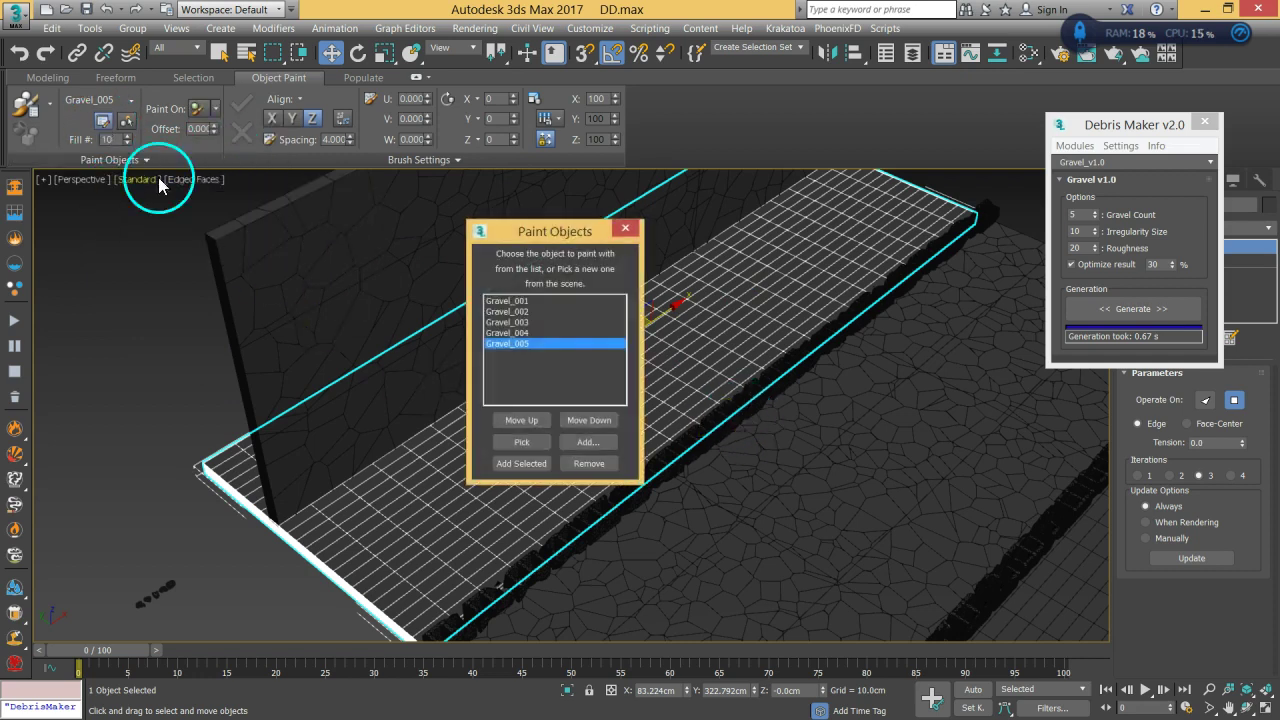
left_click(633, 228)
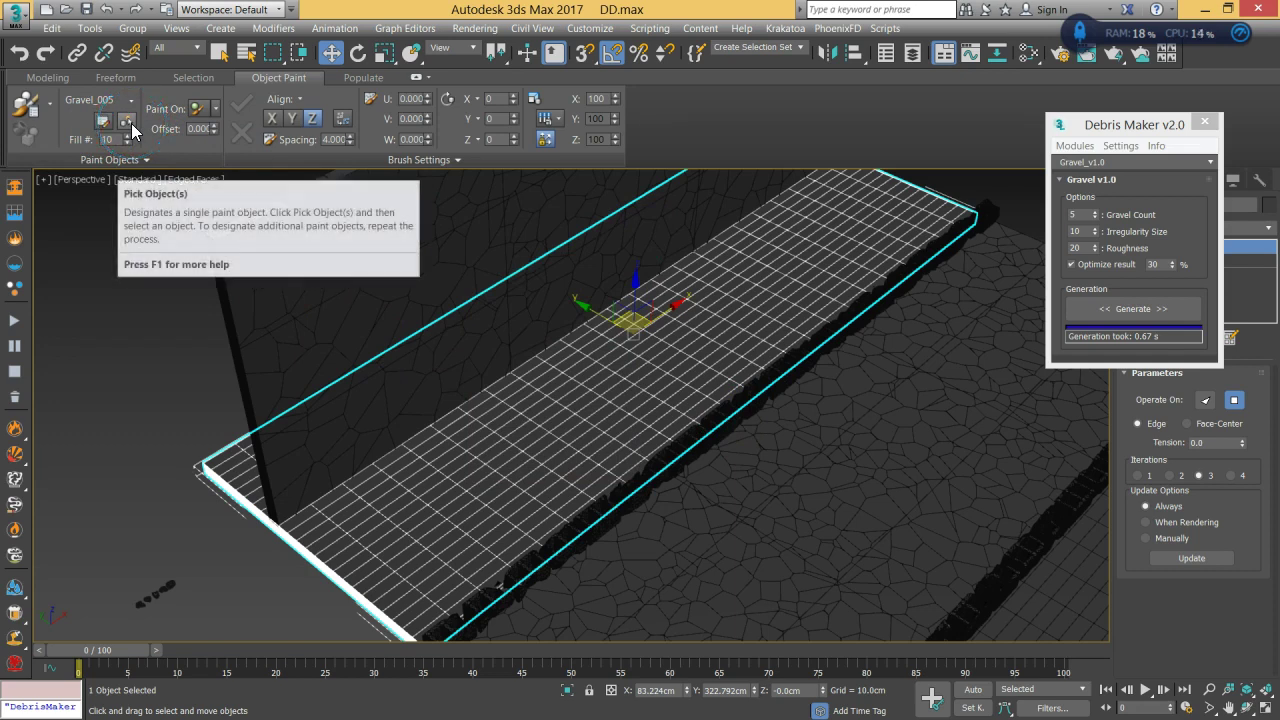
left_click(97, 591)
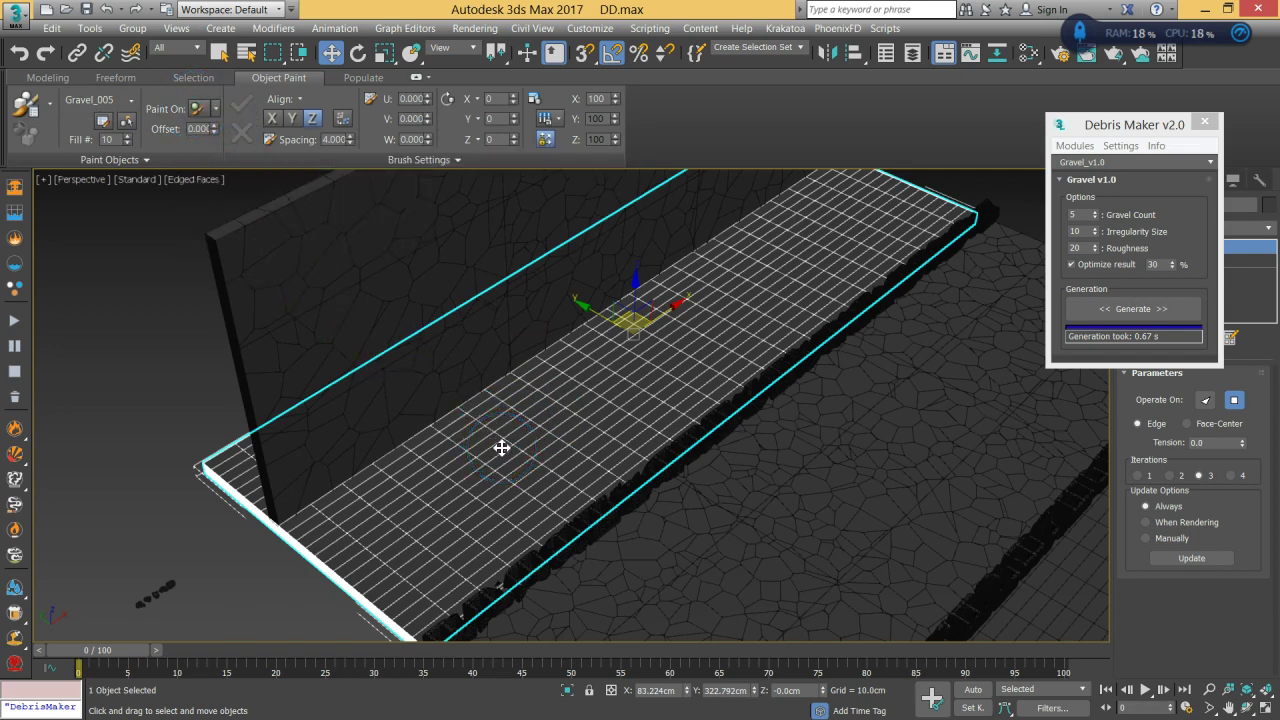
left_click(27, 105)
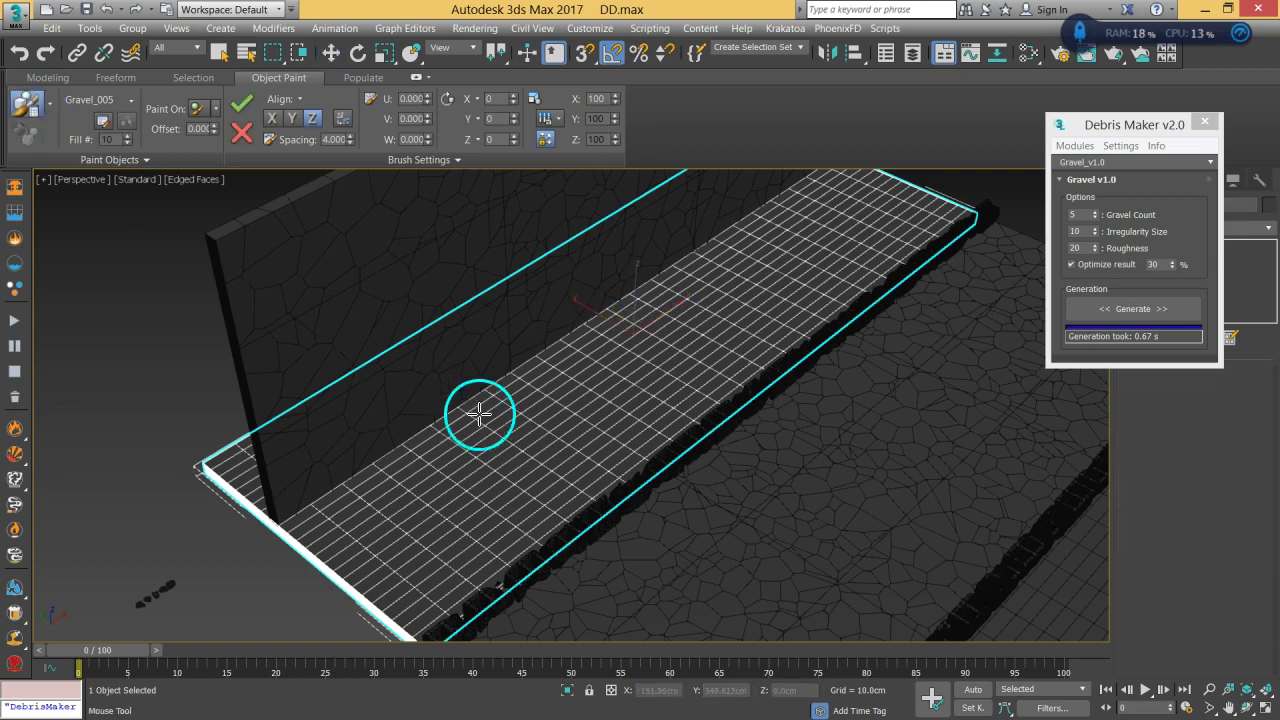
Try painting a winding gravel stroke along the pavement with 4.000 spacing, inspect it up close, and undo it.
mouse_move(642, 443)
middle_mouse_down("alt")
mouse_move(614, 451)
mouse_move(634, 446)
middle_mouse_up("alt")
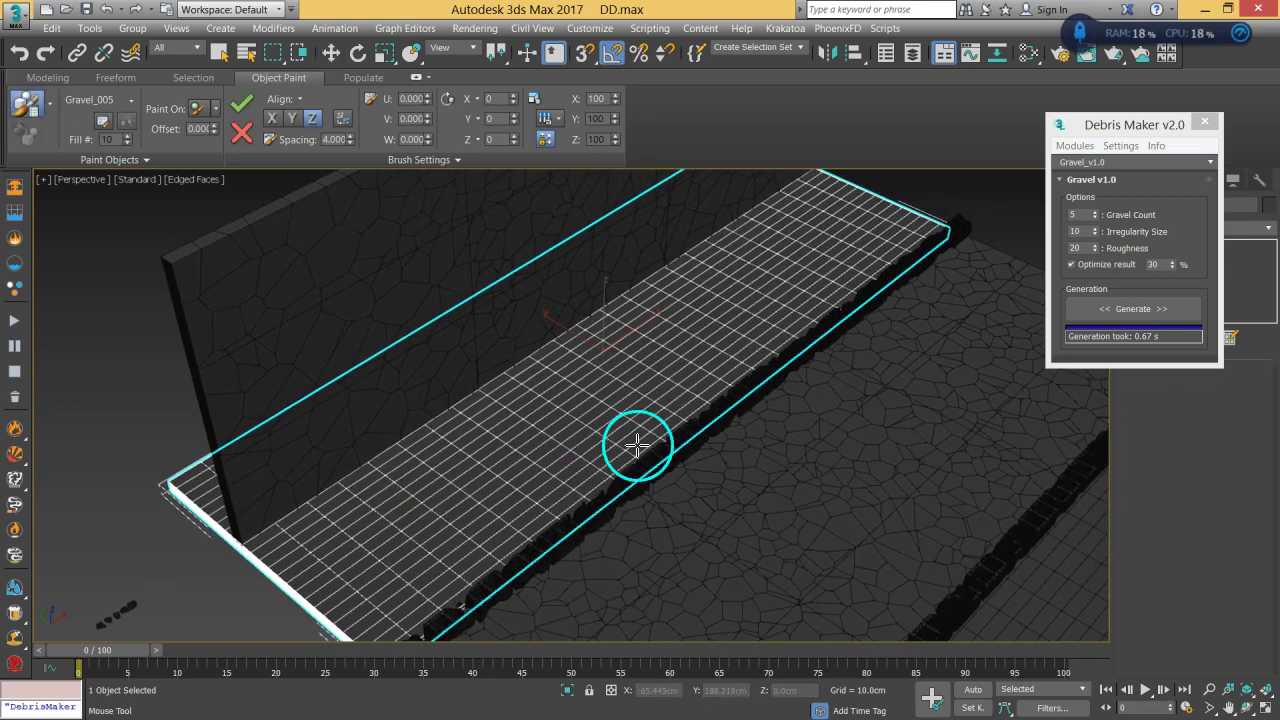
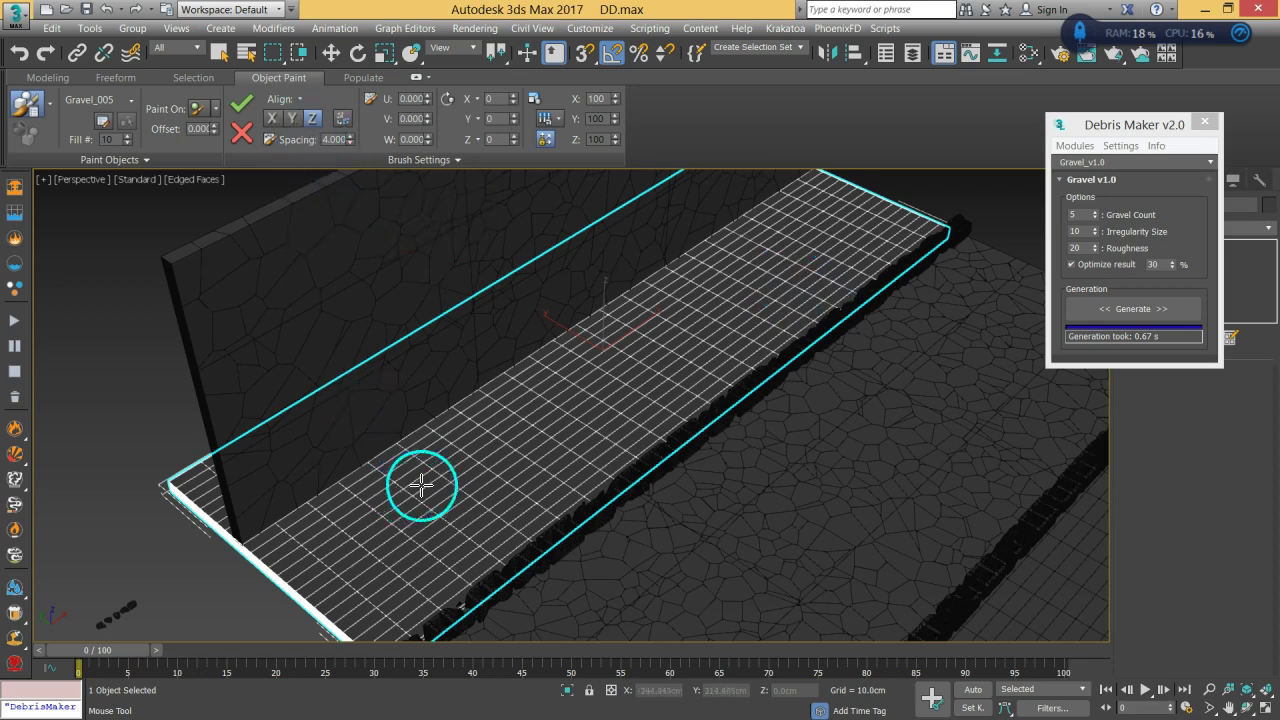
mouse_move(822, 238)
left_mouse_down()
mouse_move(782, 247)
mouse_move(775, 277)
mouse_move(716, 295)
mouse_move(675, 327)
mouse_move(711, 351)
mouse_move(590, 371)
left_mouse_up()
scroll(628, 402, "up", 1)
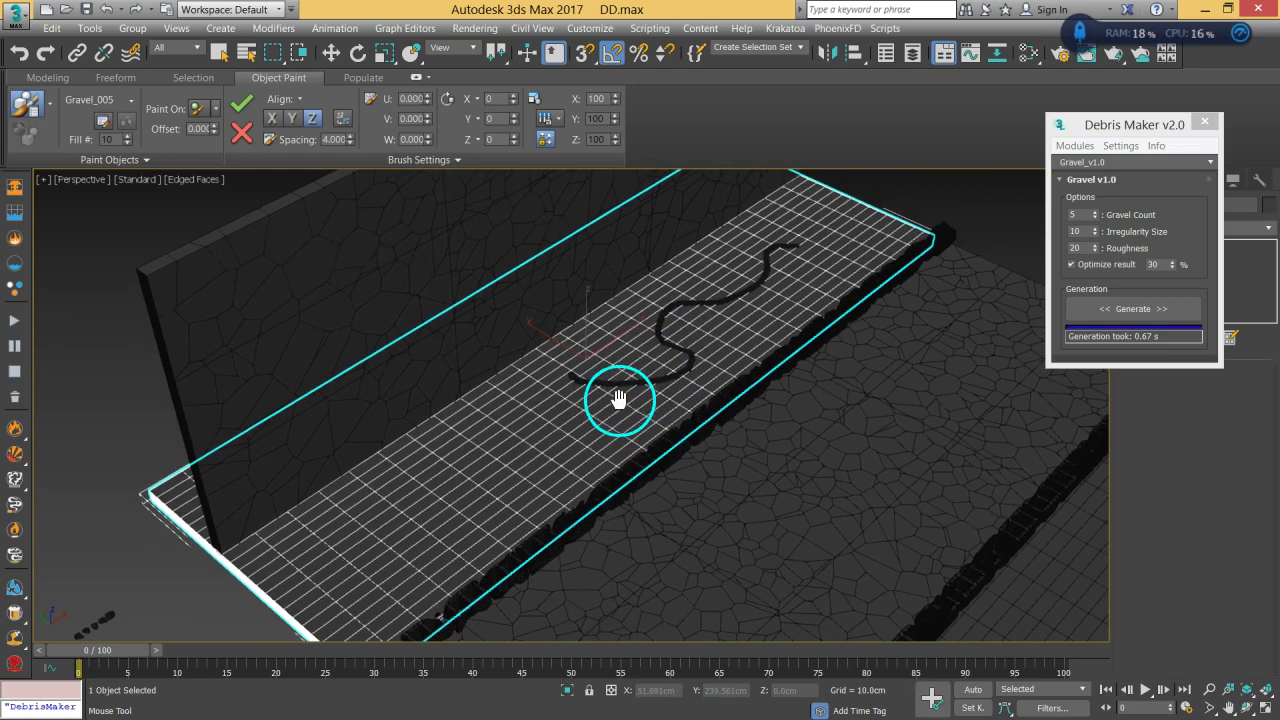
scroll(590, 376, "up", 2)
scroll(586, 383, "up", 3)
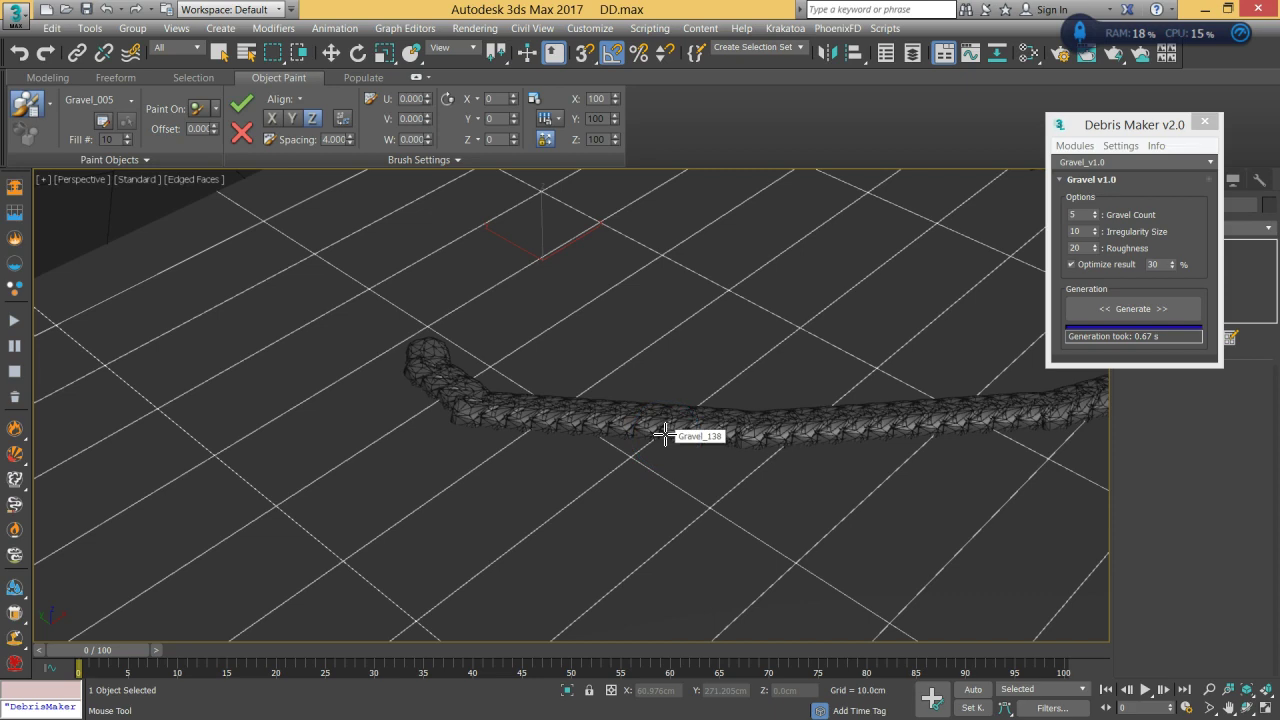
middle_click_drag(729, 343, 615, 358, "alt")
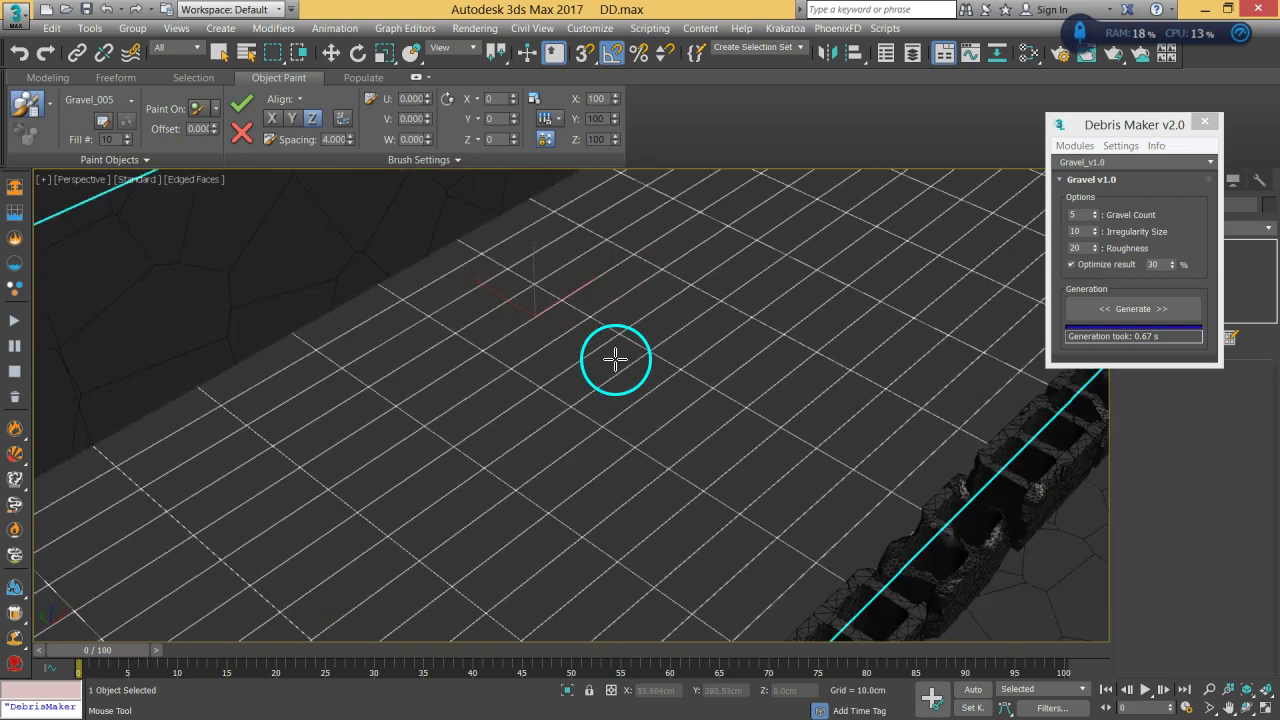
key("shift+z")
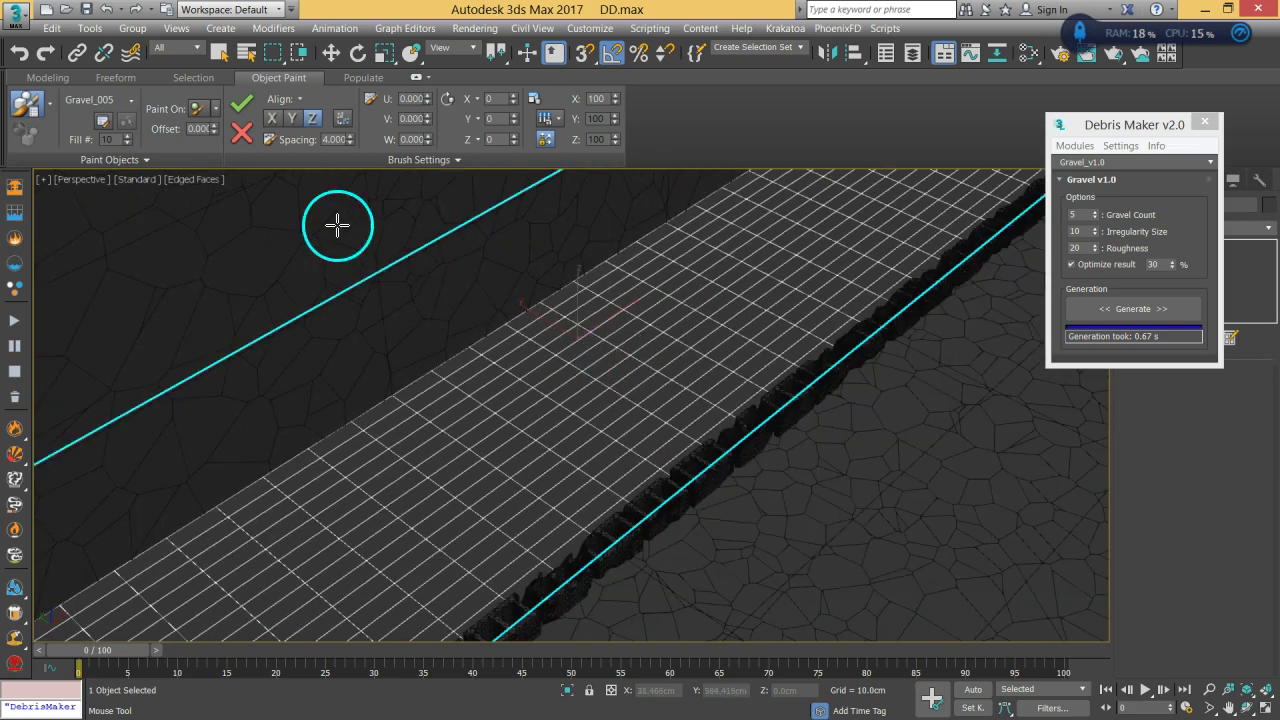
Increase the brush spacing and paint scattered gravel stones along the left pavement.
double_click(324, 142)
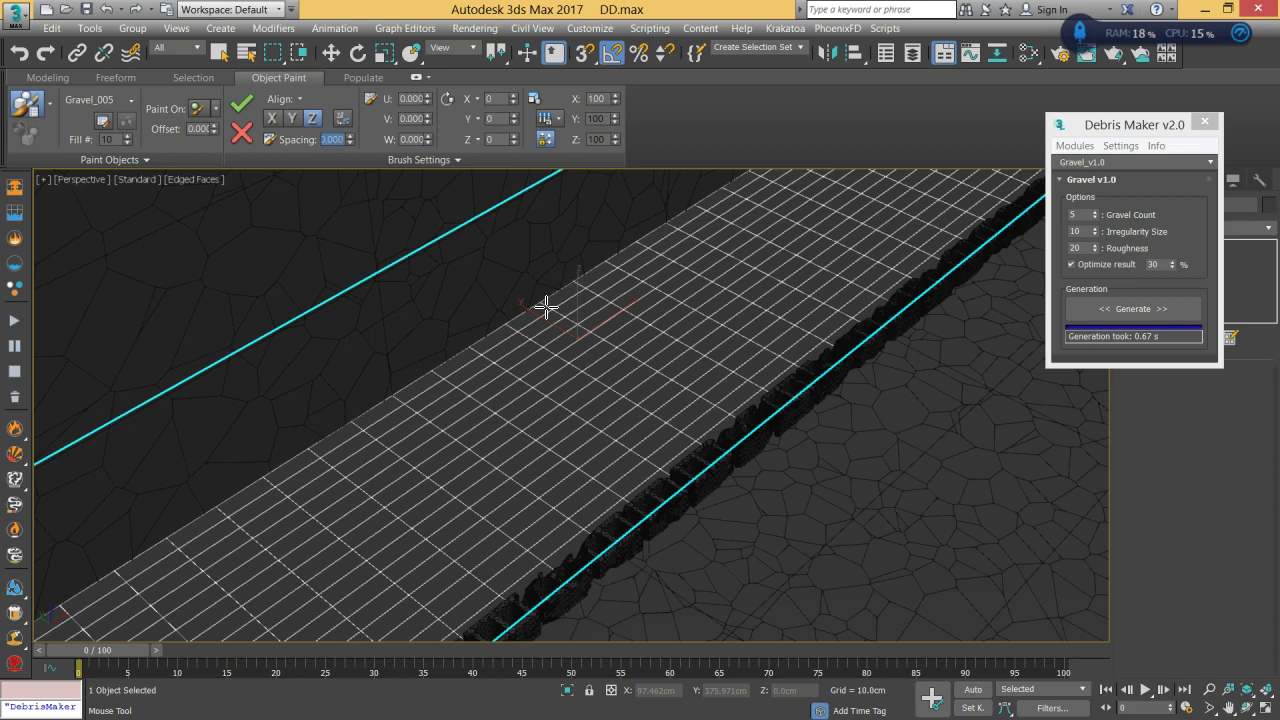
scroll(754, 320, "down", 2)
mouse_move(597, 397)
left_mouse_down()
mouse_move(431, 461)
mouse_move(443, 515)
mouse_move(515, 512)
mouse_move(537, 345)
mouse_move(637, 387)
mouse_move(772, 346)
mouse_move(876, 247)
mouse_move(791, 215)
mouse_move(742, 319)
mouse_move(658, 305)
mouse_move(681, 246)
mouse_move(783, 292)
mouse_move(812, 257)
mouse_move(745, 203)
left_mouse_up()
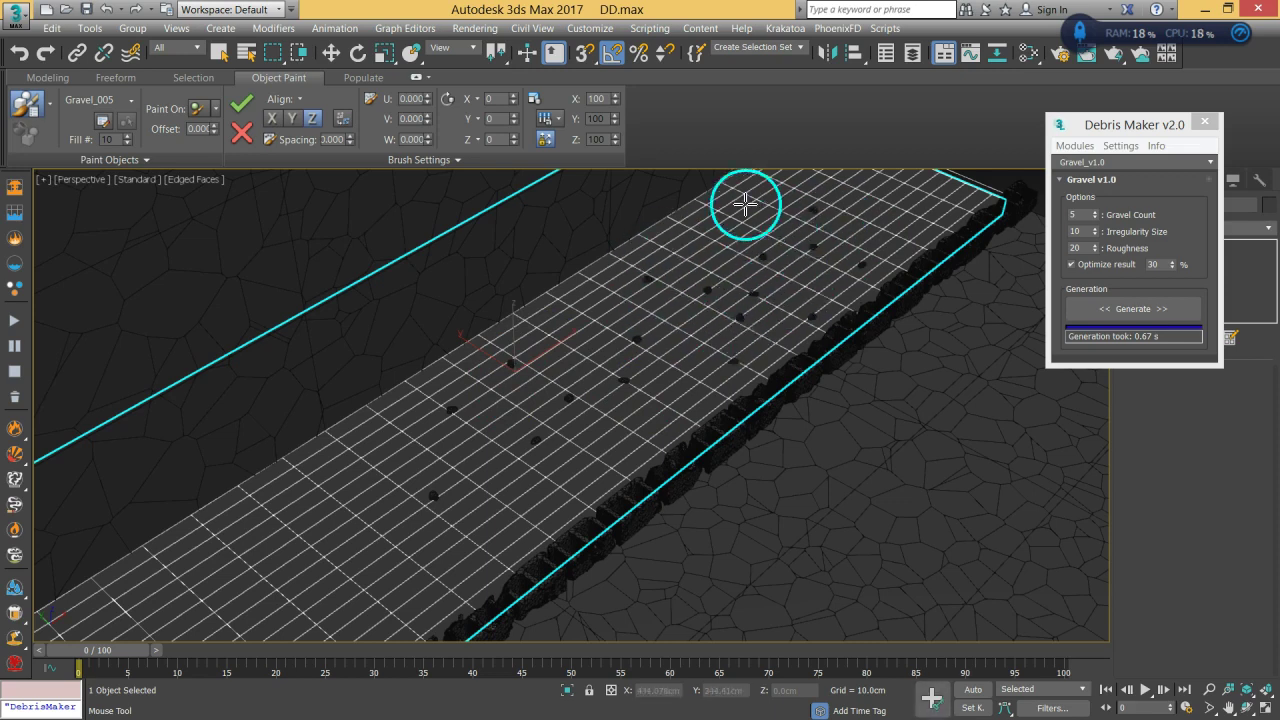
scroll(814, 286, "down", 2)
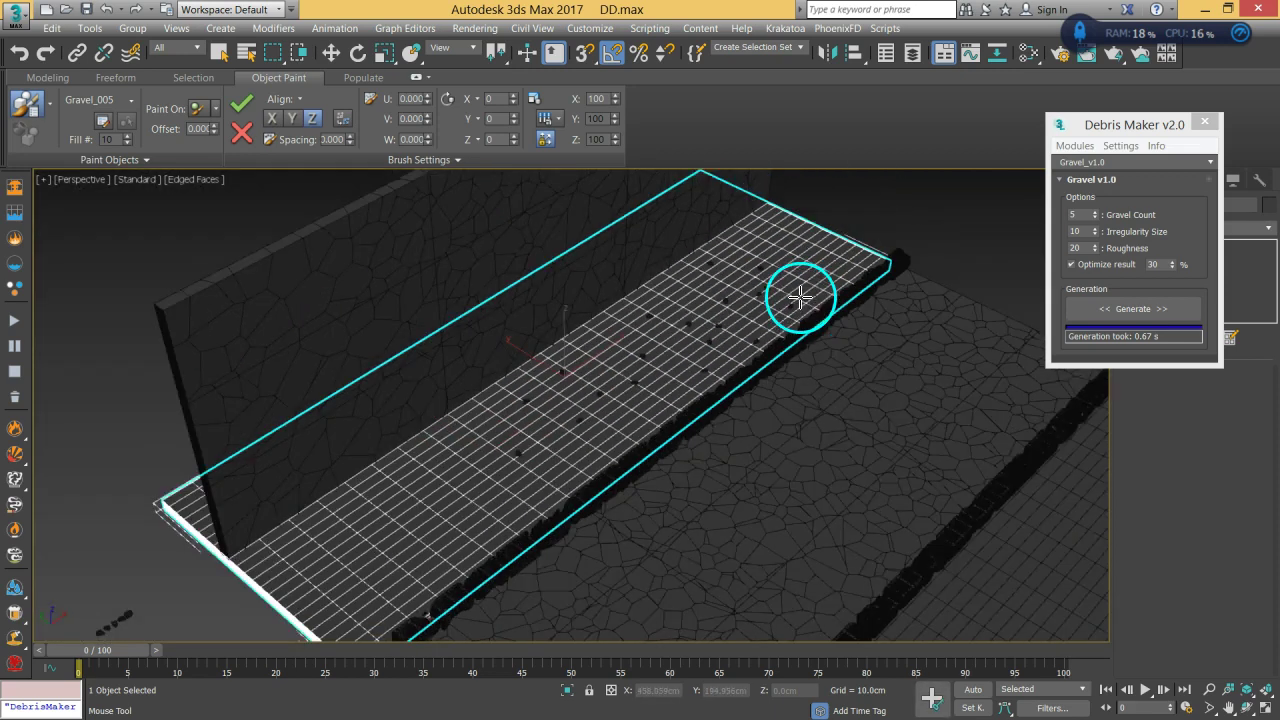
scroll(700, 329, "up", 2)
mouse_move(604, 437)
left_mouse_down()
mouse_move(462, 452)
mouse_move(456, 514)
mouse_move(415, 529)
mouse_move(535, 485)
mouse_move(508, 468)
mouse_move(497, 497)
mouse_move(559, 476)
mouse_move(535, 458)
mouse_move(463, 491)
left_mouse_up()
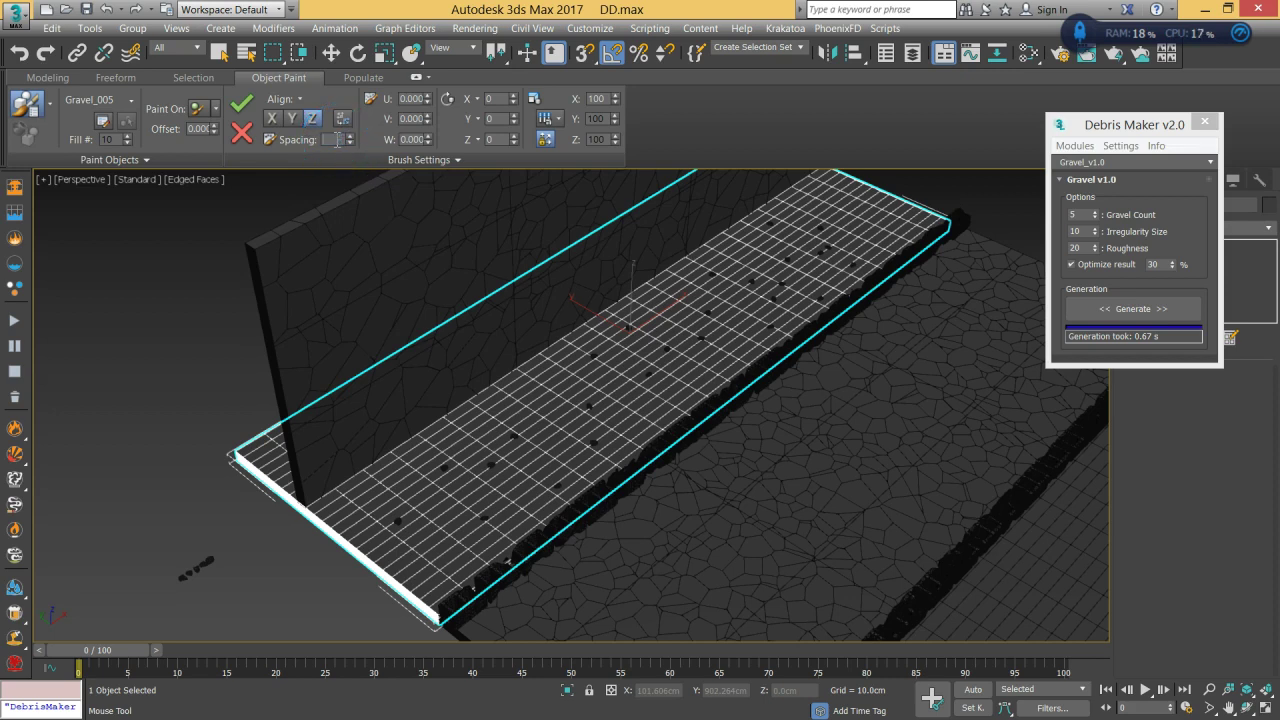
Re-enter the brush spacing and paint more gravel strokes to cover the pavement more densely up to its front end.
type("3")
key("Return")
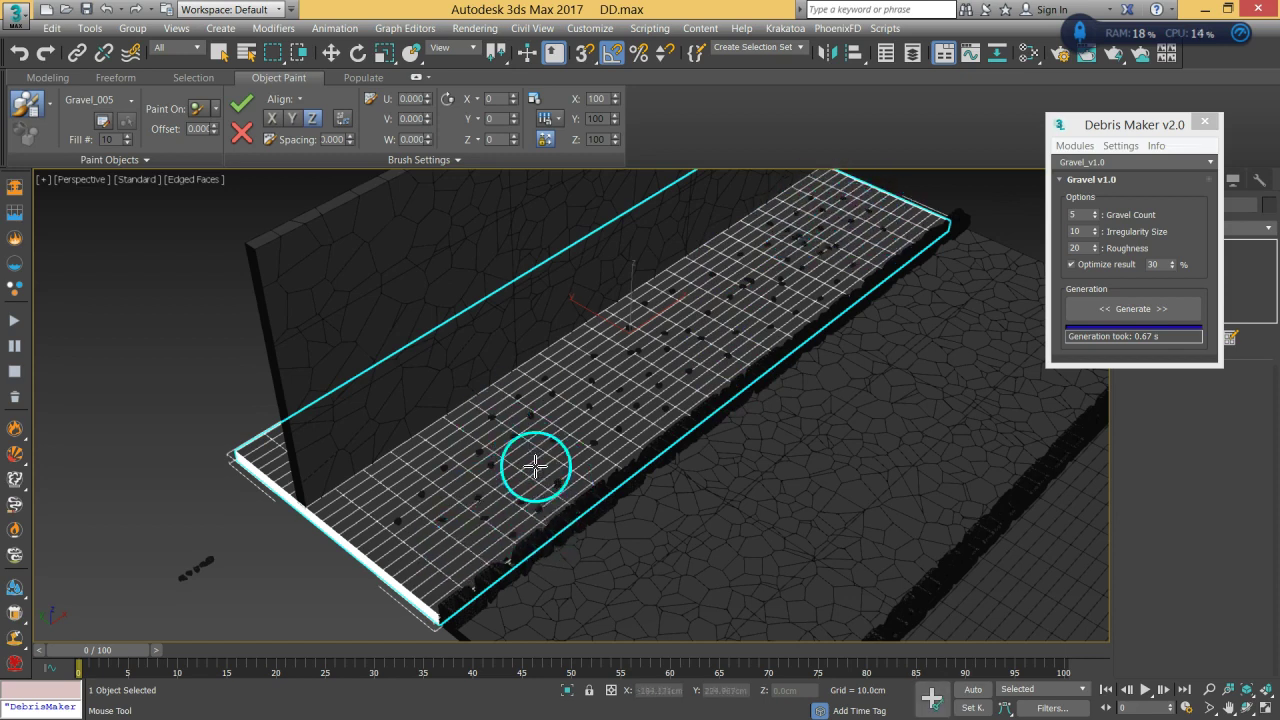
mouse_move(423, 446)
left_mouse_down()
mouse_move(433, 569)
mouse_move(434, 539)
mouse_move(451, 583)
mouse_move(474, 450)
mouse_move(536, 373)
mouse_move(508, 391)
mouse_move(600, 322)
mouse_move(613, 360)
mouse_move(746, 387)
left_mouse_up()
mouse_move(746, 387)
middle_mouse_down("alt")
mouse_move(728, 380)
mouse_move(691, 437)
mouse_move(703, 420)
middle_mouse_up("alt")
mouse_move(706, 360)
middle_mouse_down("alt")
mouse_move(651, 423)
mouse_move(657, 401)
middle_mouse_up("alt")
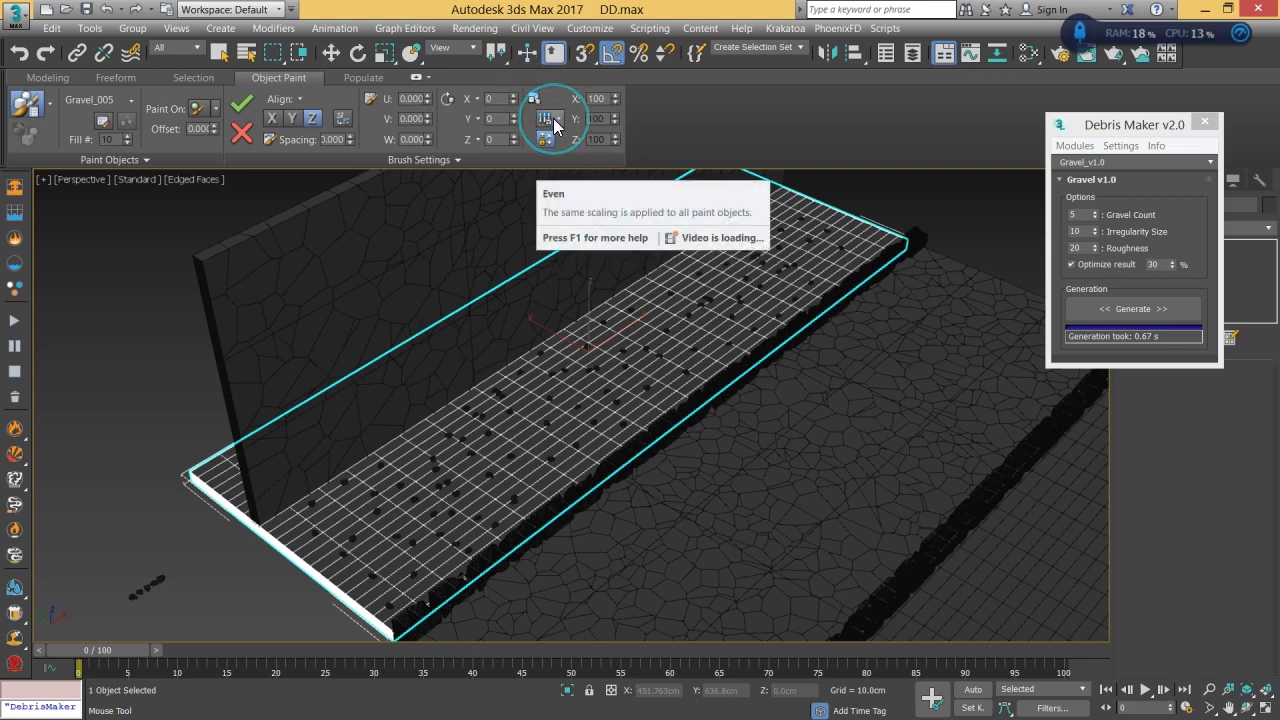
Try enlarging all painted gravel stones evenly to a scale of about 248%.
left_click(616, 97)
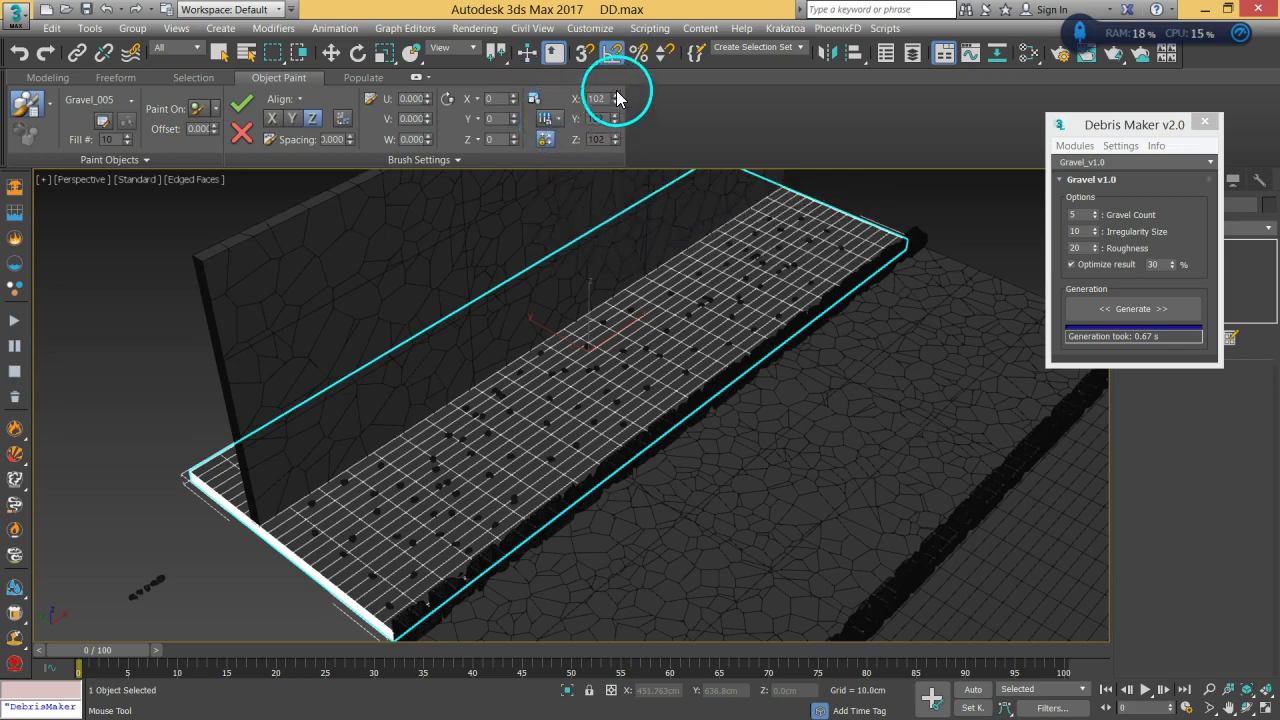
left_click_drag(617, 65, 610, 541)
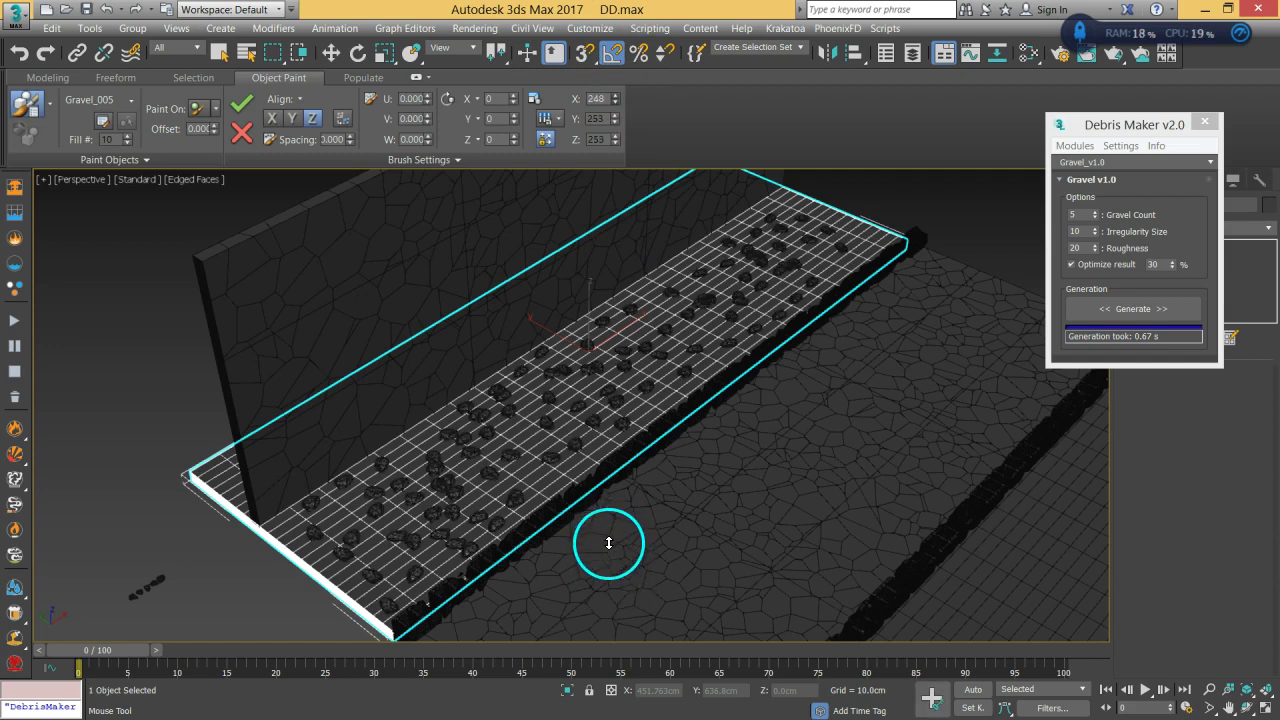
left_click(546, 139)
Switch the painted stones' scaling to Random and raise the minimum scale to 48 on all axes.
left_click(565, 120)
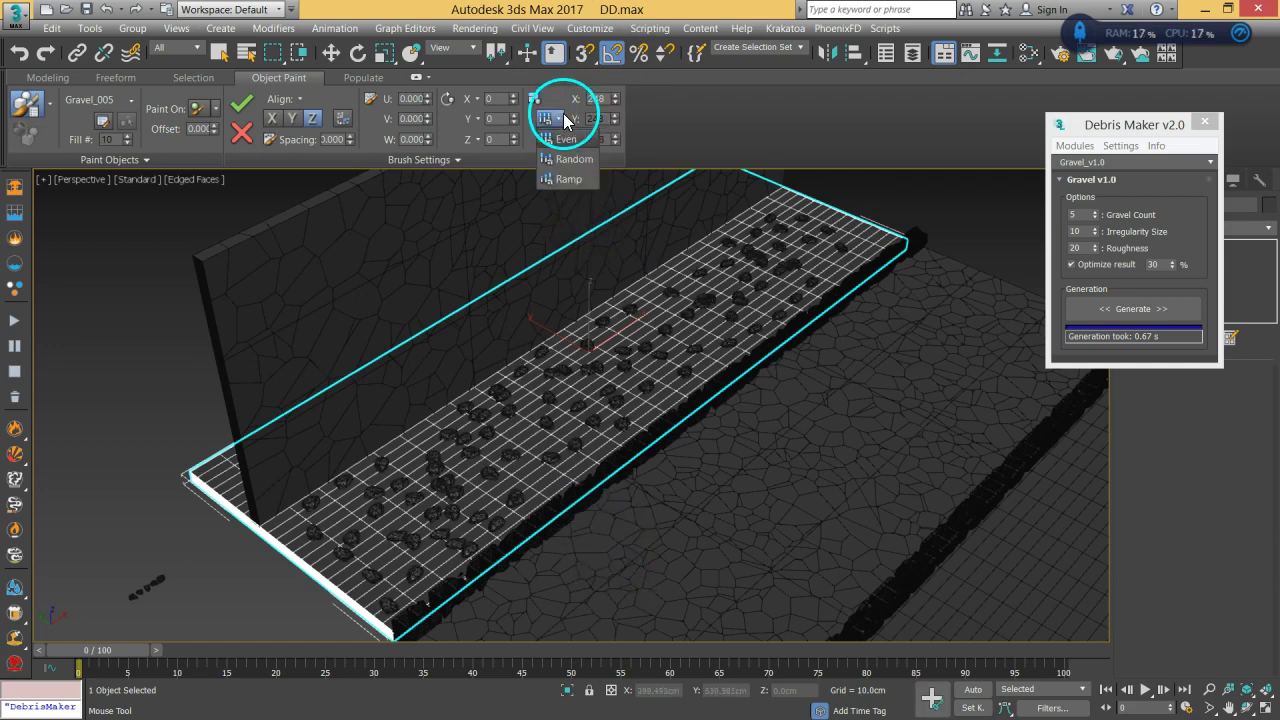
left_click(569, 159)
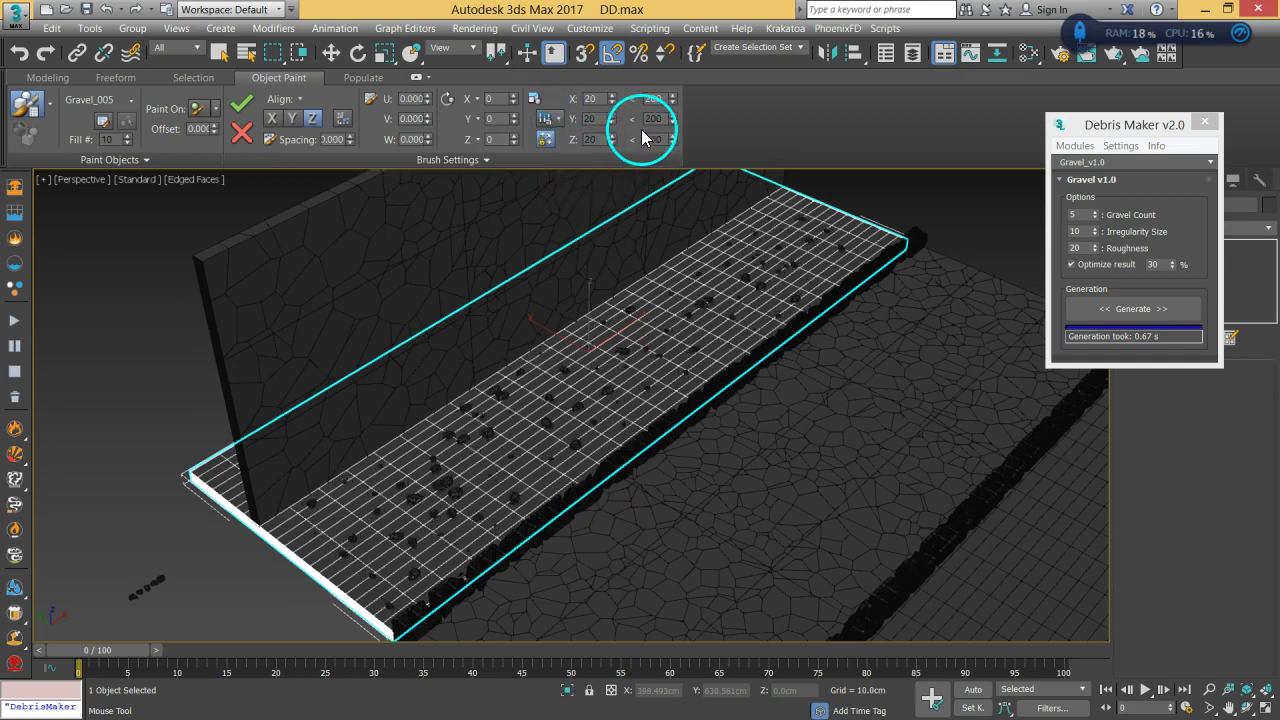
left_click_drag(611, 99, 609, 68)
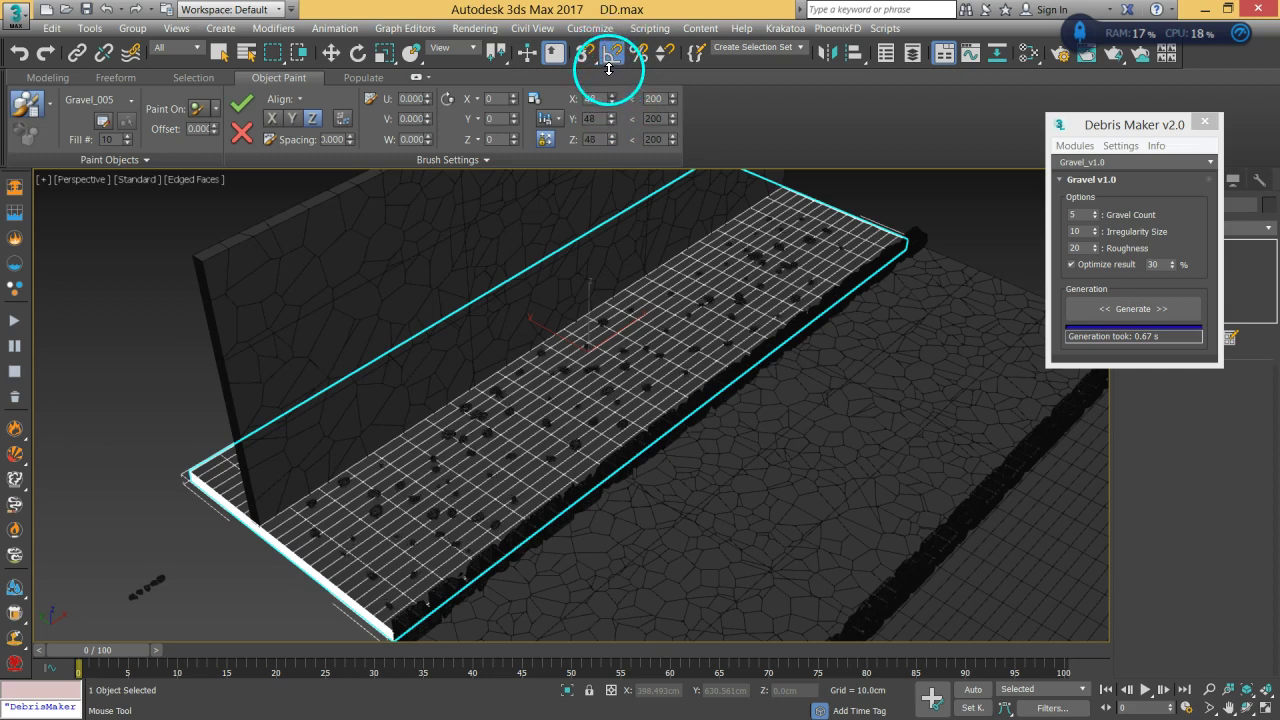
Raise the maximum random scale to 235 on all axes and commit the gravel painted on the left pavement.
left_click_drag(670, 101, 672, 62)
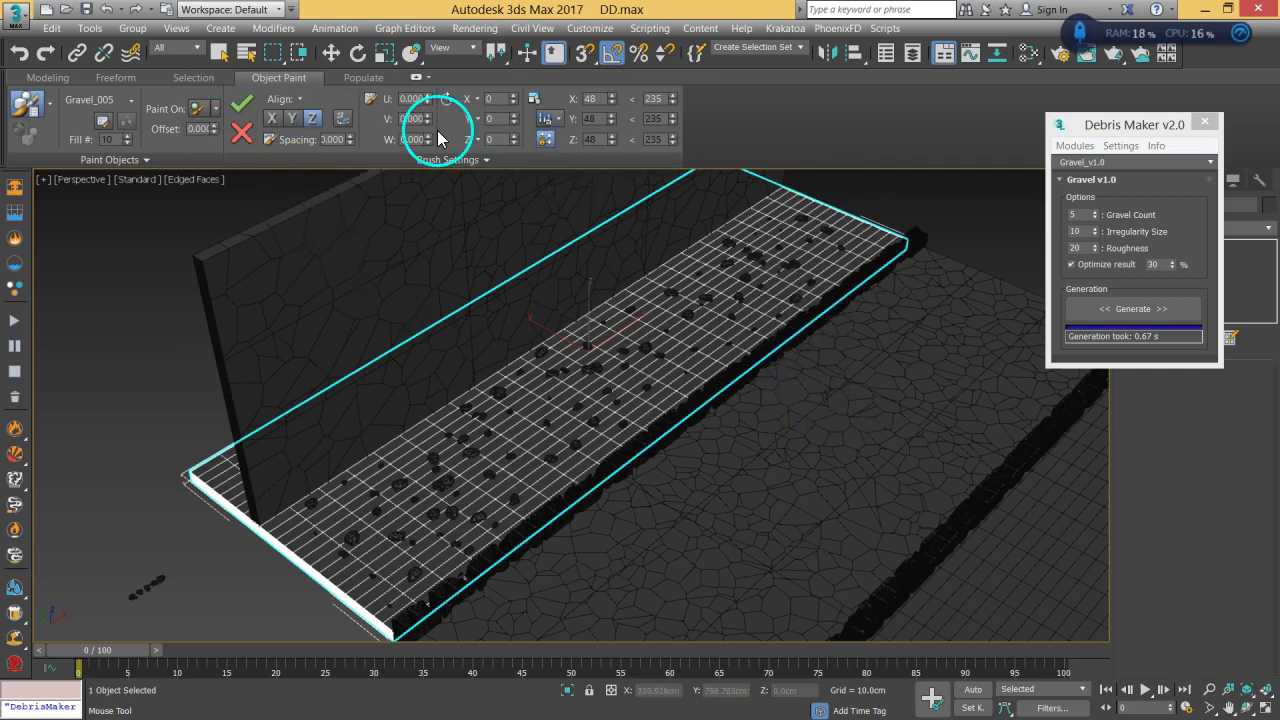
left_click(240, 110)
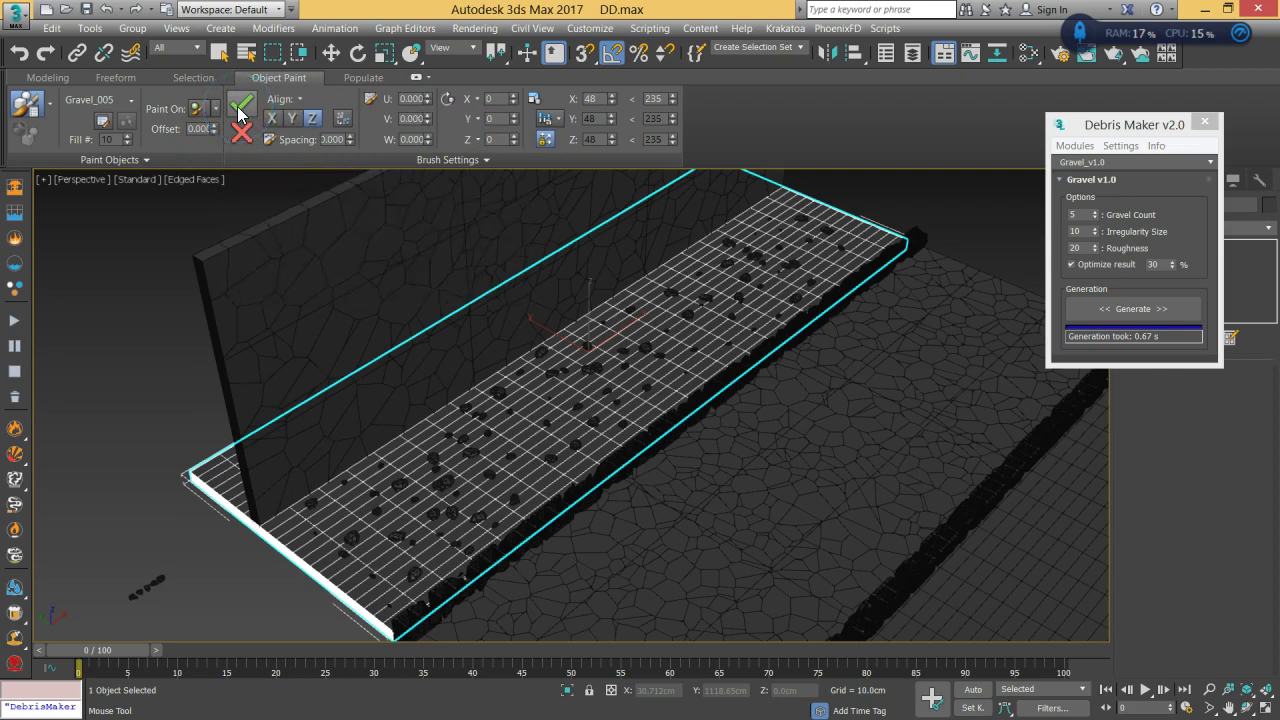
middle_click_drag(605, 430, 669, 403, "alt")
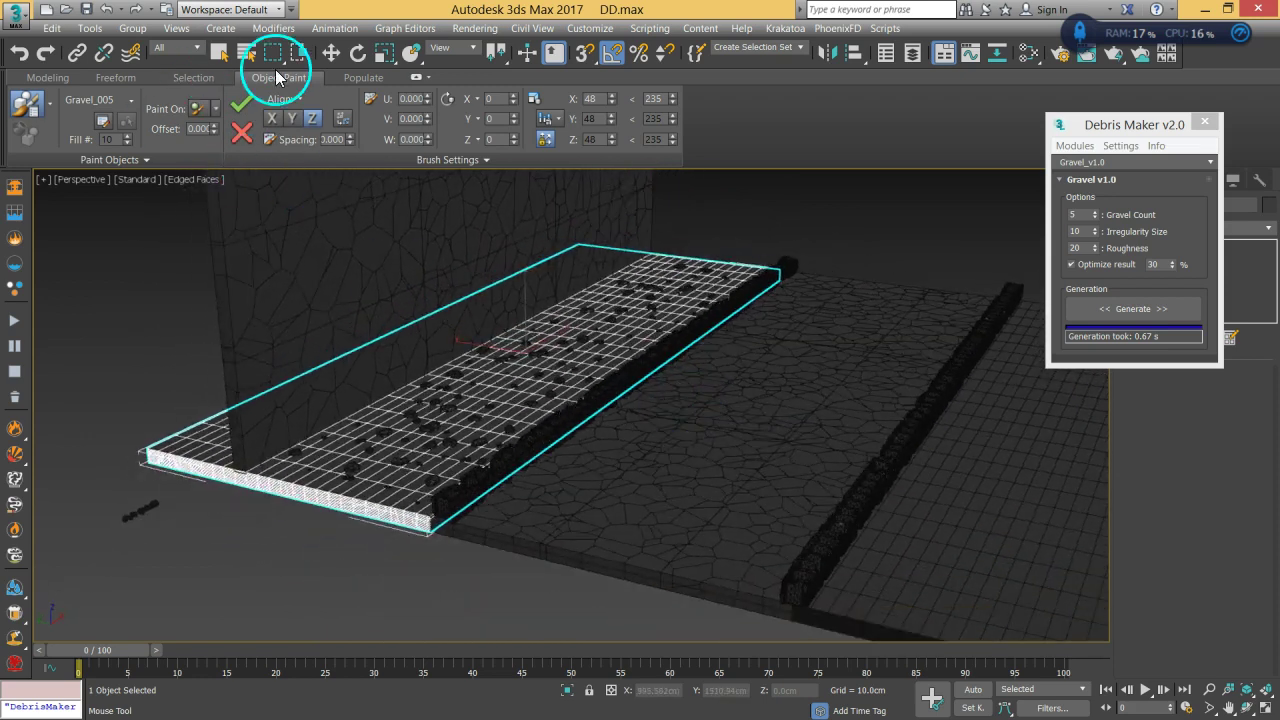
left_click(221, 54)
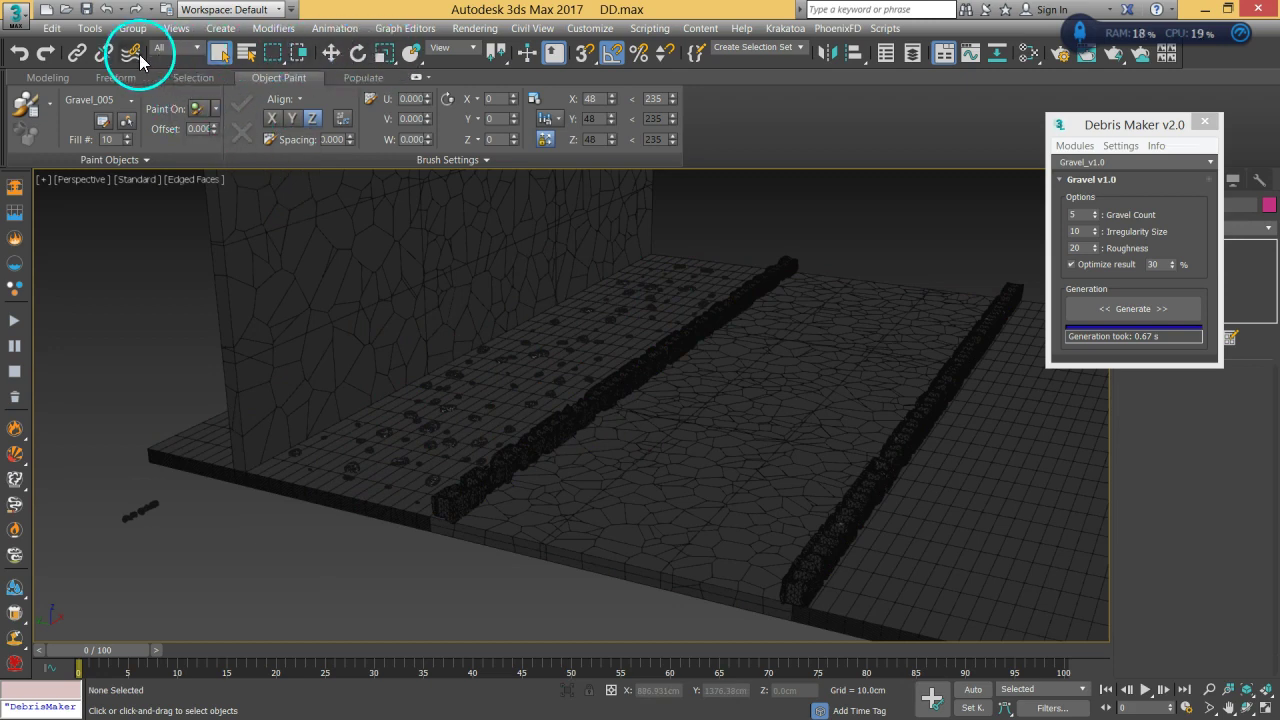
left_click(246, 52)
mouse_move(341, 137)
left_mouse_down()
mouse_move(323, 271)
mouse_move(336, 123)
left_mouse_up()
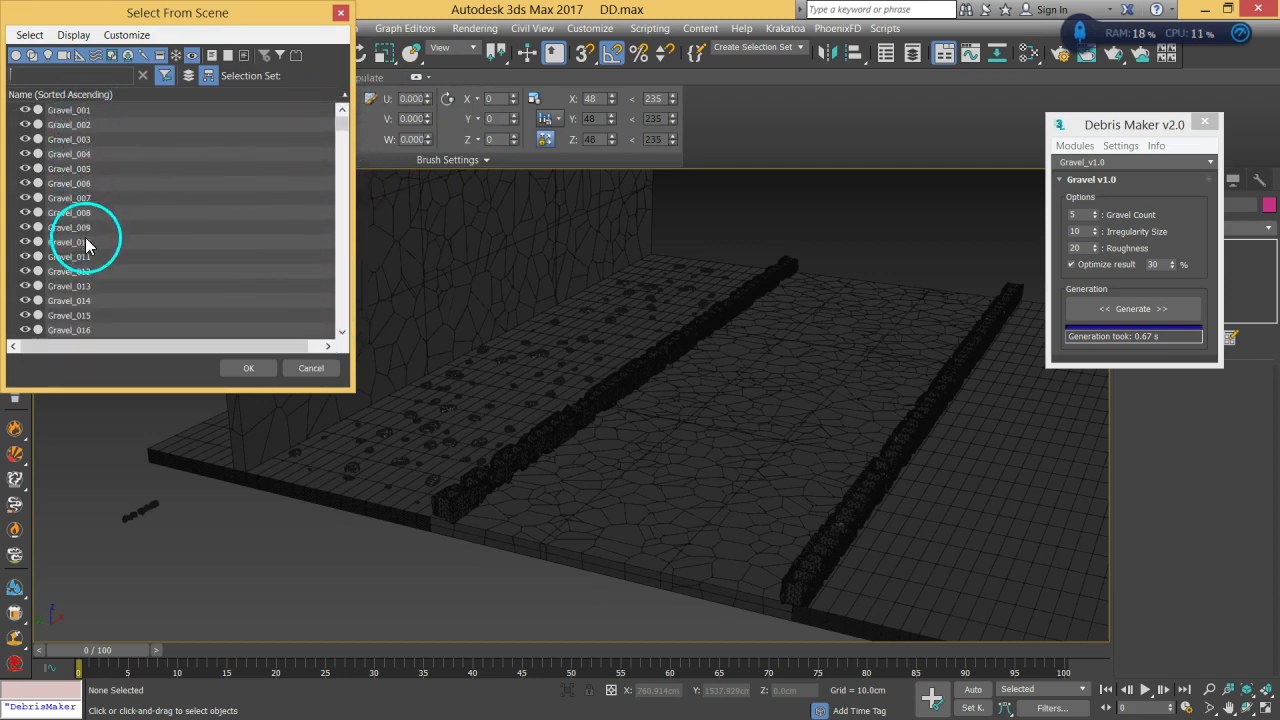
left_click(311, 368)
Select the right pavement and start painting objects on it with Object Paint.
scroll(614, 322, "up", 2)
middle_click_drag(617, 327, 733, 370, "alt")
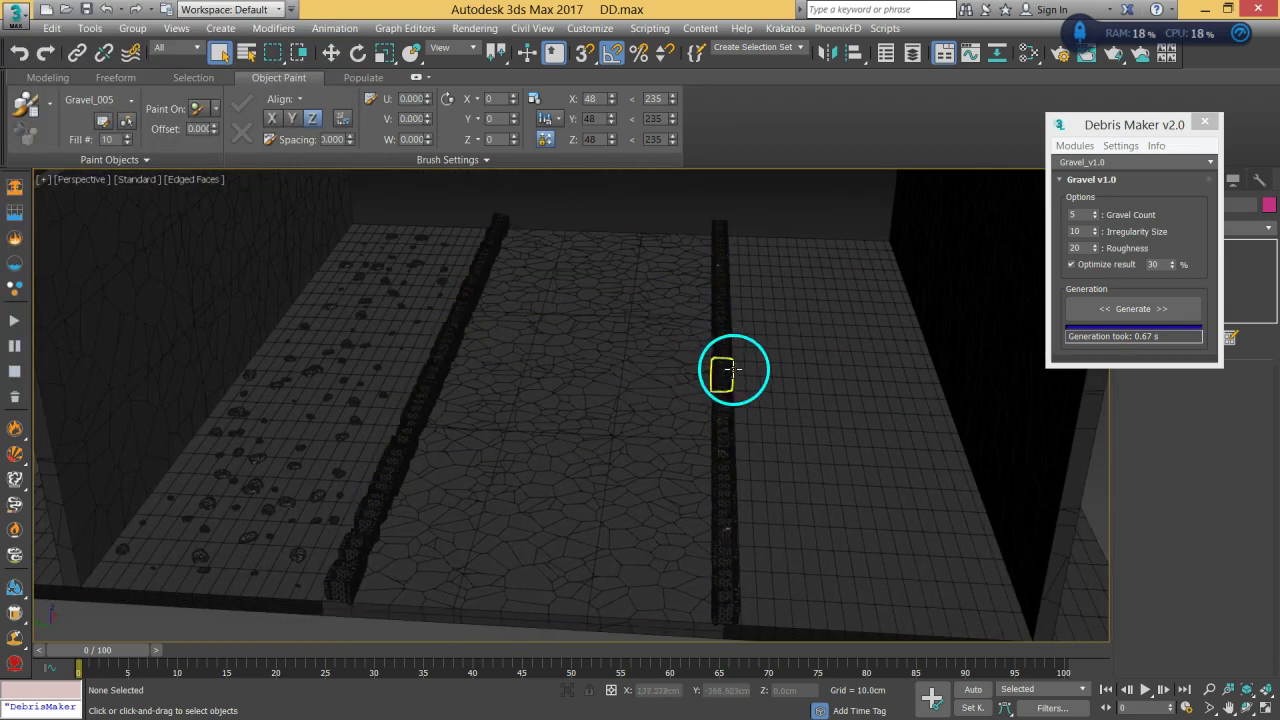
left_click(733, 370)
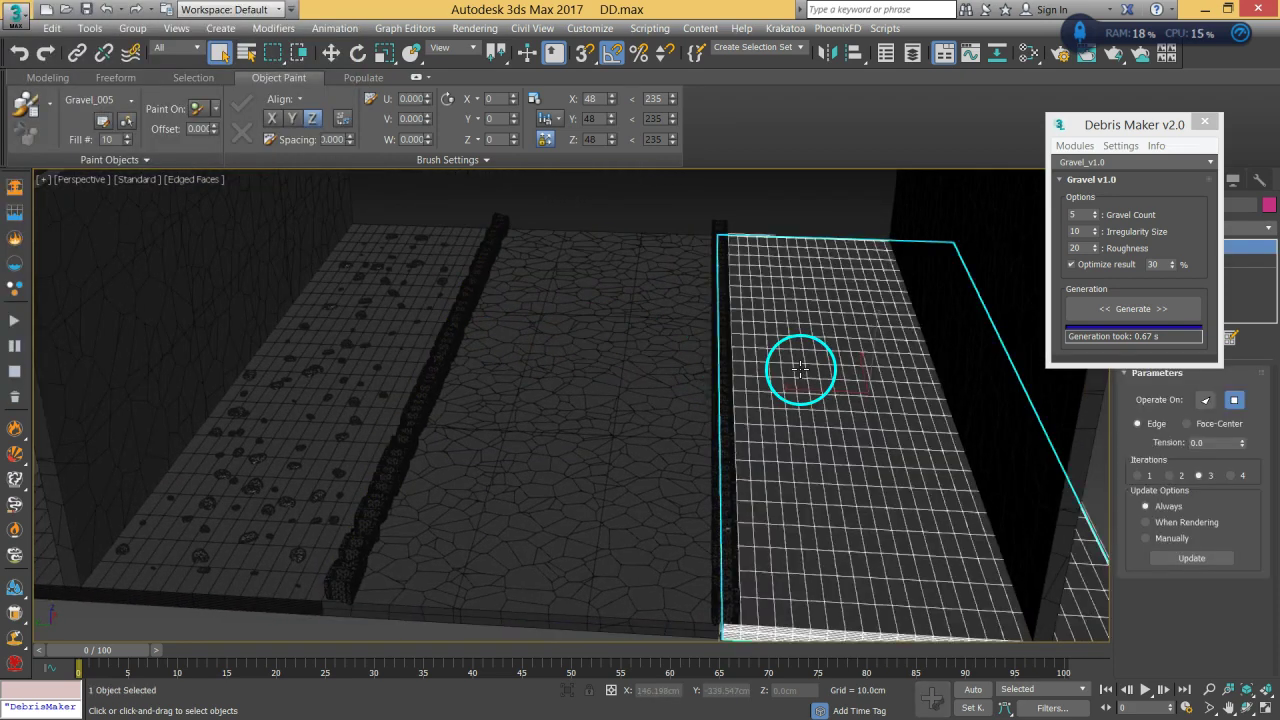
left_click(27, 112)
Check which gravel stones are in the list of paint objects.
left_click(50, 106)
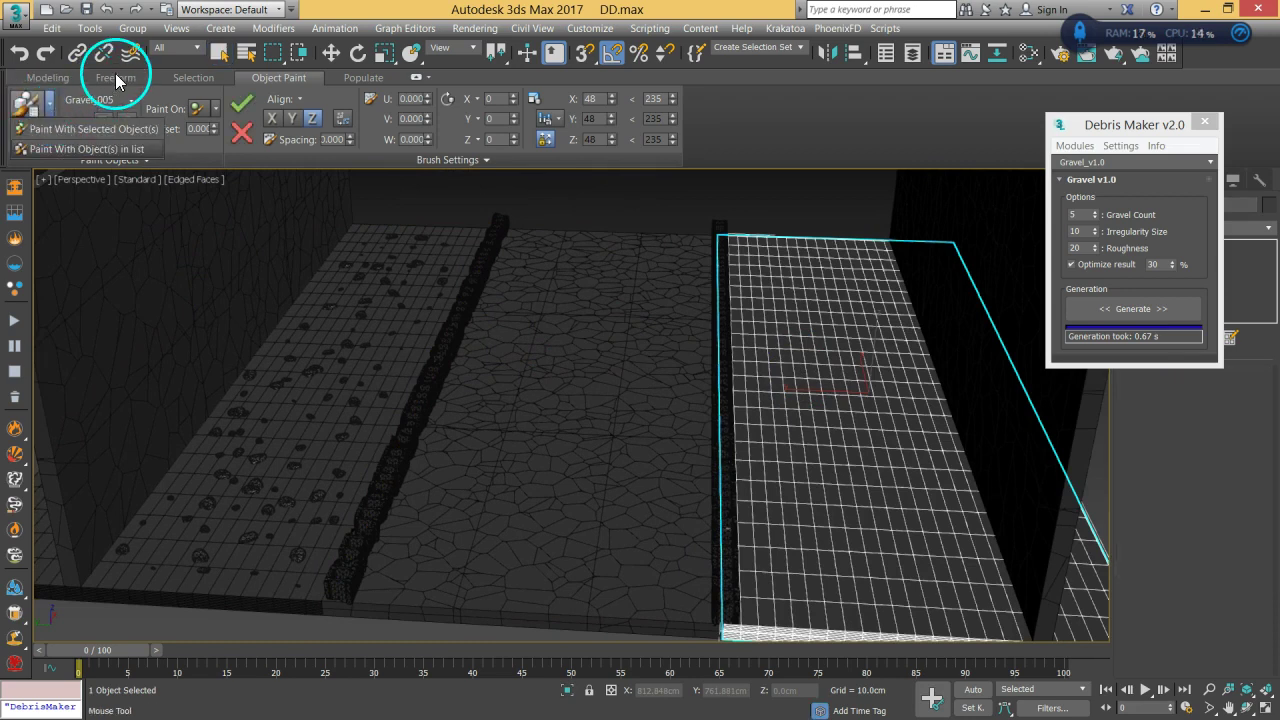
left_click(161, 73)
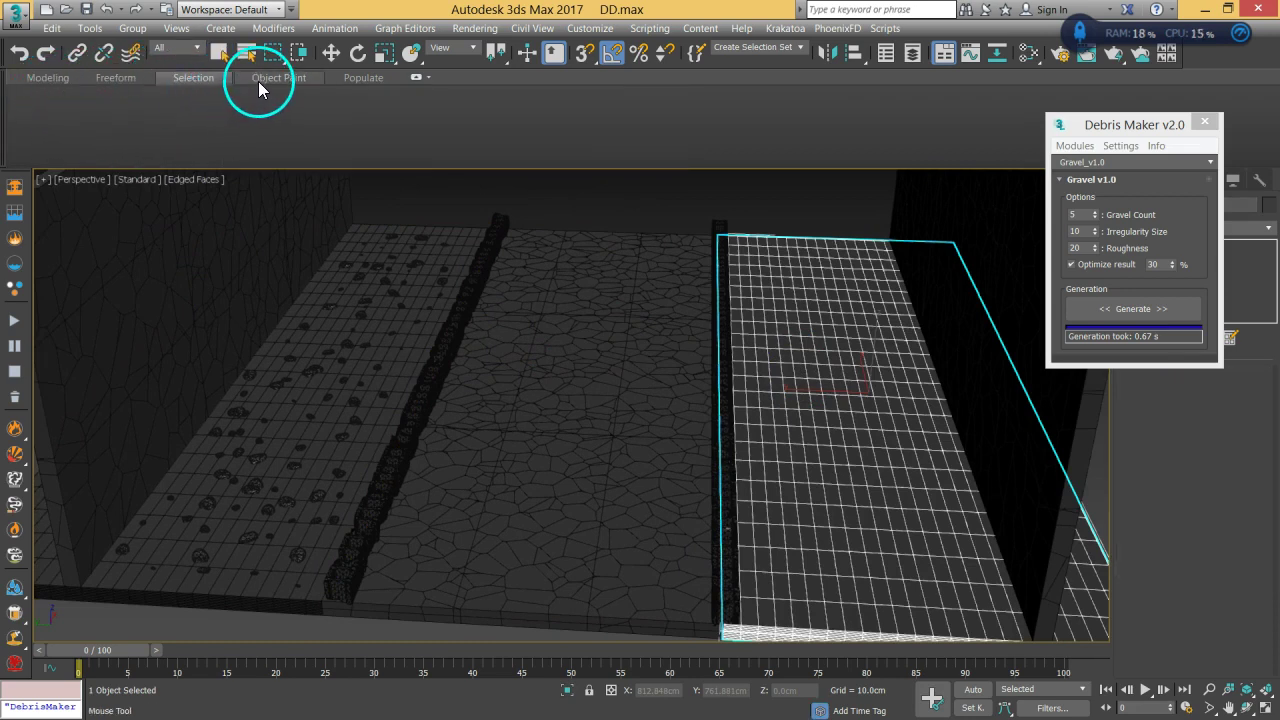
left_click(258, 81)
left_click(103, 121)
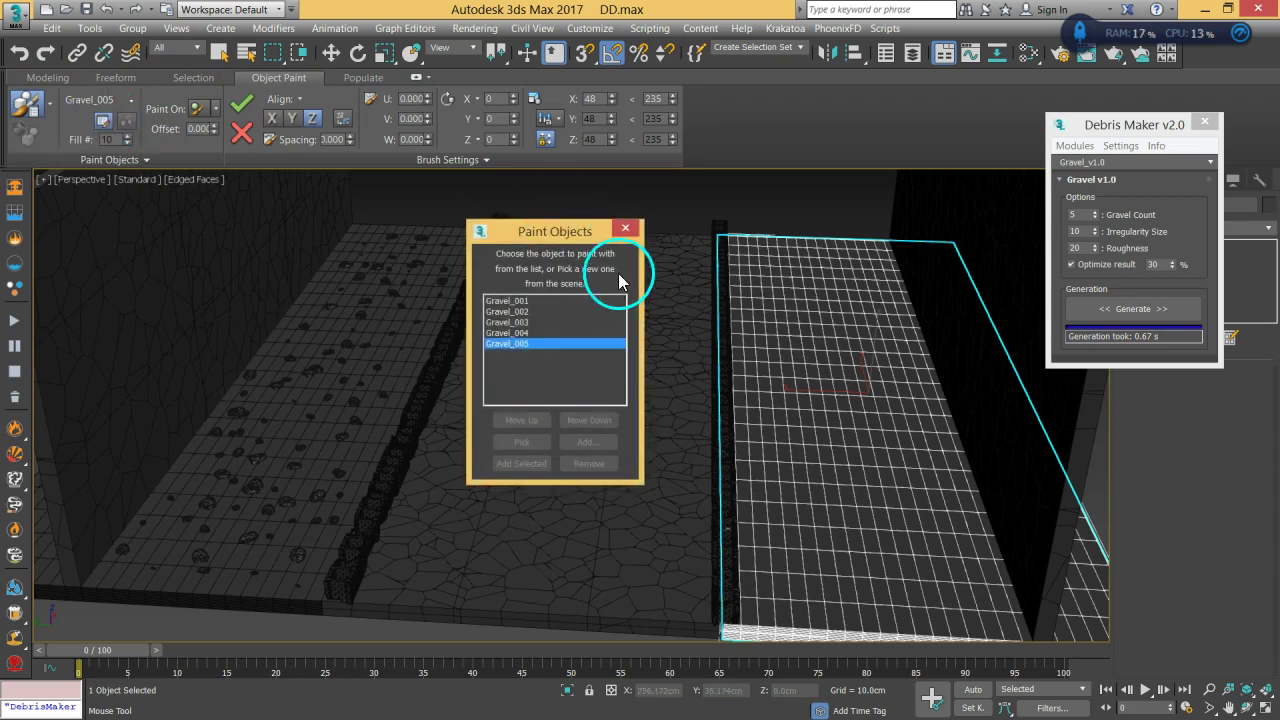
left_click(625, 231)
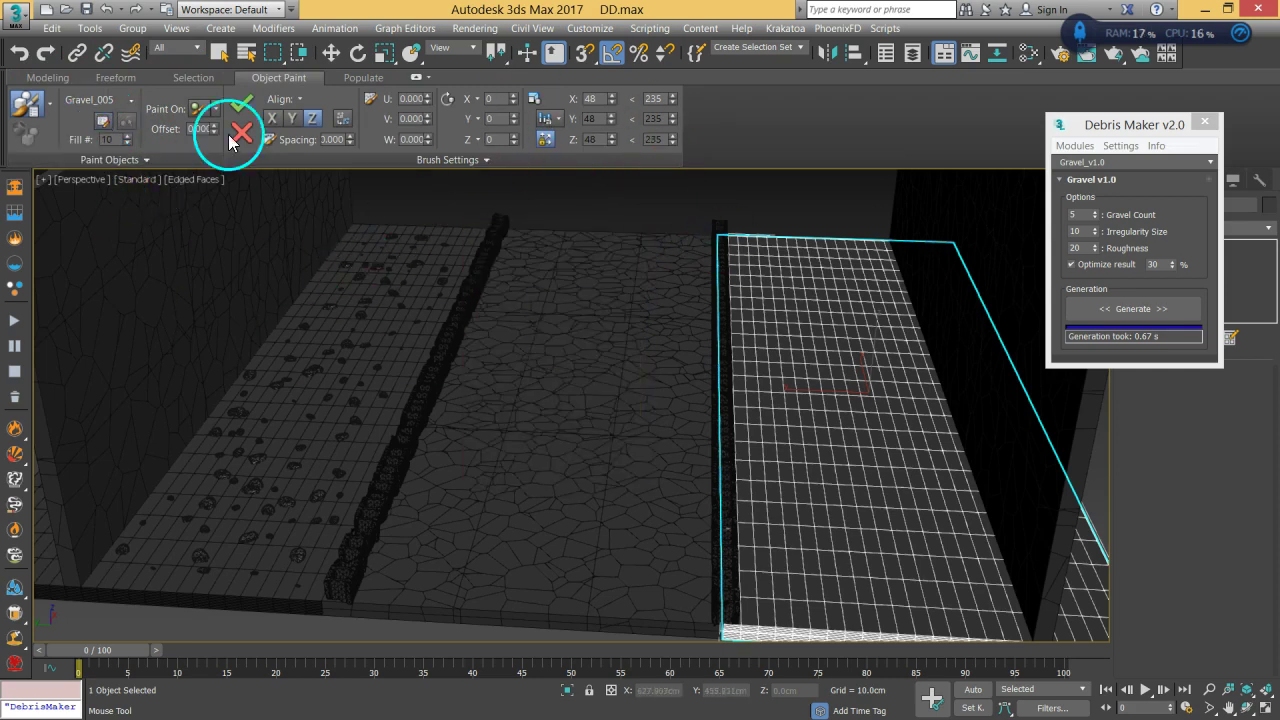
Paint several strokes of scattered gravel stones along the full length of the right pavement.
middle_click_drag(663, 394, 733, 443, "alt")
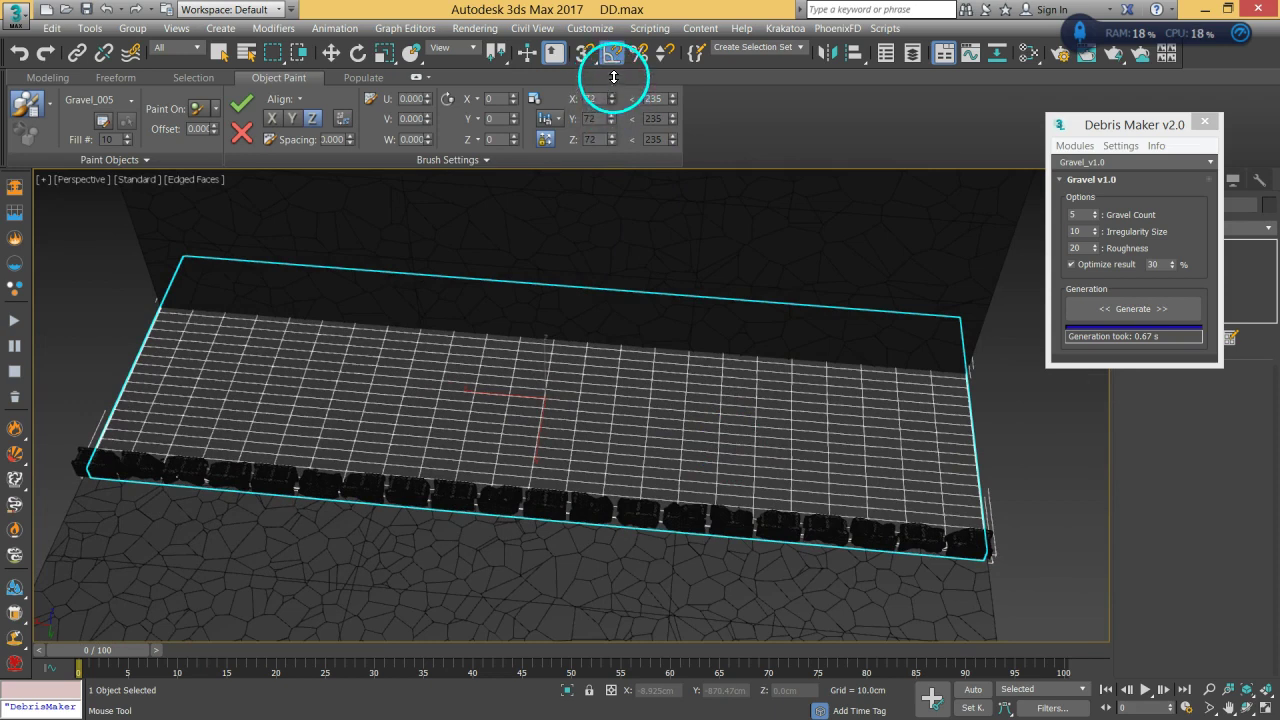
mouse_move(881, 410)
left_mouse_down()
mouse_move(859, 473)
mouse_move(828, 490)
mouse_move(563, 406)
mouse_move(641, 391)
mouse_move(768, 435)
mouse_move(673, 422)
mouse_move(626, 444)
mouse_move(474, 437)
mouse_move(423, 381)
mouse_move(549, 384)
mouse_move(347, 353)
mouse_move(350, 446)
mouse_move(426, 454)
mouse_move(387, 403)
left_mouse_up()
mouse_move(238, 412)
left_mouse_down()
mouse_move(197, 375)
mouse_move(223, 436)
mouse_move(267, 351)
mouse_move(160, 359)
mouse_move(128, 428)
left_mouse_up()
mouse_move(408, 463)
left_mouse_down()
mouse_move(965, 520)
mouse_move(303, 455)
left_mouse_up()
left_click_drag(952, 447, 895, 428)
mouse_move(762, 398)
left_mouse_down()
mouse_move(541, 355)
mouse_move(578, 425)
mouse_move(528, 431)
mouse_move(485, 404)
left_mouse_up()
Set the random scale range of the right pavement's stones to 104 minimum and 239 maximum on all axes.
middle_click_drag(791, 486, 646, 352, "alt")
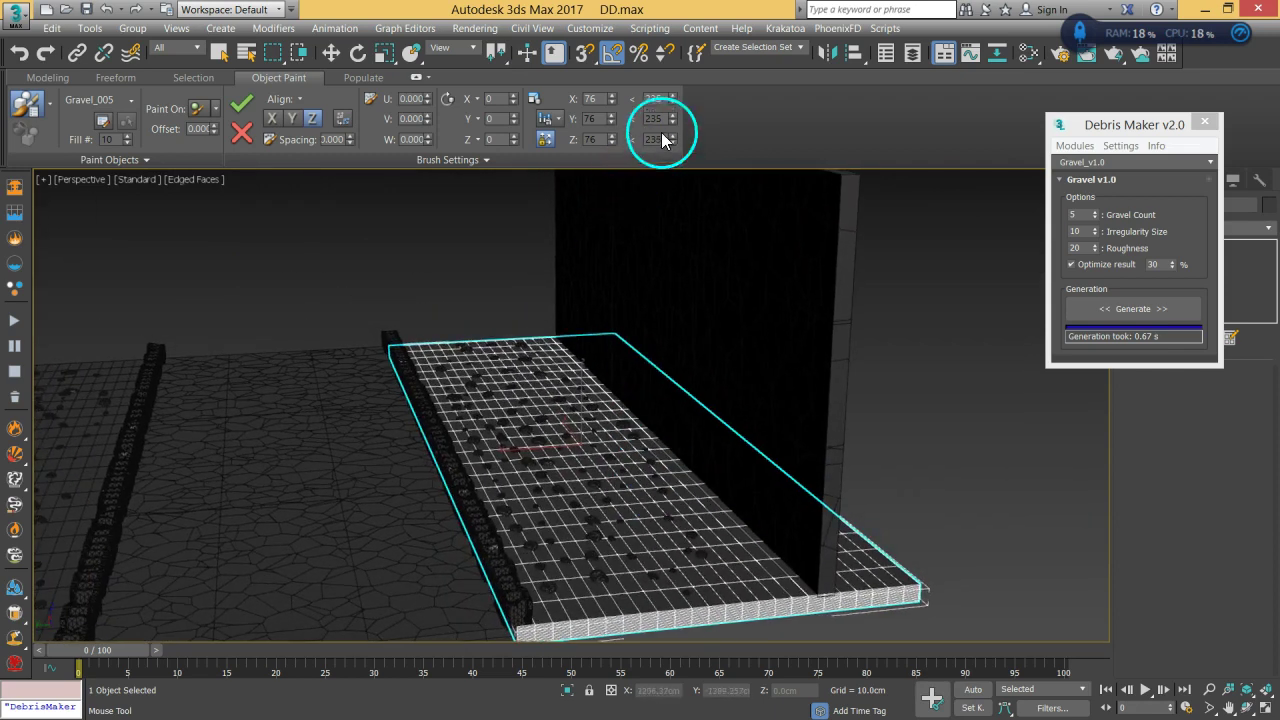
left_click_drag(615, 95, 608, 66)
left_click_drag(672, 99, 670, 90)
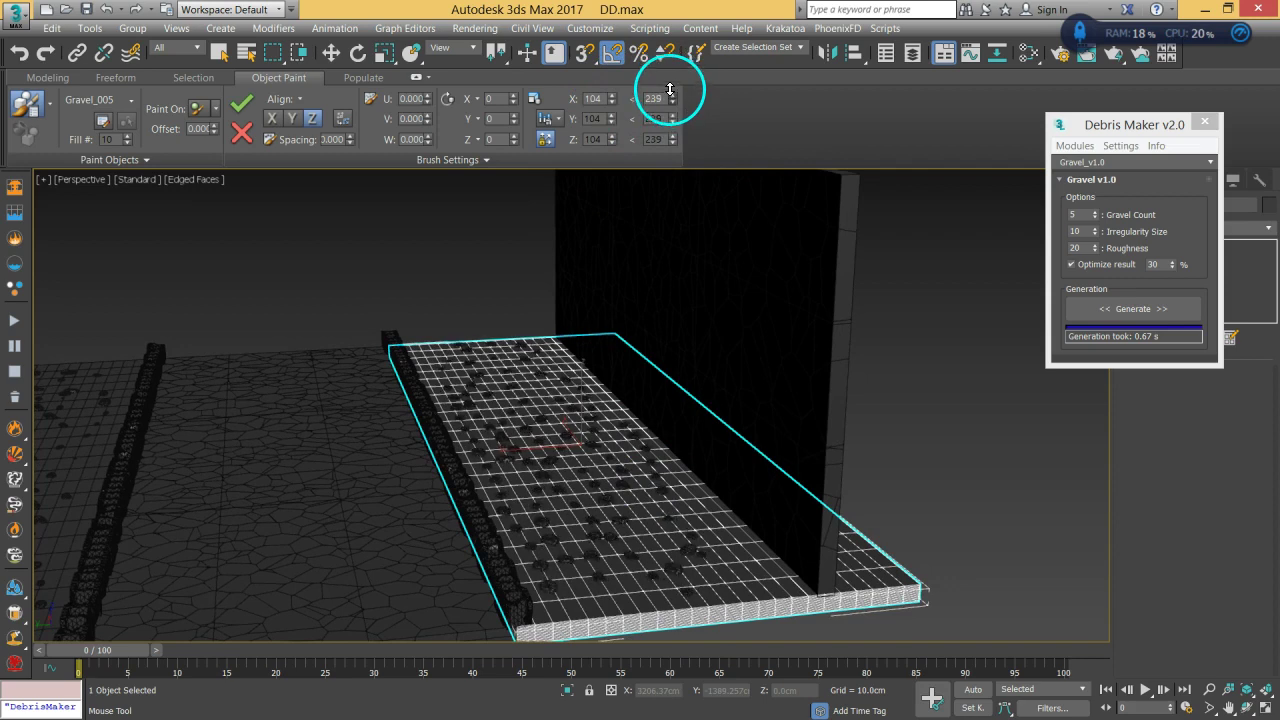
Try enlarging the right pavement's stones evenly to a scale of 412, and return their scaling to Random.
left_click(549, 119)
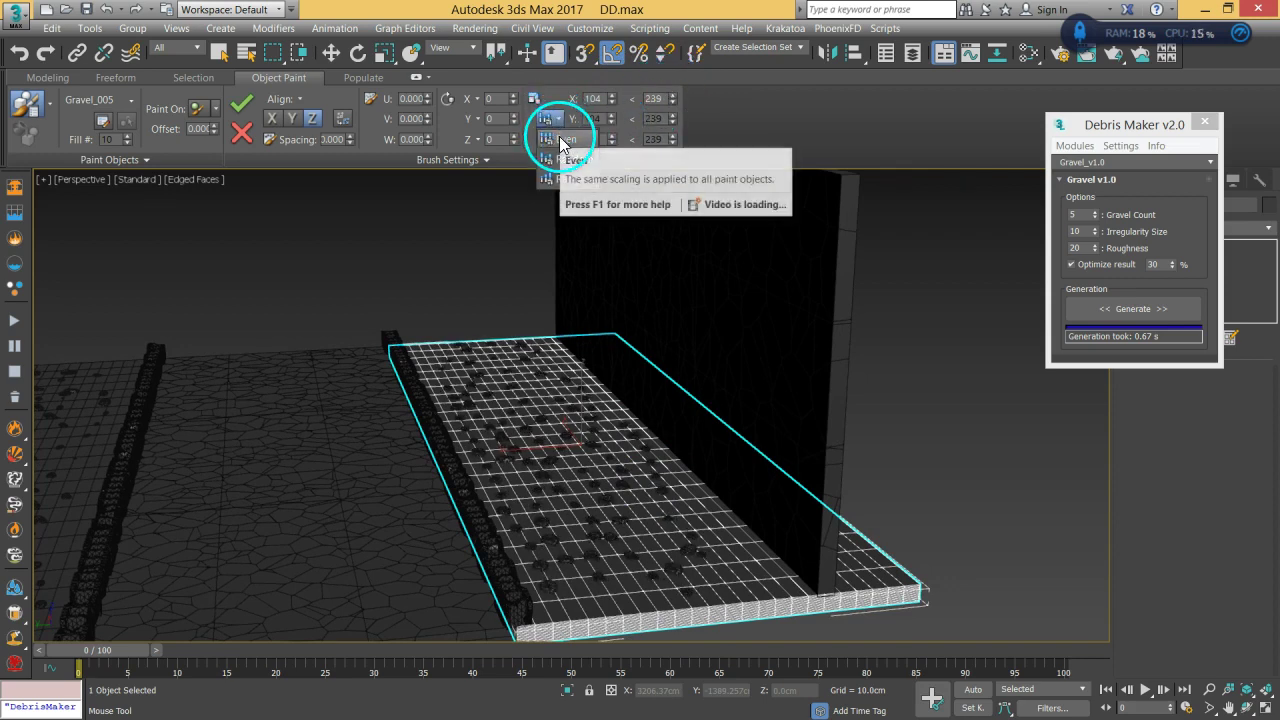
left_click(561, 141)
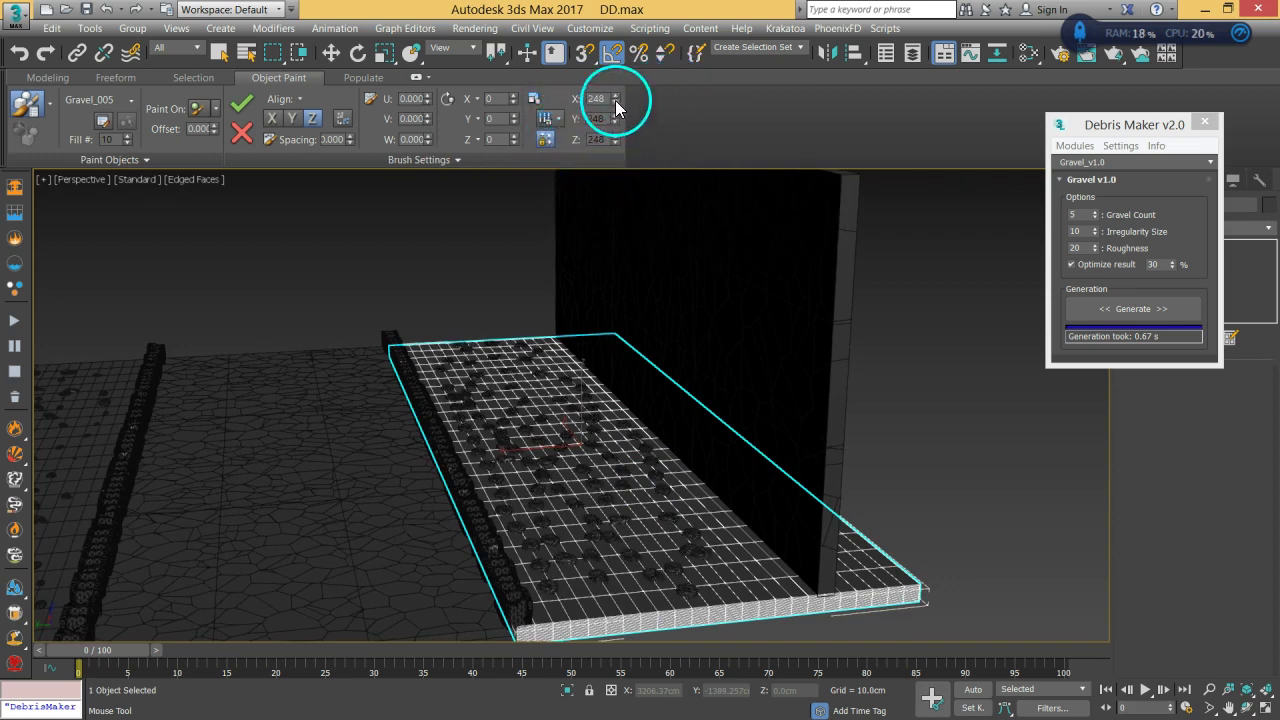
left_click_drag(620, 80, 637, 538)
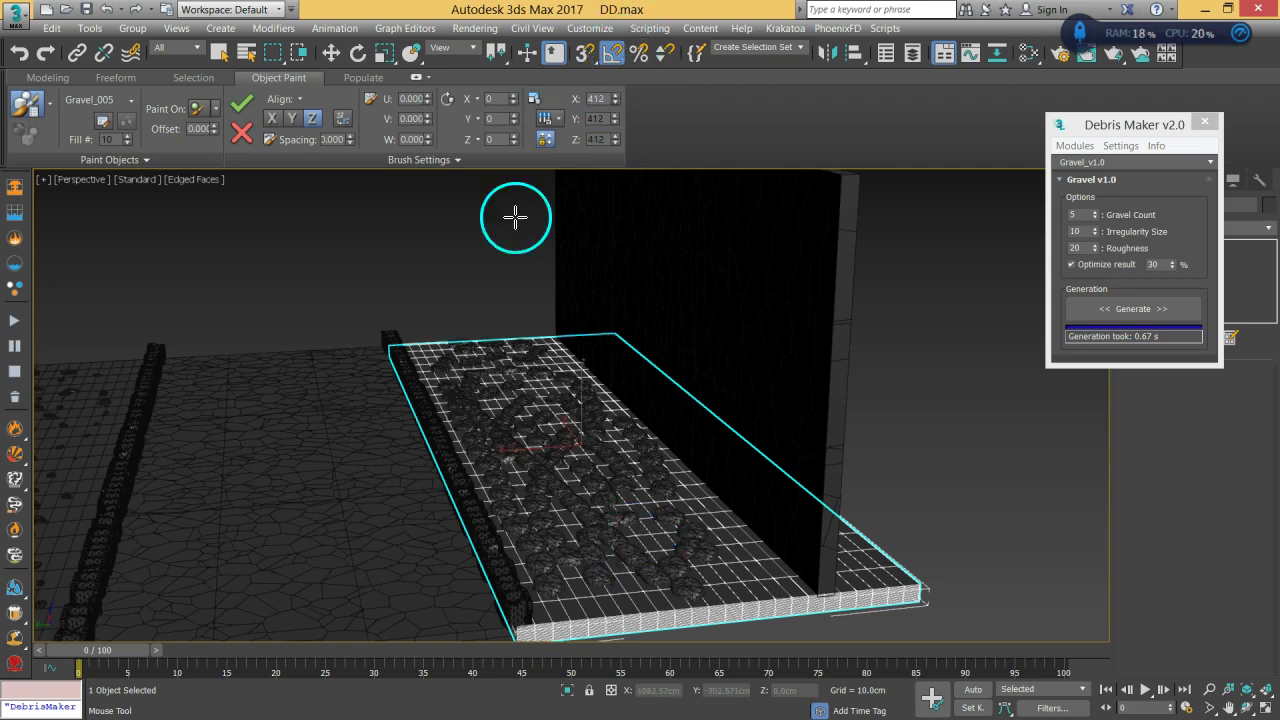
left_click(562, 159)
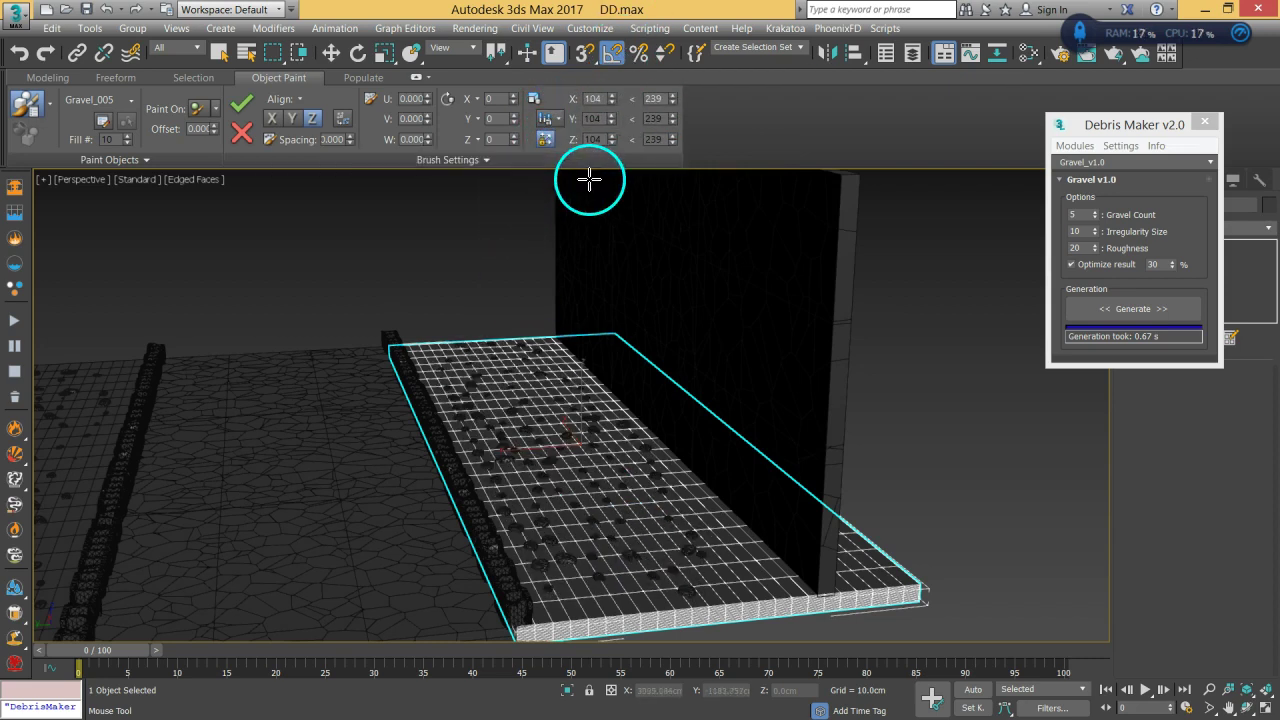
Set the random scale range to 153 minimum and 278 maximum on all axes and commit the gravel on the right pavement.
mouse_move(623, 103)
left_mouse_down()
mouse_move(614, 49)
mouse_move(614, 523)
mouse_move(594, 35)
left_mouse_up()
mouse_move(672, 139)
left_mouse_down()
mouse_move(666, 156)
mouse_move(669, 137)
left_mouse_up()
mouse_move(464, 411)
middle_mouse_down("alt")
mouse_move(629, 349)
mouse_move(558, 322)
mouse_move(657, 323)
mouse_move(544, 361)
middle_mouse_up("alt")
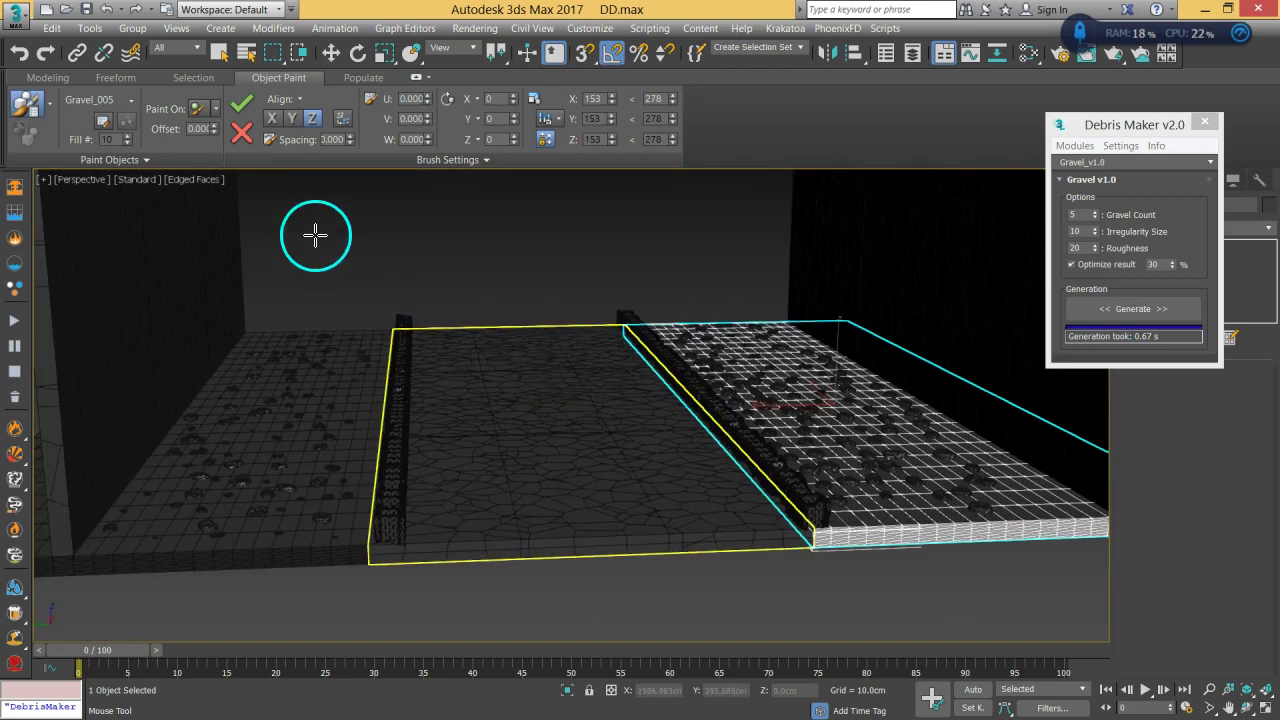
left_click(243, 104)
left_click(220, 54)
left_click(722, 443)
Turn off edged faces in the viewport to view the street scene in plain default shading.
mouse_move(529, 307)
middle_mouse_down("alt")
mouse_move(500, 314)
mouse_move(514, 300)
mouse_move(569, 345)
mouse_move(786, 400)
mouse_move(794, 320)
mouse_move(789, 354)
mouse_move(751, 388)
mouse_move(757, 366)
mouse_move(809, 349)
middle_mouse_up("alt")
key("F4")
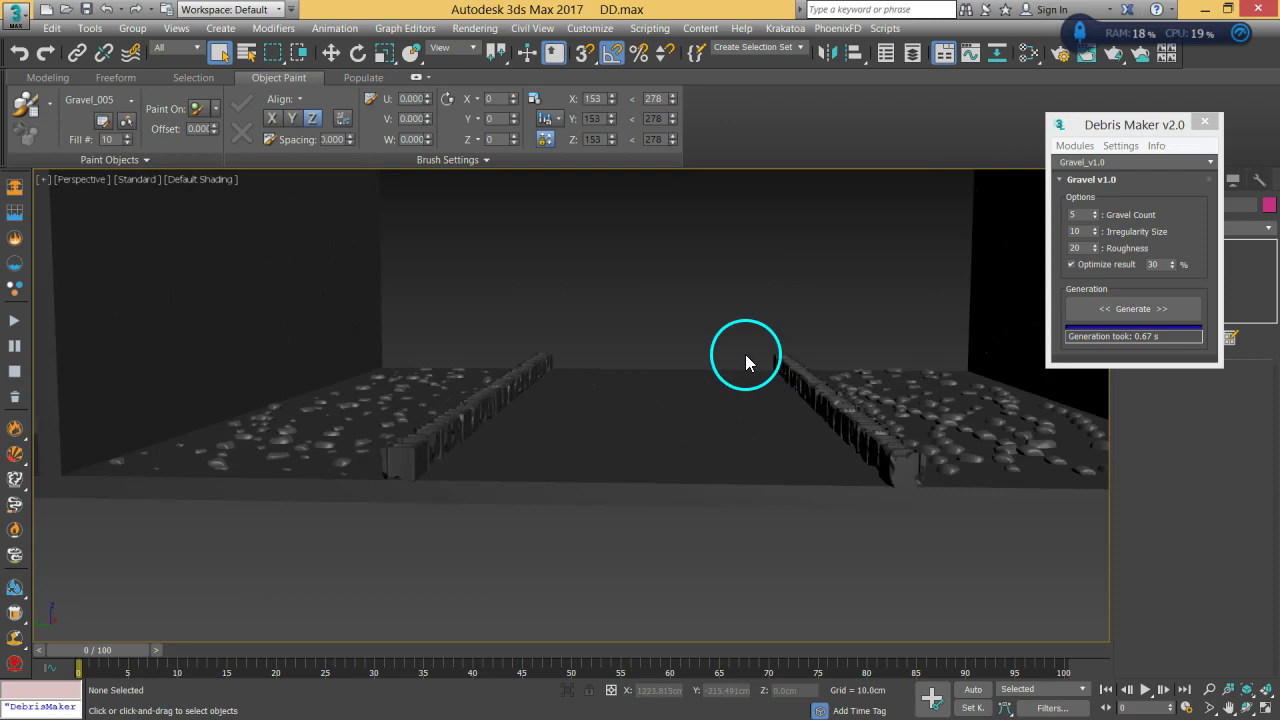
scroll(746, 362, "down", 3)
middle_click_drag(729, 360, 707, 375, "alt")
scroll(729, 394, "up", 3)
Select all objects in the scene, apply the current object color to them, and clear the selection.
key("ctrl+a")
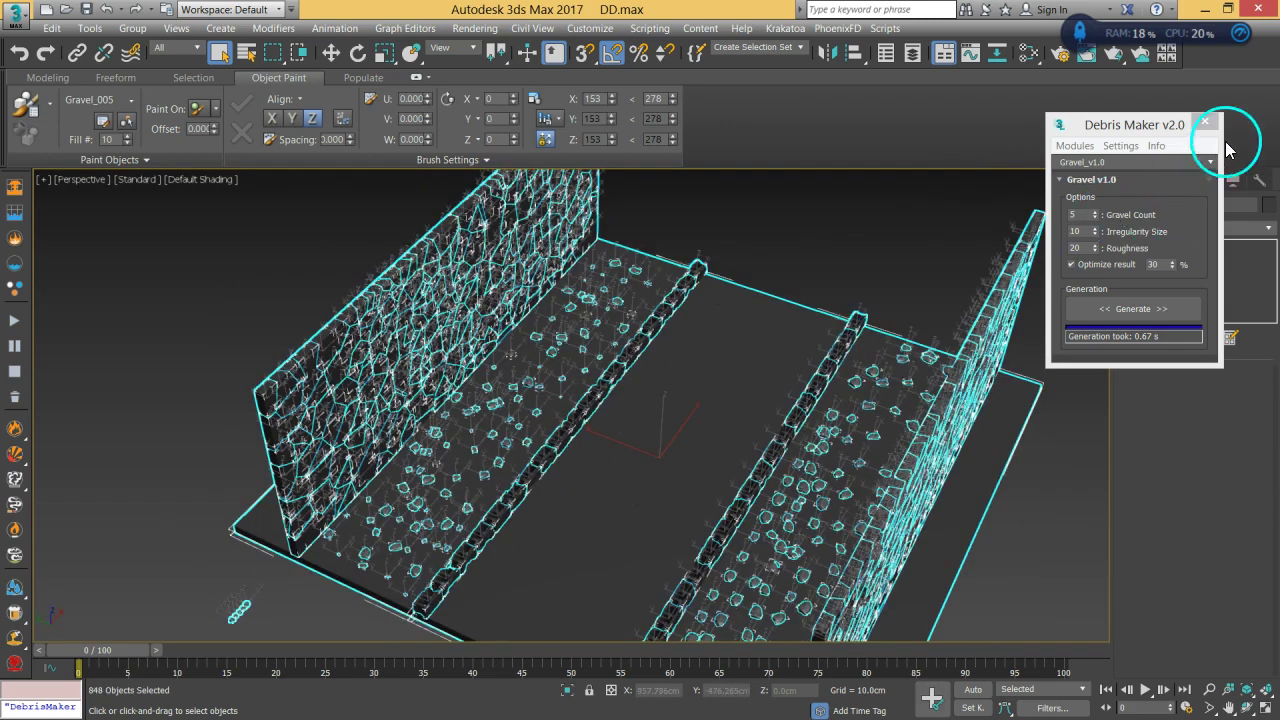
left_click(1268, 206)
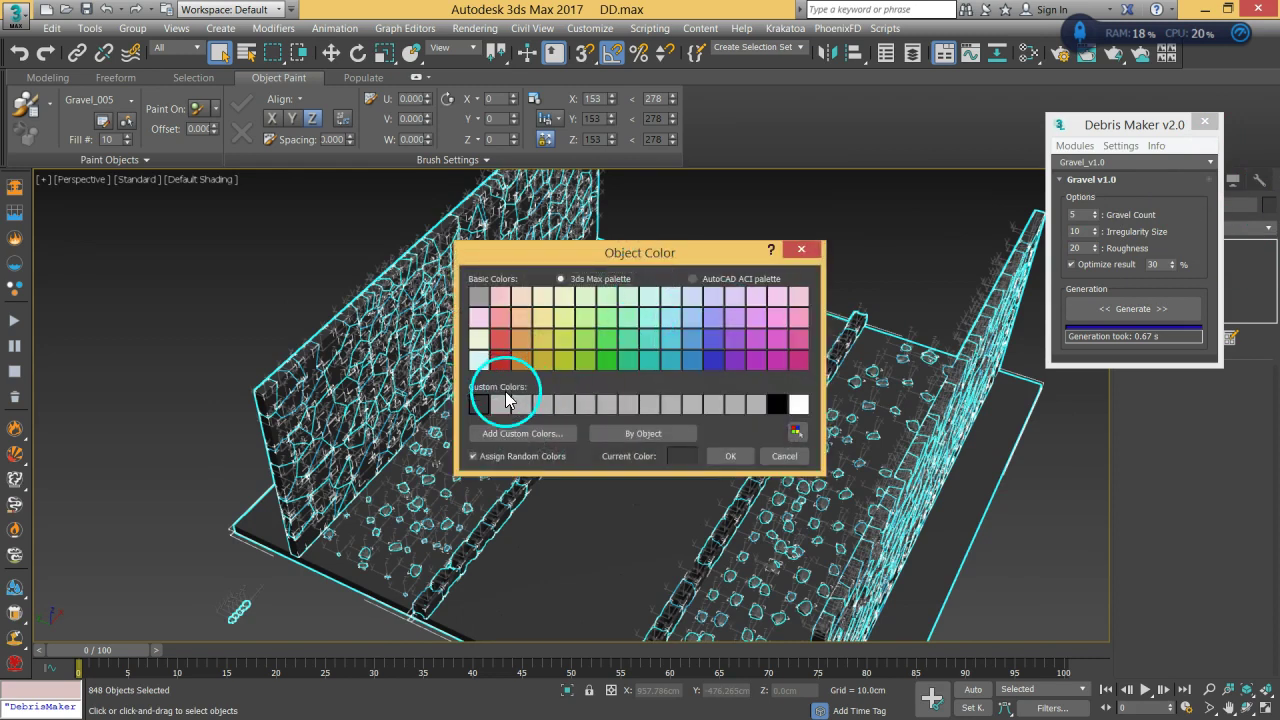
left_click(745, 456)
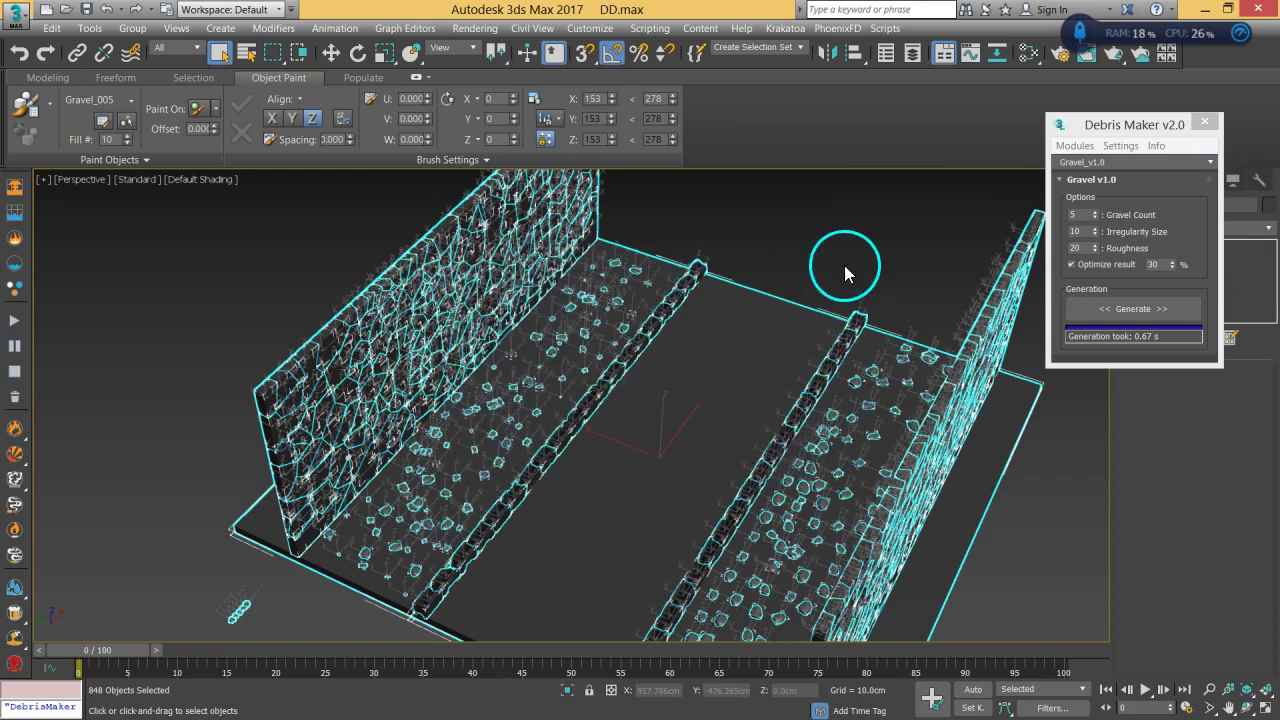
left_click(851, 250)
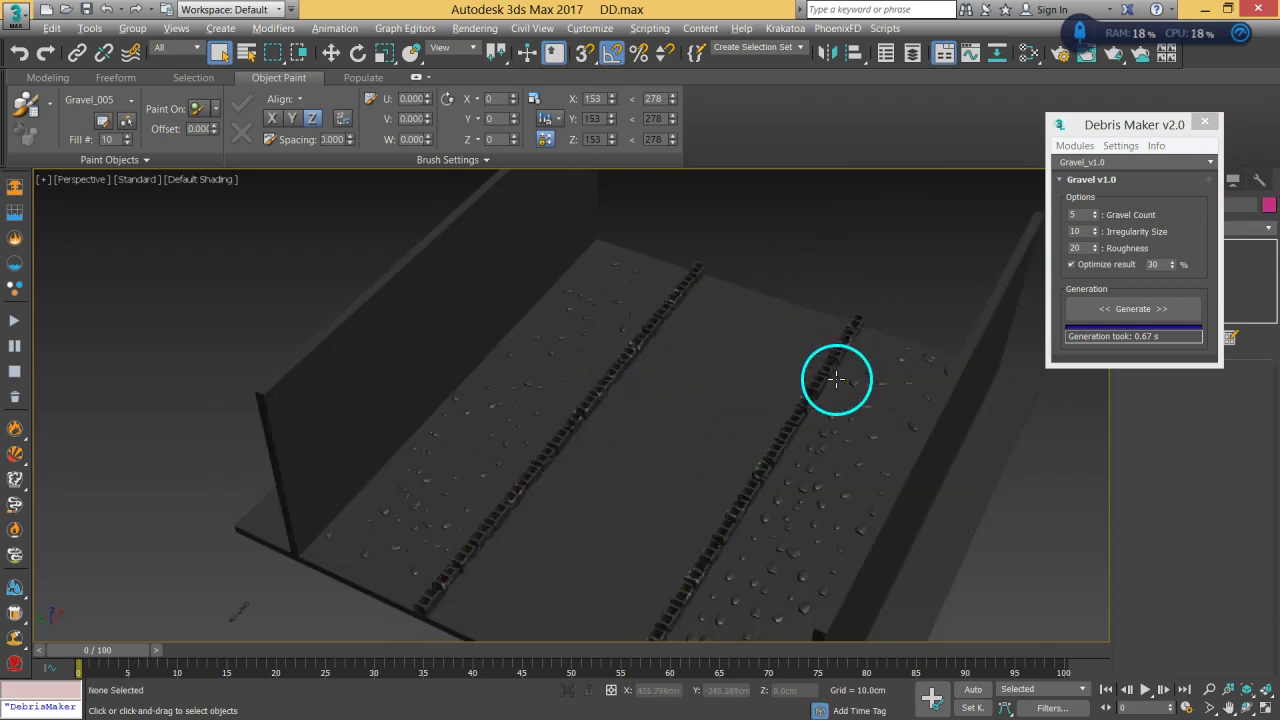
Close the Debris Maker window and inspect the gravel and brick edges on both pavements.
middle_click_drag(829, 377, 849, 353, "alt")
scroll(853, 353, "up", 6)
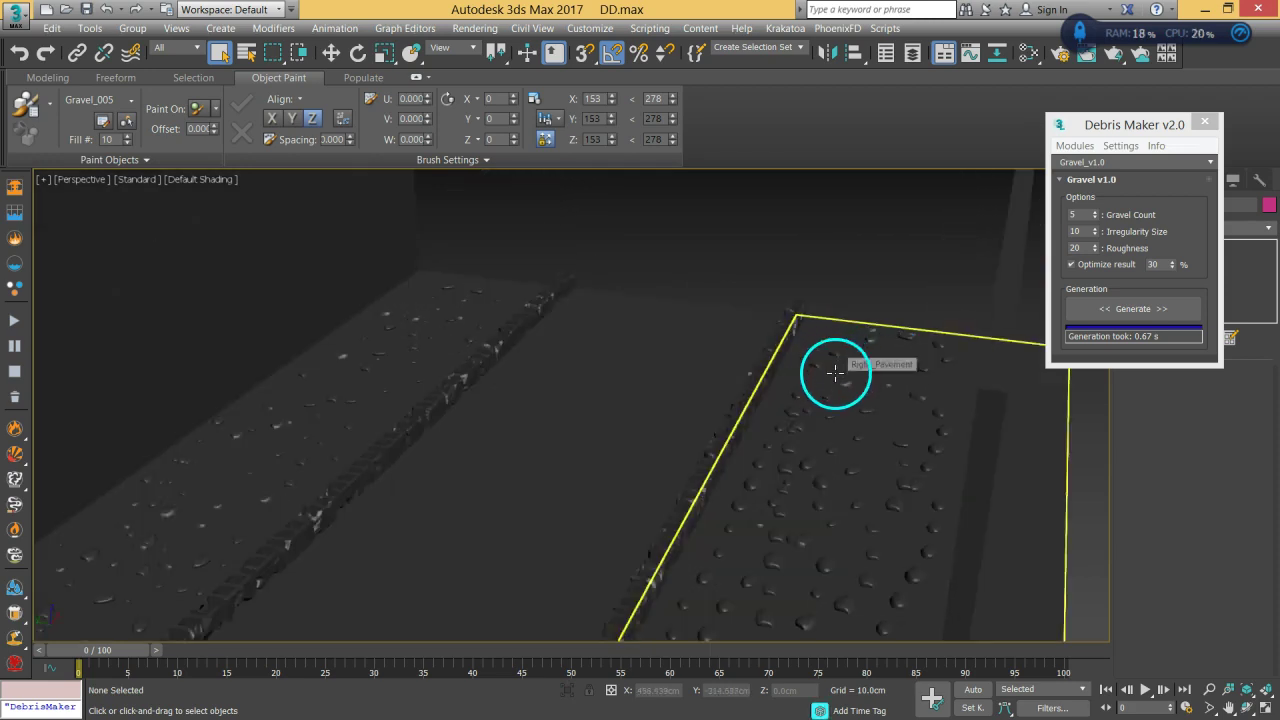
middle_click_drag(845, 356, 790, 336)
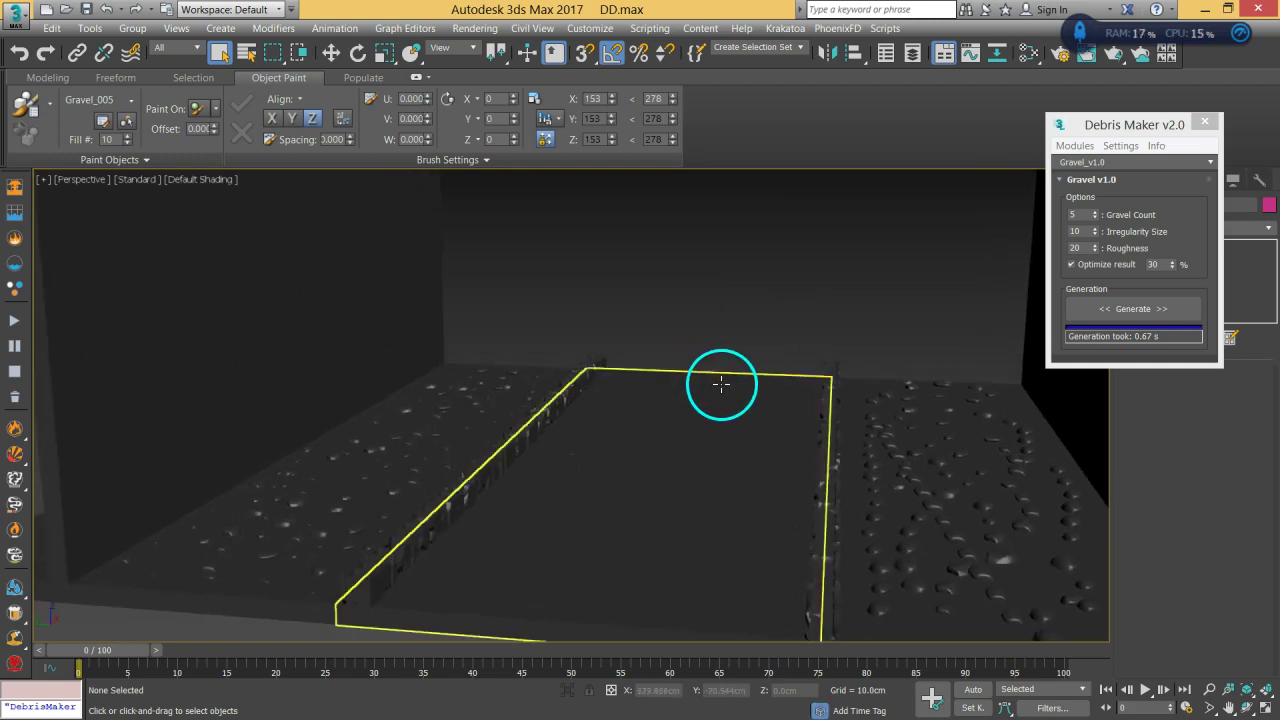
left_click(1204, 121)
middle_click_drag(632, 369, 660, 370)
scroll(660, 368, "up", 3)
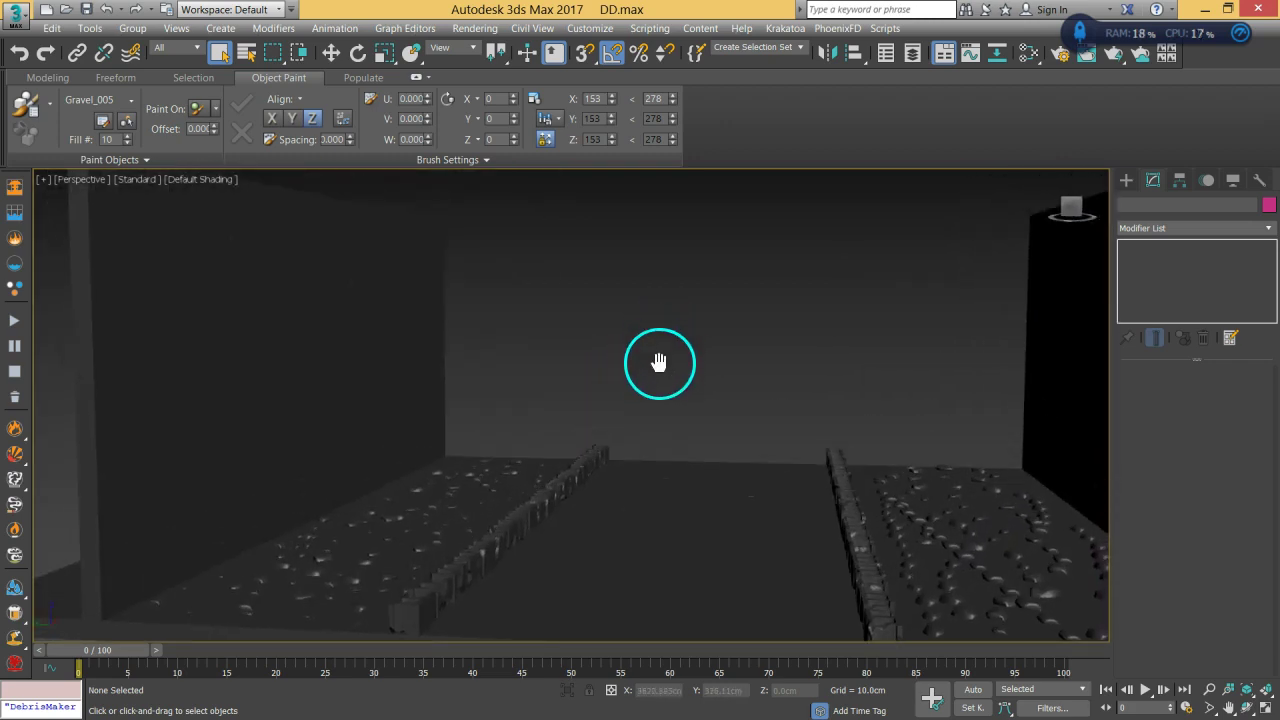
scroll(723, 403, "up", 5)
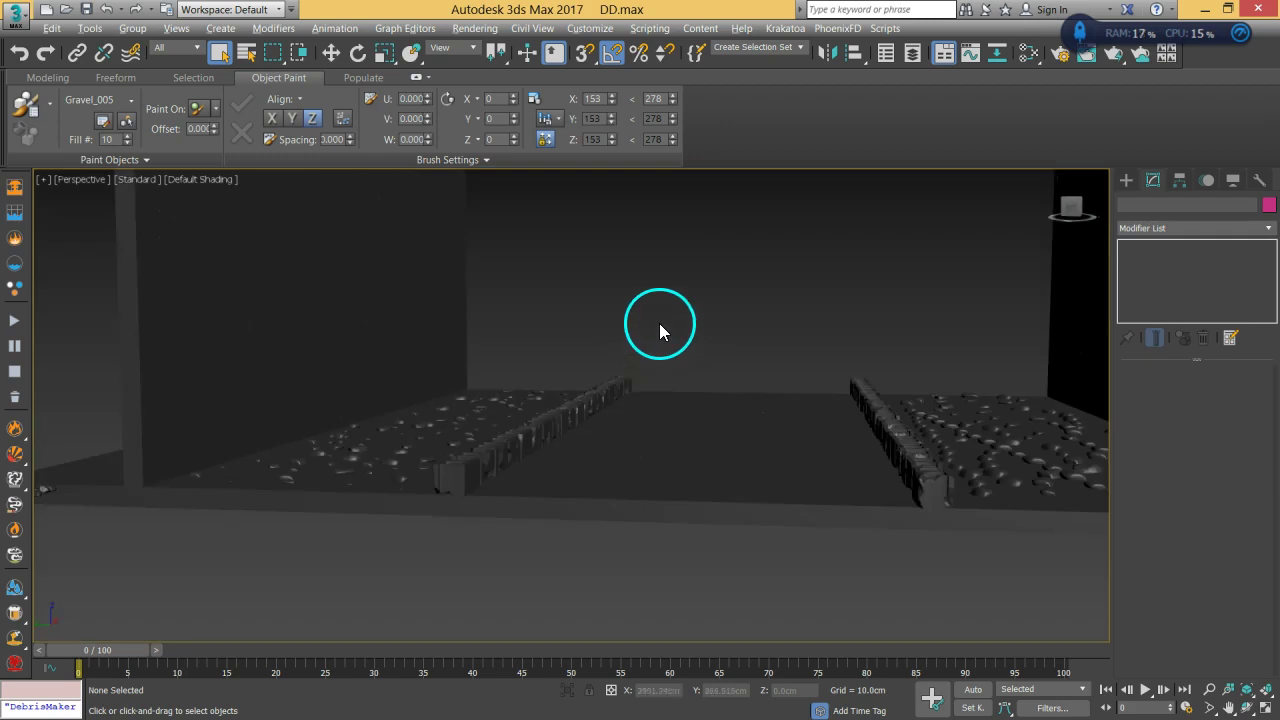
middle_click_drag(442, 392, 471, 423)
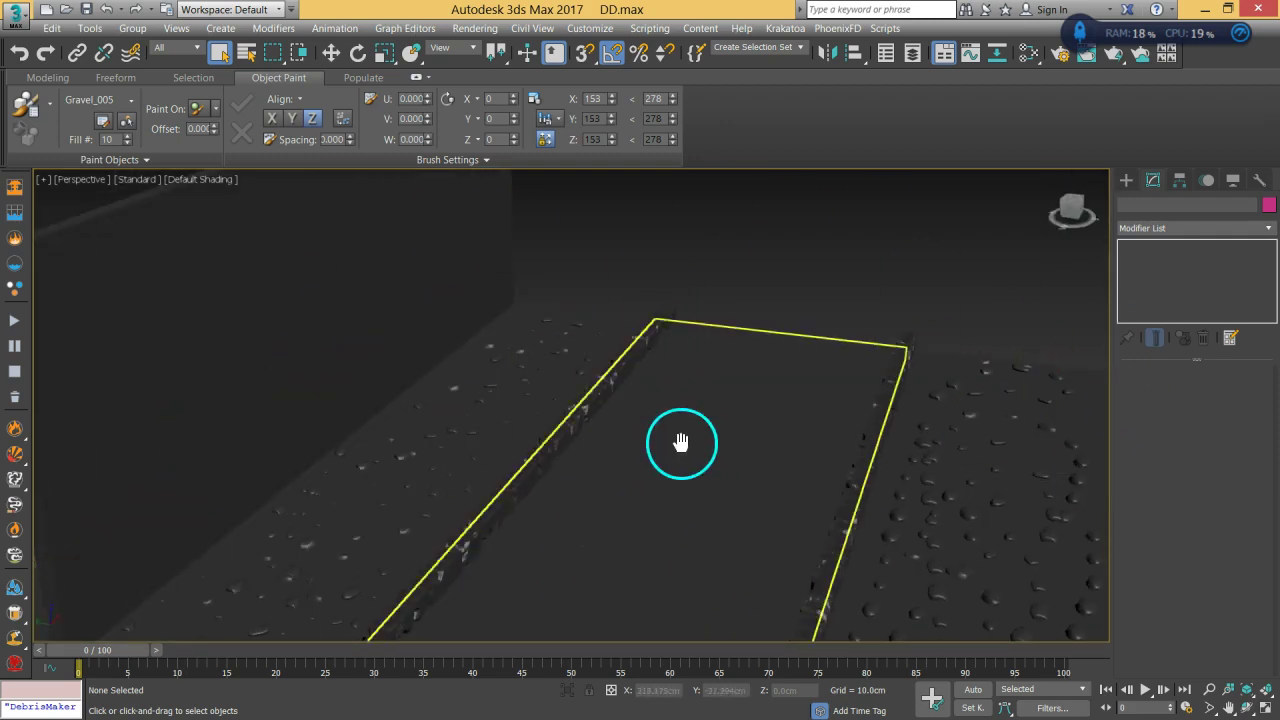
middle_click_drag(682, 426, 702, 414)
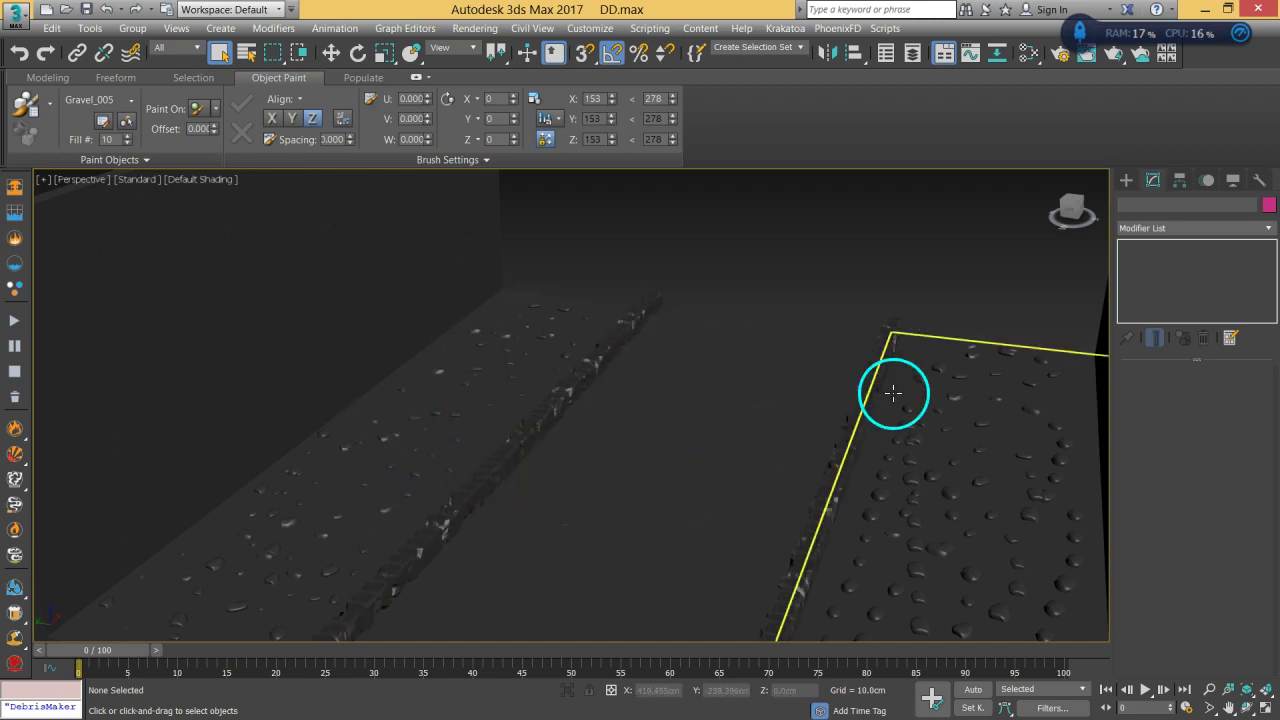
Select all gravel objects by name, from Gravel_001 to Gravel_205, and inspect them on both pavements.
left_click(248, 62)
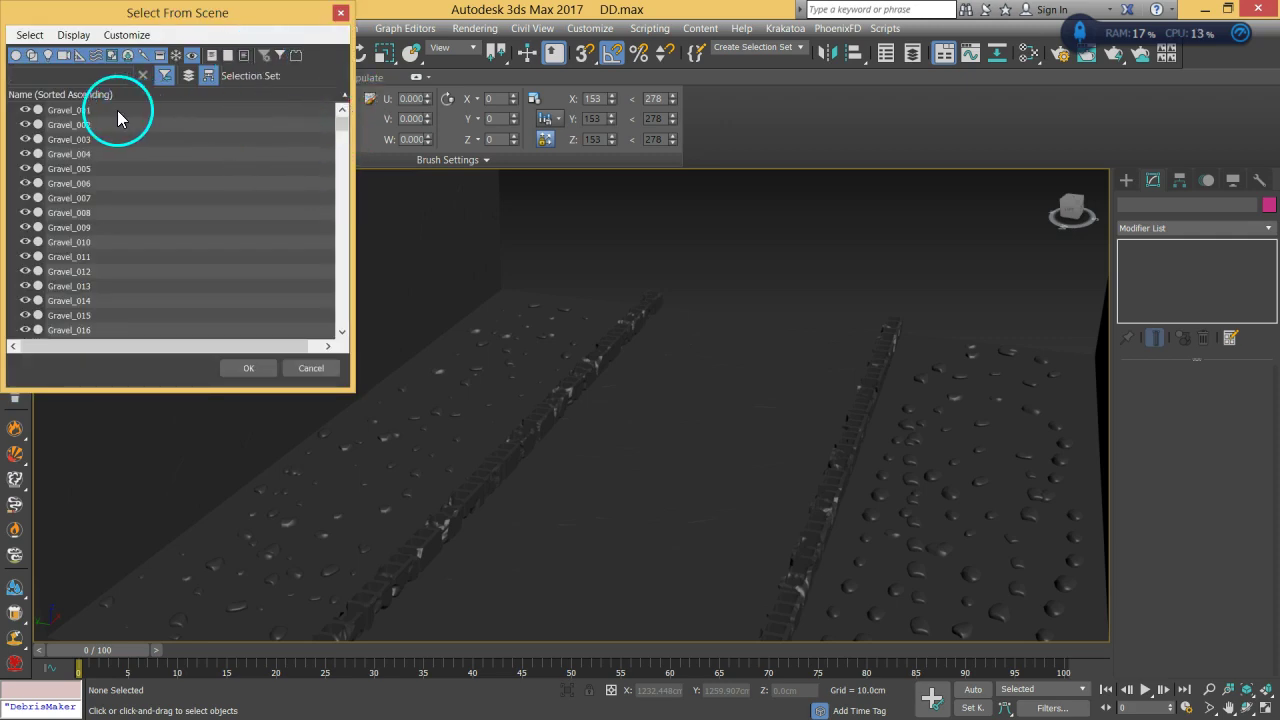
left_click_drag(343, 114, 332, 170)
left_click_drag(66, 112, 70, 152)
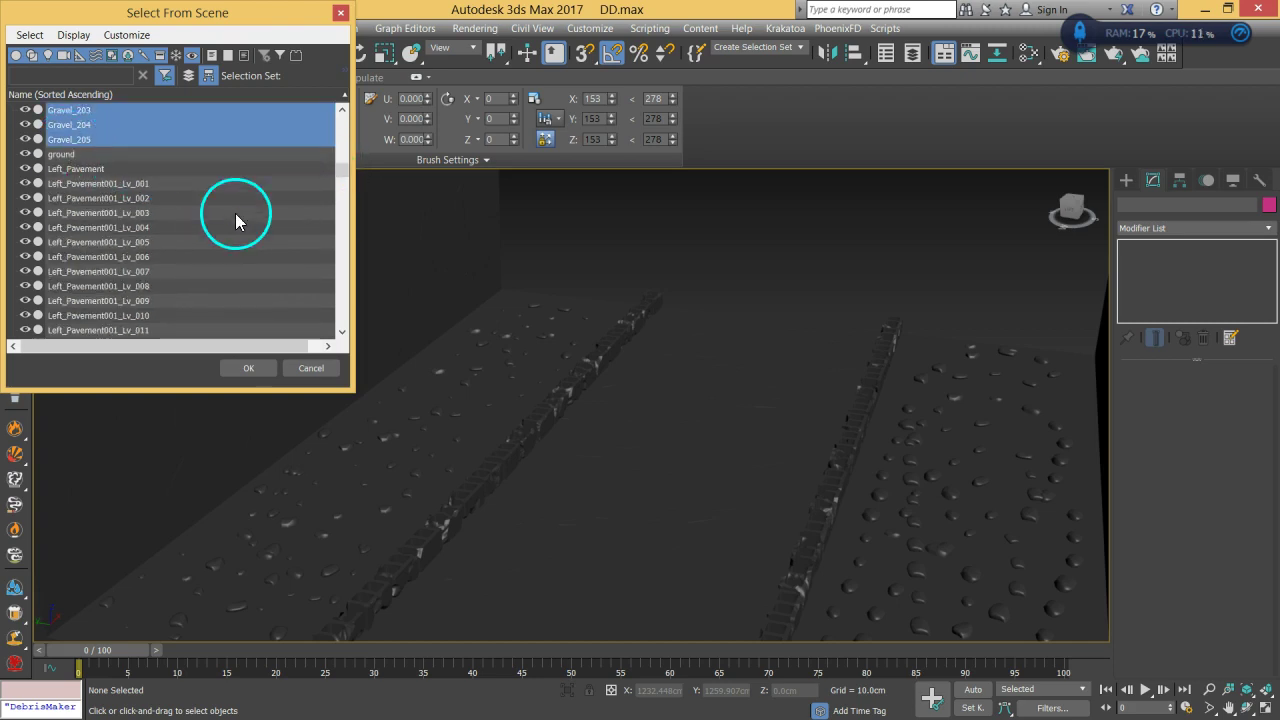
left_click(249, 368)
scroll(635, 370, "down", 6)
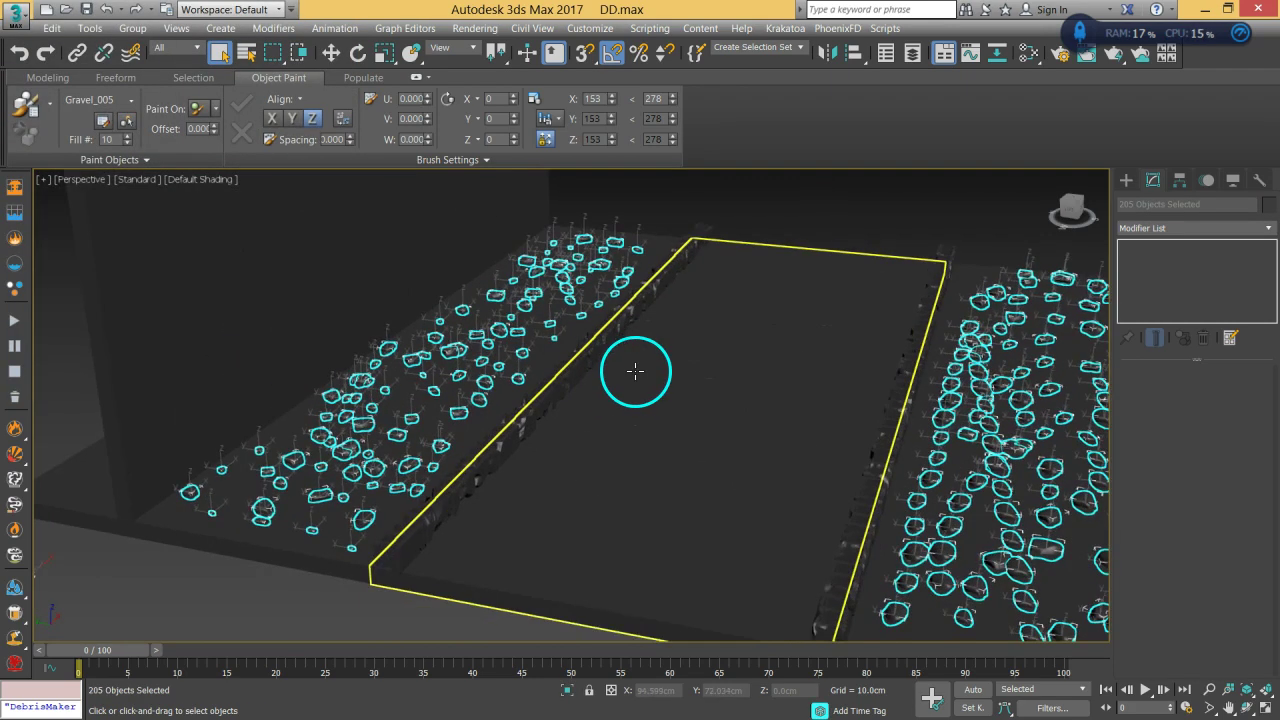
middle_click_drag(634, 371, 491, 409, "alt")
scroll(571, 371, "up", 5)
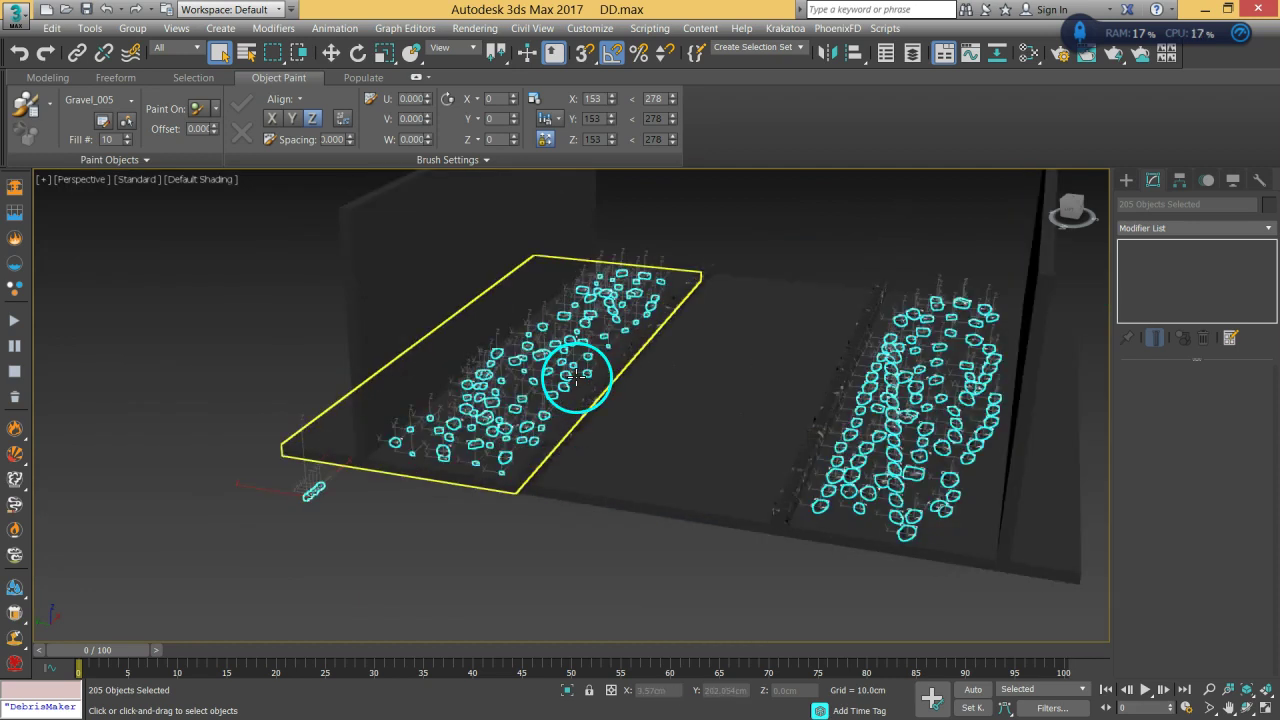
mouse_move(574, 377)
middle_mouse_down("alt")
mouse_move(749, 306)
mouse_move(703, 323)
mouse_move(768, 345)
middle_mouse_up("alt")
scroll(720, 335, "up", 4)
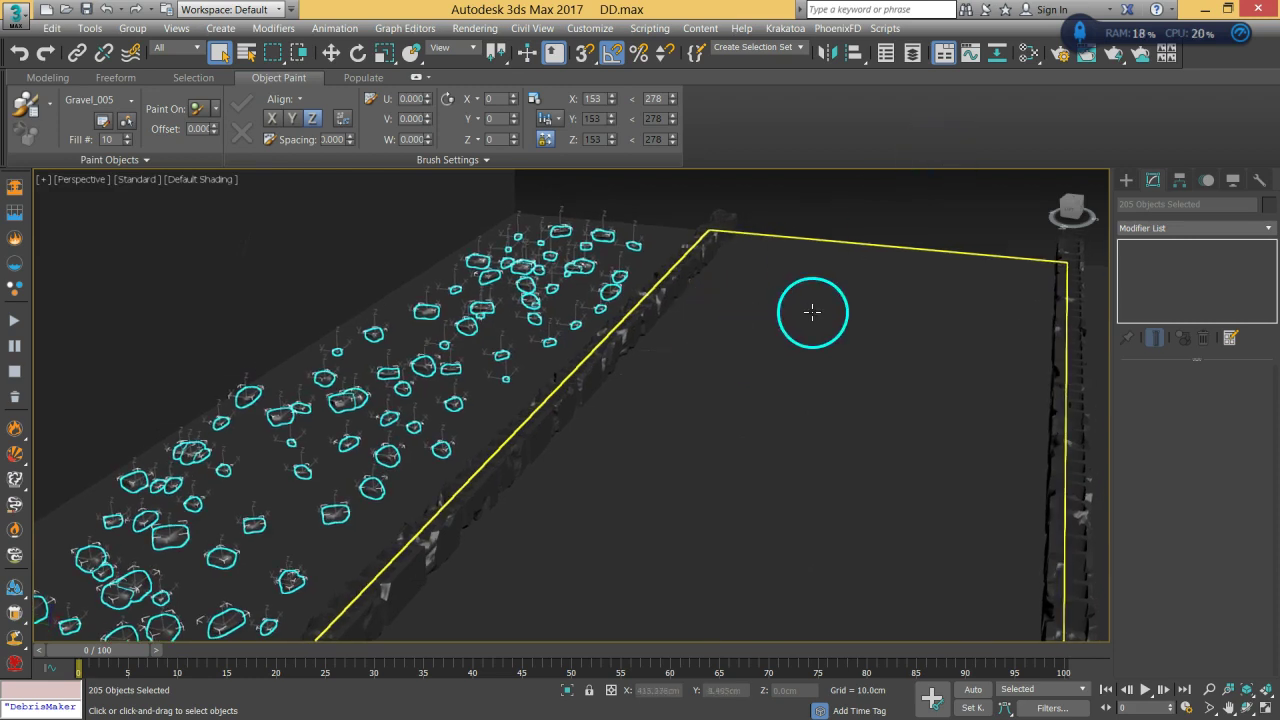
Open the Layer Explorer over the viewport and collapse the object list of the 0 (default) layer.
left_click(912, 58)
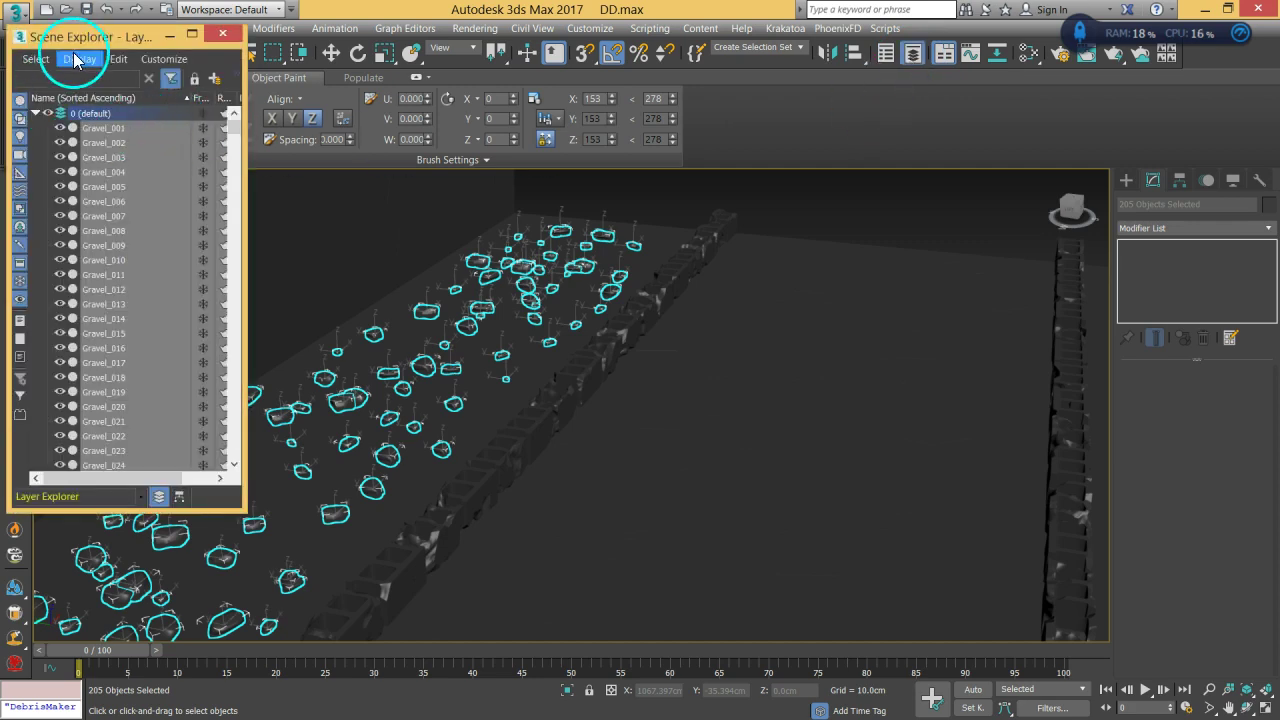
left_click_drag(80, 40, 784, 106)
left_click(764, 196)
left_click(761, 200)
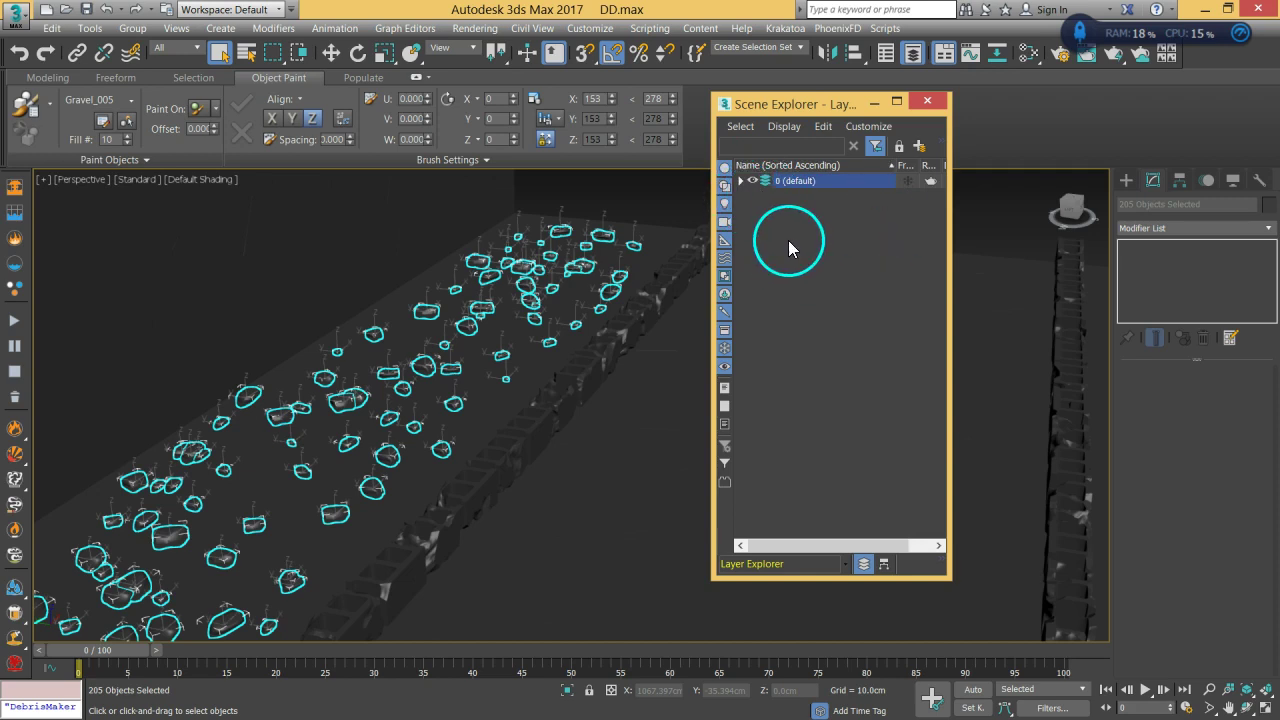